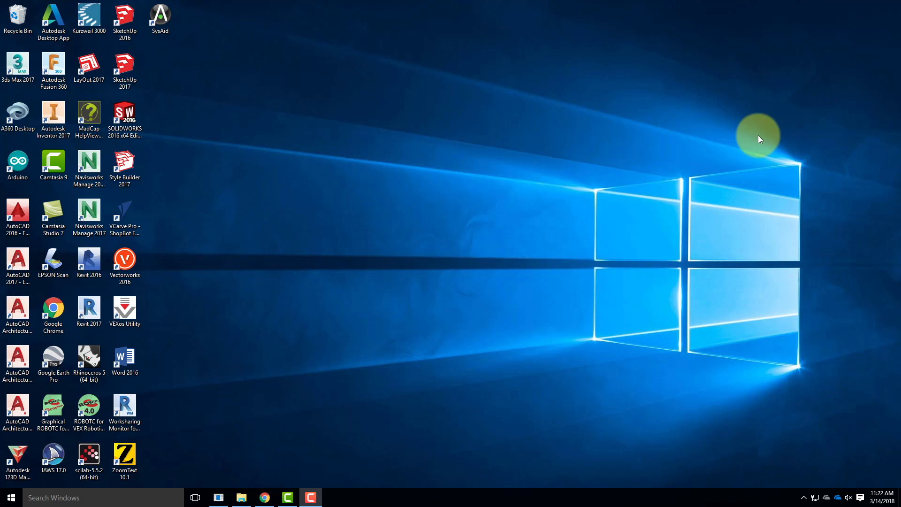
# Start SketchUp 2017 with a new model and delete the default human figure
pyautogui.doubleClick(130, 65)
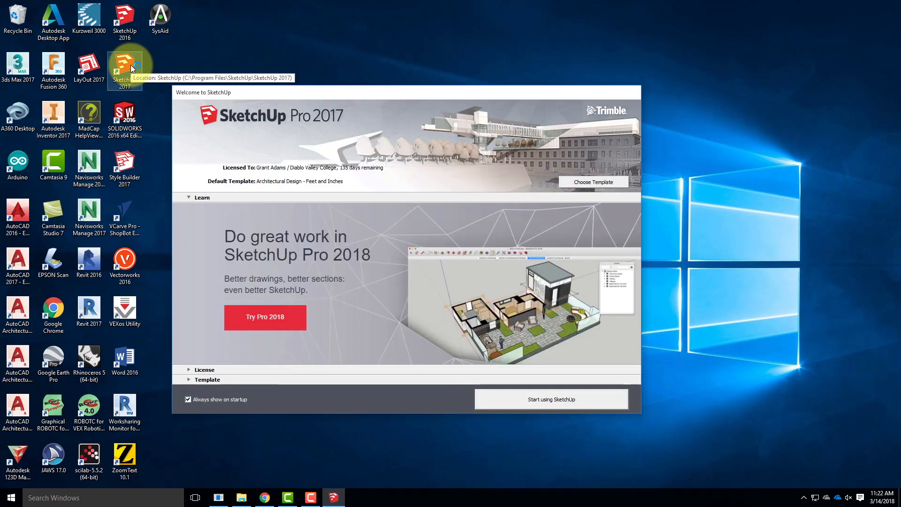
pyautogui.click(560, 401)
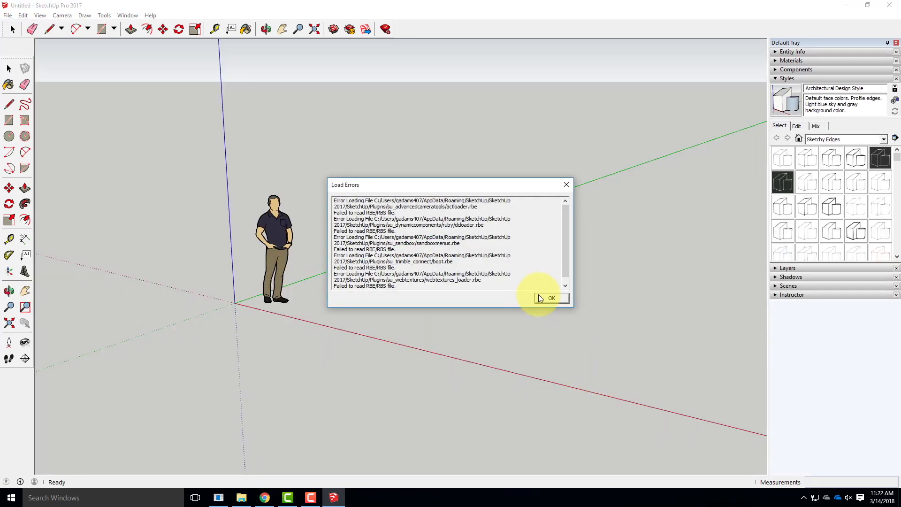
pyautogui.click(539, 298)
pyautogui.moveTo(325, 173); pyautogui.dragTo(218, 268)
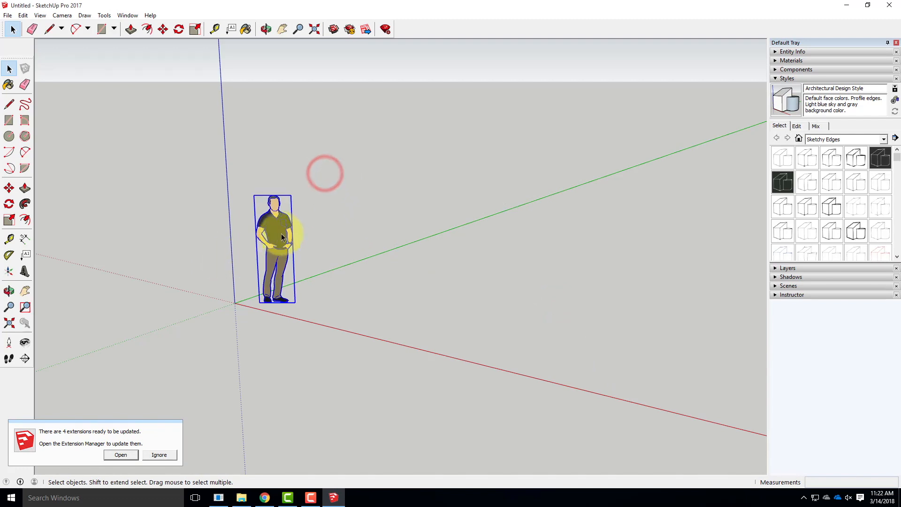
pyautogui.press('Delete')
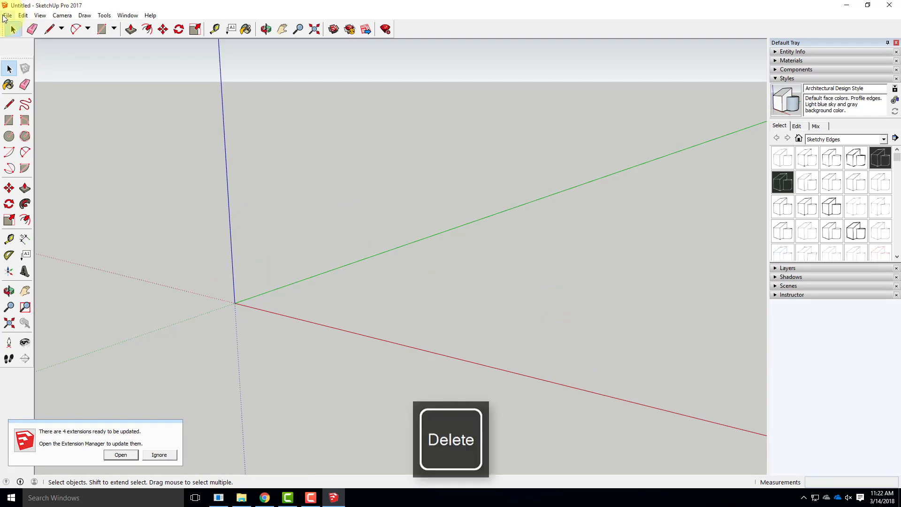
# Open the Add Location map for the model's geo-location and bring the Hawaiian island chain into view
pyautogui.click(5, 16)
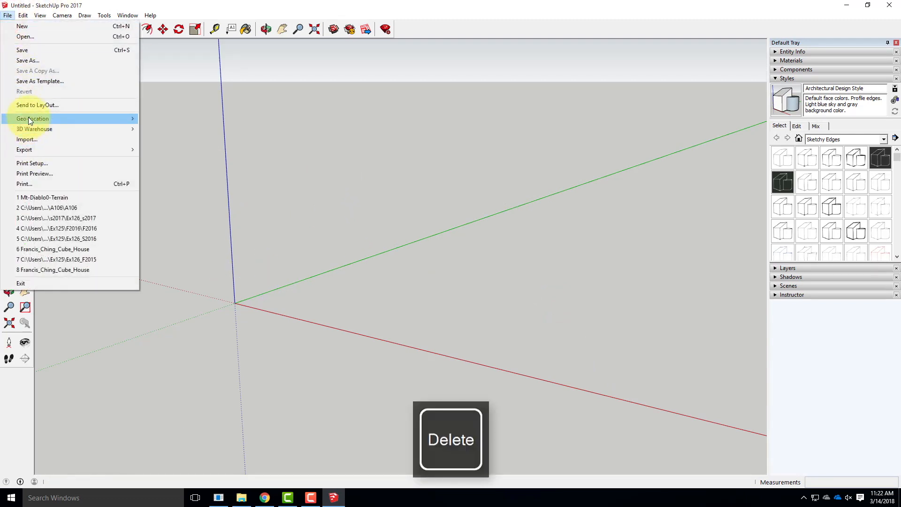
pyautogui.moveTo(26, 117)
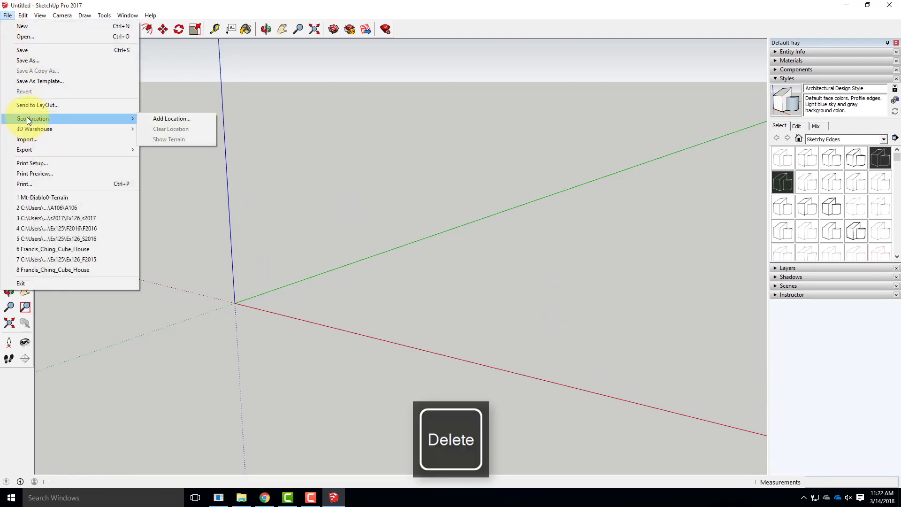
pyautogui.click(178, 120)
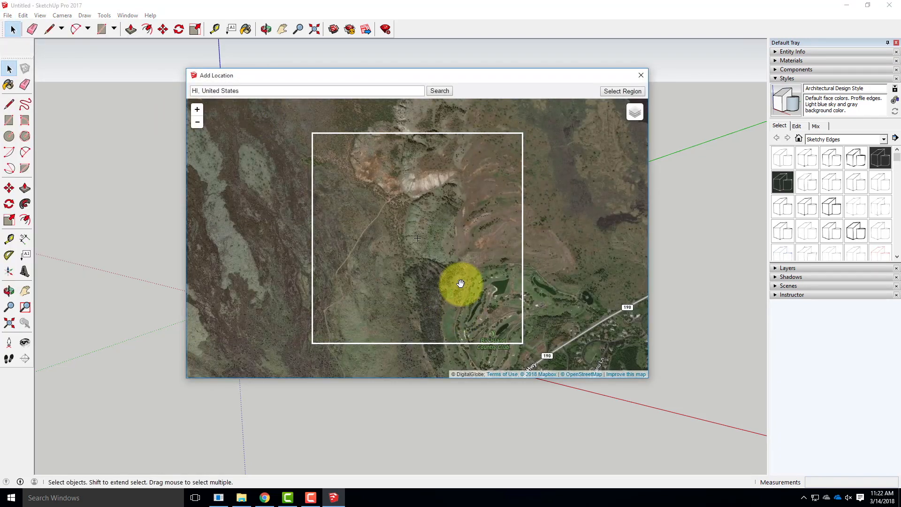
pyautogui.scroll(-3, 455, 277)
pyautogui.moveTo(447, 272); pyautogui.dragTo(496, 159)
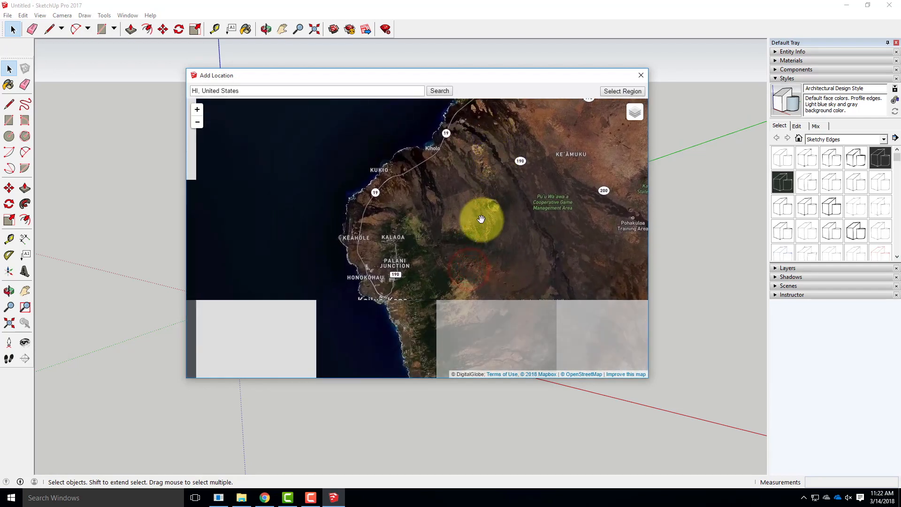
pyautogui.scroll(-6, 514, 241)
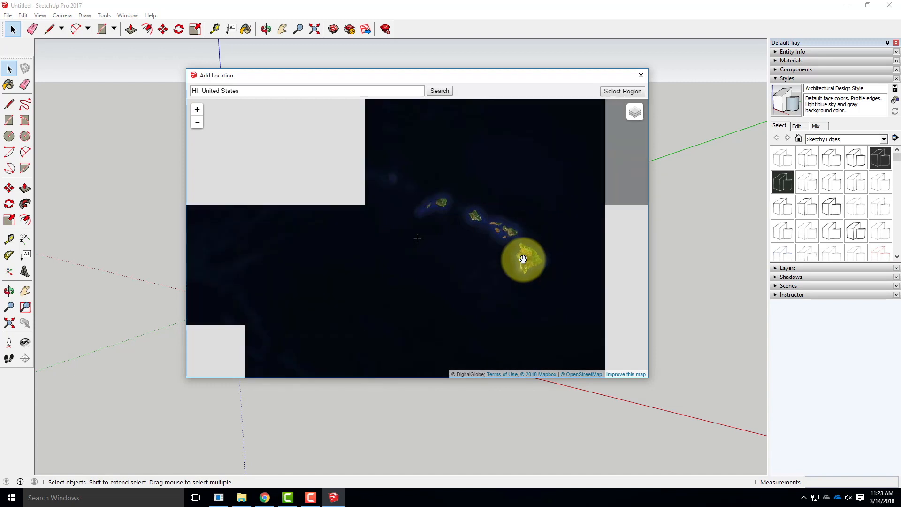
pyautogui.scroll(2, 427, 207)
pyautogui.scroll(2, 425, 193)
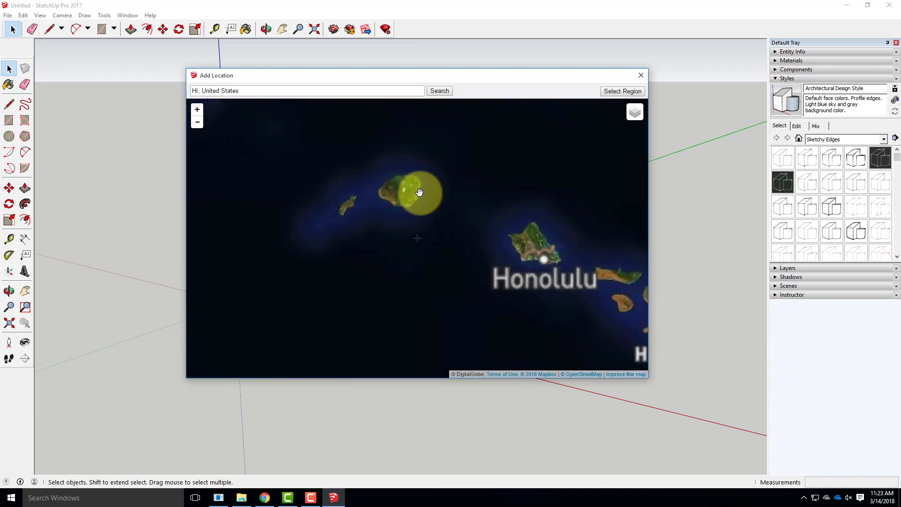
pyautogui.scroll(-2, 469, 221)
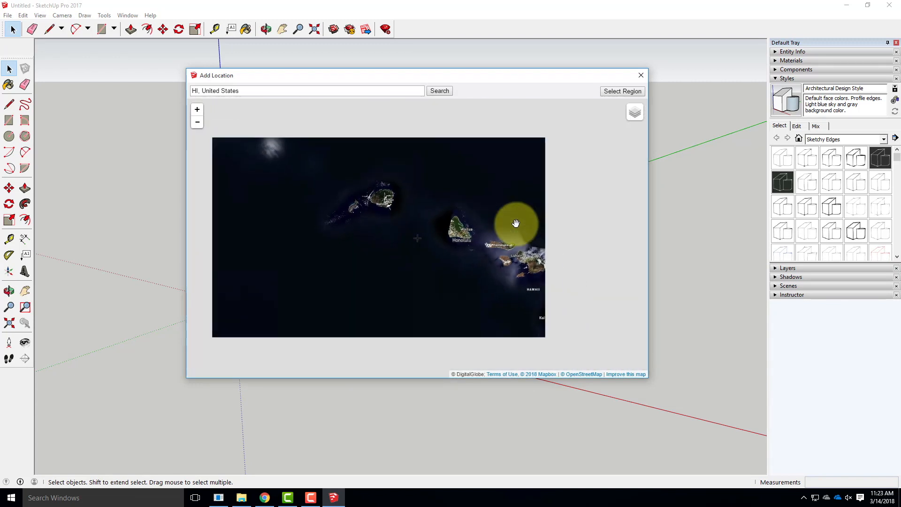
# Centre the map on the cratered ridge in southern Maui, select that region and grab it into the model
pyautogui.scroll(4, 516, 267)
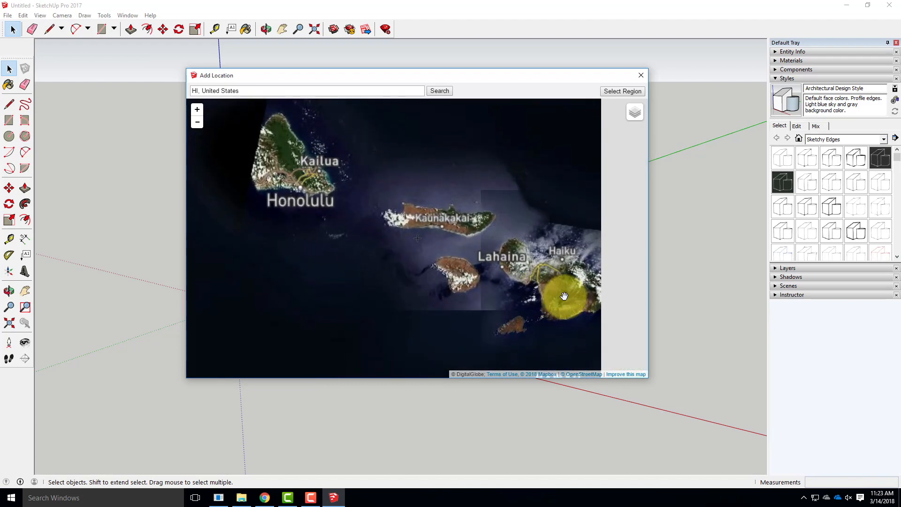
pyautogui.scroll(2, 563, 295)
pyautogui.scroll(1, 500, 249)
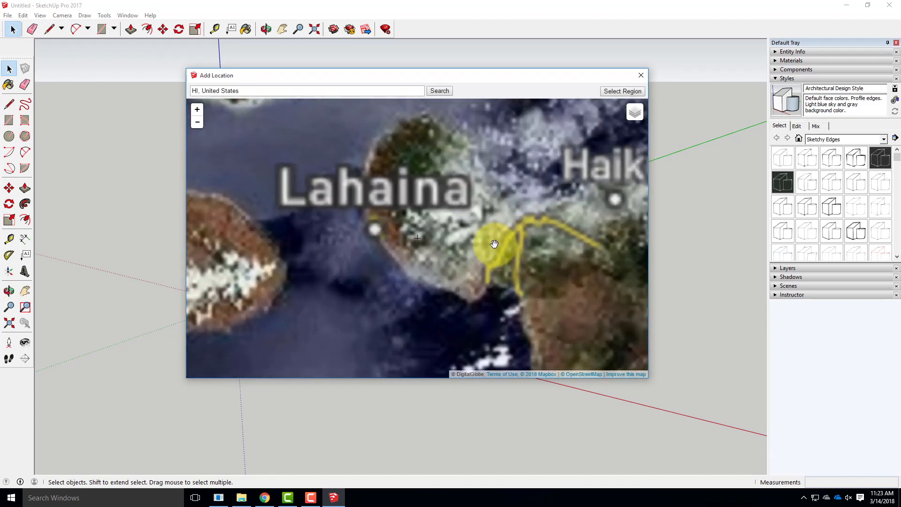
pyautogui.scroll(-1, 421, 232)
pyautogui.scroll(1, 511, 294)
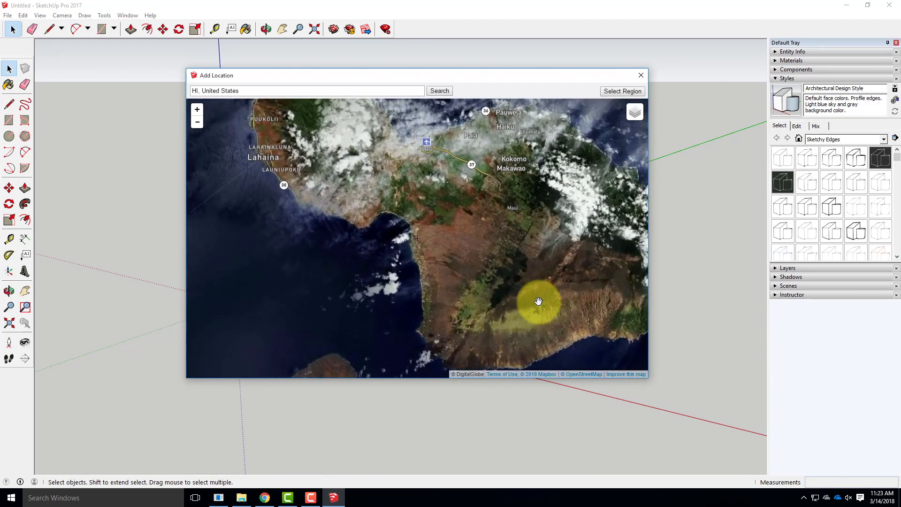
pyautogui.scroll(1, 495, 297)
pyautogui.scroll(2, 533, 322)
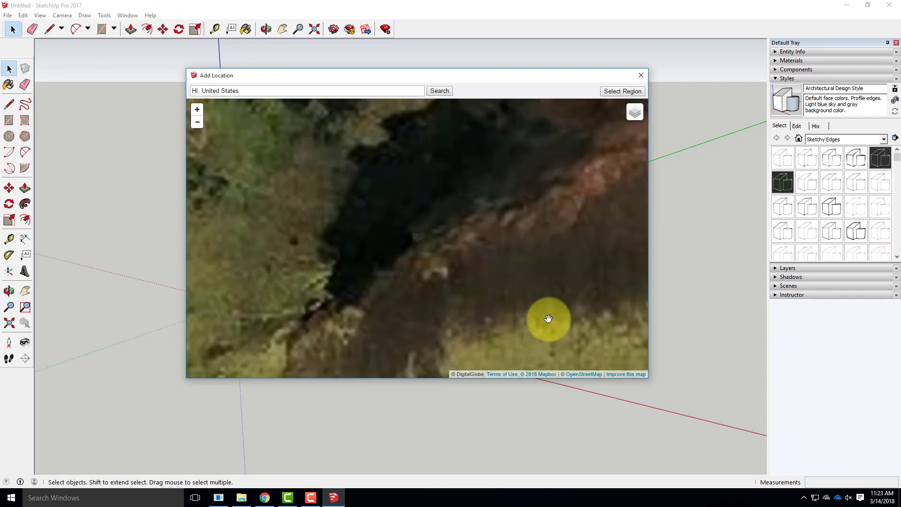
pyautogui.scroll(1, 465, 269)
pyautogui.moveTo(466, 205); pyautogui.dragTo(404, 309)
pyautogui.moveTo(470, 265); pyautogui.dragTo(439, 308)
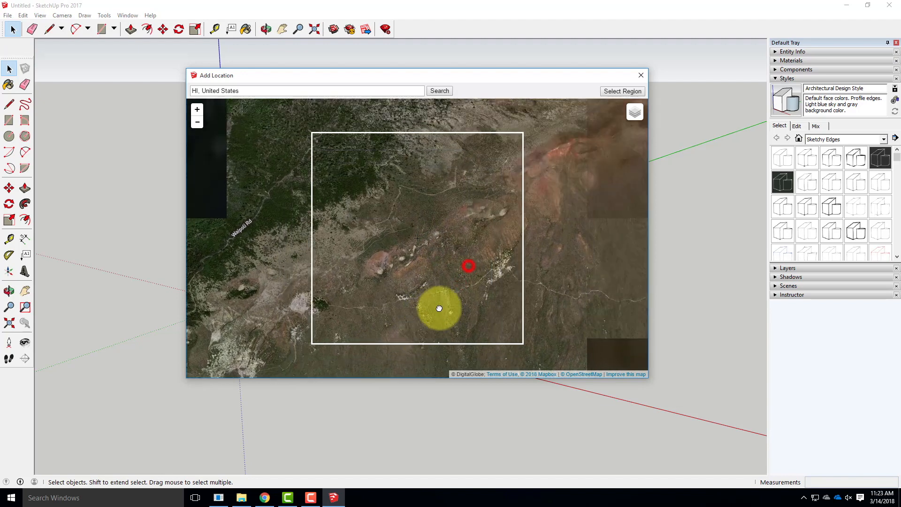
pyautogui.click(628, 92)
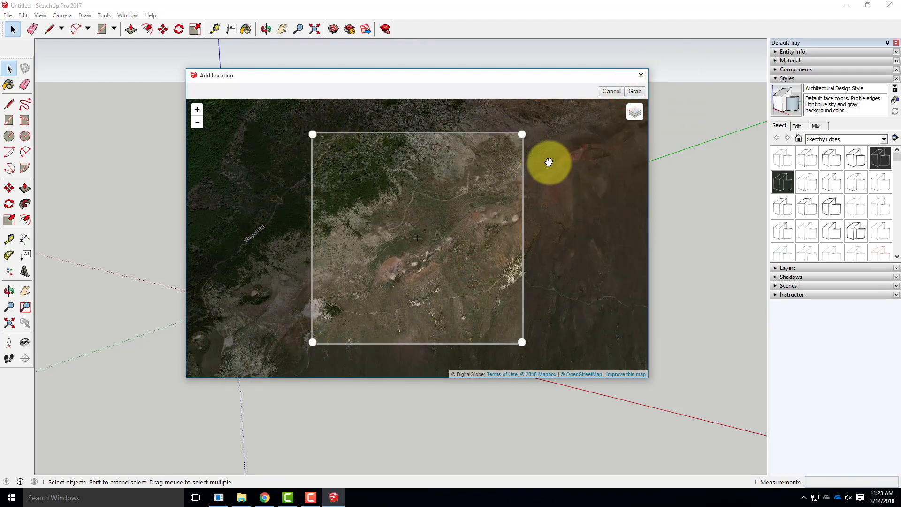
pyautogui.click(636, 92)
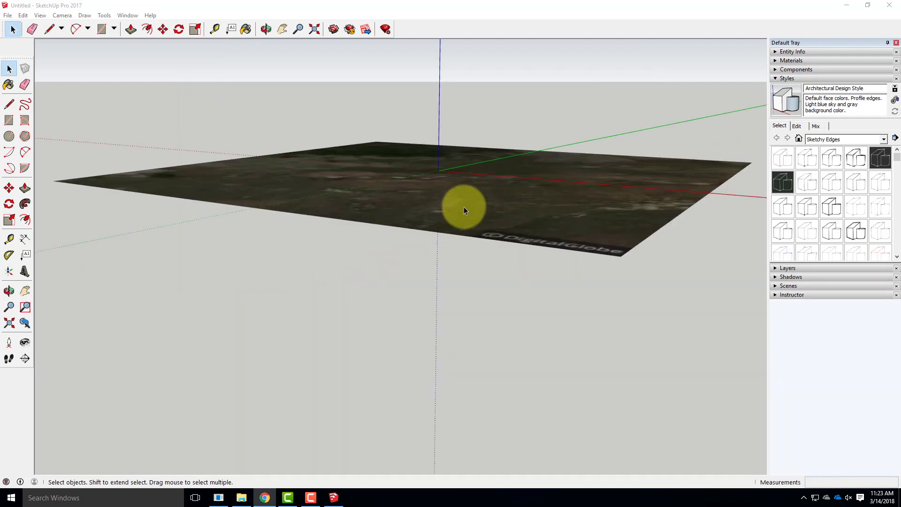
# Show the 3D terrain for the grabbed location and unlock it
pyautogui.click(10, 16)
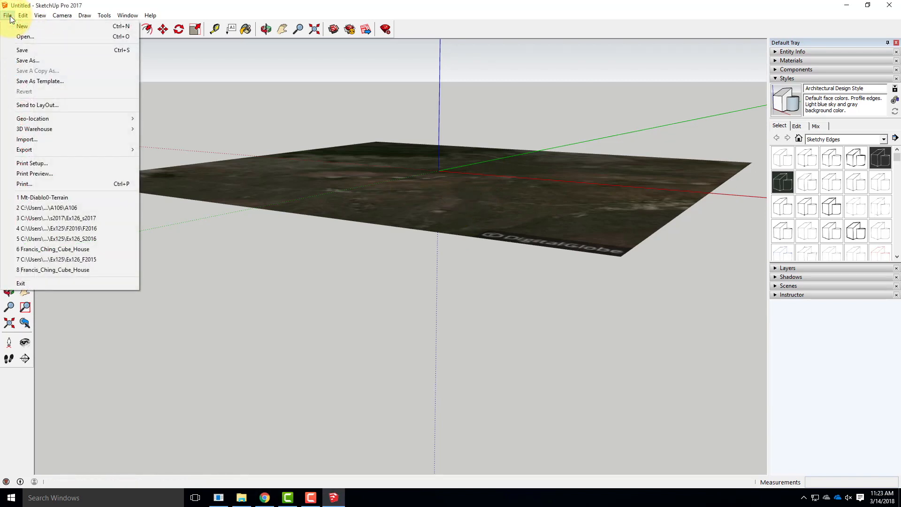
pyautogui.moveTo(53, 121)
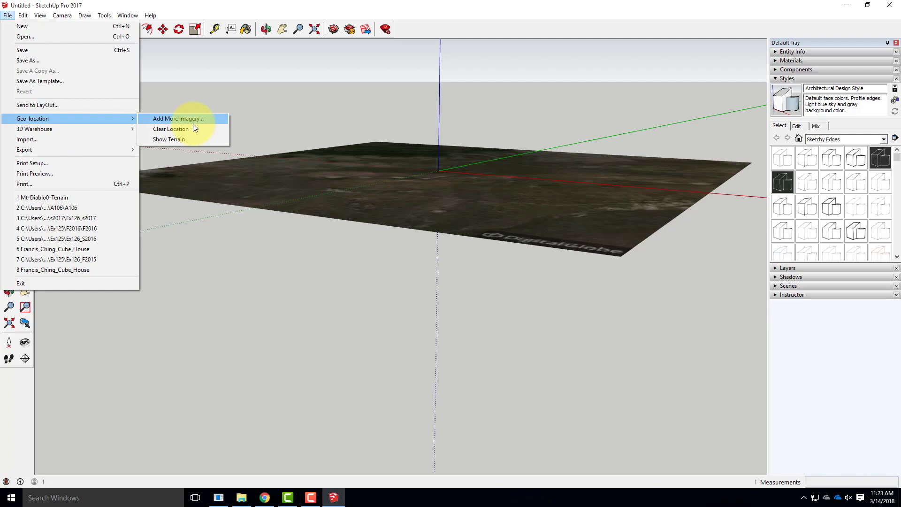
pyautogui.click(192, 139)
pyautogui.rightClick(385, 228)
pyautogui.click(408, 266)
pyautogui.moveTo(219, 244); pyautogui.dragTo(471, 168, button='middle')
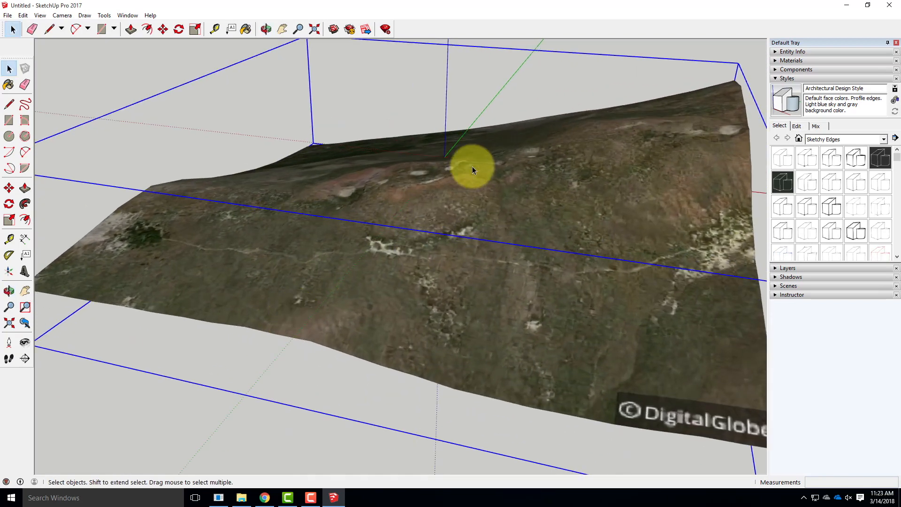
# Begin saving the model under a new name with the SketchUp Version 2013 (*.skp) file type
pyautogui.click(10, 17)
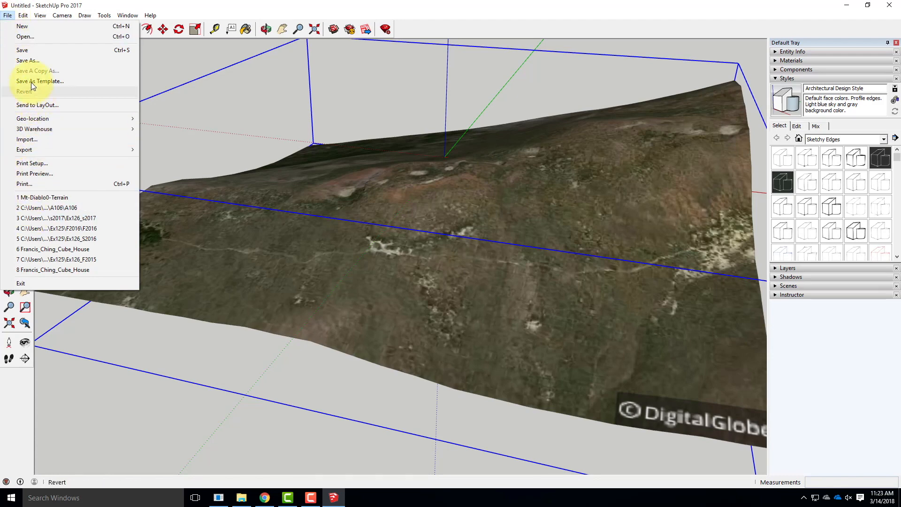
pyautogui.click(28, 60)
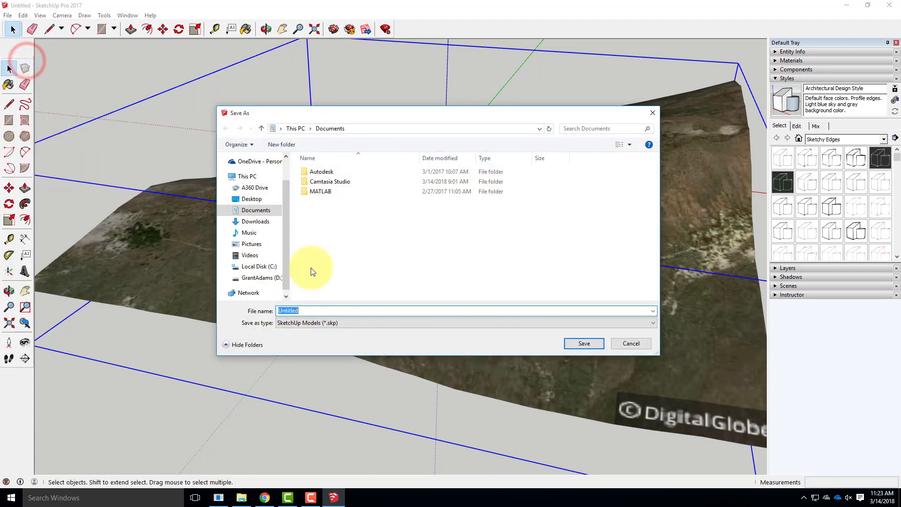
pyautogui.click(307, 326)
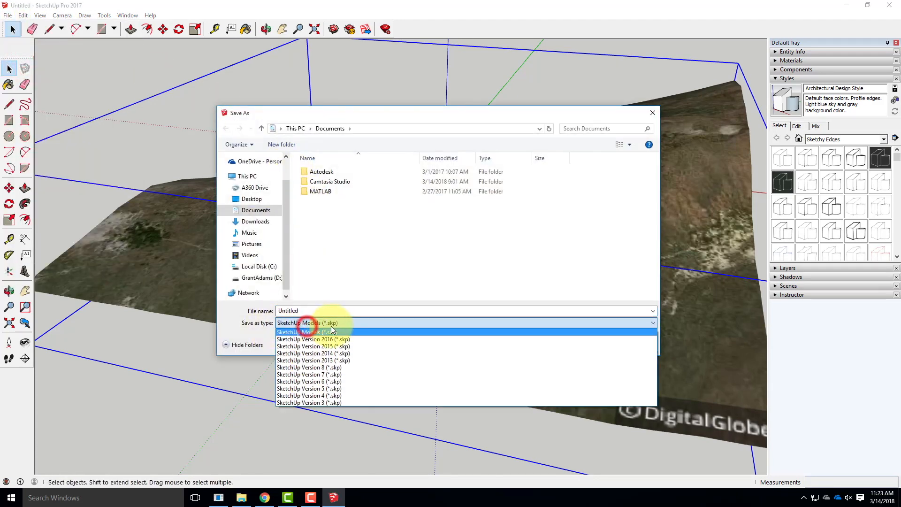
pyautogui.click(334, 360)
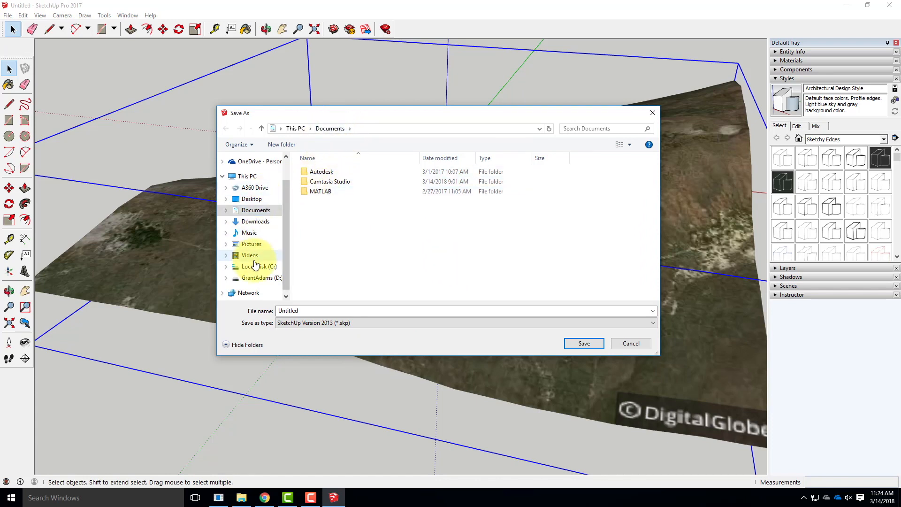
# Save the model as Hawaii in the college OneDrive folder Live Demonstrations > Live - A136 Exercises > Ex213
pyautogui.moveTo(286, 201); pyautogui.dragTo(285, 181)
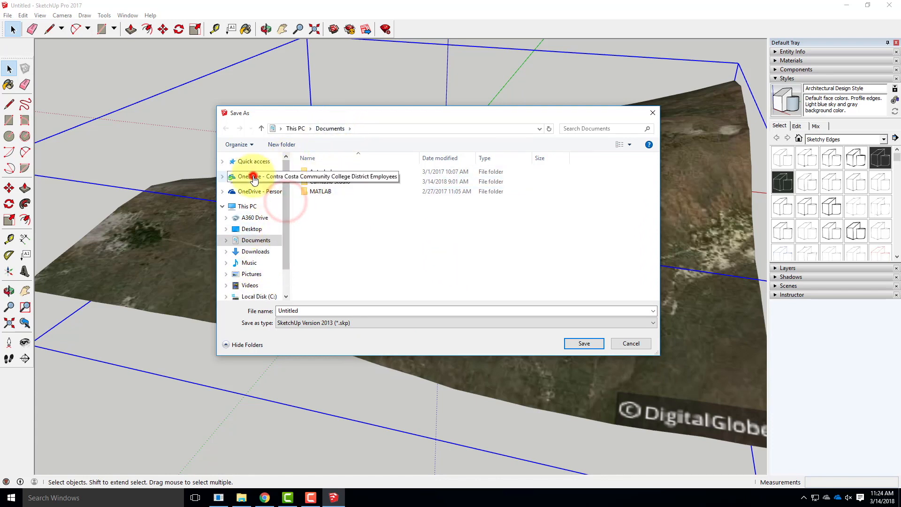
pyautogui.click(252, 177)
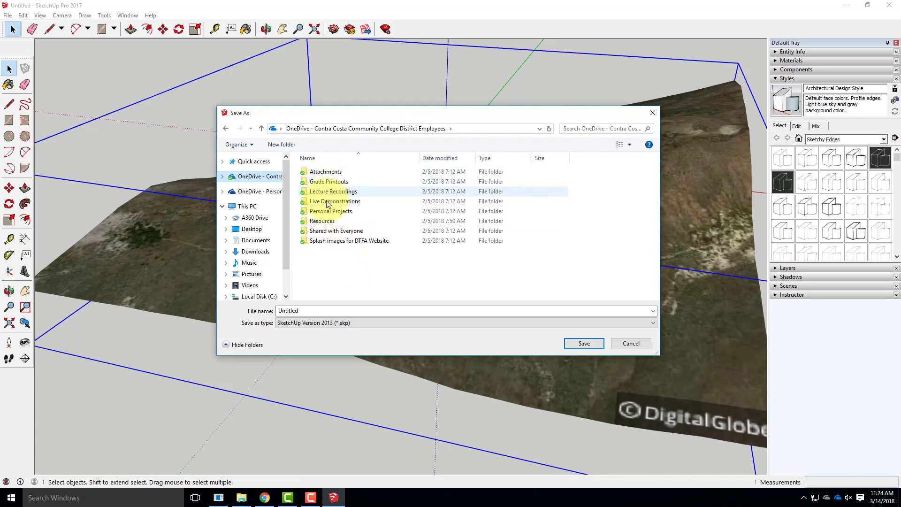
pyautogui.doubleClick(326, 201)
pyautogui.doubleClick(343, 182)
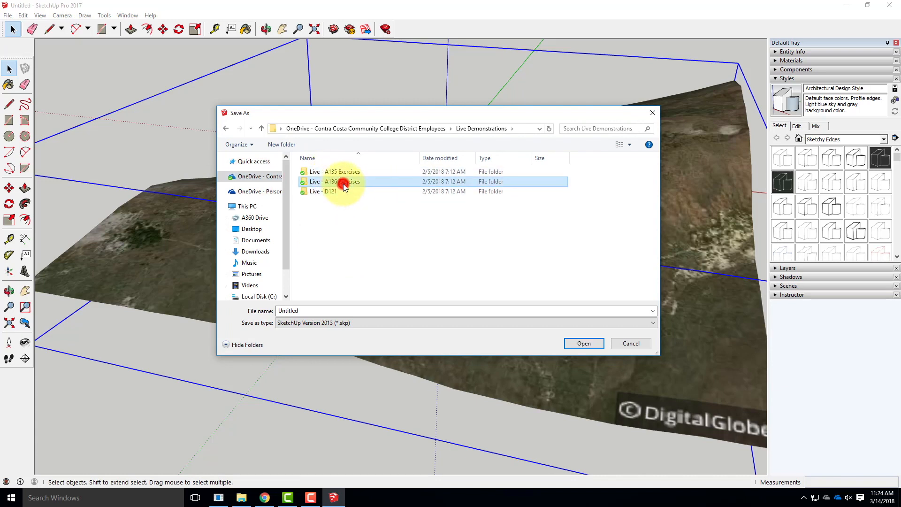
pyautogui.scroll(-3, 328, 279)
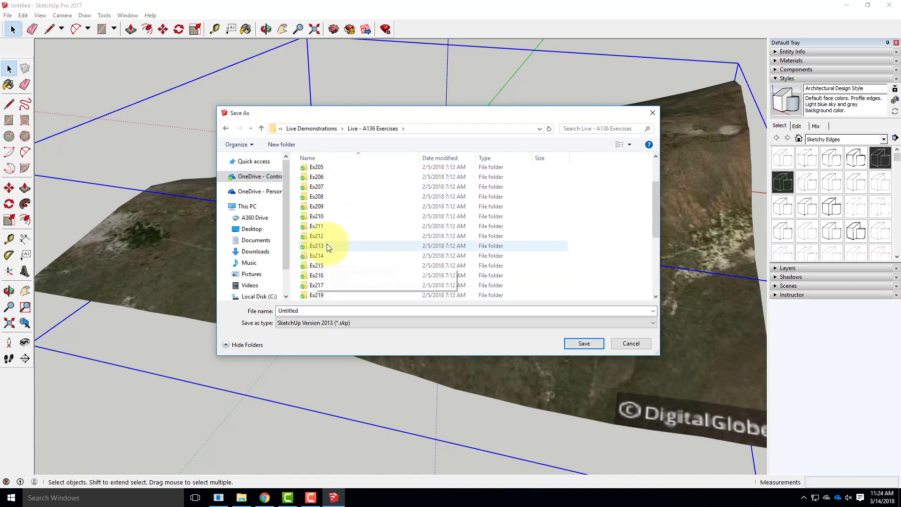
pyautogui.doubleClick(327, 244)
pyautogui.doubleClick(300, 310)
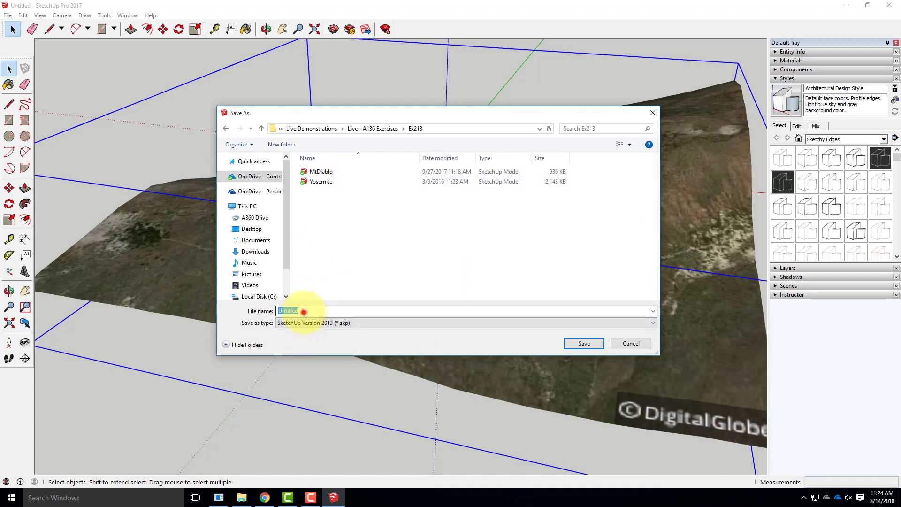
pyautogui.write('Hawaii')
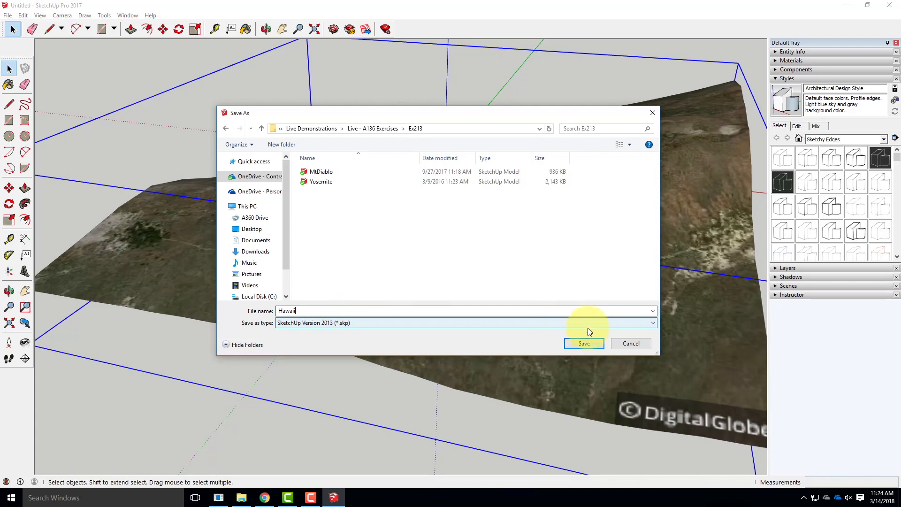
pyautogui.click(590, 340)
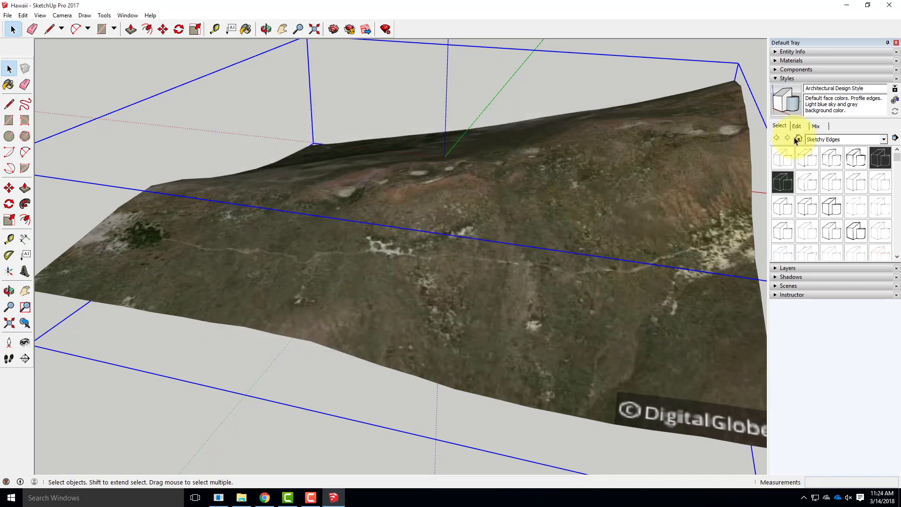
# Close SketchUp and start Rhinoceros 5 (64-bit) with the Large Objects - Inches template
pyautogui.click(888, 4)
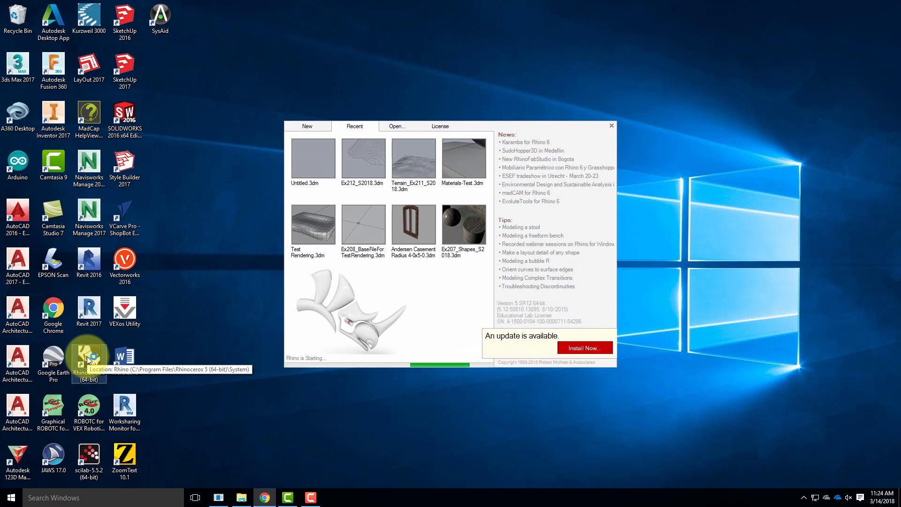
pyautogui.click(308, 126)
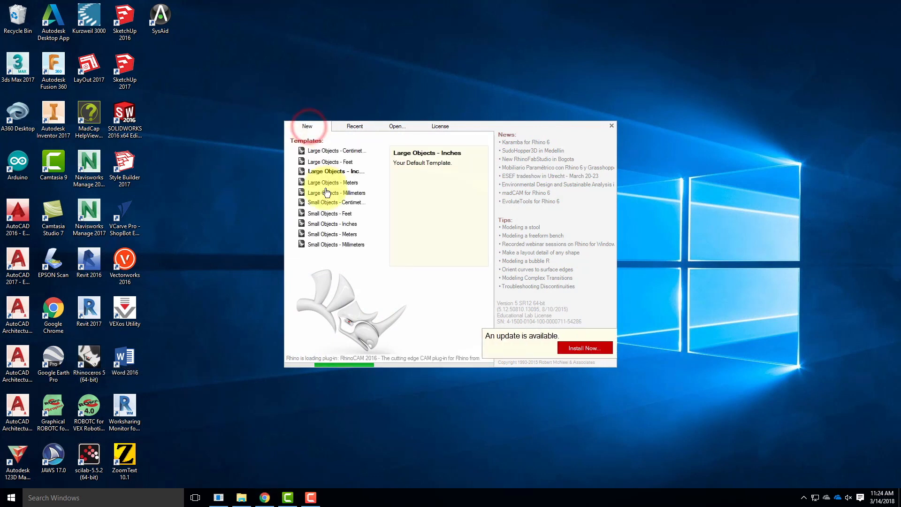
pyautogui.click(327, 172)
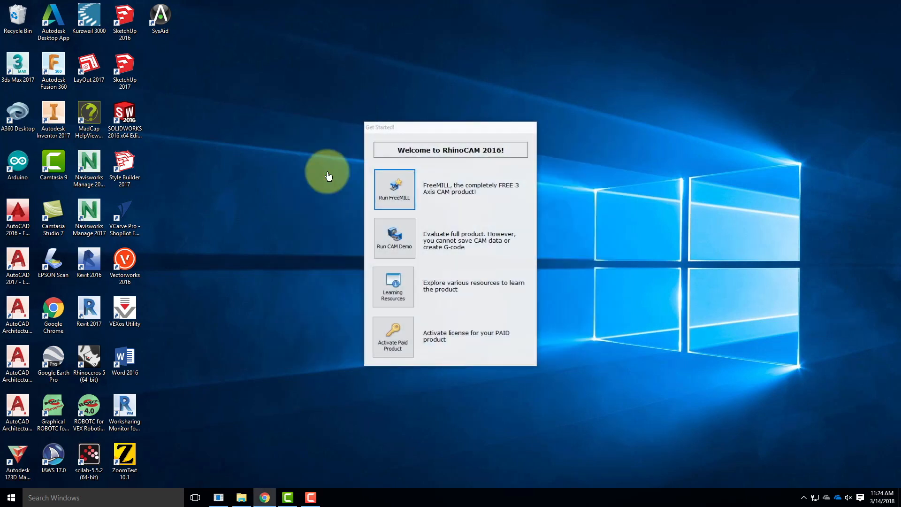
# Choose FreeMILL in the RhinoCAM welcome and import the Hawaii SketchUp model from the Ex213 folder with faces as meshes
pyautogui.click(398, 177)
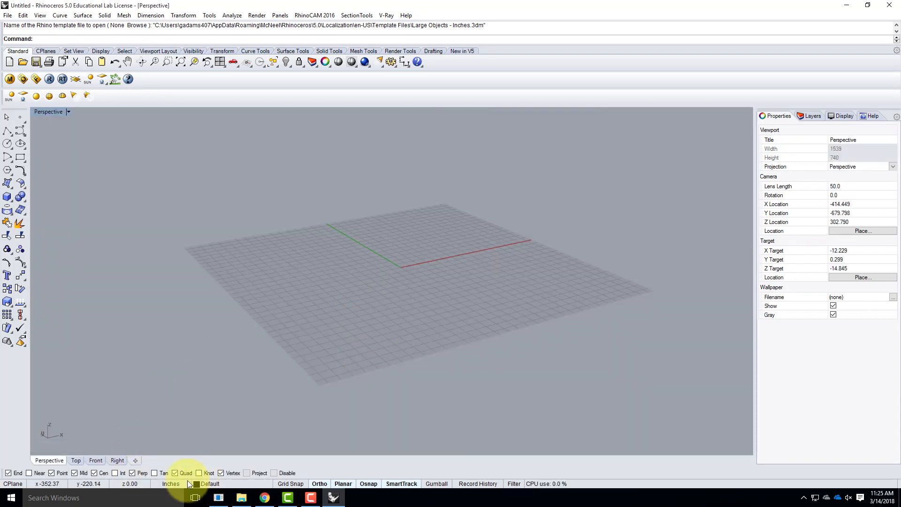
pyautogui.click(8, 16)
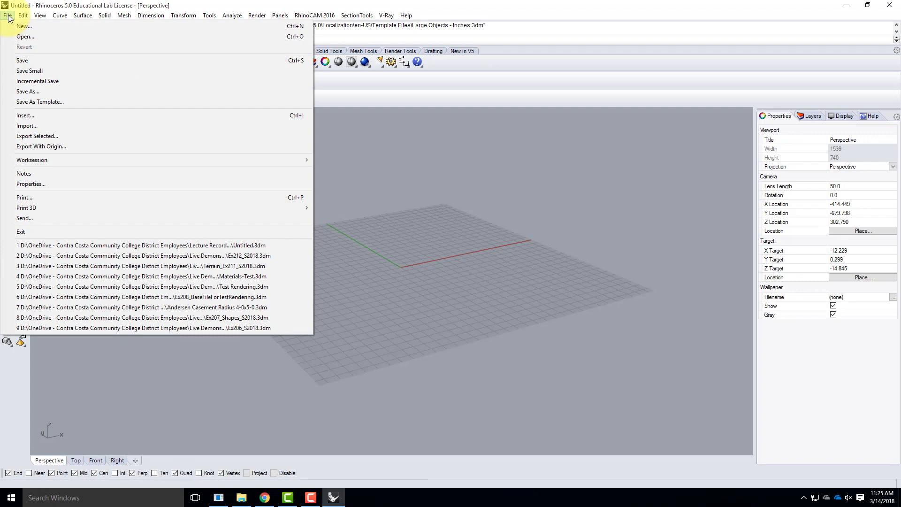
pyautogui.click(22, 9)
pyautogui.click(8, 15)
pyautogui.click(25, 125)
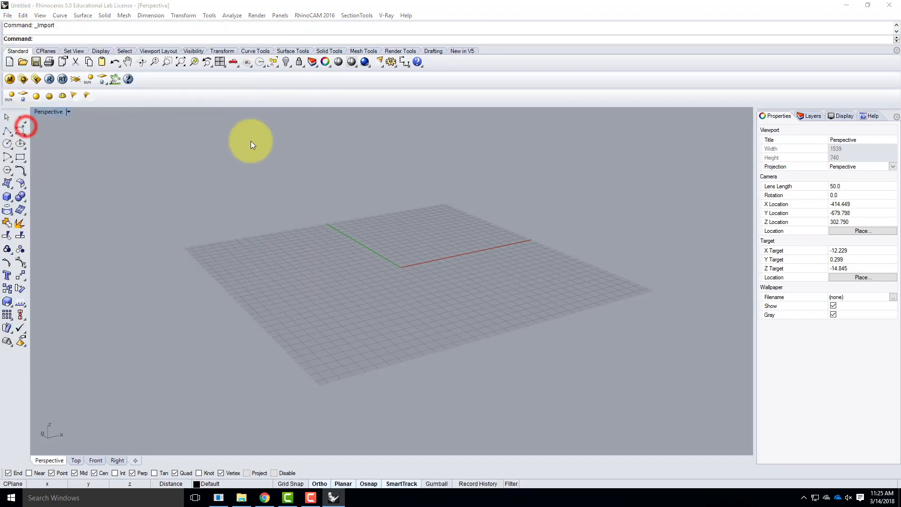
pyautogui.click(452, 132)
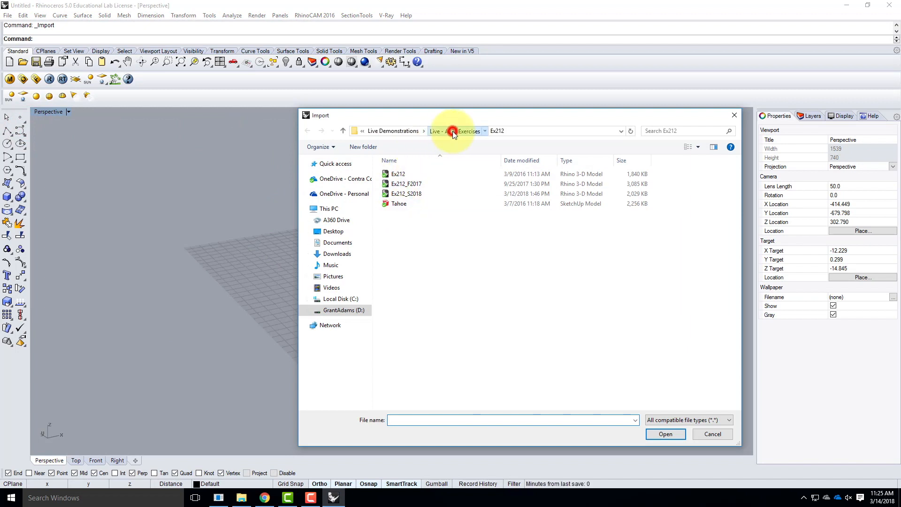
pyautogui.doubleClick(403, 300)
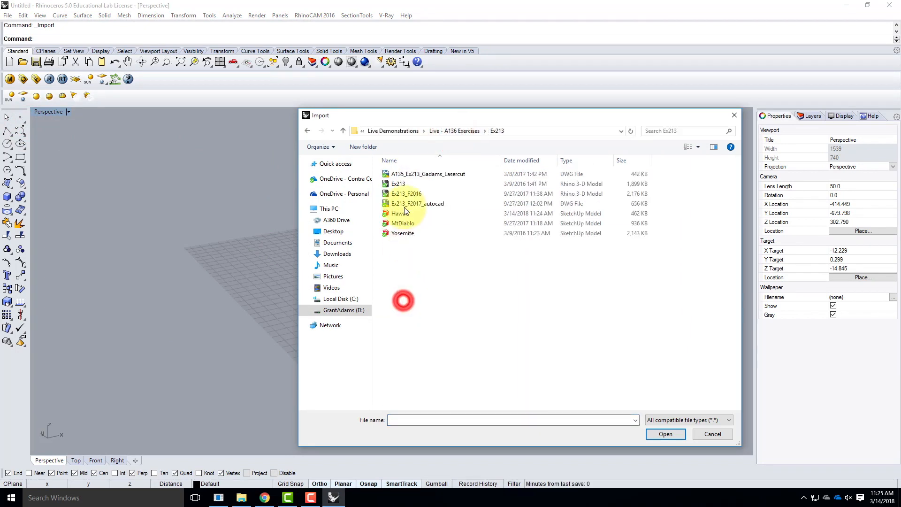
pyautogui.click(434, 213)
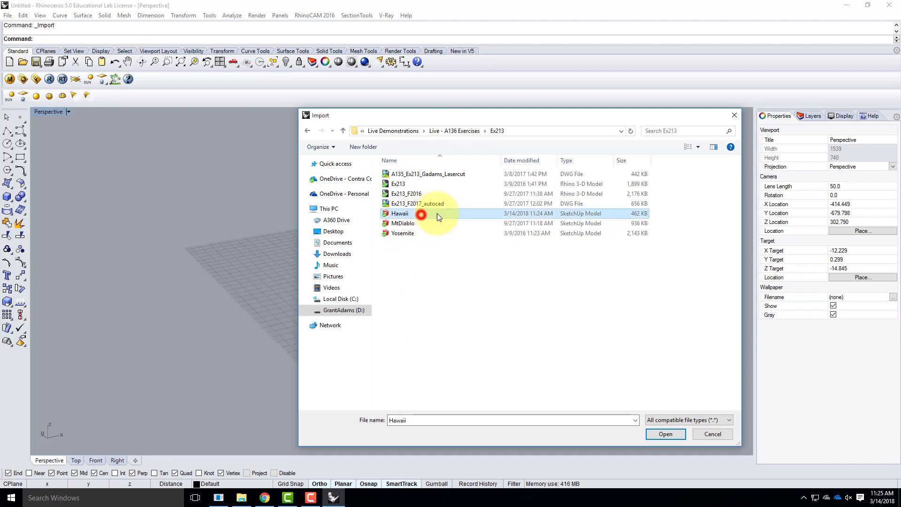
pyautogui.click(675, 438)
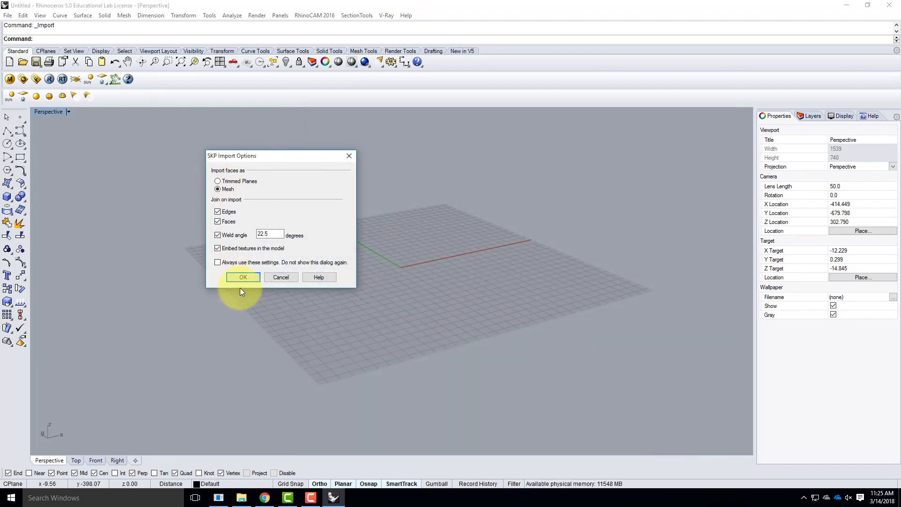
pyautogui.click(243, 278)
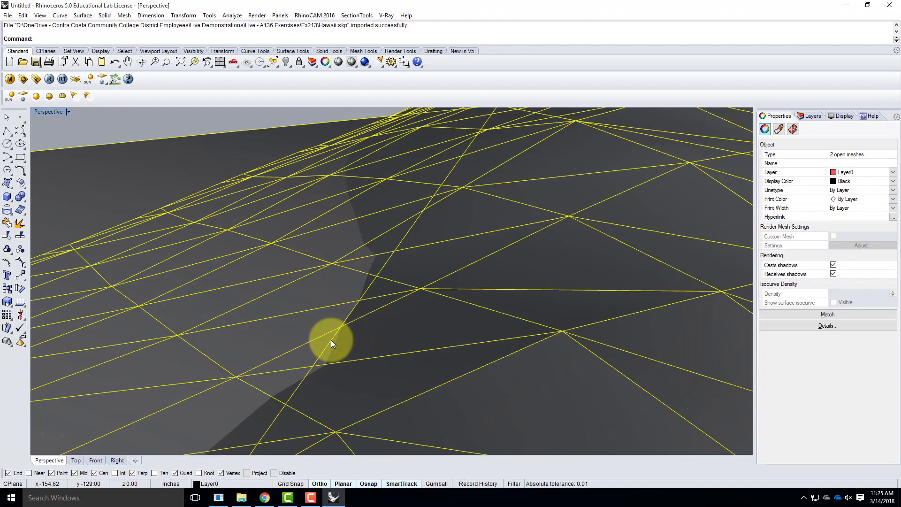
# Delete the flat mesh that cuts through the imported terrain, keeping only the terrain mesh
pyautogui.scroll(-12, 330, 339)
pyautogui.scroll(4, 336, 397)
pyautogui.scroll(-8, 460, 235)
pyautogui.scroll(3, 463, 307)
pyautogui.click(534, 306)
pyautogui.click(545, 233)
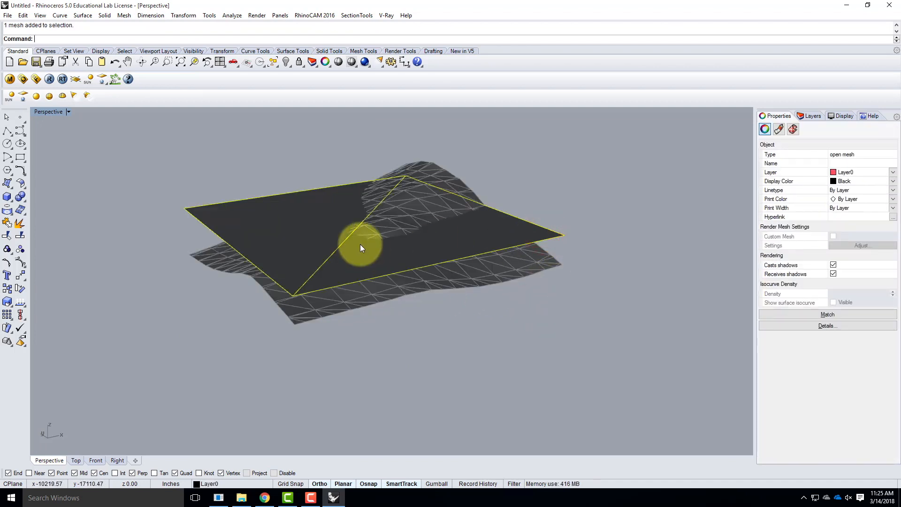
pyautogui.press('Delete')
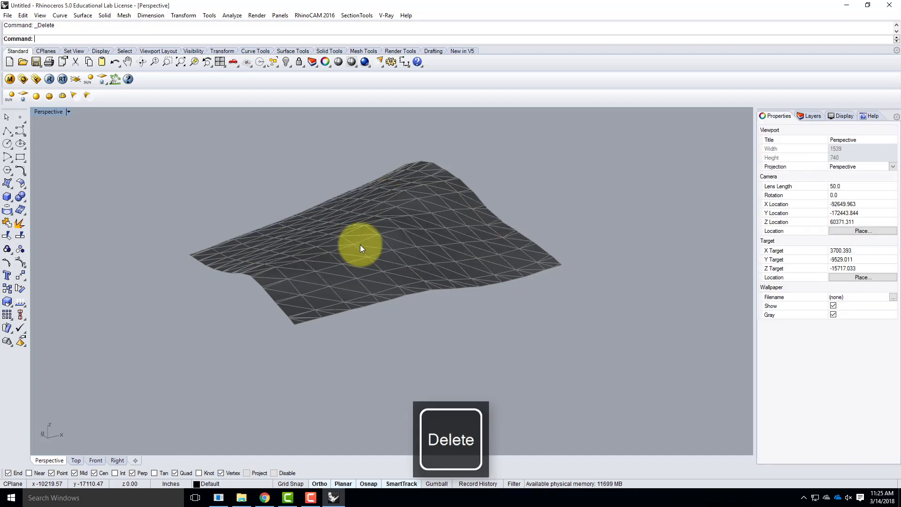
# Rename Layer 02 as Contour1 and Layer 03 as Contour2
pyautogui.moveTo(570, 211); pyautogui.dragTo(591, 230, button='right')
pyautogui.moveTo(381, 271); pyautogui.dragTo(435, 285, button='right')
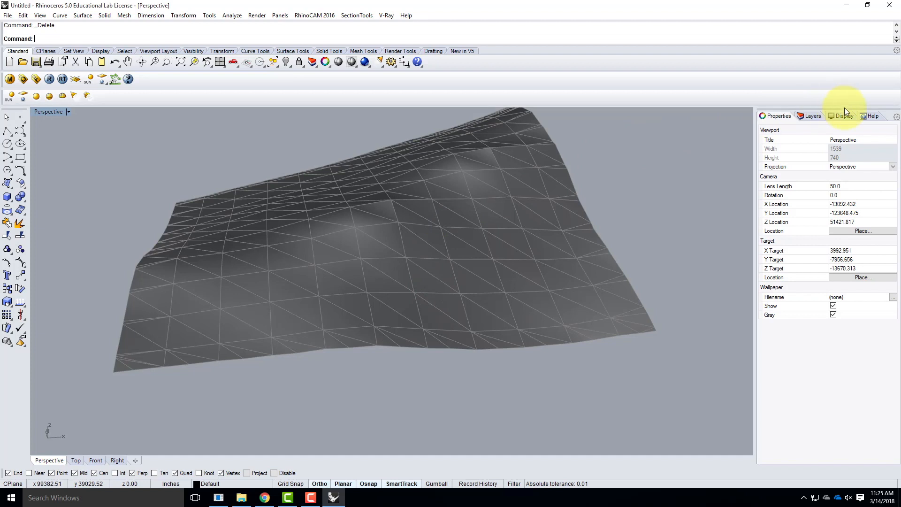
pyautogui.click(810, 115)
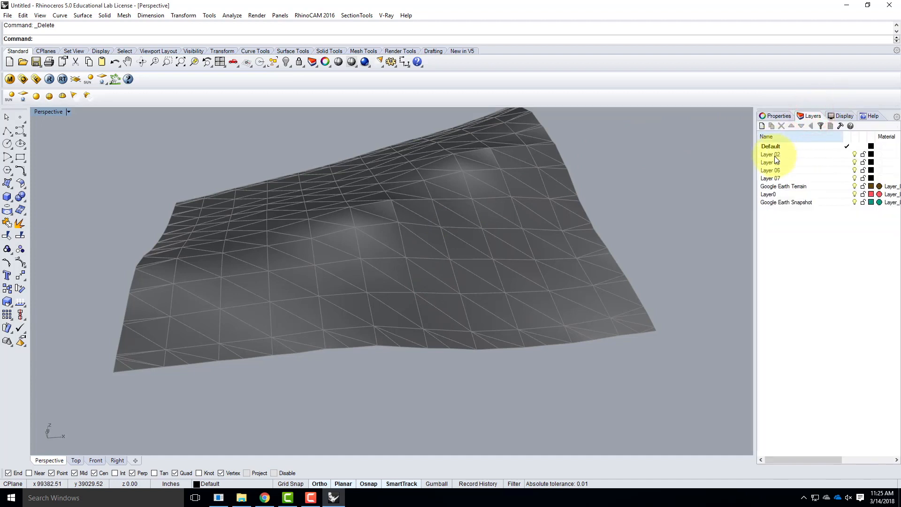
pyautogui.click(772, 155)
pyautogui.click(776, 154)
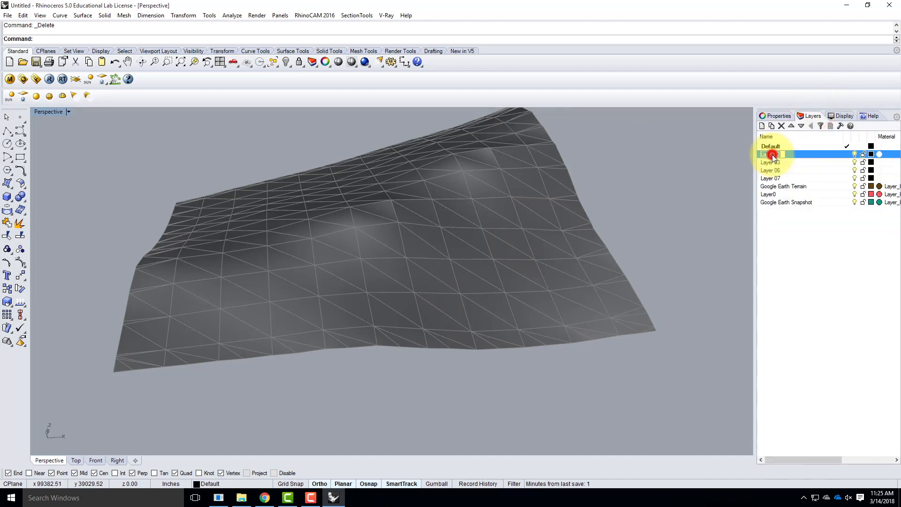
pyautogui.write('Con')
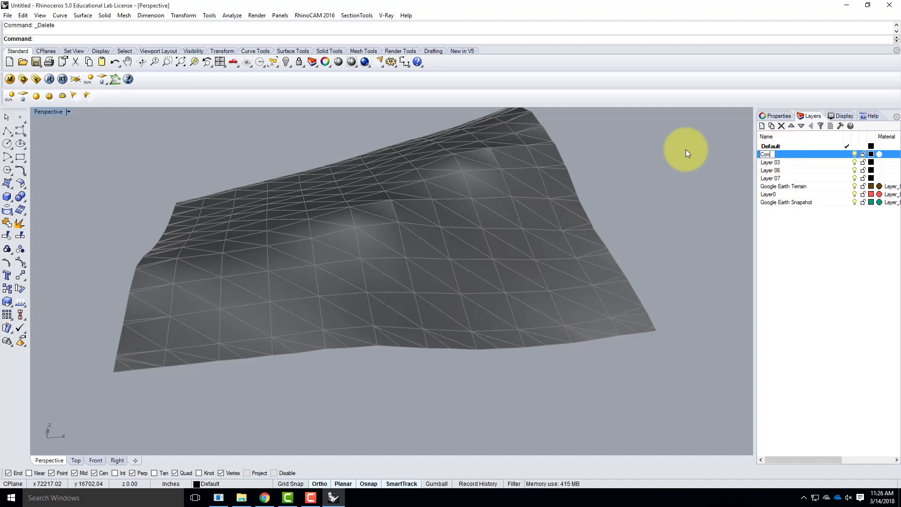
pyautogui.write('tour1')
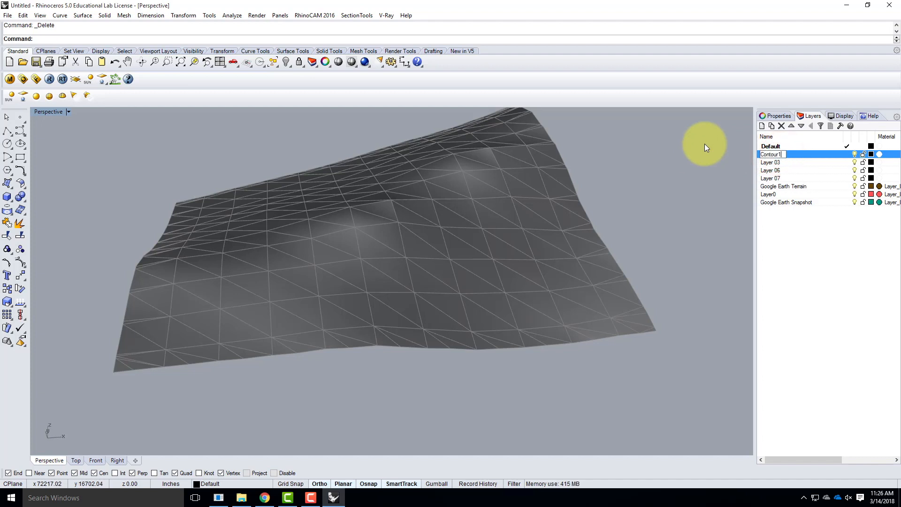
pyautogui.click(775, 163)
pyautogui.click(775, 163)
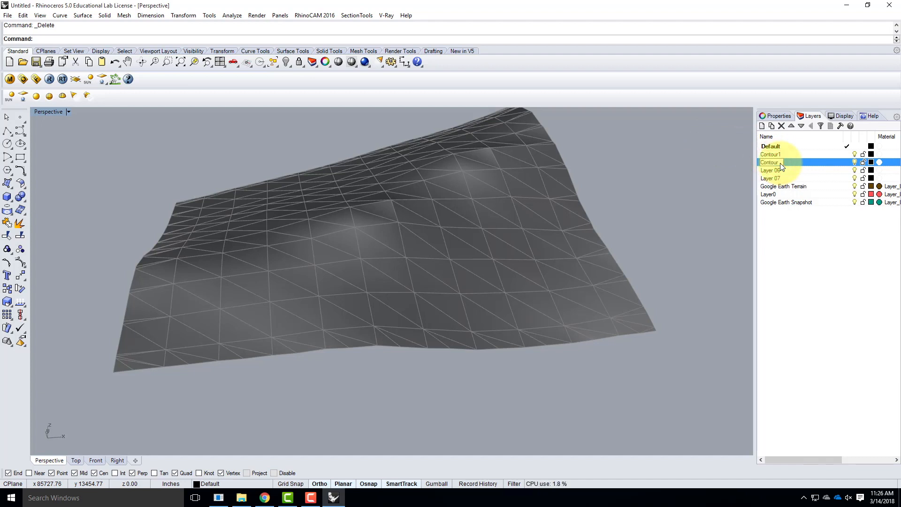
pyautogui.write('Contour2')
pyautogui.press('Return')
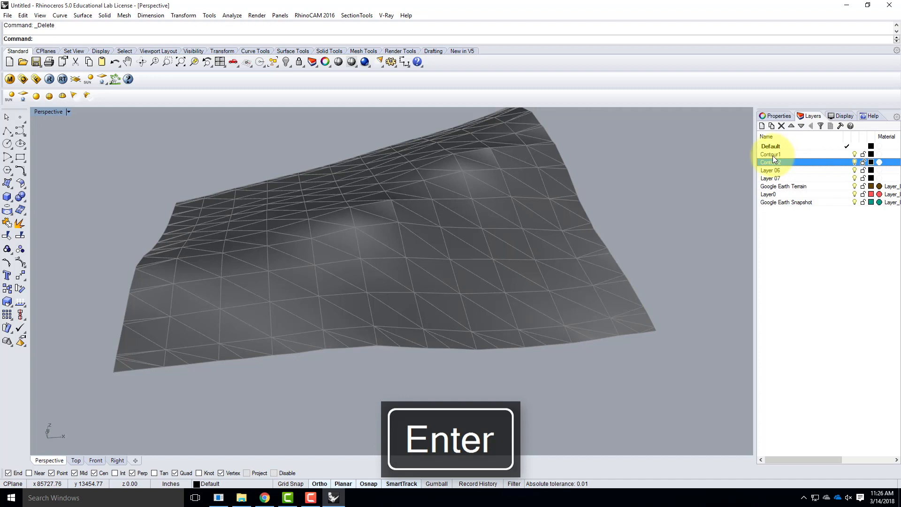
# Make Contour1 the current layer and create evenly spaced contours on the terrain mesh, progressing along the X direction from its front corner
pyautogui.click(772, 155)
pyautogui.doubleClick(800, 155)
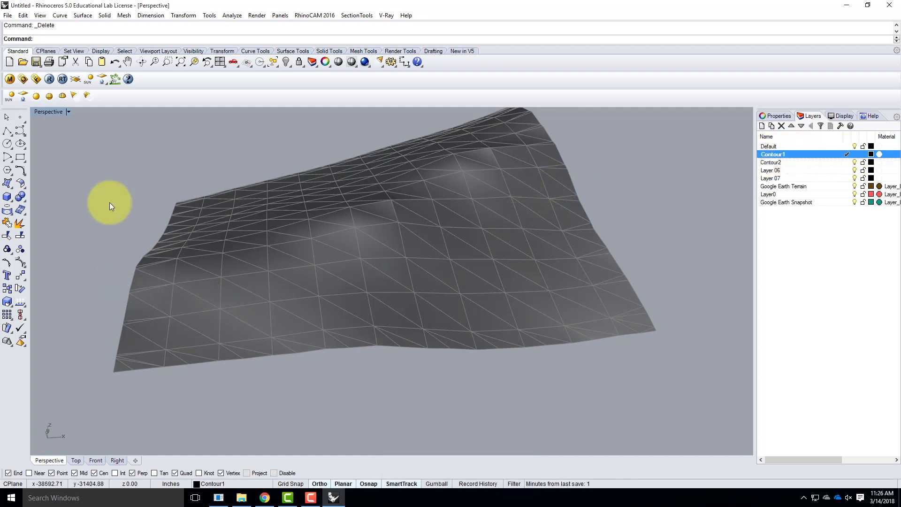
pyautogui.click(60, 15)
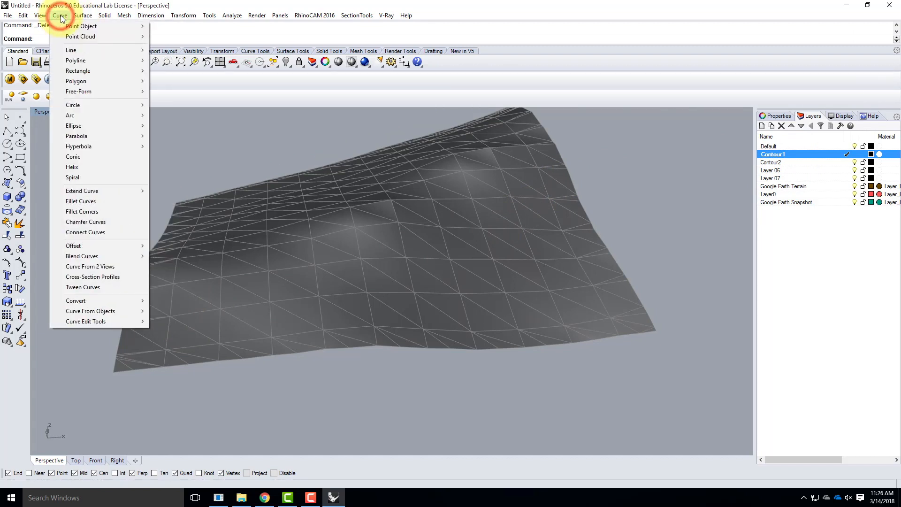
pyautogui.moveTo(111, 312)
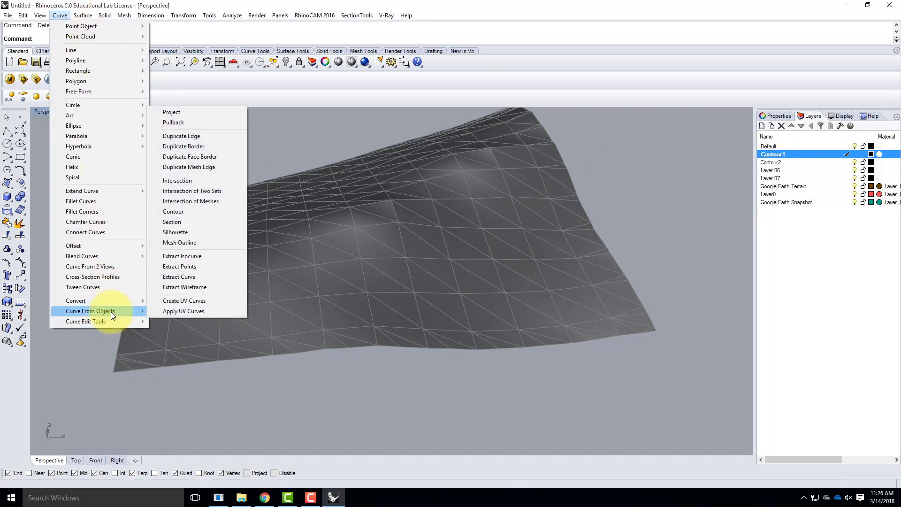
pyautogui.click(180, 212)
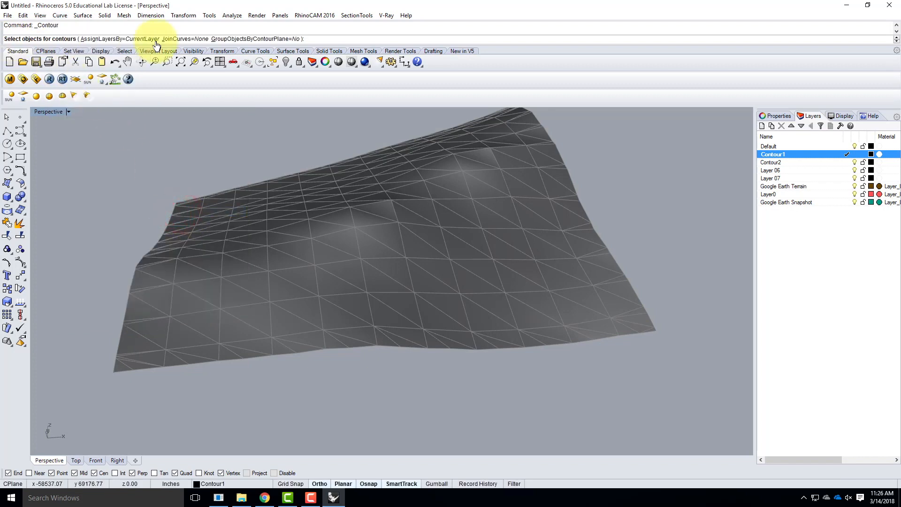
pyautogui.click(234, 293)
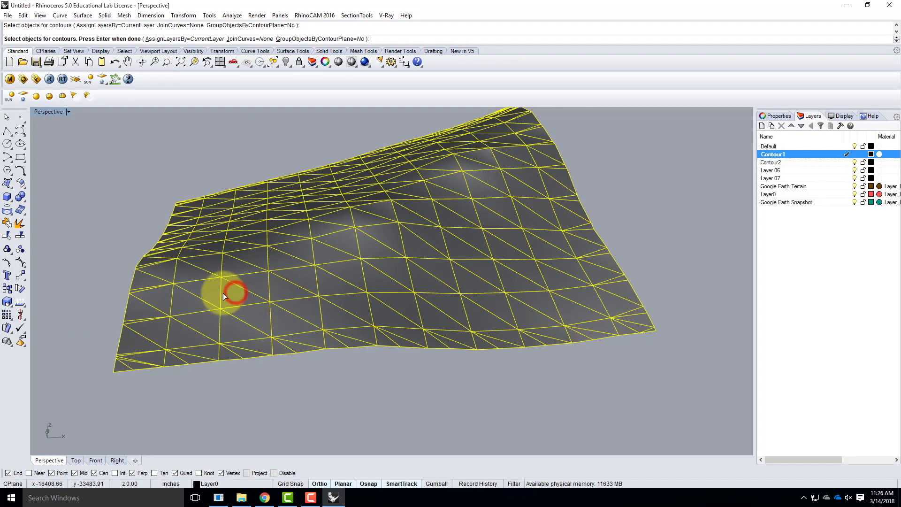
pyautogui.press('Return')
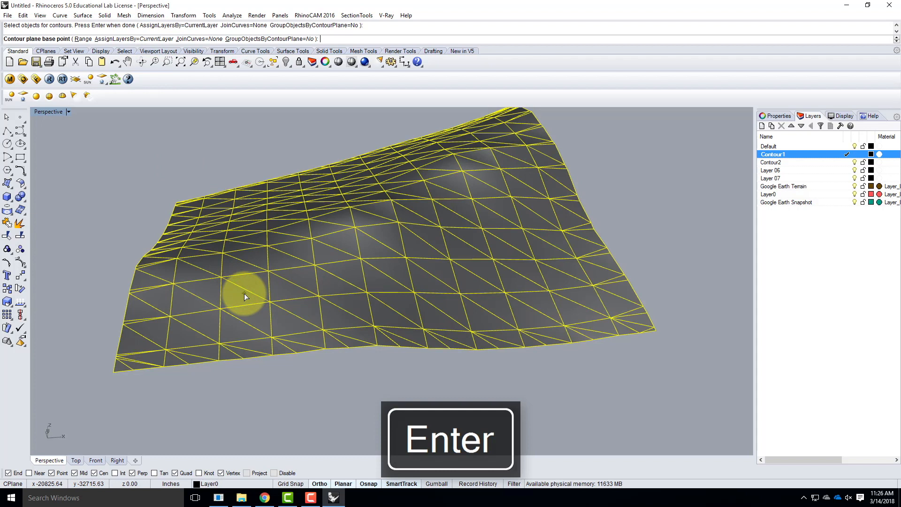
pyautogui.click(114, 372)
pyautogui.click(623, 382)
pyautogui.write('1')
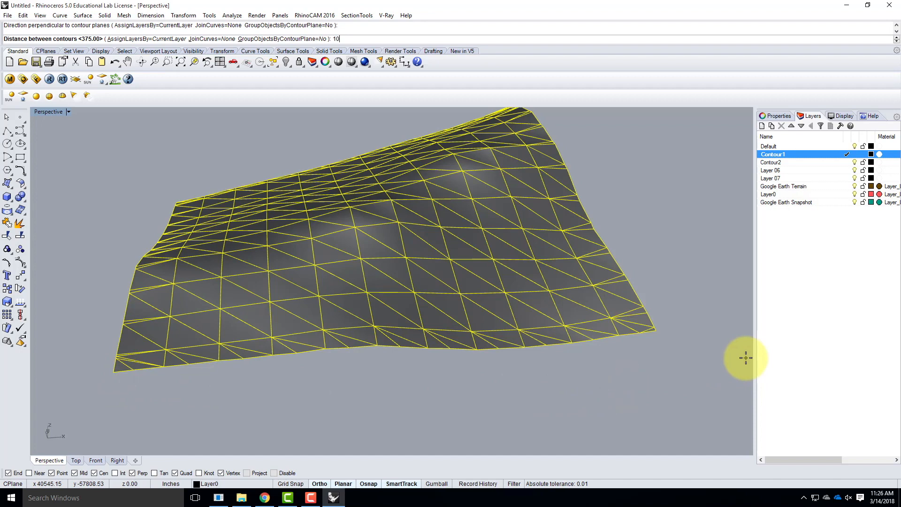
pyautogui.write('0')
pyautogui.press('Return')
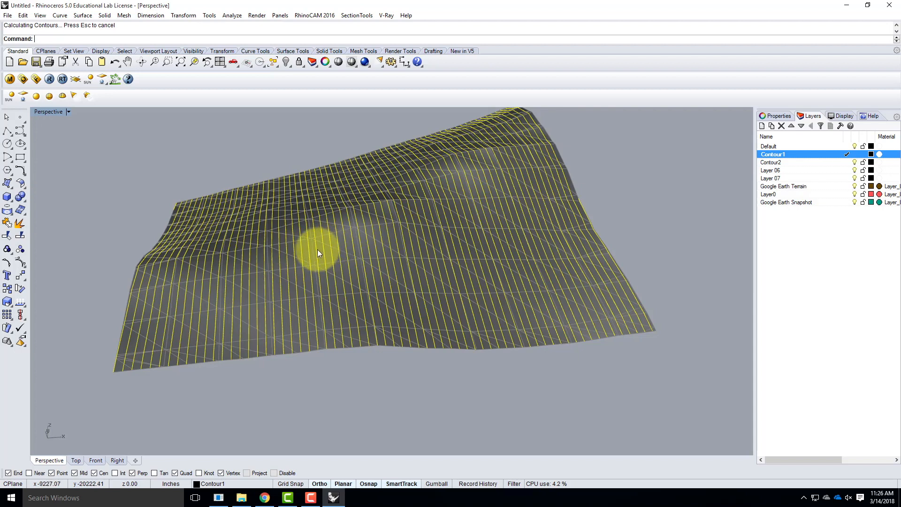
pyautogui.click(239, 402)
pyautogui.moveTo(169, 393); pyautogui.dragTo(257, 390, button='right')
pyautogui.scroll(4, 402, 419)
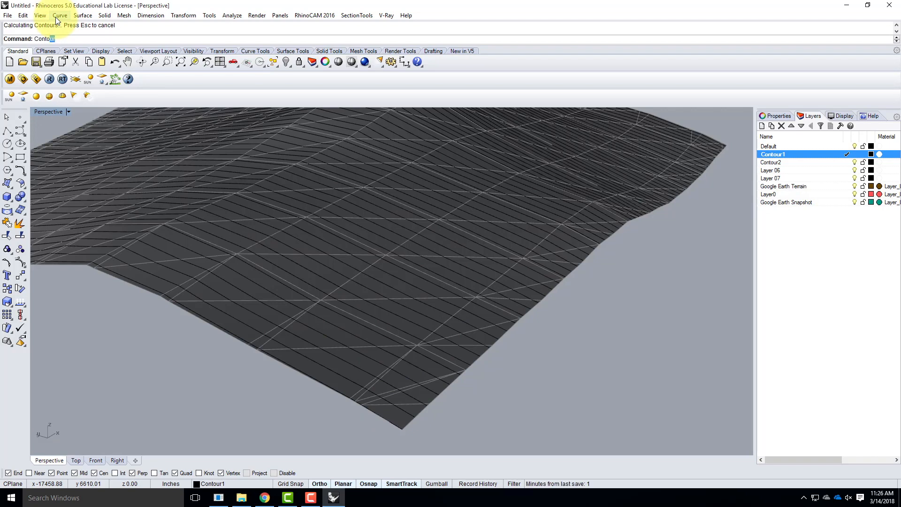
pyautogui.press('Return')
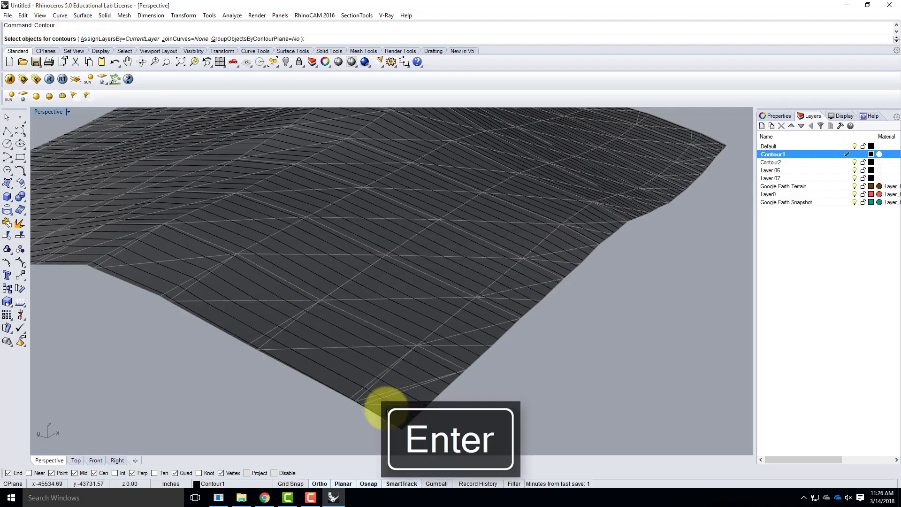
pyautogui.click(385, 406)
pyautogui.scroll(-5, 382, 375)
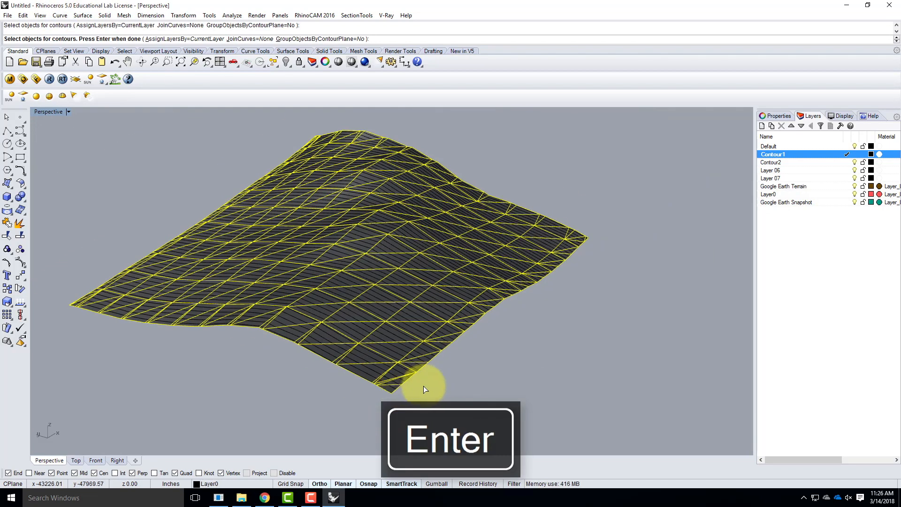
pyautogui.press('Return')
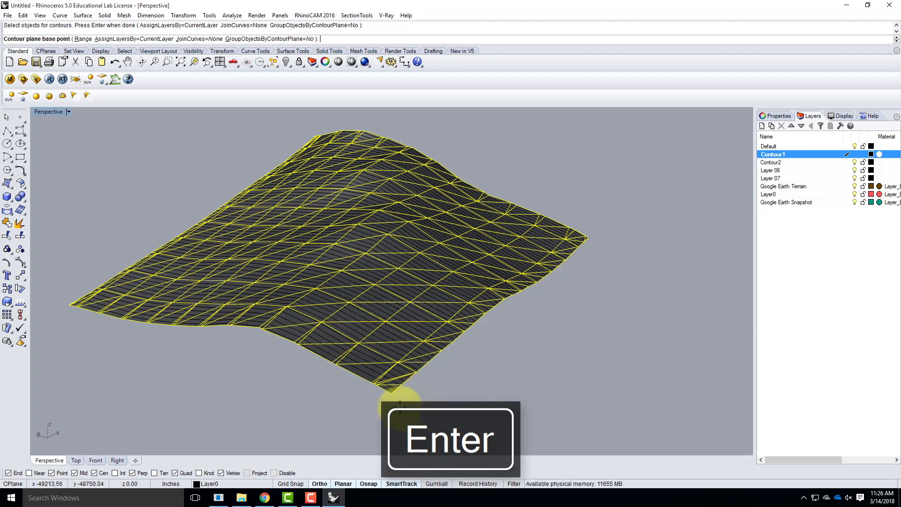
pyautogui.click(391, 392)
pyautogui.scroll(-3, 555, 384)
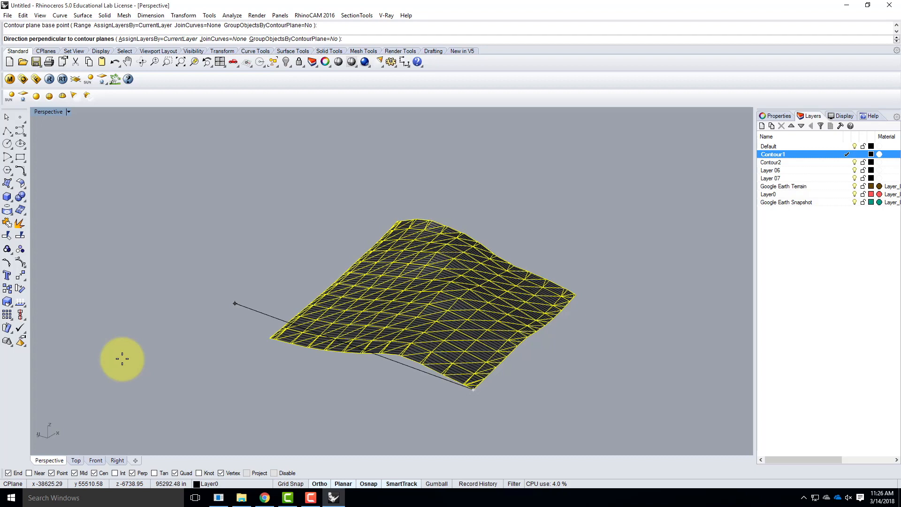
pyautogui.press('Escape')
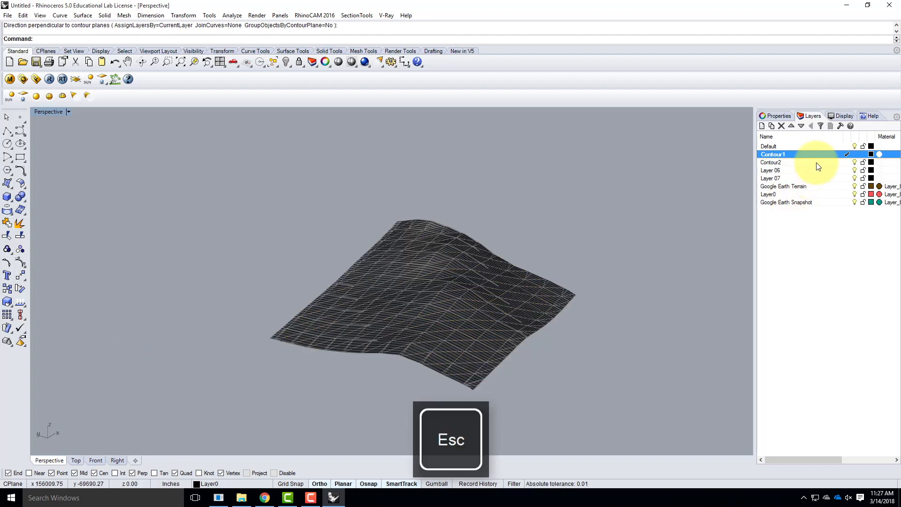
# Make Contour2 the current layer and create evenly spaced contours on the terrain mesh, progressing along the Y direction from its front corner
pyautogui.click(816, 163)
pyautogui.doubleClick(816, 164)
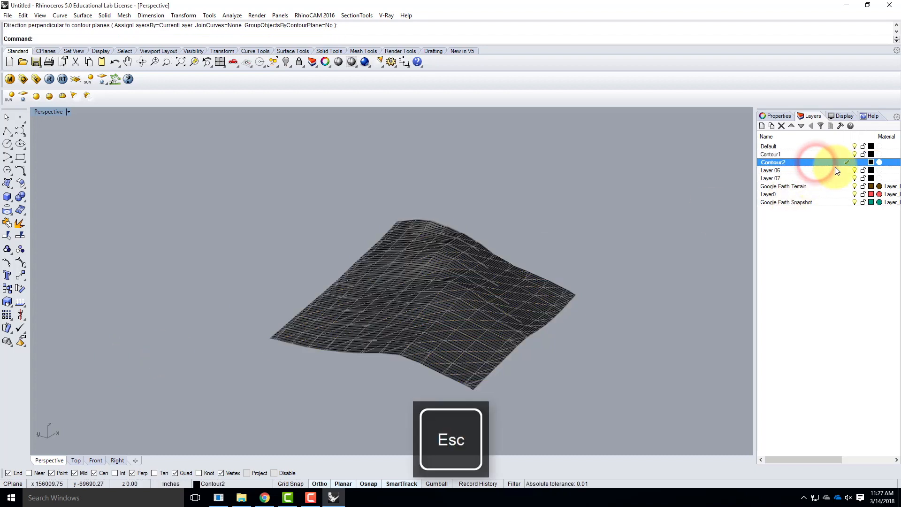
pyautogui.write('Contou')
pyautogui.press('Return')
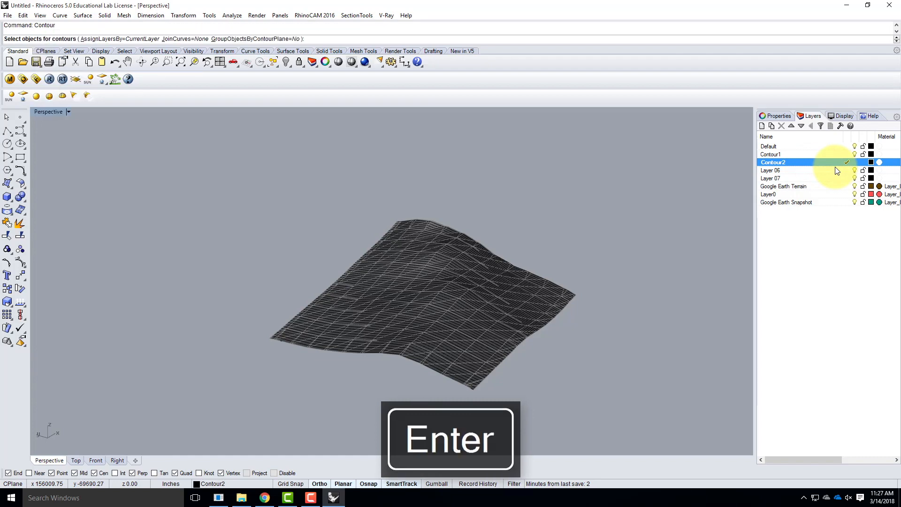
pyautogui.scroll(5, 460, 376)
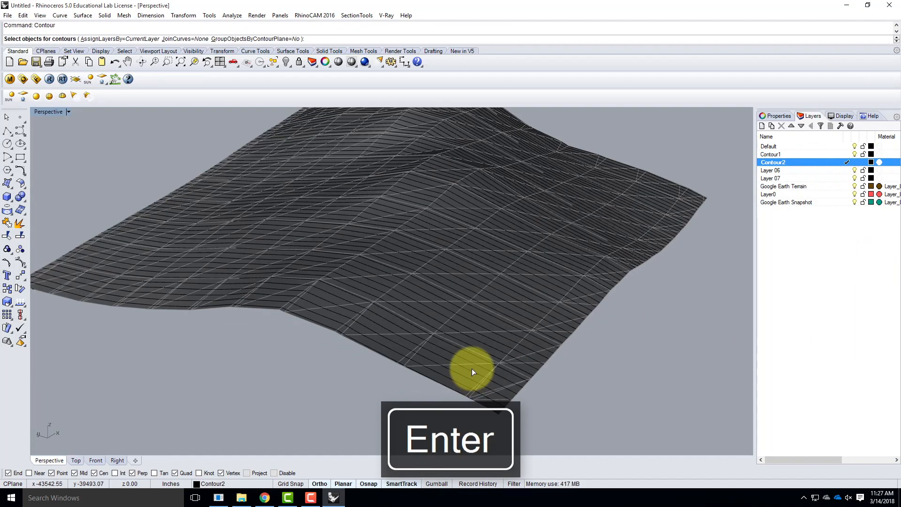
pyautogui.click(468, 365)
pyautogui.click(466, 364)
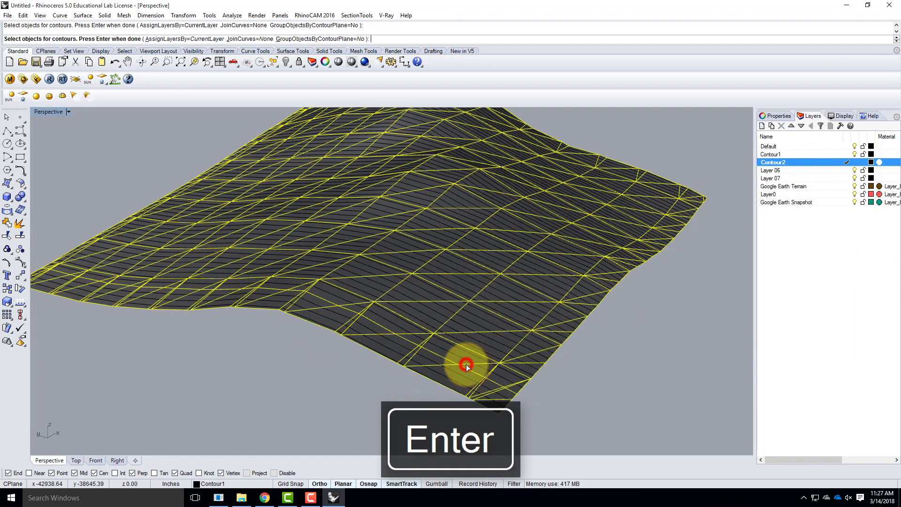
pyautogui.keyDown('ctrl'); pyautogui.click(472, 370); pyautogui.keyUp('ctrl')
pyautogui.press('Return')
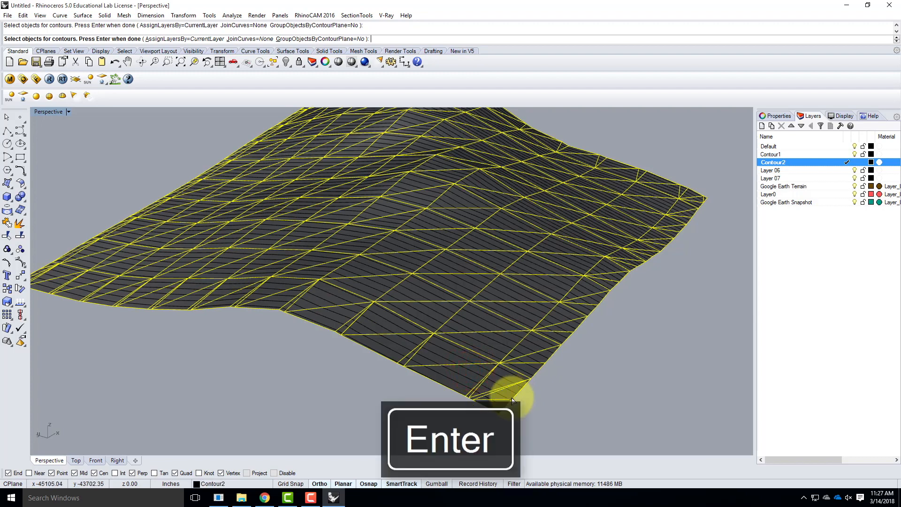
pyautogui.click(500, 417)
pyautogui.scroll(-4, 575, 398)
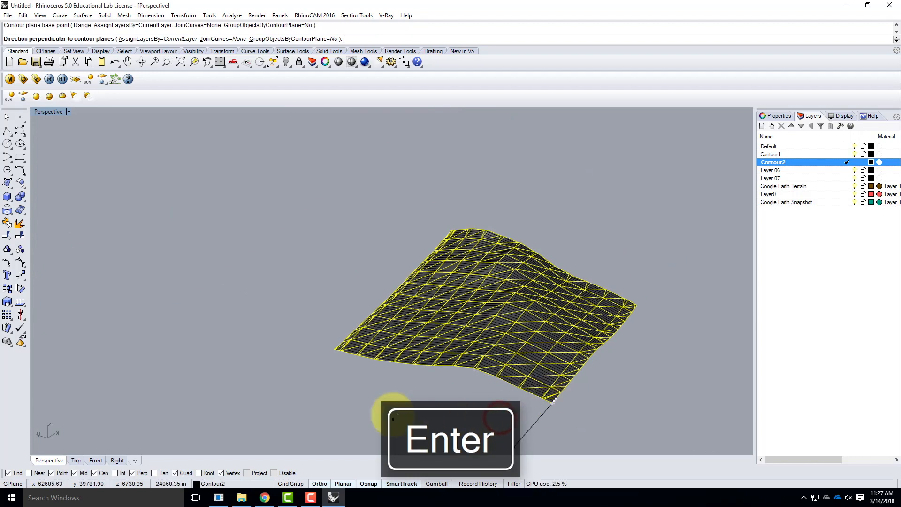
pyautogui.click(337, 412)
pyautogui.write('1')
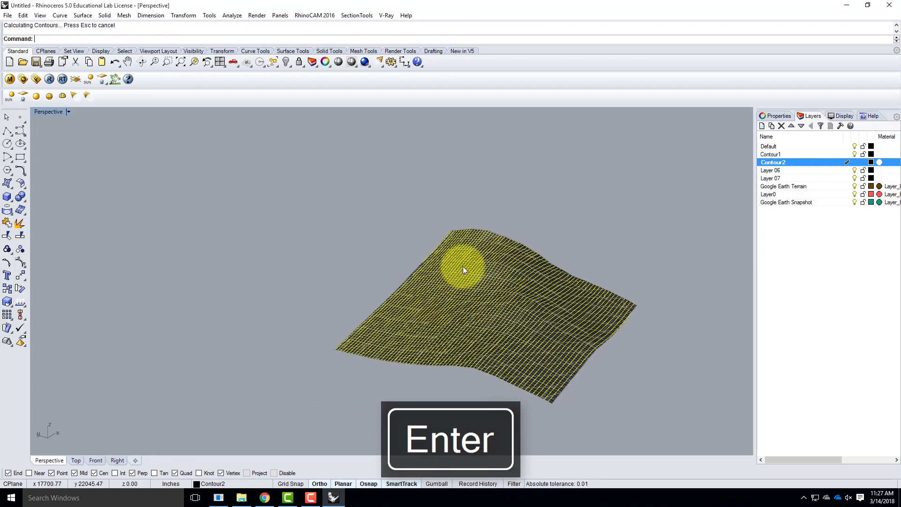
# Show all four viewports, turn off Layer0, and delete the Google Earth Terrain and Google Earth Snapshot layers
pyautogui.doubleClick(55, 113)
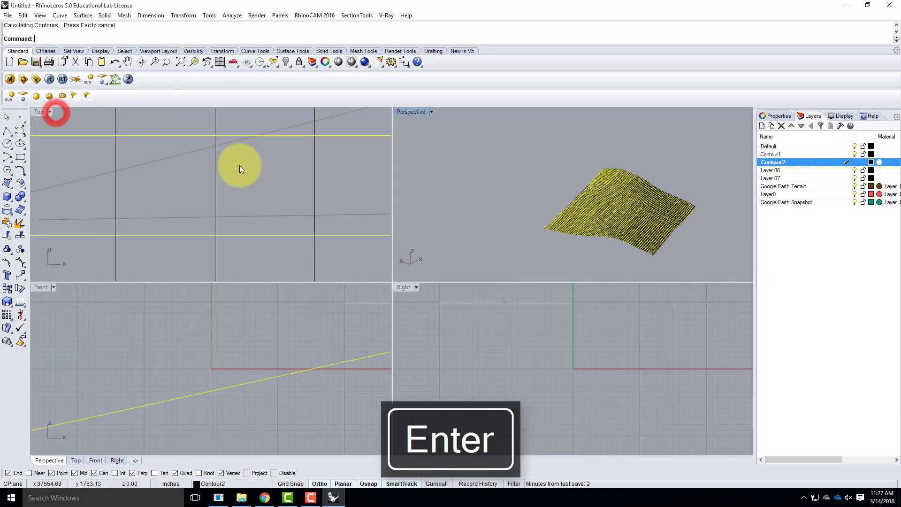
pyautogui.click(847, 194)
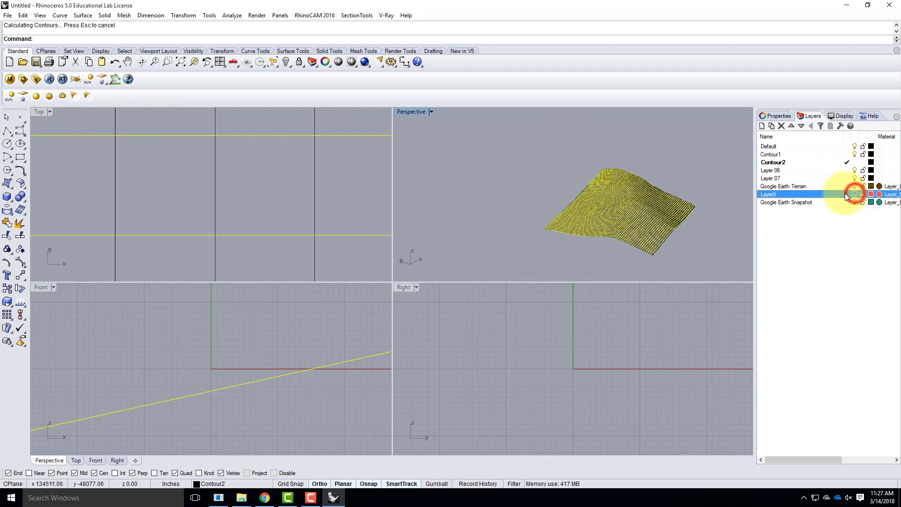
pyautogui.click(794, 203)
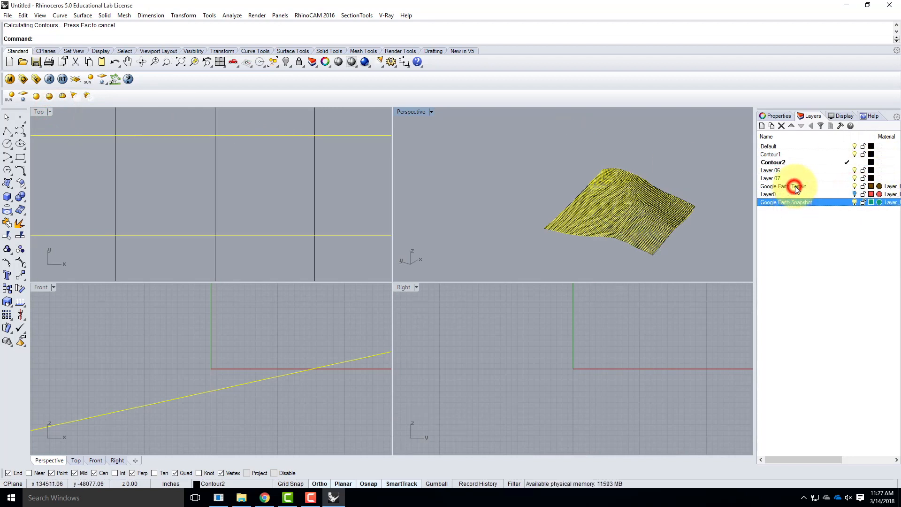
pyautogui.keyDown('ctrl'); pyautogui.click(799, 186); pyautogui.keyUp('ctrl')
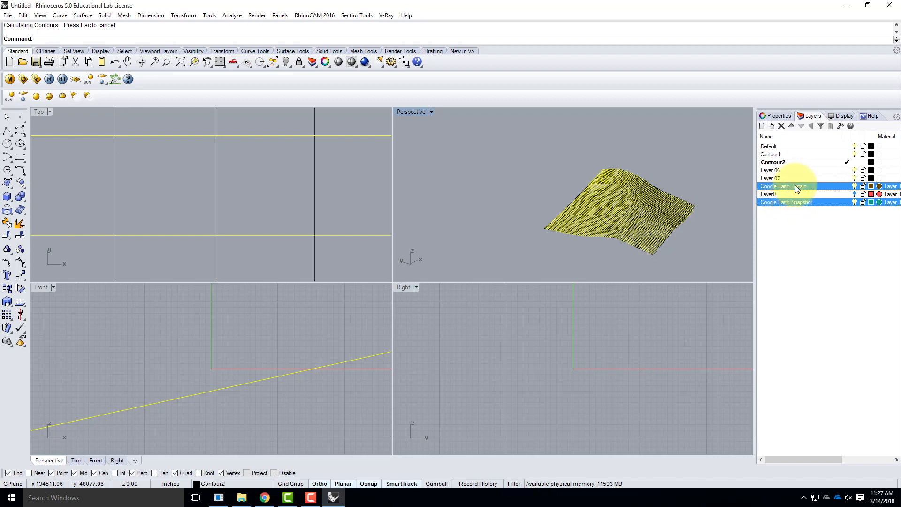
pyautogui.click(781, 126)
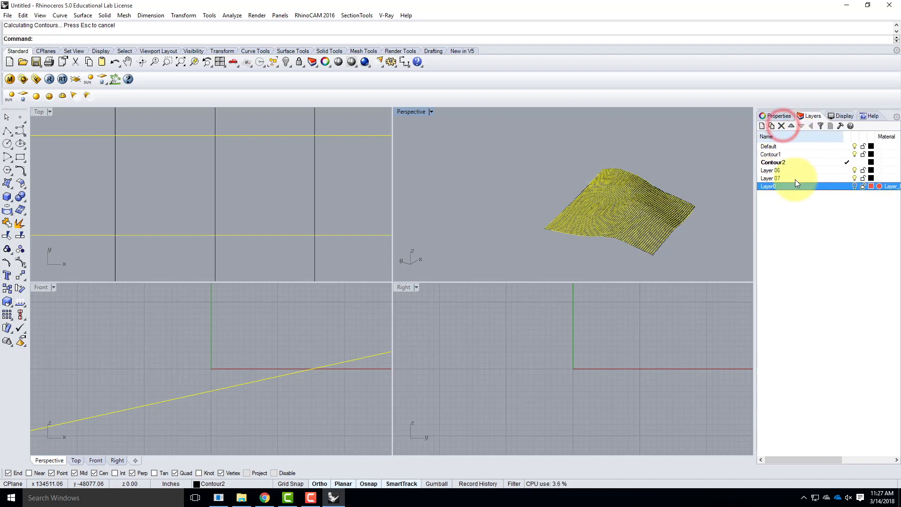
pyautogui.click(254, 174)
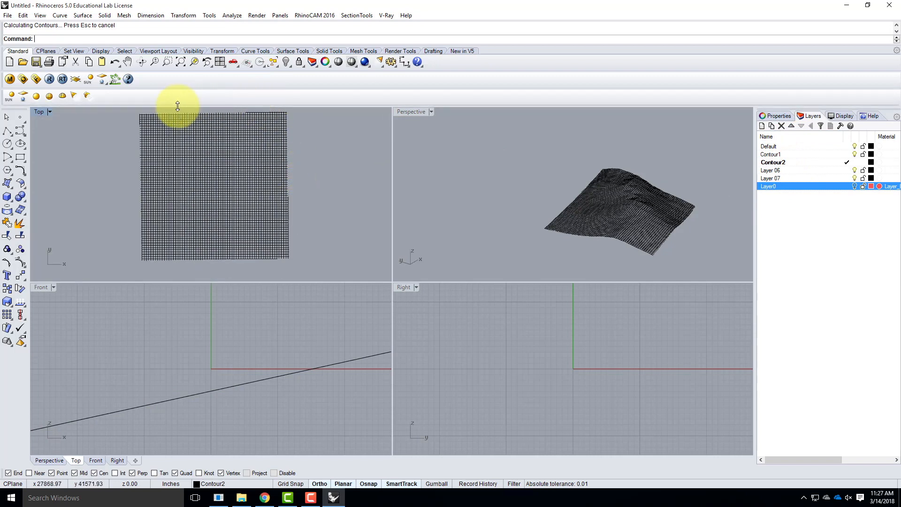
pyautogui.scroll(3, 147, 251)
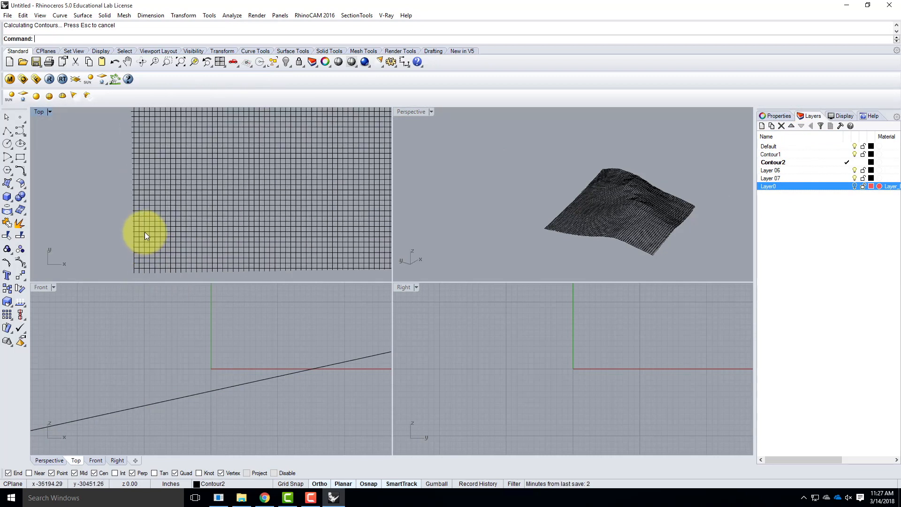
pyautogui.click(139, 235)
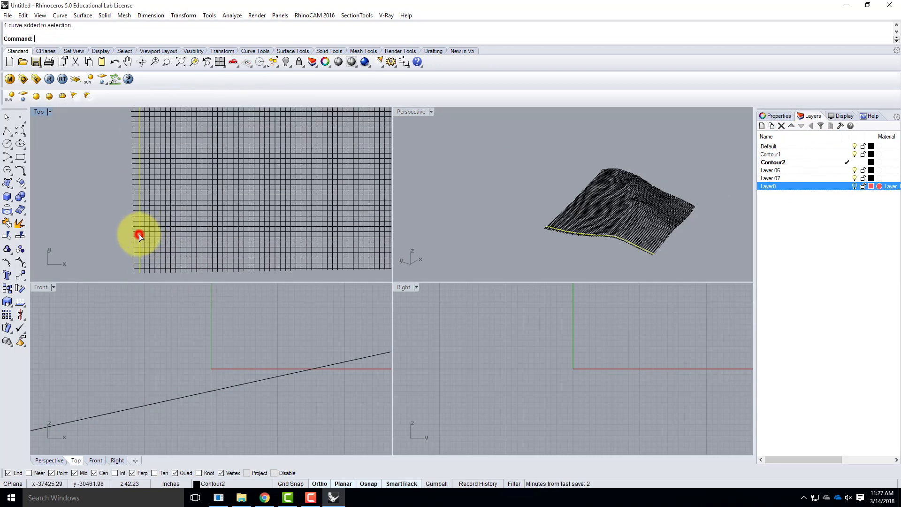
pyautogui.keyDown('shift'); pyautogui.click(148, 263); pyautogui.keyUp('shift')
pyautogui.scroll(-8, 141, 277)
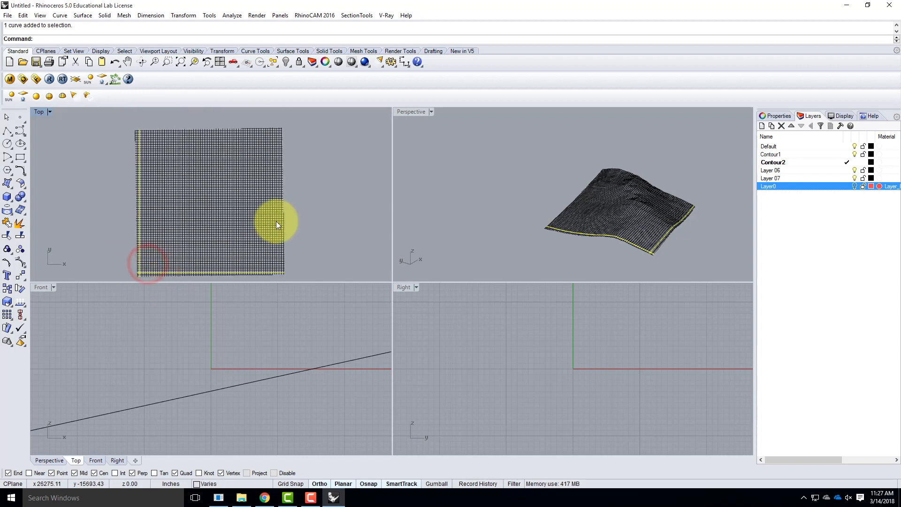
pyautogui.scroll(4, 286, 235)
pyautogui.scroll(1, 280, 230)
pyautogui.keyDown('shift'); pyautogui.click(273, 225); pyautogui.keyUp('shift')
pyautogui.scroll(-4, 294, 246)
pyautogui.scroll(3, 280, 158)
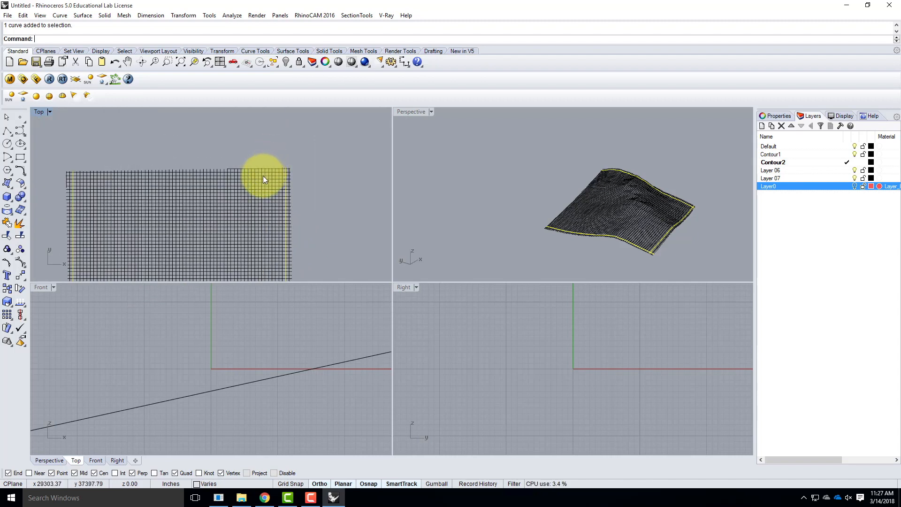
pyautogui.keyDown('shift'); pyautogui.click(79, 176); pyautogui.keyUp('shift')
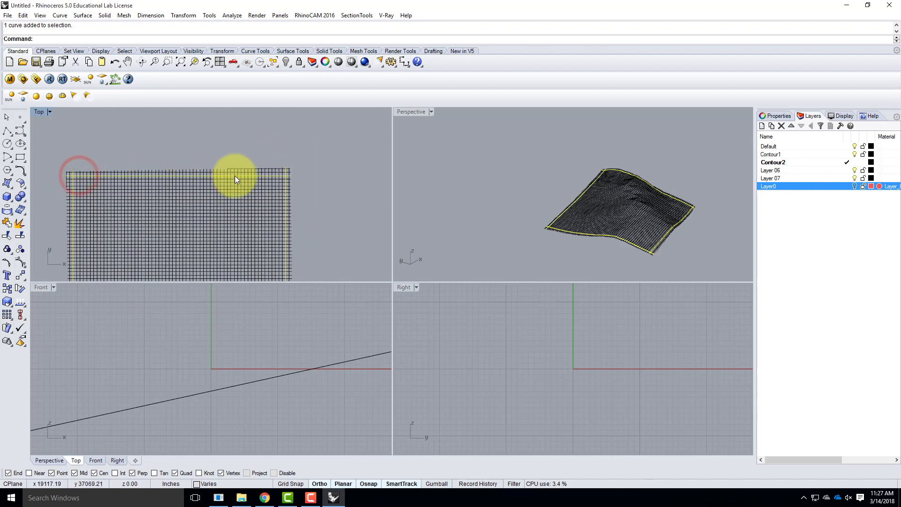
pyautogui.write('Trim')
pyautogui.press('Return')
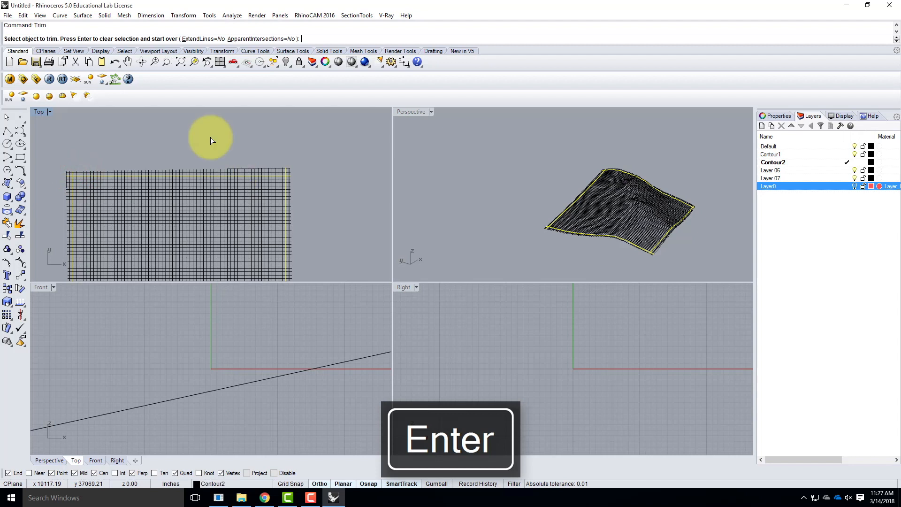
pyautogui.click(25, 17)
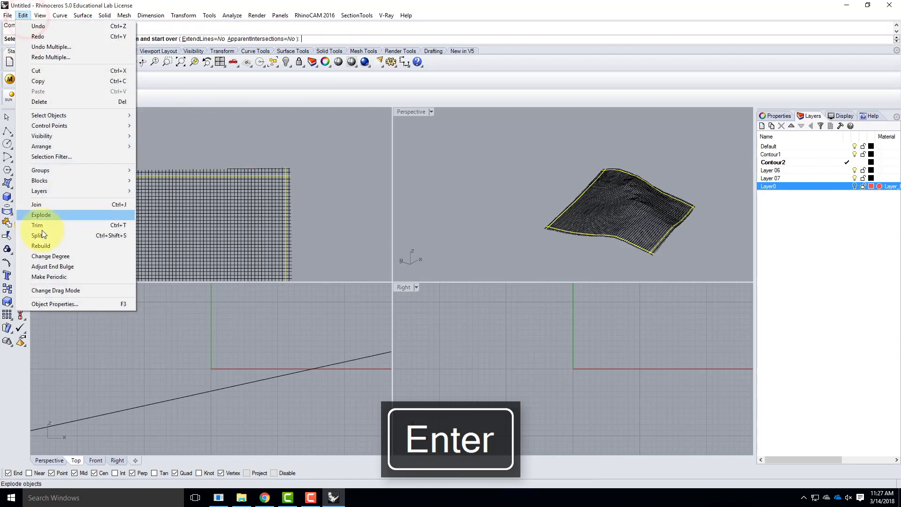
pyautogui.click(131, 5)
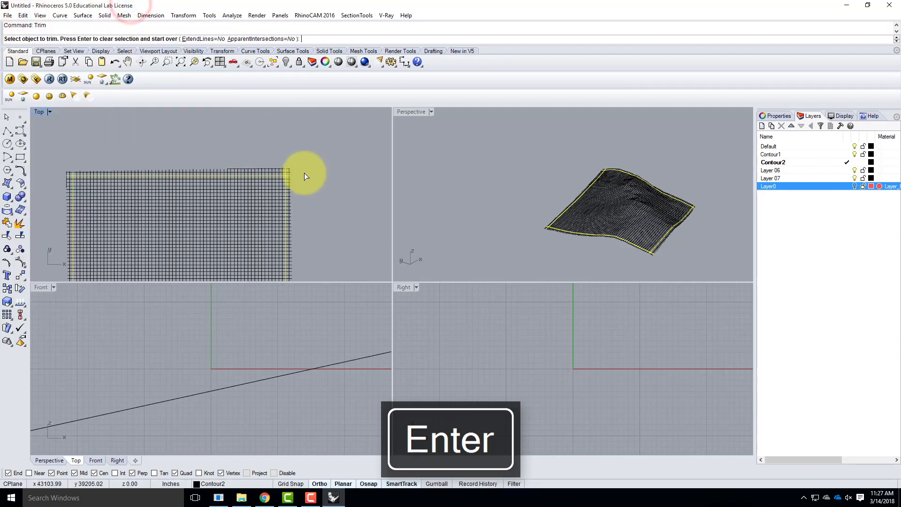
pyautogui.press('Return')
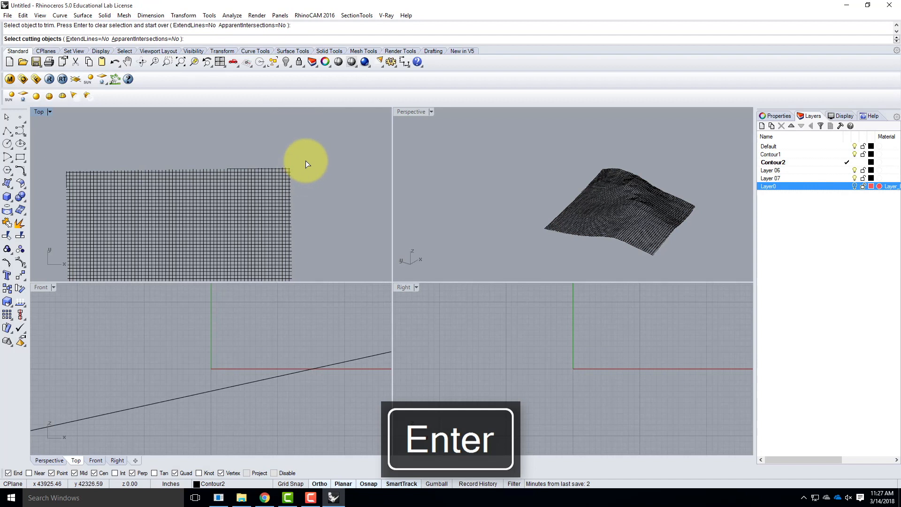
pyautogui.press('Escape')
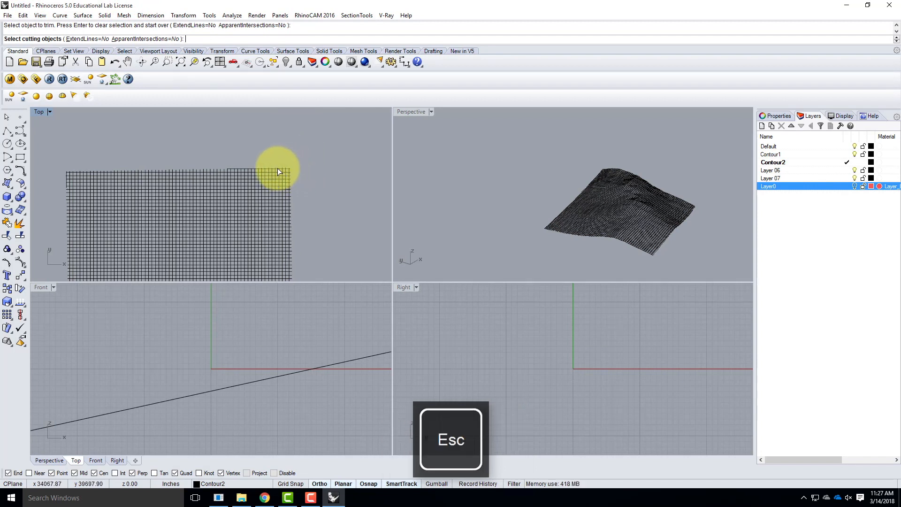
# Start Trim and choose one contour curve just inside each of the grid's four sides as the cutting objects in the Top view
pyautogui.write('Trim')
pyautogui.press('Return')
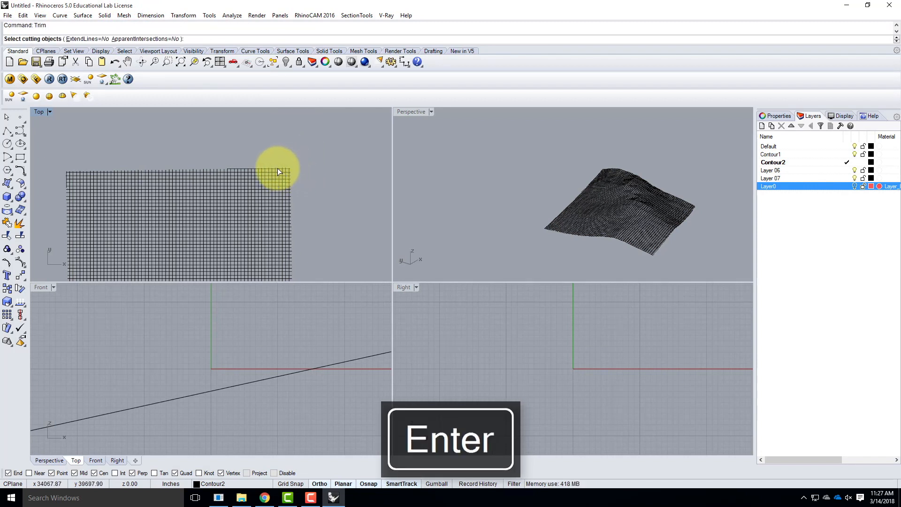
pyautogui.scroll(2, 277, 182)
pyautogui.click(277, 183)
pyautogui.click(292, 183)
pyautogui.scroll(-9, 337, 147)
pyautogui.scroll(7, 147, 166)
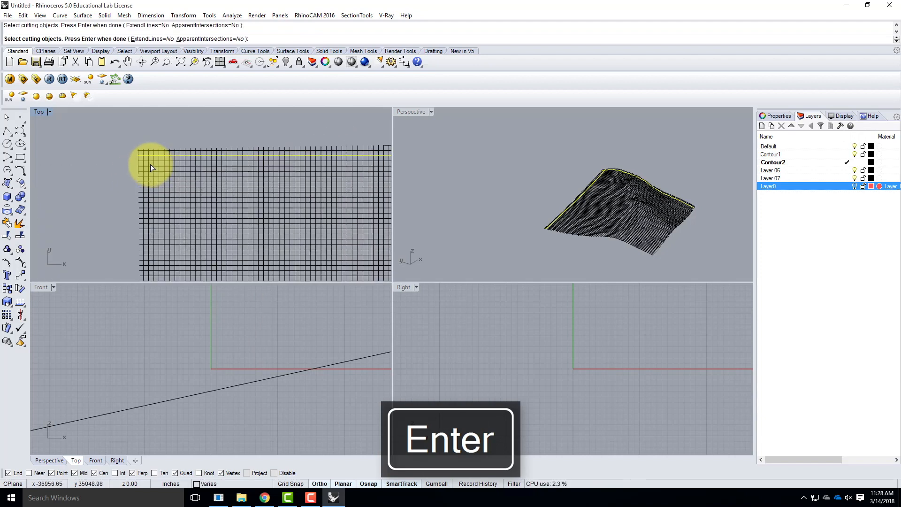
pyautogui.click(149, 163)
pyautogui.scroll(-4, 187, 150)
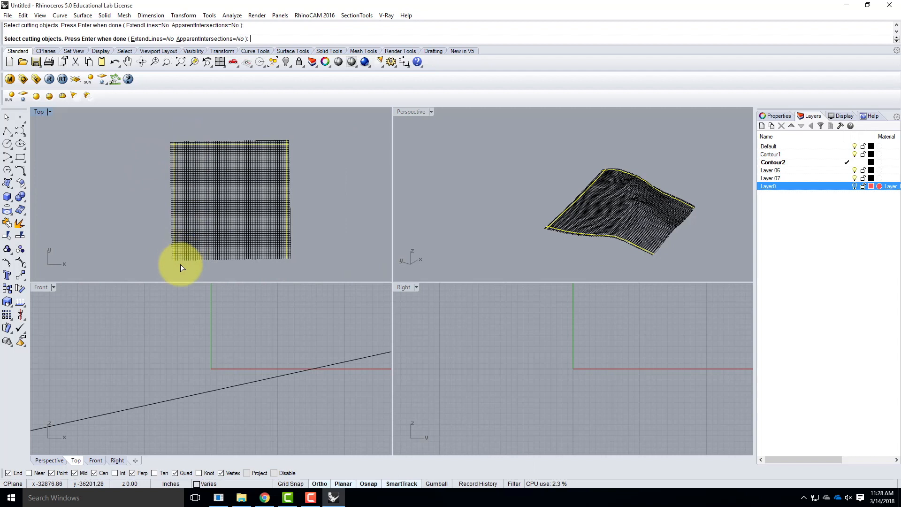
pyautogui.scroll(4, 177, 258)
pyautogui.click(163, 248)
pyautogui.press('Return')
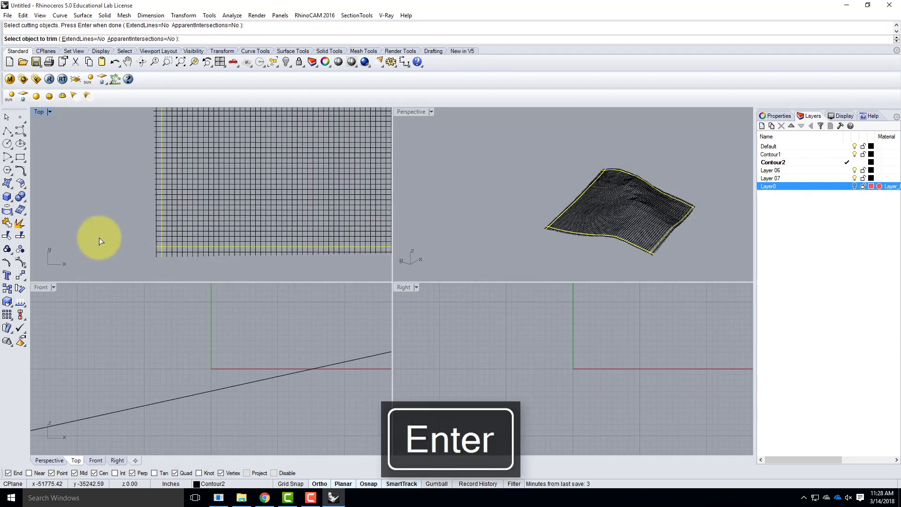
# Trim away the curve ends that extend beyond the cutting curves on all four sides of the contour grid
pyautogui.scroll(-3, 99, 237)
pyautogui.moveTo(291, 261); pyautogui.dragTo(119, 244)
pyautogui.scroll(-2, 112, 244)
pyautogui.moveTo(230, 221); pyautogui.dragTo(237, 253)
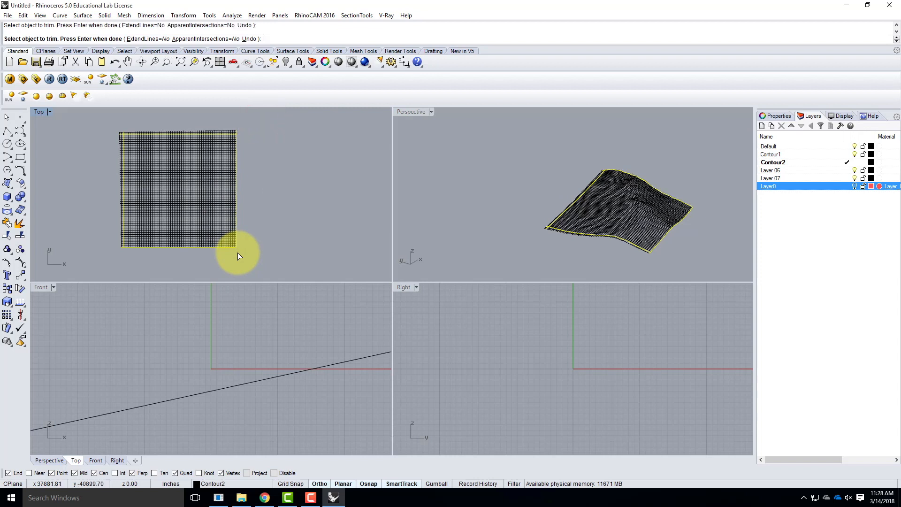
pyautogui.moveTo(249, 119); pyautogui.dragTo(104, 133)
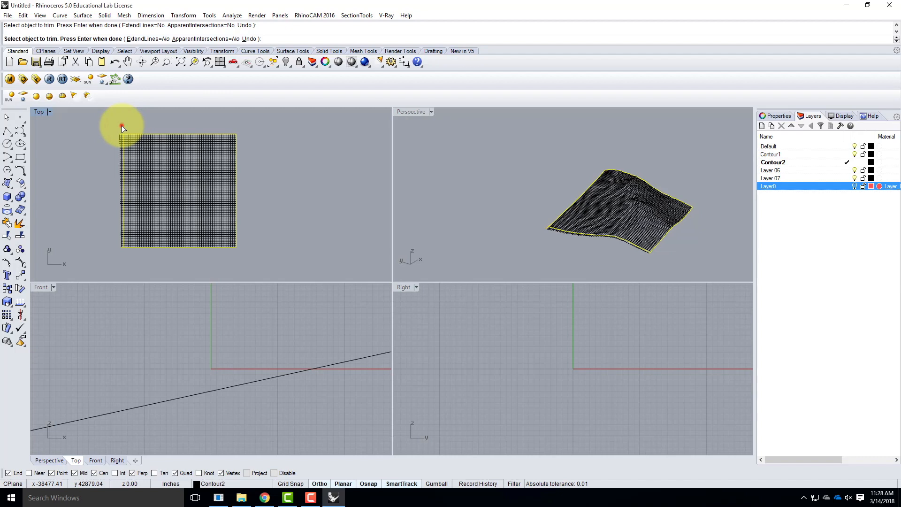
pyautogui.click(122, 126)
pyautogui.scroll(3, 118, 250)
pyautogui.scroll(-3, 179, 258)
pyautogui.scroll(2, 172, 149)
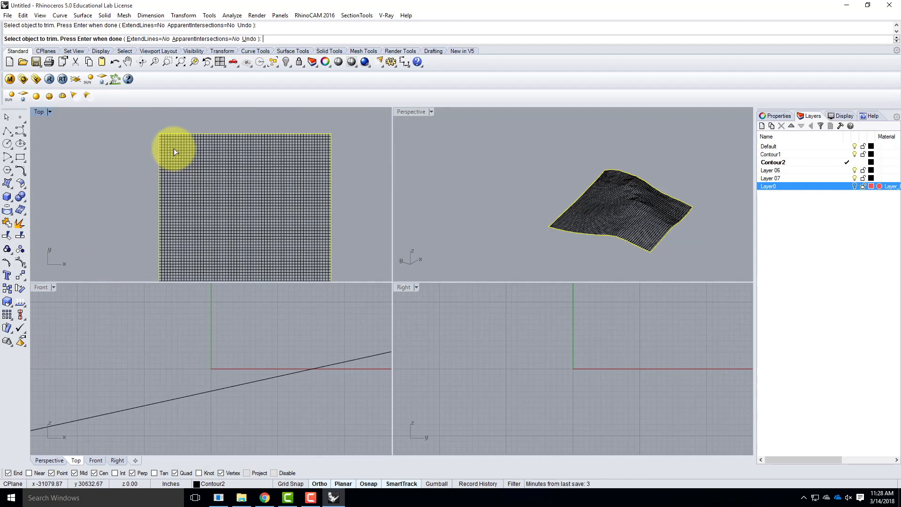
pyautogui.press('Return')
pyautogui.scroll(-3, 114, 130)
pyautogui.click(117, 119)
pyautogui.click(139, 173)
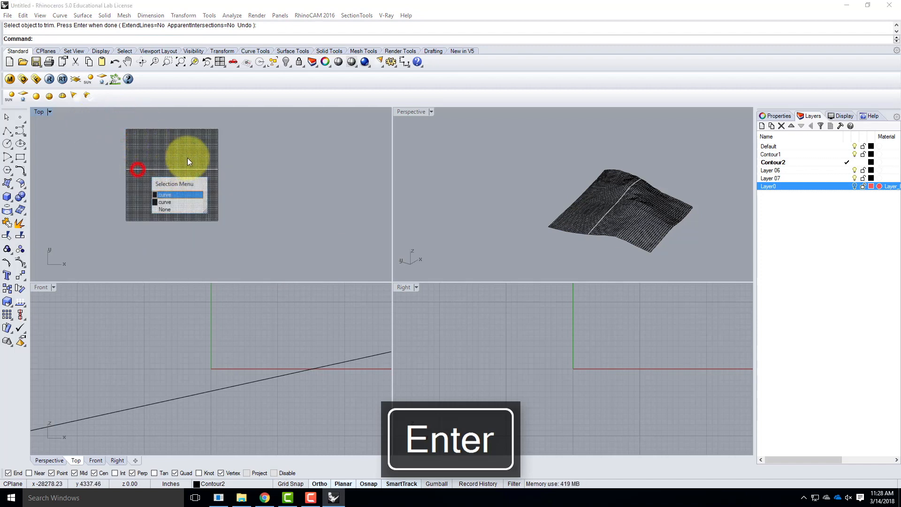
pyautogui.click(248, 154)
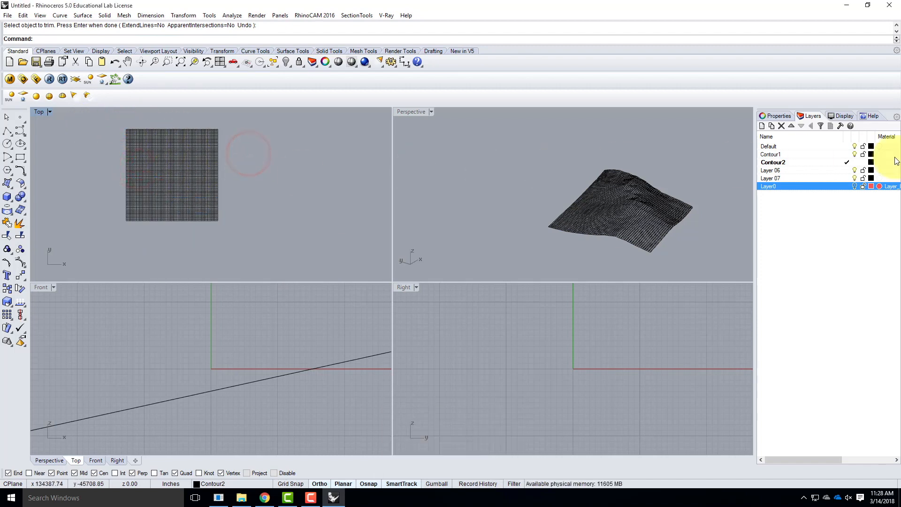
# Rename Layer 06 as Terrain and make it the current layer
pyautogui.click(787, 170)
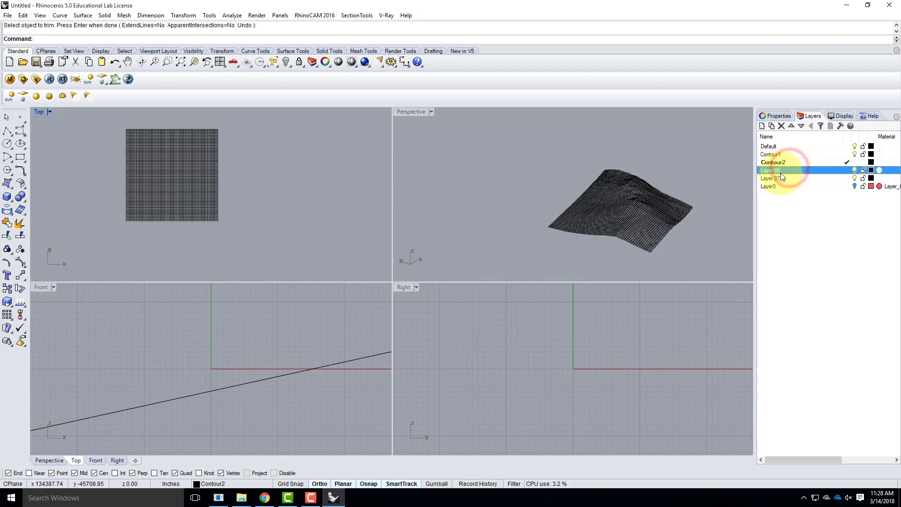
pyautogui.moveTo(781, 170); pyautogui.dragTo(691, 167)
pyautogui.press('BackSpace')
pyautogui.write('Terrain')
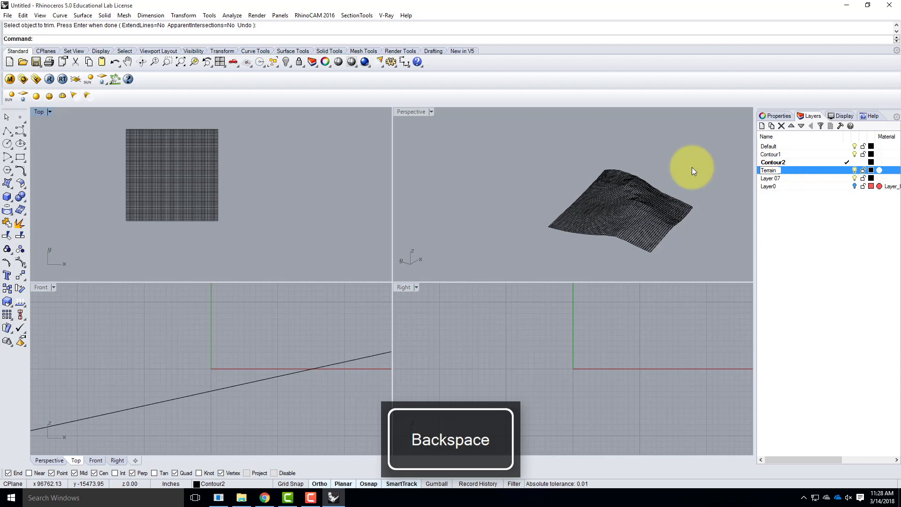
pyautogui.click(846, 170)
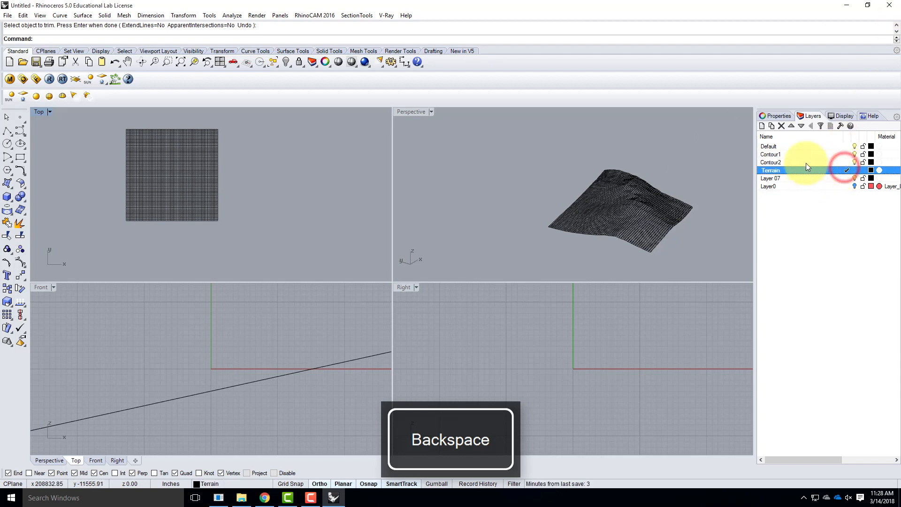
# Build a Curve Network surface from all the contour grid curves, with edge tolerance 0.01, interior tolerance 0.1 and Position edge matching
pyautogui.click(232, 131)
pyautogui.moveTo(103, 117); pyautogui.dragTo(264, 221)
pyautogui.click(83, 15)
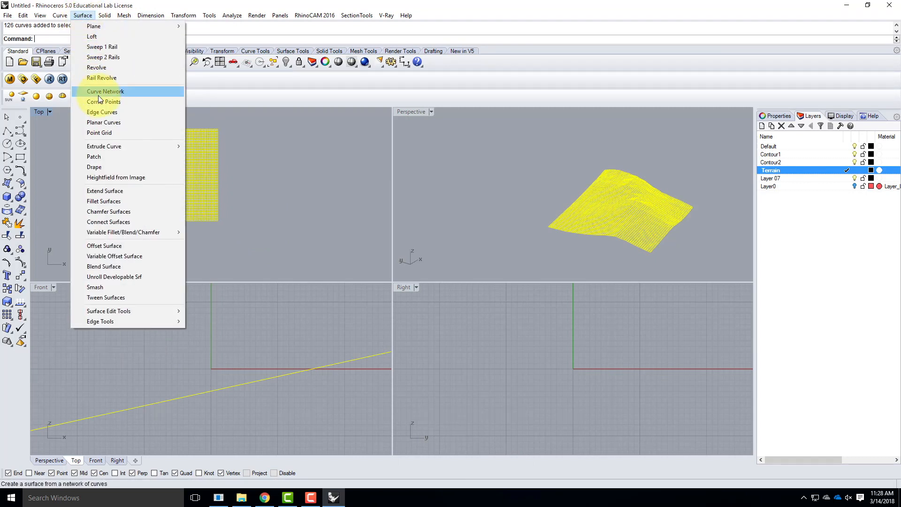
pyautogui.click(111, 93)
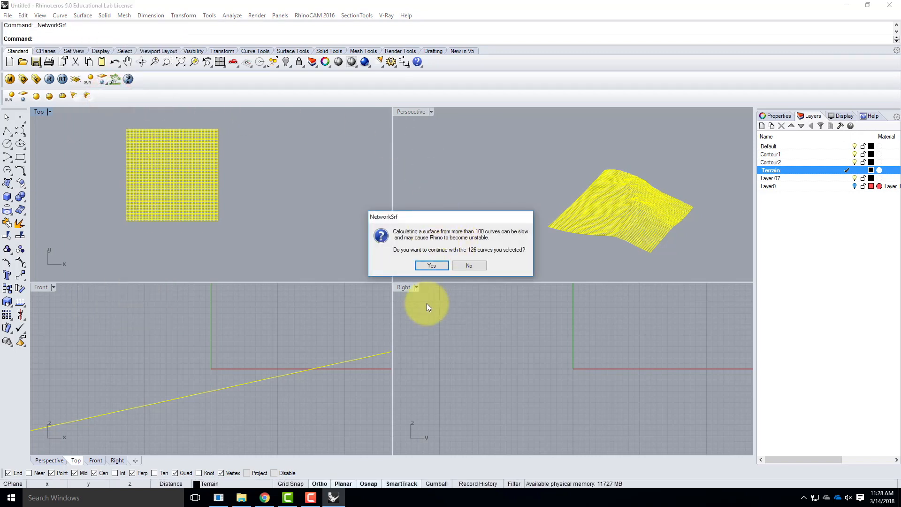
pyautogui.click(436, 266)
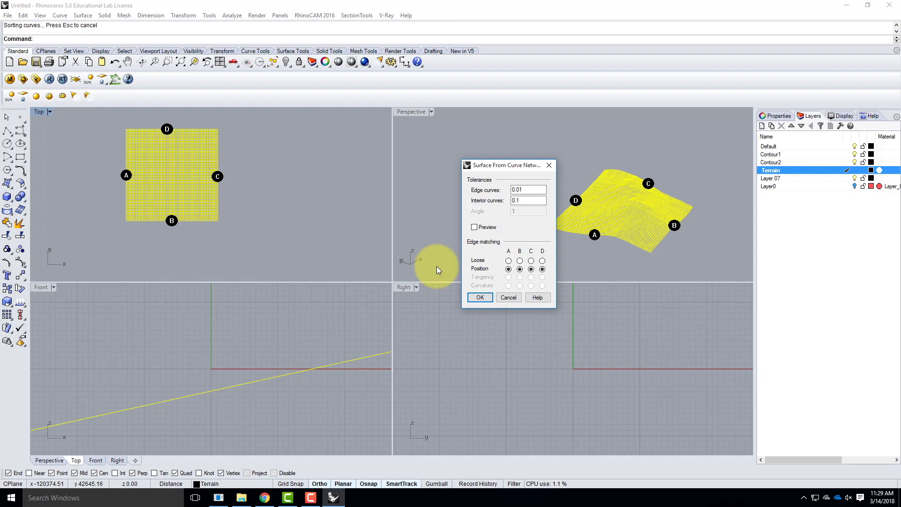
pyautogui.click(482, 298)
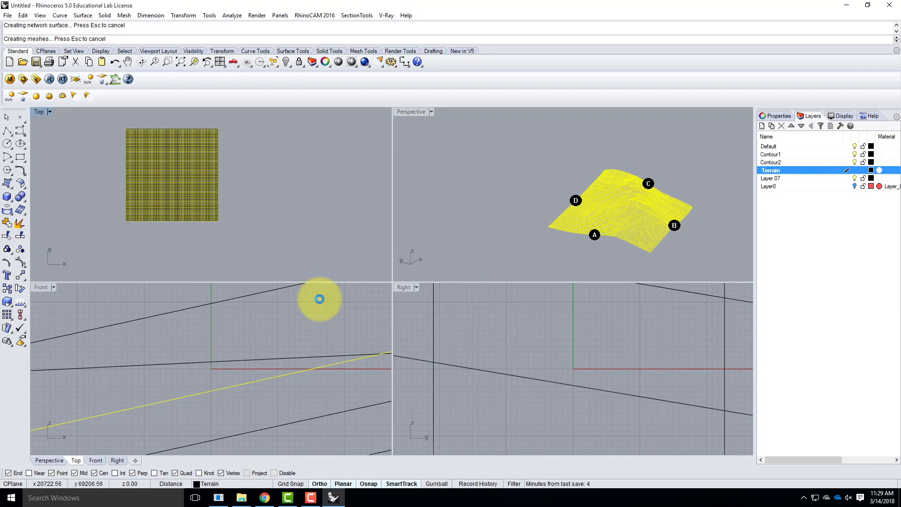
# Select the new network surface and rebuild it with 100 points and degree 3 in both U and V, deleting the input
pyautogui.click(232, 180)
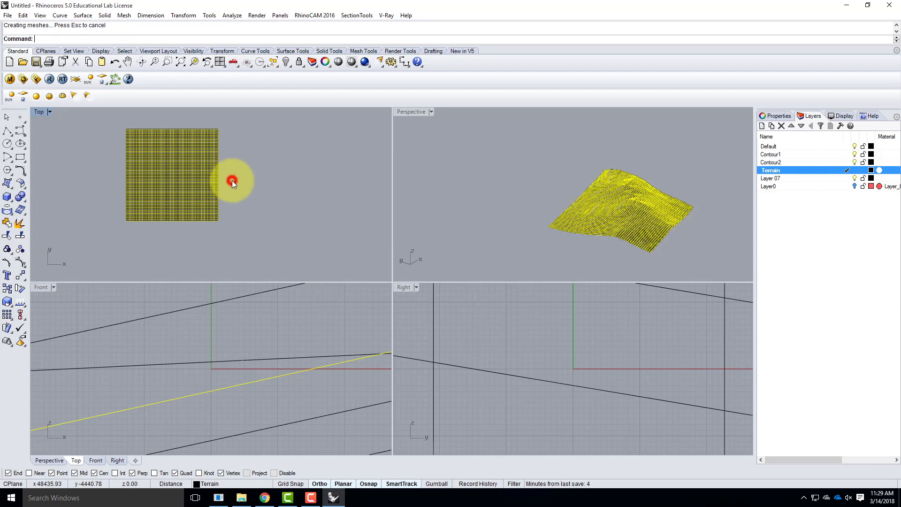
pyautogui.click(185, 184)
pyautogui.click(185, 182)
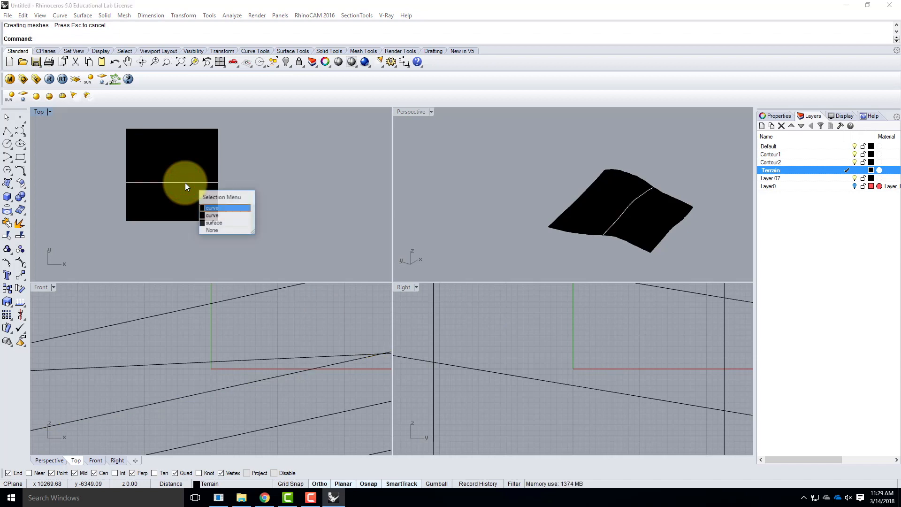
pyautogui.click(215, 223)
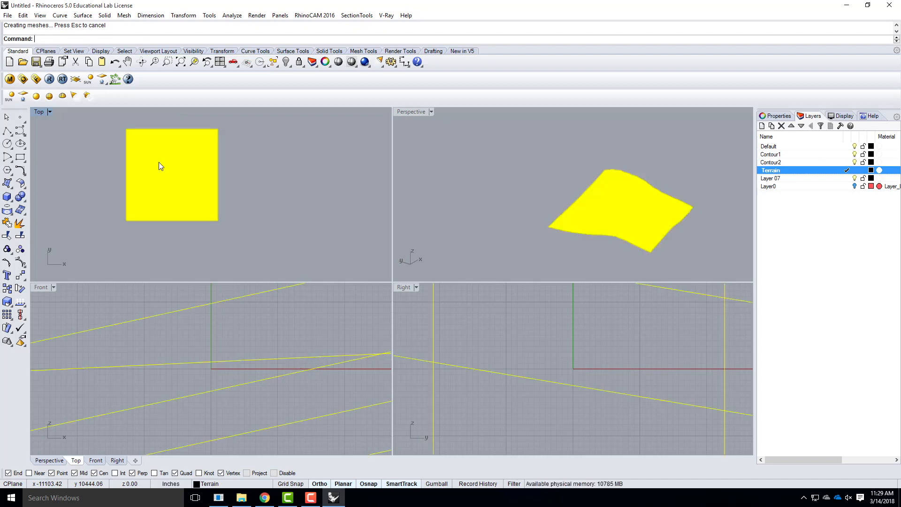
pyautogui.write('Re')
pyautogui.press('Return')
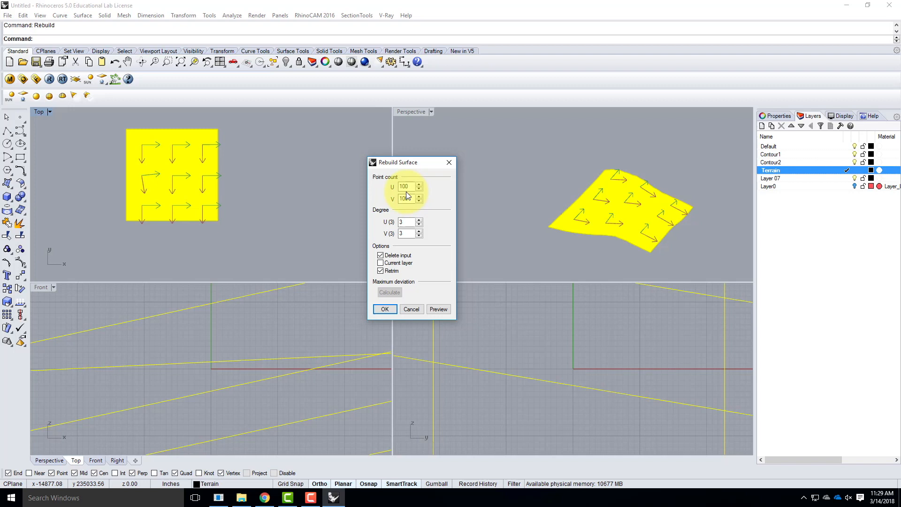
pyautogui.click(387, 311)
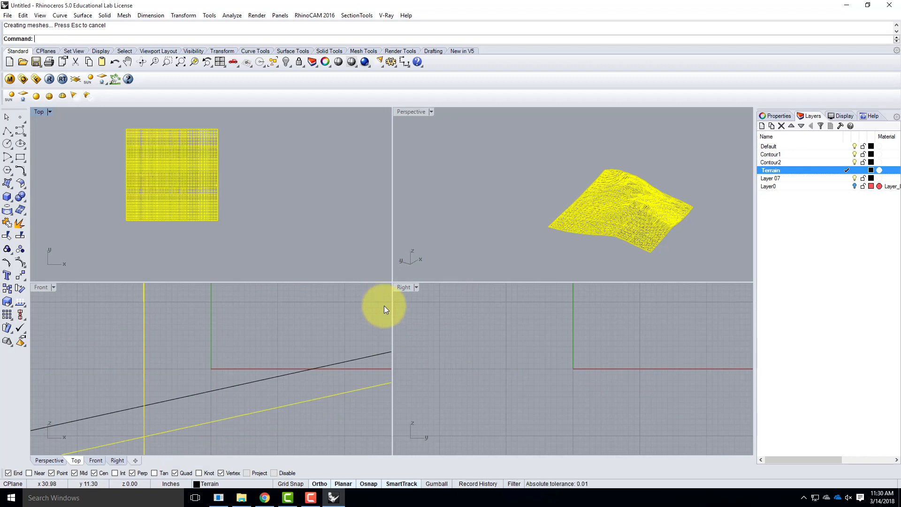
# Maximize the Perspective view, turn off the Contour2 and Contour1 layers, and inspect the rebuilt terrain surface up close
pyautogui.doubleClick(415, 111)
pyautogui.scroll(2, 530, 346)
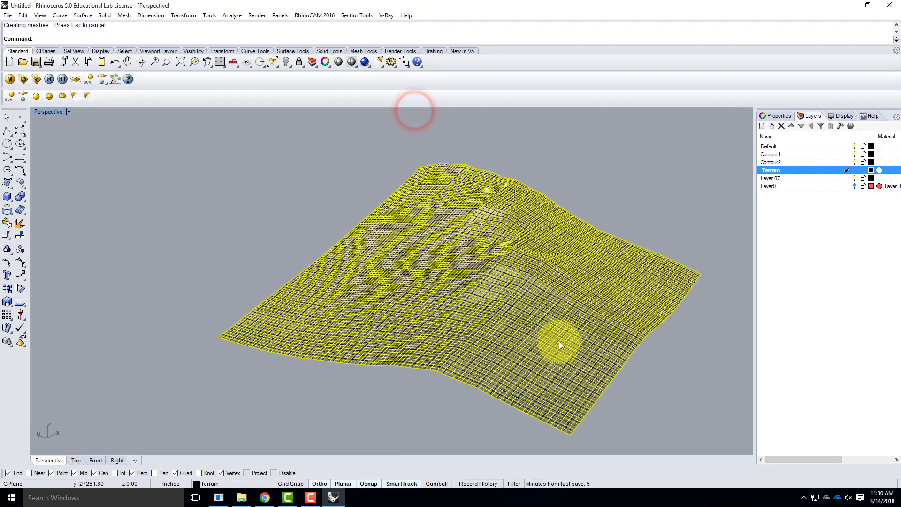
pyautogui.scroll(3, 537, 300)
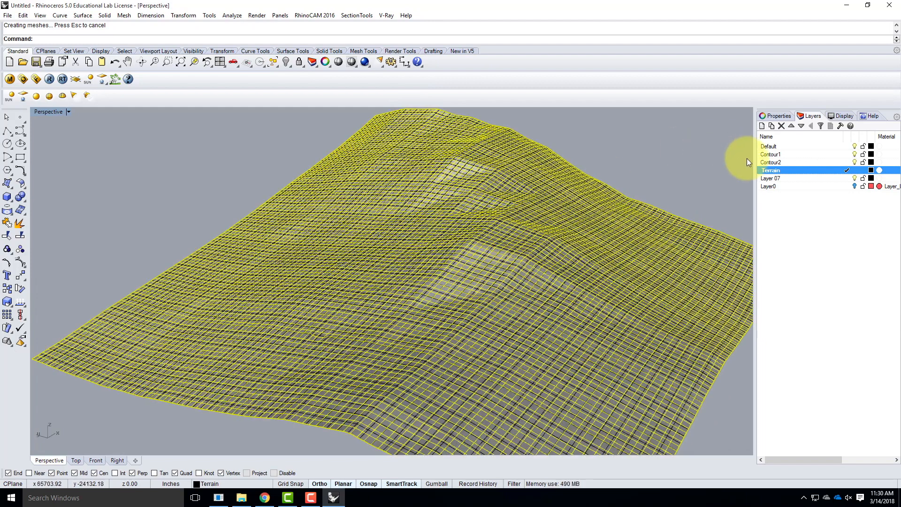
pyautogui.click(854, 162)
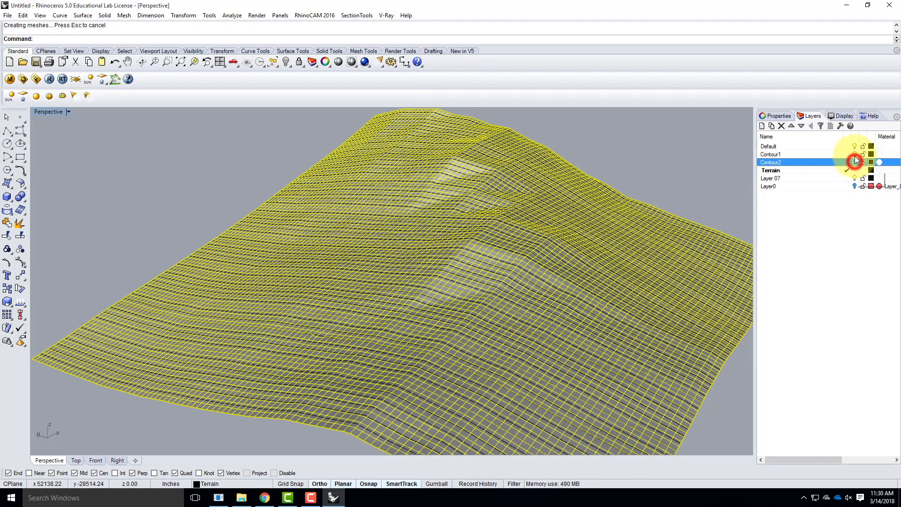
pyautogui.click(854, 153)
pyautogui.click(643, 136)
pyautogui.moveTo(297, 257); pyautogui.dragTo(338, 250, button='right')
pyautogui.scroll(5, 424, 247)
pyautogui.moveTo(424, 247); pyautogui.dragTo(334, 145, button='right')
pyautogui.moveTo(372, 173); pyautogui.dragTo(401, 237, button='right')
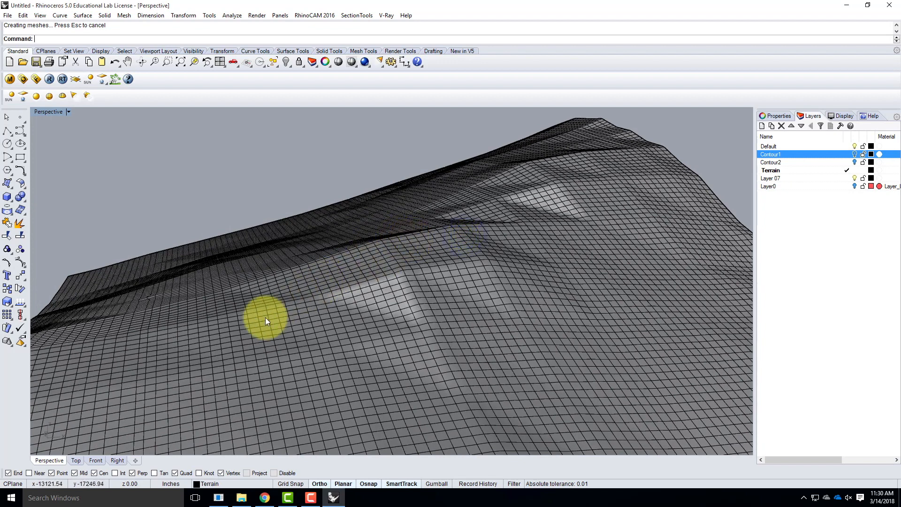
# Rebuild the terrain surface again with a point count of 75 in both U and V, and deselect it
pyautogui.click(459, 264)
pyautogui.write('Rebuild')
pyautogui.press('Return')
pyautogui.doubleClick(403, 186)
pyautogui.write('75')
pyautogui.press('Tab')
pyautogui.write('75')
pyautogui.click(383, 308)
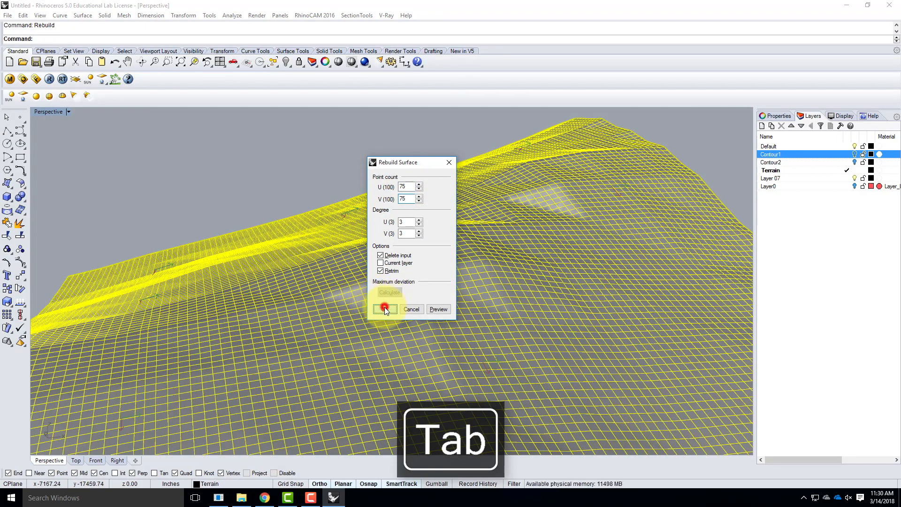
pyautogui.moveTo(384, 307); pyautogui.dragTo(436, 272, button='right')
pyautogui.scroll(-6, 219, 225)
pyautogui.click(469, 235)
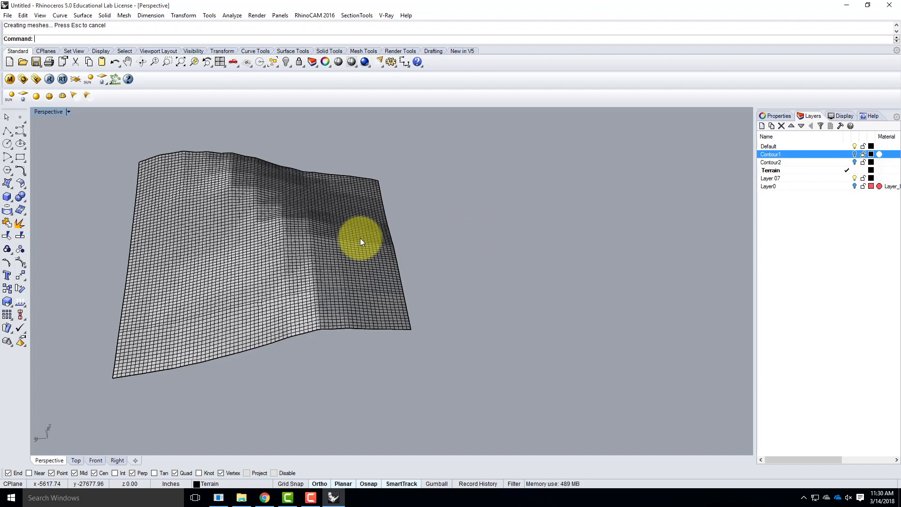
# Switch to Chrome and open Exercise 213 from the Spring 2018 exercises of Digital Tools For Architects (Archi 136)
pyautogui.click(264, 497)
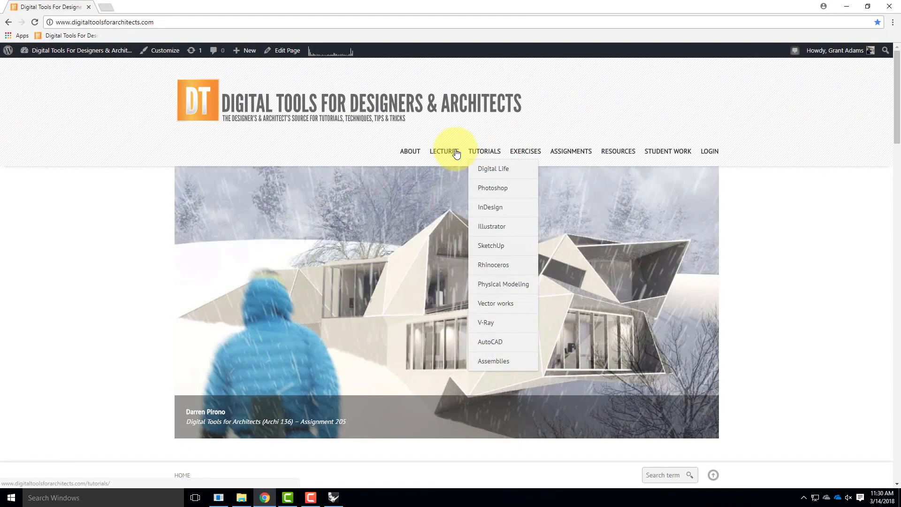
pyautogui.moveTo(449, 153)
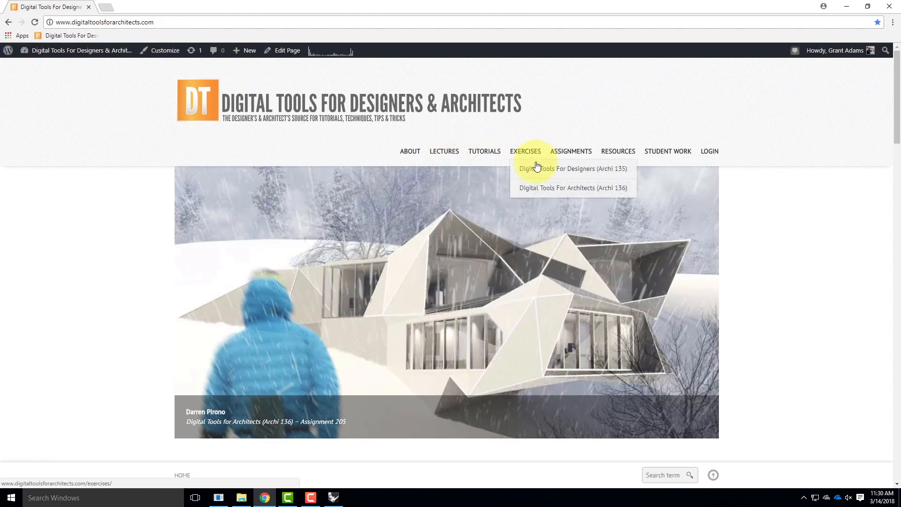
pyautogui.moveTo(534, 172)
pyautogui.moveTo(533, 187)
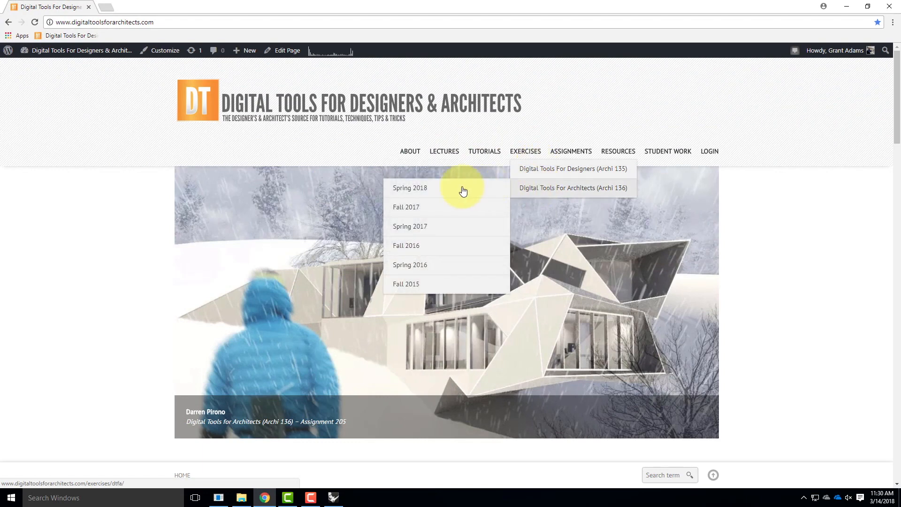
pyautogui.click(452, 189)
pyautogui.scroll(-10, 539, 263)
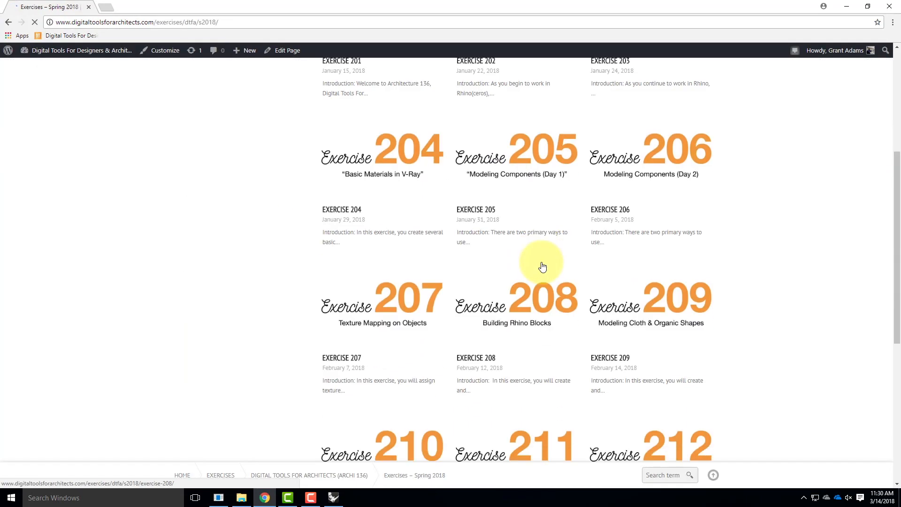
pyautogui.click(384, 369)
pyautogui.scroll(-4, 499, 294)
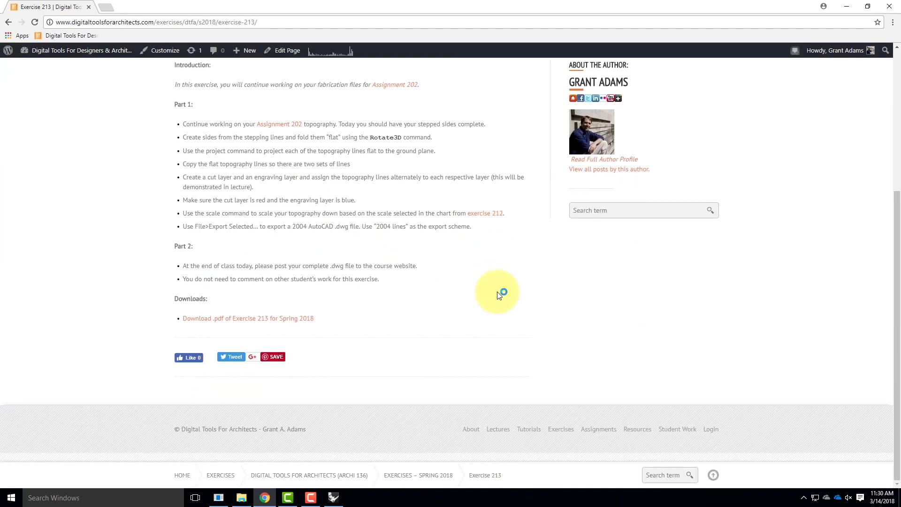
# Follow the link to Exercise 212 and open its topography scale chart to check the site dimensions for the paper size
pyautogui.scroll(2, 500, 293)
pyautogui.click(488, 306)
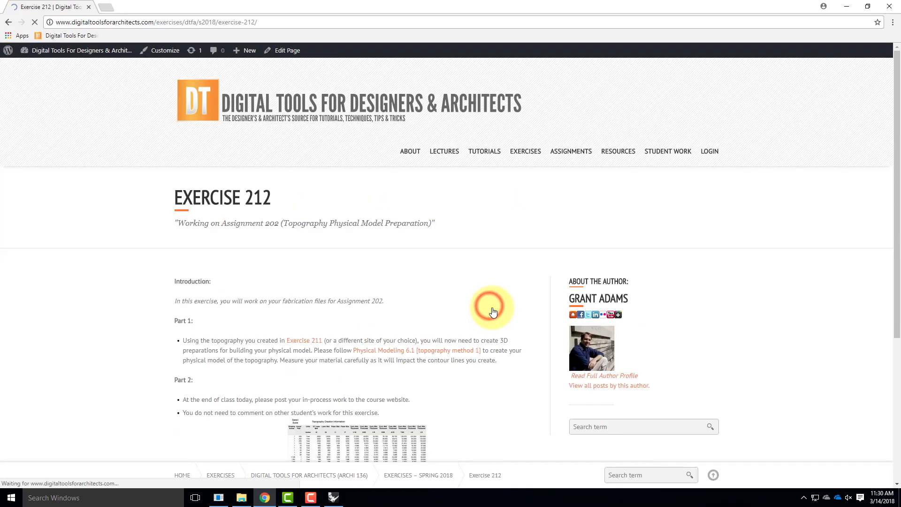
pyautogui.scroll(-4, 428, 291)
pyautogui.click(361, 298)
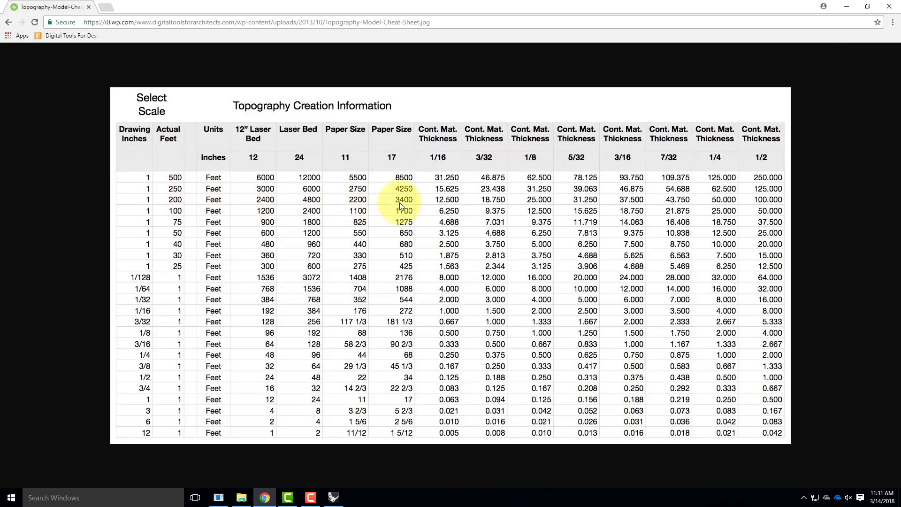
# Return to Rhino and draw a 2200' by 3400' rectangle beside the terrain in the Perspective view
pyautogui.click(845, 7)
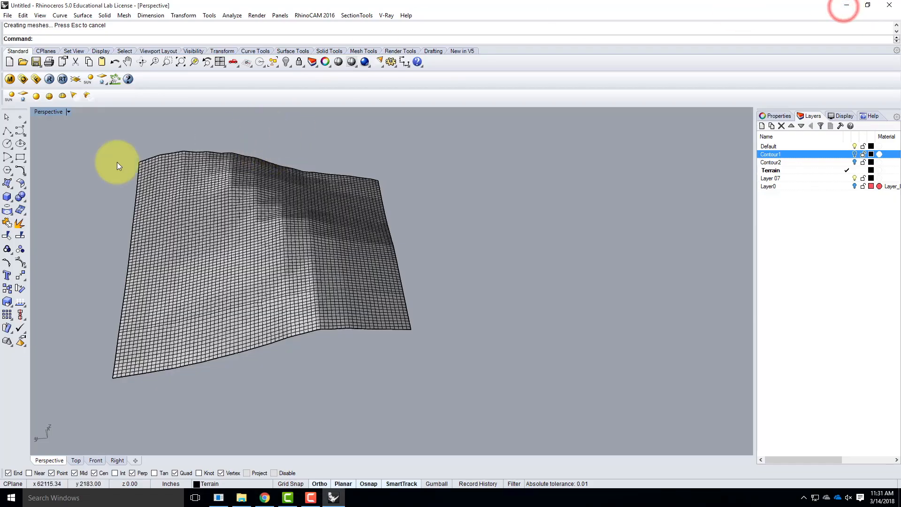
pyautogui.click(22, 157)
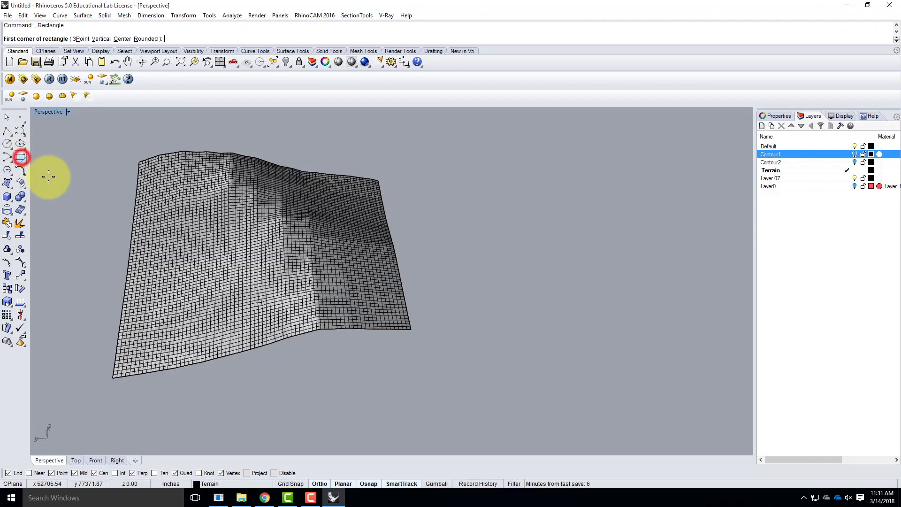
pyautogui.click(101, 305)
pyautogui.write('@2200')
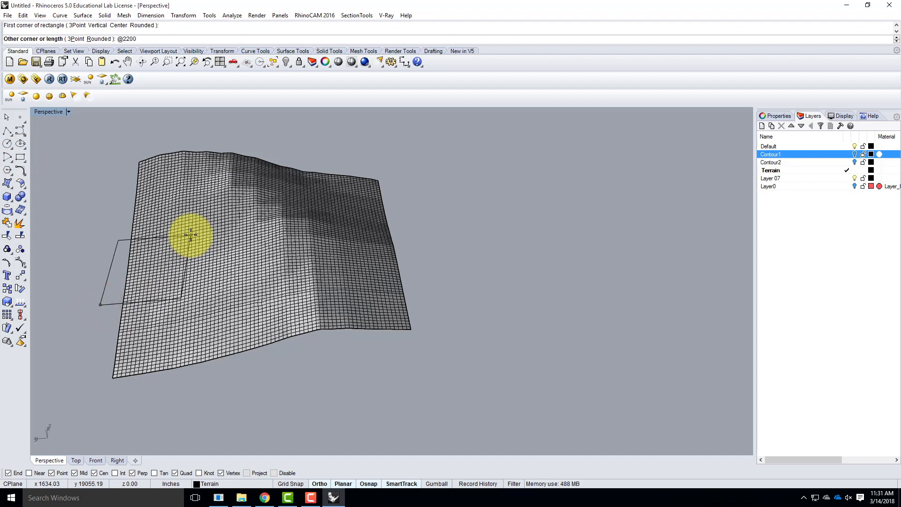
pyautogui.write("',3400'")
pyautogui.press('Return')
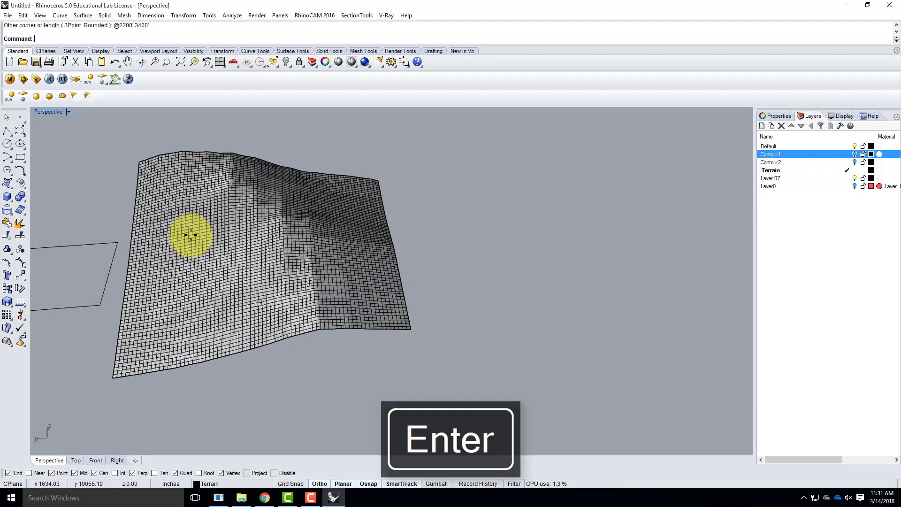
# Move the rectangle over the terrain and place it across the ridge area, checking its position from several angles
pyautogui.moveTo(83, 307); pyautogui.dragTo(354, 312)
pyautogui.moveTo(490, 324); pyautogui.dragTo(432, 316, button='right')
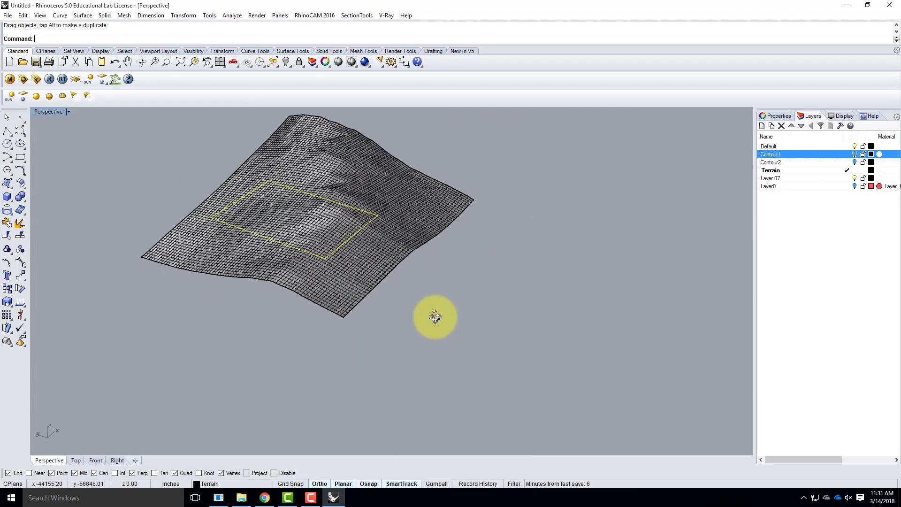
pyautogui.moveTo(347, 241); pyautogui.dragTo(382, 215)
pyautogui.moveTo(382, 215); pyautogui.dragTo(484, 234, button='right')
pyautogui.moveTo(395, 197); pyautogui.dragTo(443, 197, button='right')
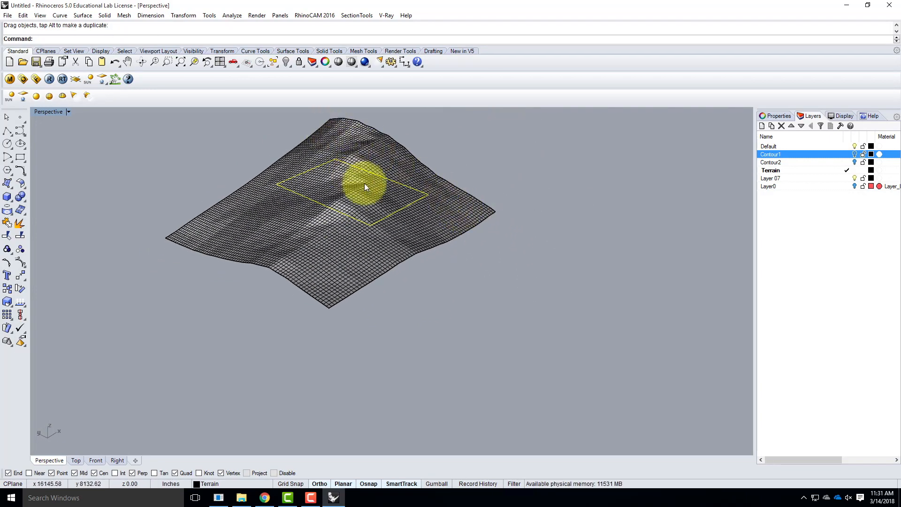
pyautogui.moveTo(358, 175); pyautogui.dragTo(378, 255, button='right')
pyautogui.moveTo(328, 205); pyautogui.dragTo(311, 175)
pyautogui.moveTo(439, 295); pyautogui.dragTo(179, 162, button='right')
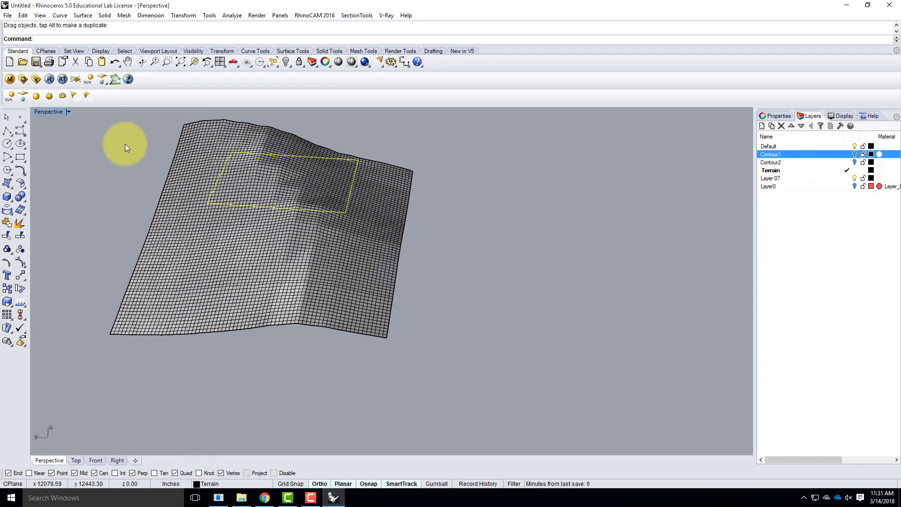
# Project the site boundary rectangle onto the terrain surface from the Top view
pyautogui.doubleClick(43, 111)
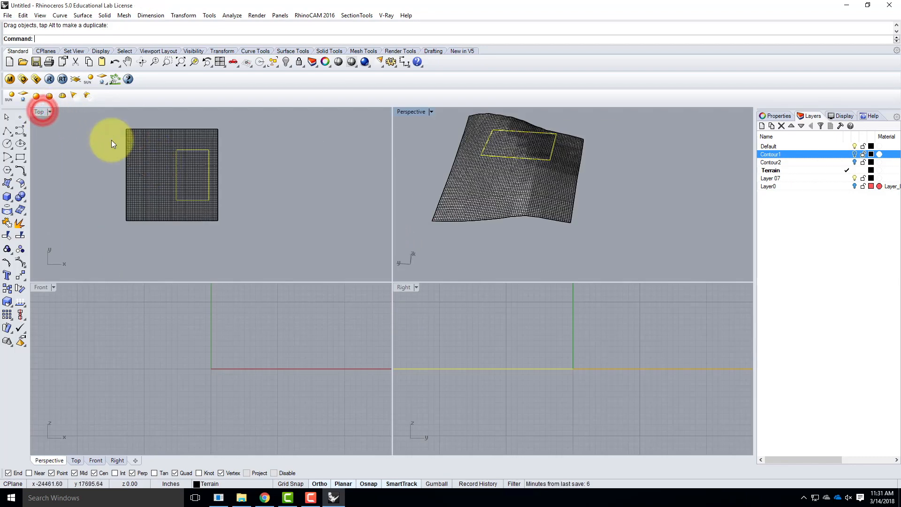
pyautogui.scroll(3, 193, 159)
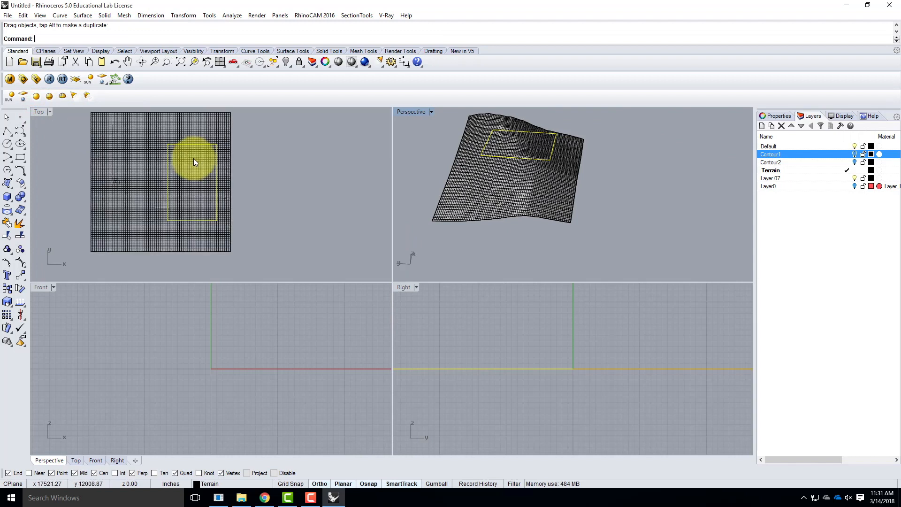
pyautogui.click(252, 158)
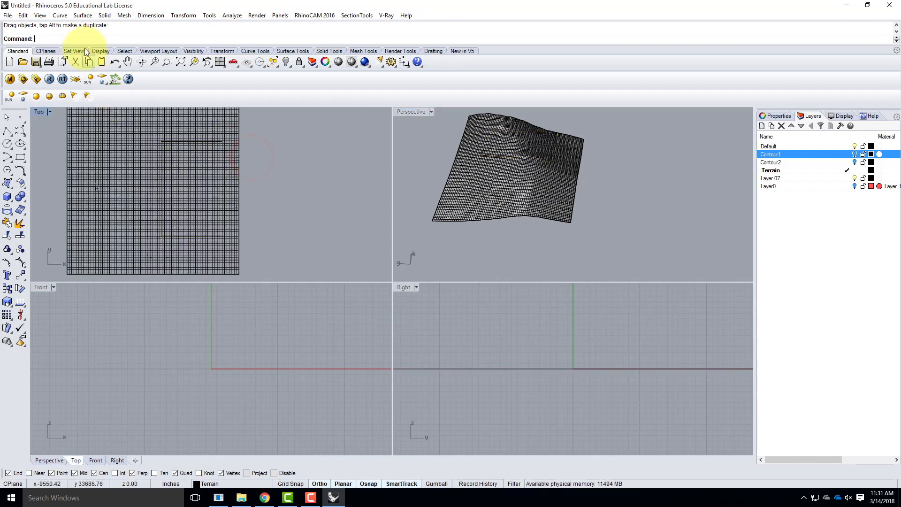
pyautogui.click(63, 18)
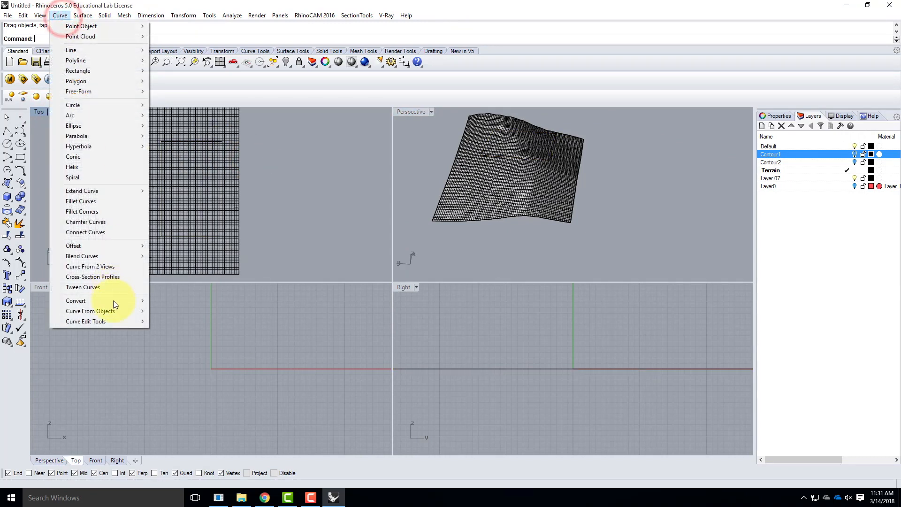
pyautogui.moveTo(108, 311)
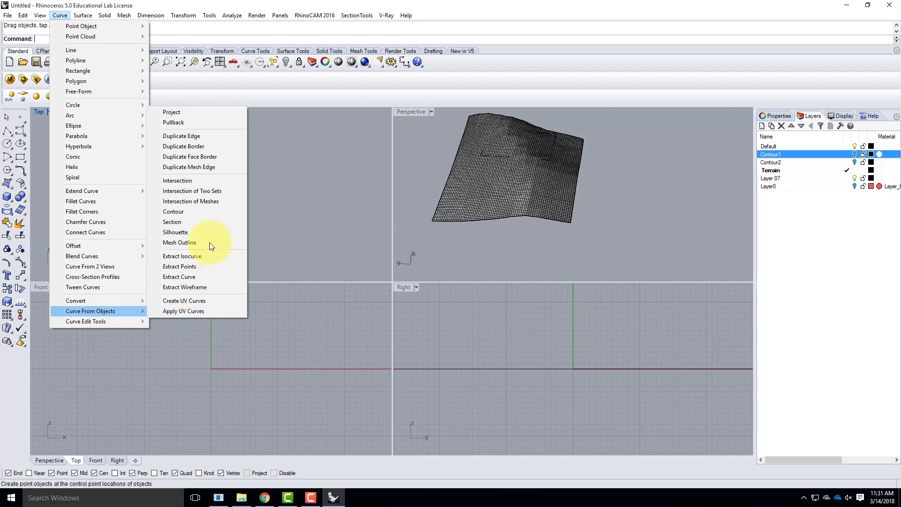
pyautogui.click(193, 113)
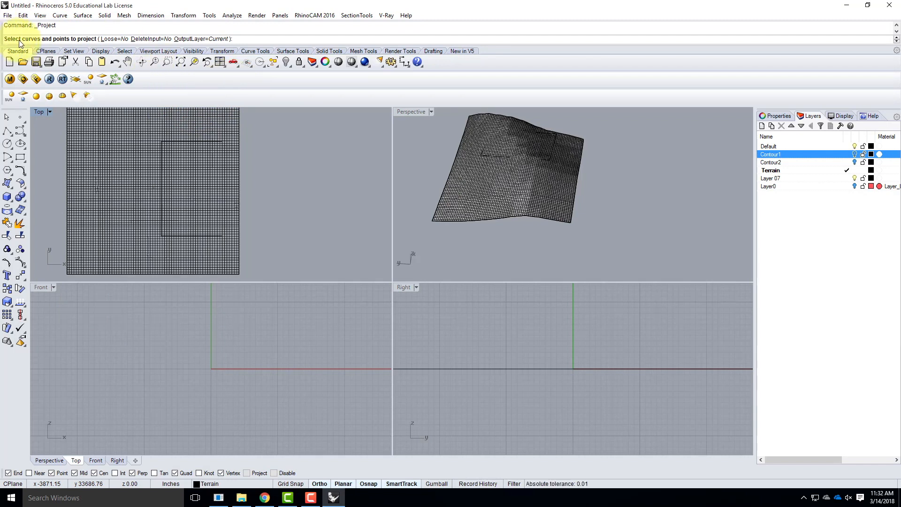
pyautogui.click(175, 142)
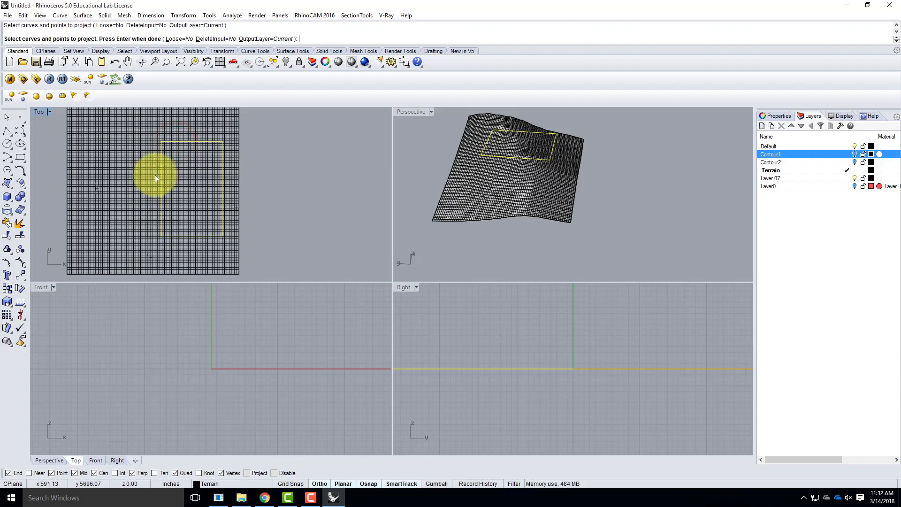
pyautogui.press('Return')
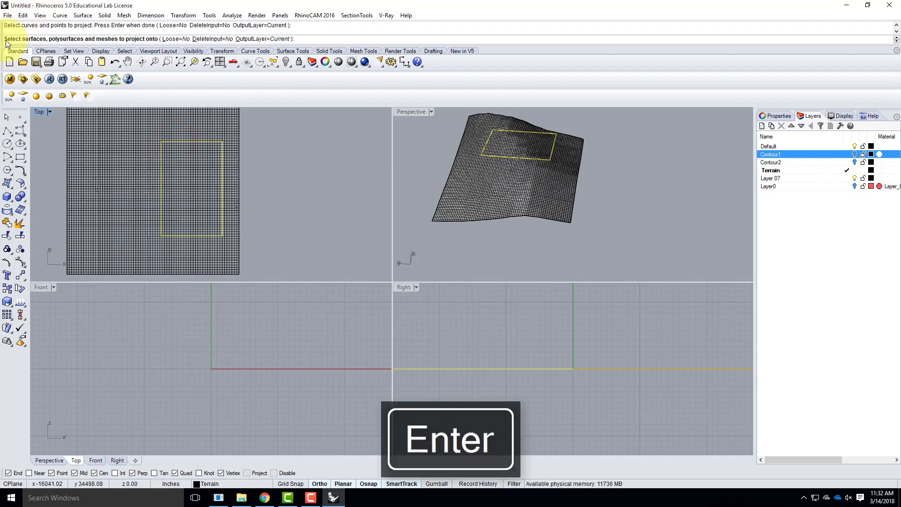
pyautogui.click(114, 155)
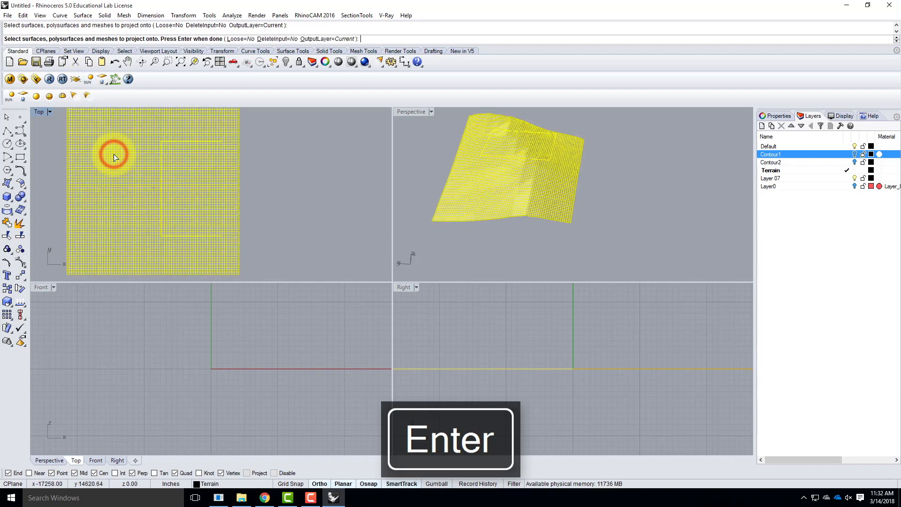
pyautogui.press('Return')
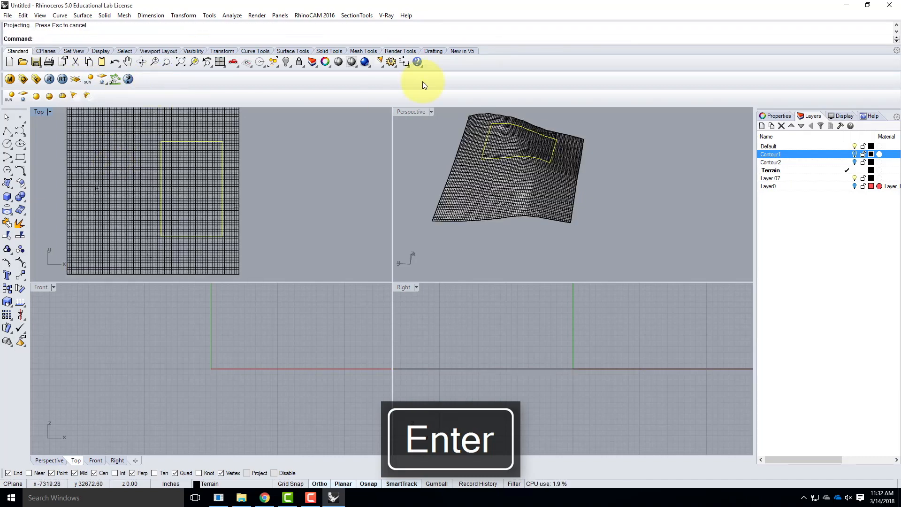
# Trim away the terrain outside the projected boundary in the Perspective view, keeping the portion inside it
pyautogui.doubleClick(407, 112)
pyautogui.scroll(5, 325, 194)
pyautogui.moveTo(381, 190); pyautogui.dragTo(396, 167, button='right')
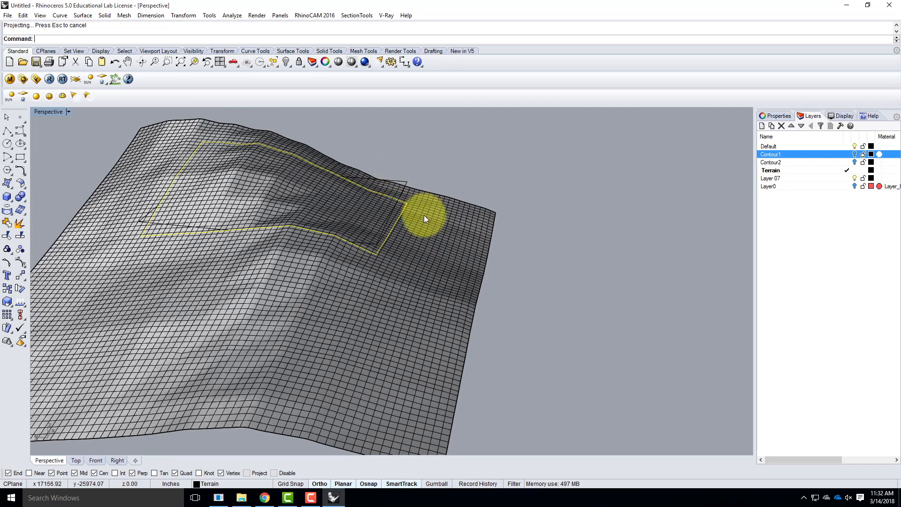
pyautogui.click(24, 16)
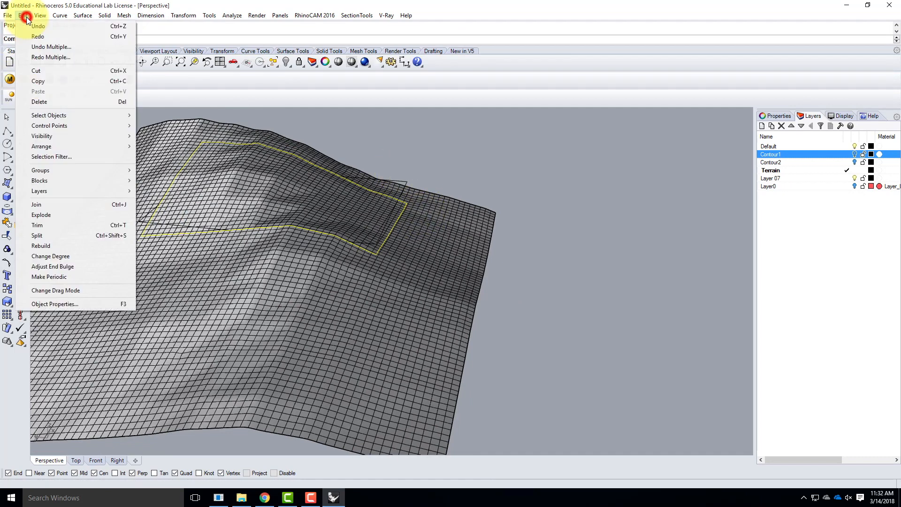
pyautogui.click(52, 227)
pyautogui.click(228, 292)
pyautogui.moveTo(505, 222); pyautogui.dragTo(432, 244, button='right')
pyautogui.scroll(5, 276, 207)
pyautogui.click(276, 207)
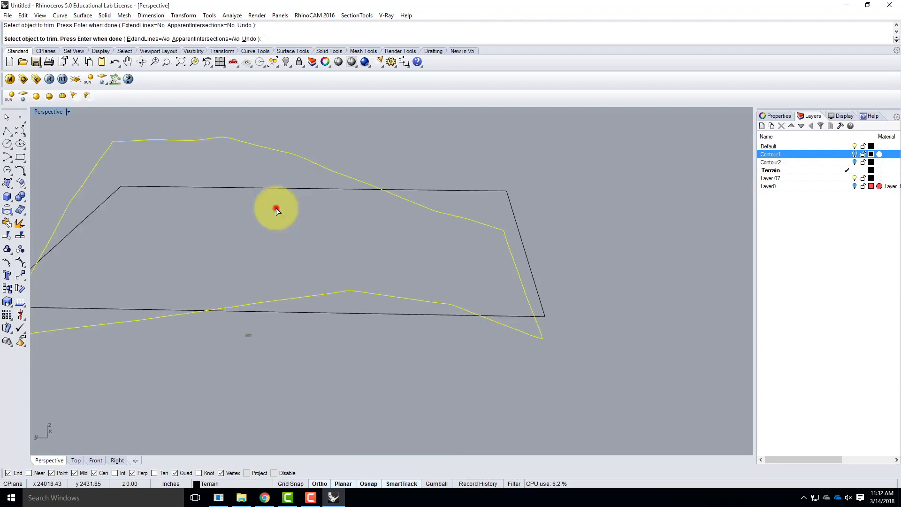
pyautogui.hotkey('ctrl', 'z')
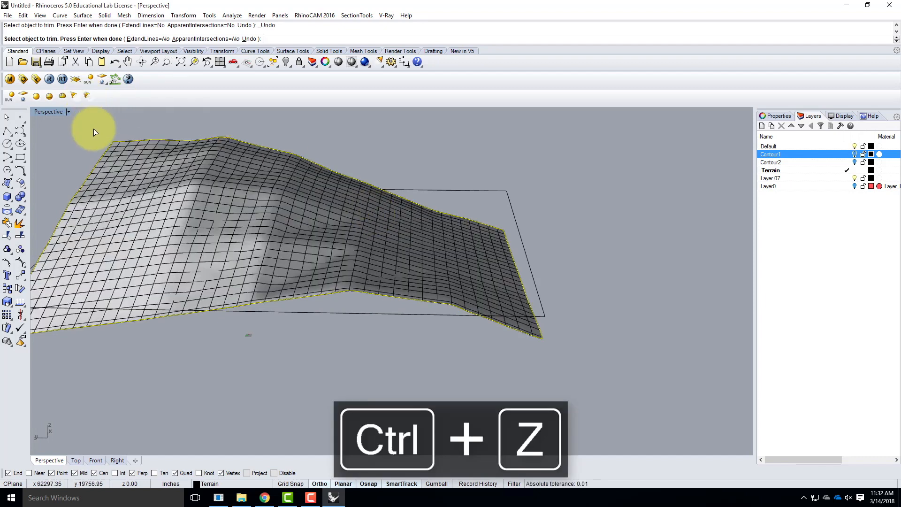
pyautogui.press('Escape')
# Delete the original flat rectangle that runs through the trimmed terrain
pyautogui.click(203, 182)
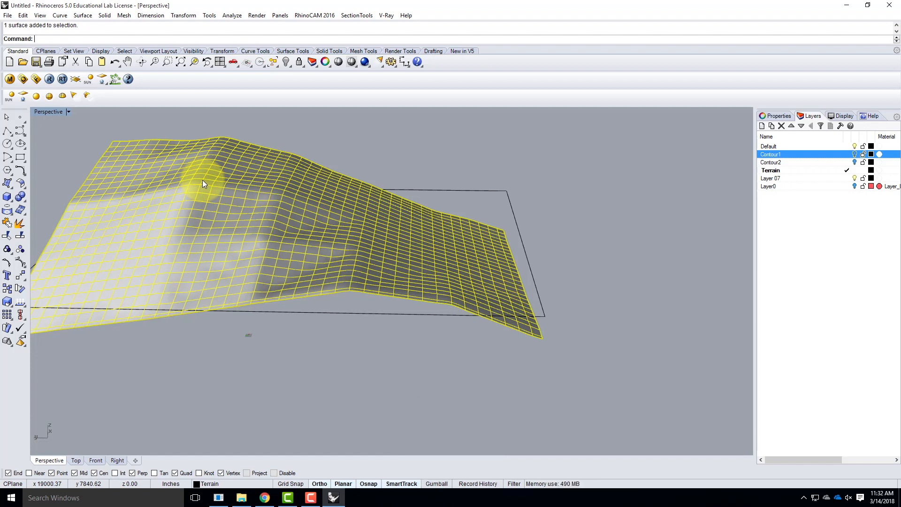
pyautogui.scroll(-5, 568, 227)
pyautogui.click(595, 237)
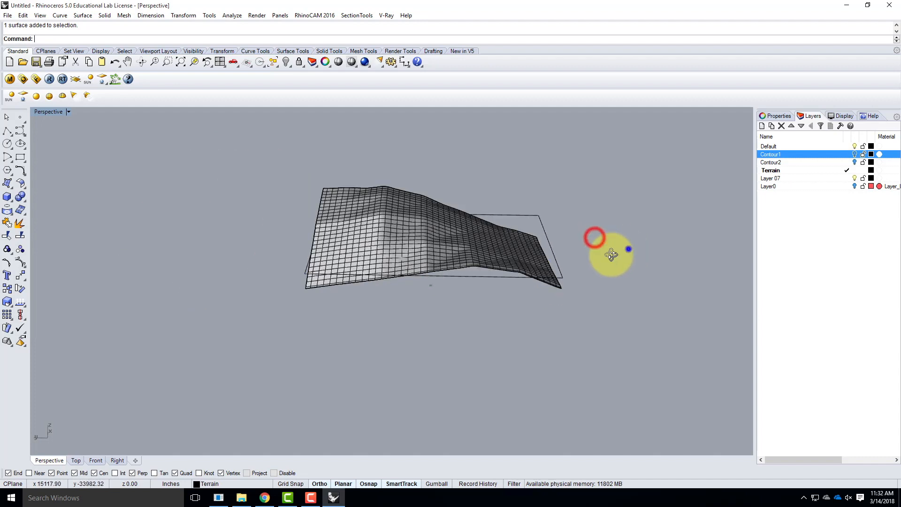
pyautogui.moveTo(624, 250); pyautogui.dragTo(543, 276, button='right')
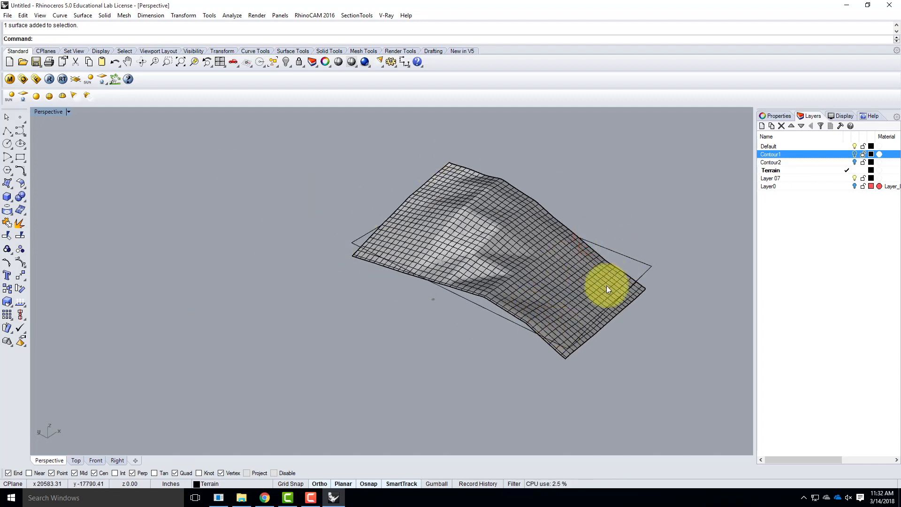
pyautogui.click(646, 267)
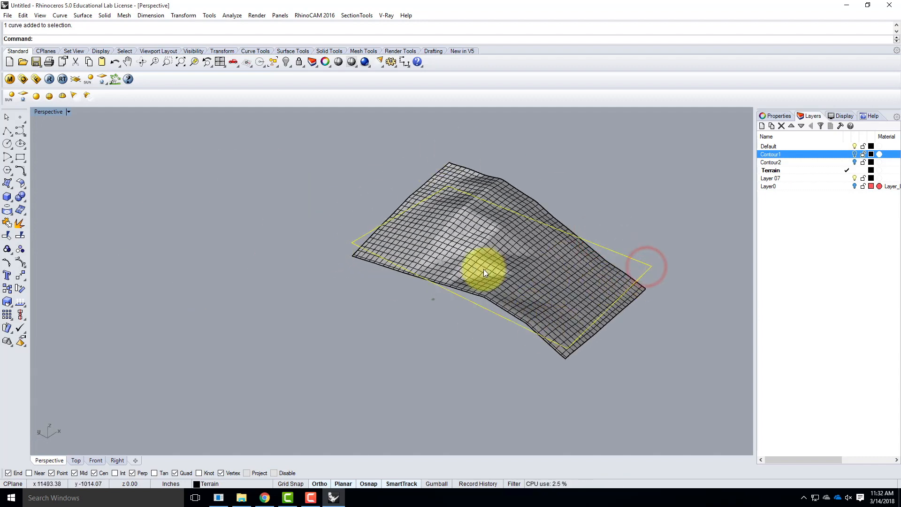
pyautogui.press('Delete')
pyautogui.scroll(3, 522, 306)
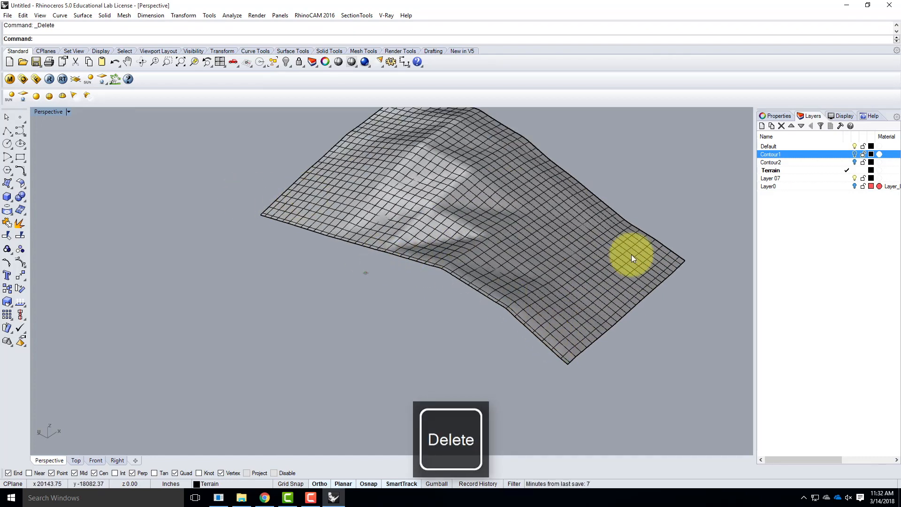
pyautogui.scroll(-4, 194, 331)
pyautogui.scroll(5, 426, 297)
# Select the trimmed terrain, check the topography chart in Chrome for the contour interval of 5/32 material at 1 inch to 200 feet, and return to Rhino
pyautogui.click(407, 298)
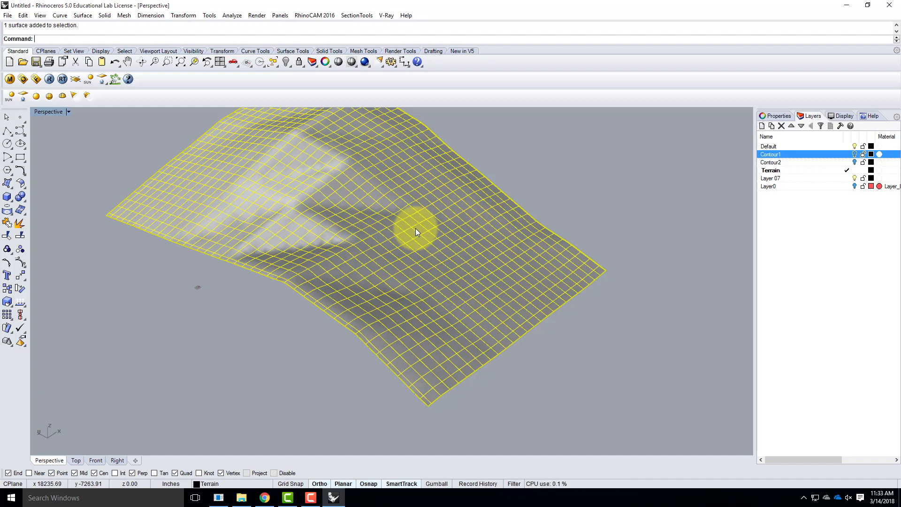
pyautogui.click(265, 498)
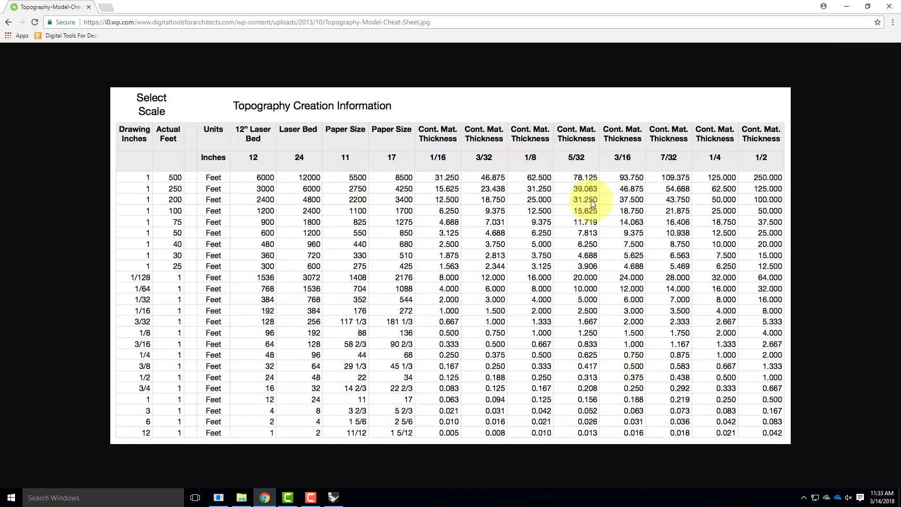
pyautogui.click(846, 7)
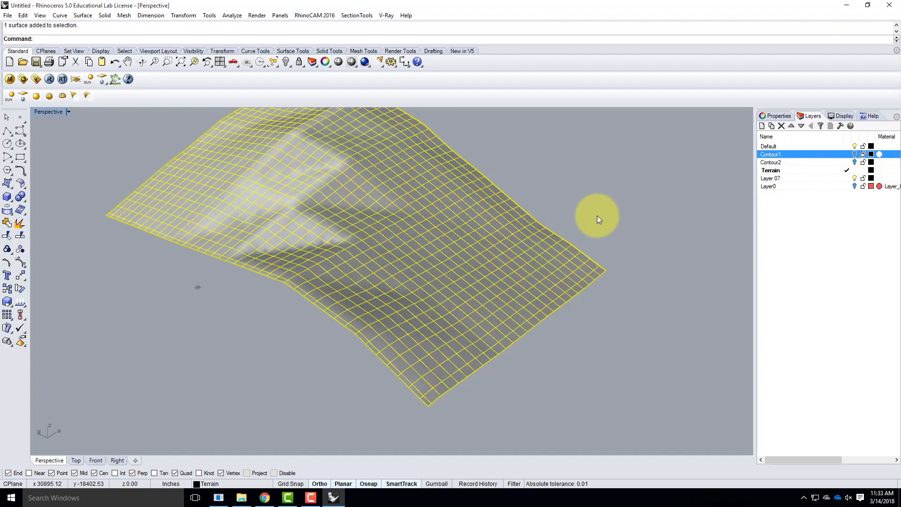
# Run Contour on the selected terrain surface and set the contour plane base point at its nearest low corner
pyautogui.write('ontour')
pyautogui.press('Return')
pyautogui.click(60, 16)
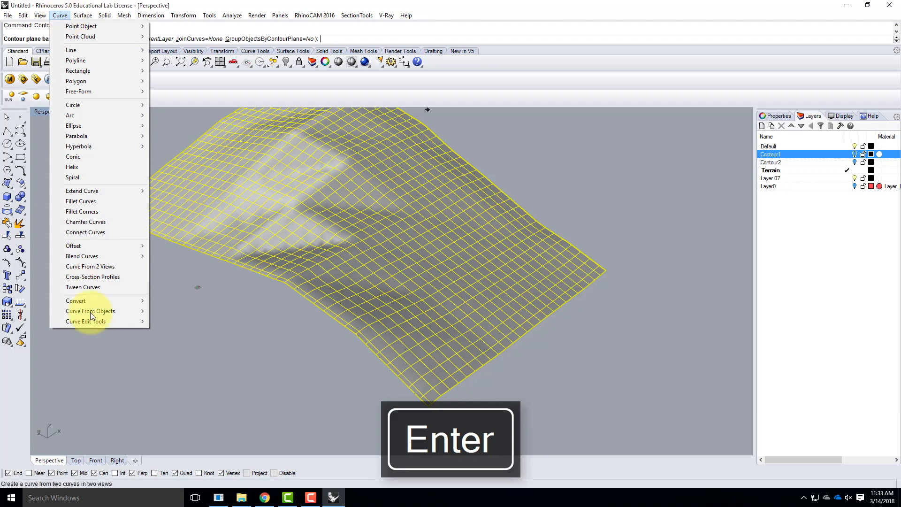
pyautogui.moveTo(95, 312)
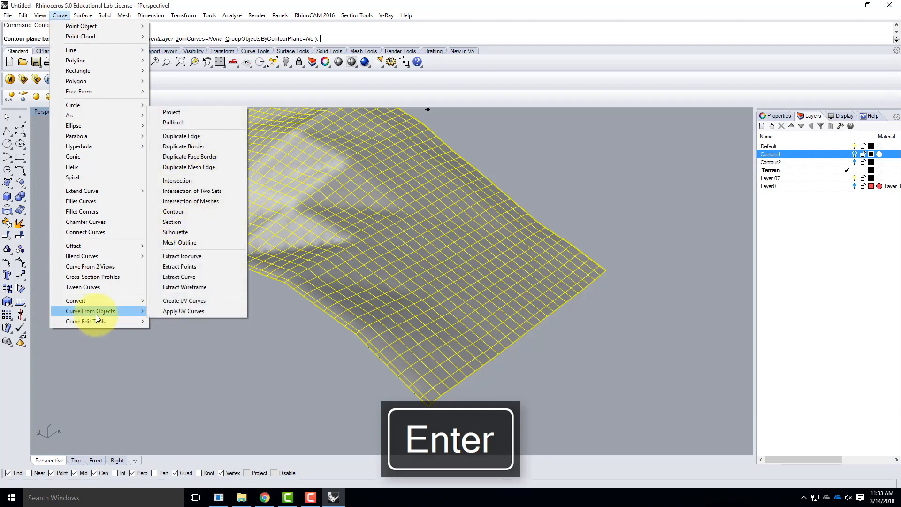
pyautogui.click(198, 211)
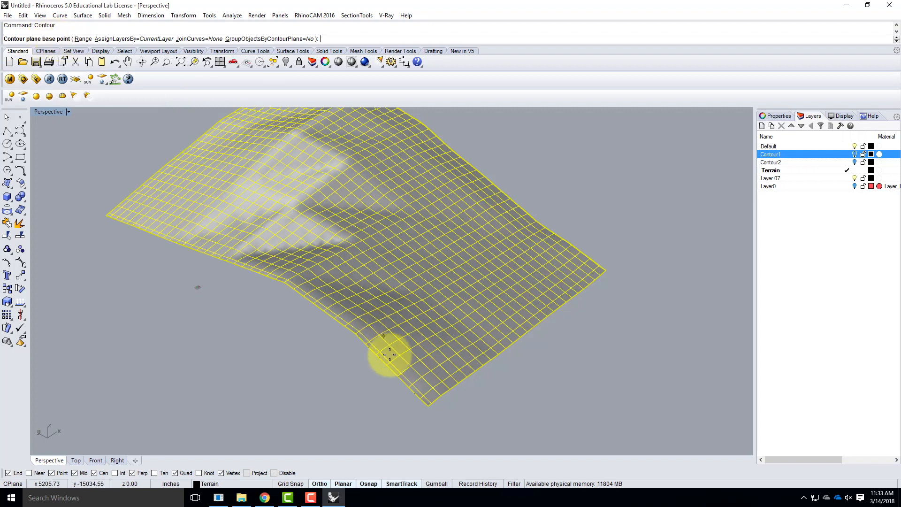
pyautogui.click(430, 409)
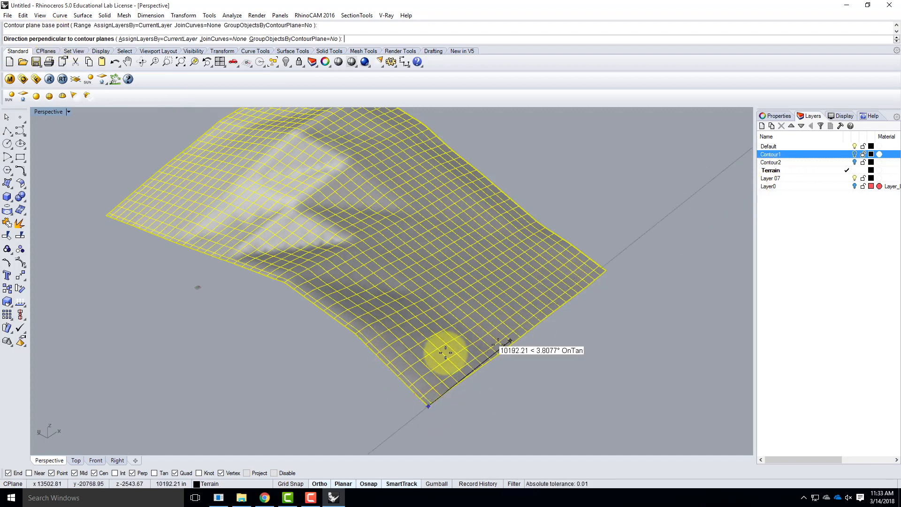
# Set the contour direction vertically in the Front view and generate the contours with a spacing of 31.25
pyautogui.click(54, 111)
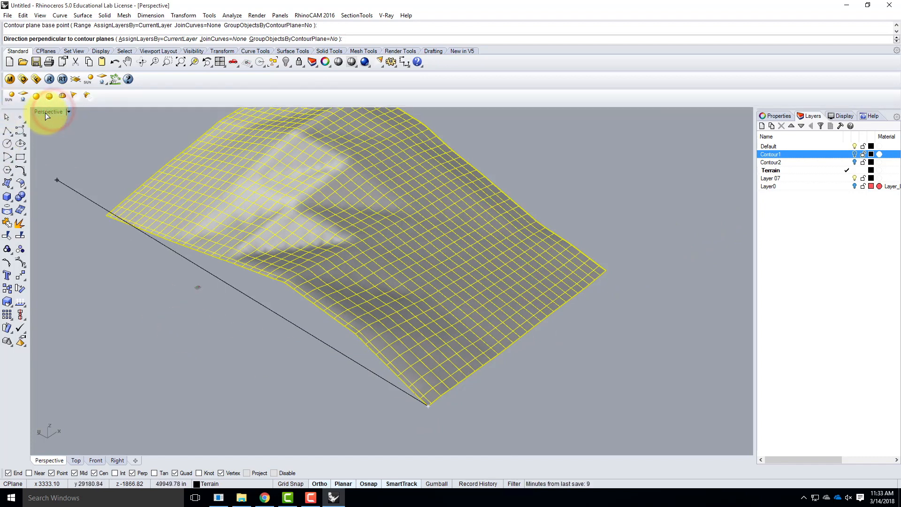
pyautogui.doubleClick(50, 113)
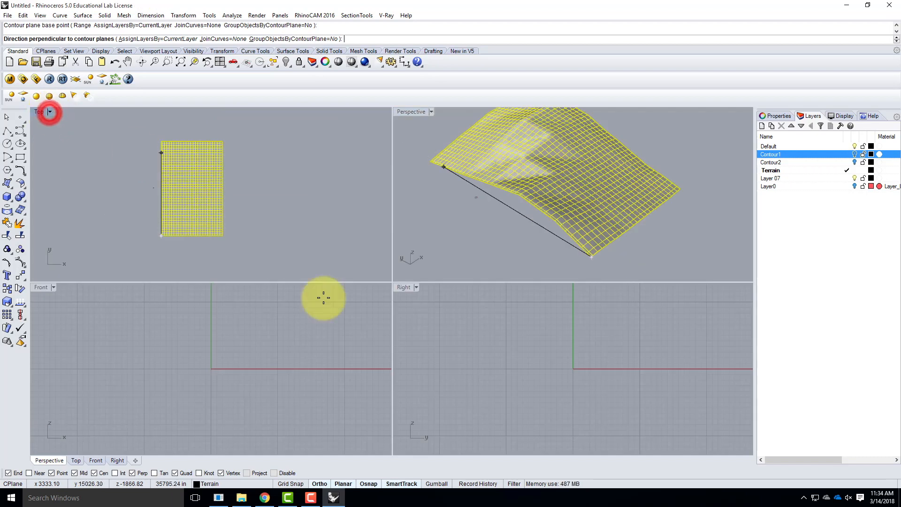
pyautogui.scroll(-8, 195, 370)
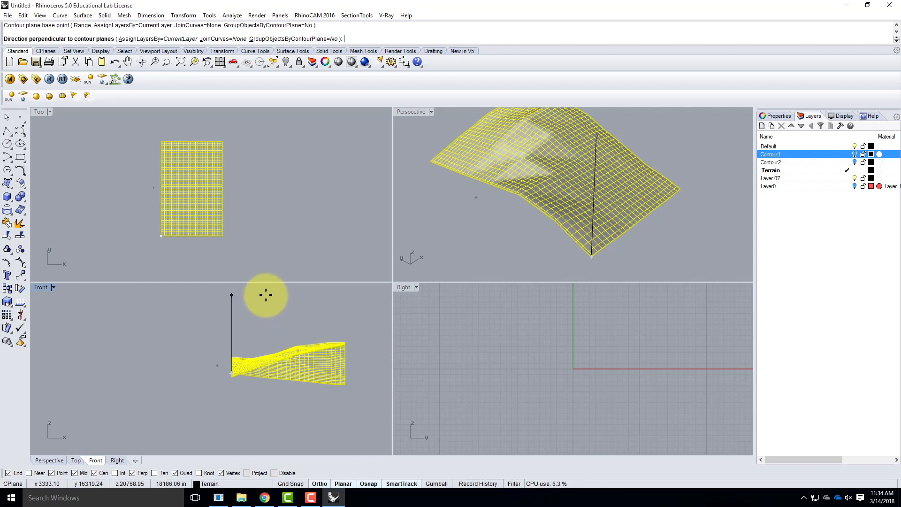
pyautogui.click(265, 294)
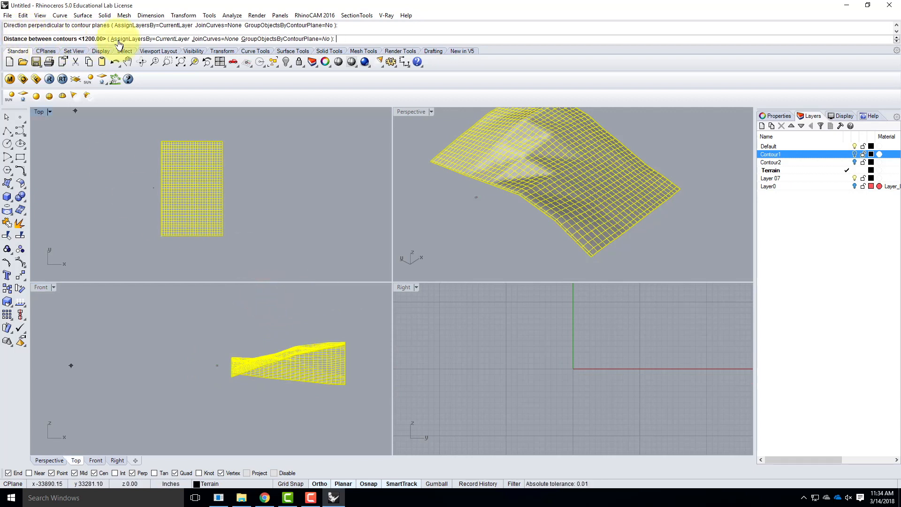
pyautogui.write('31.25')
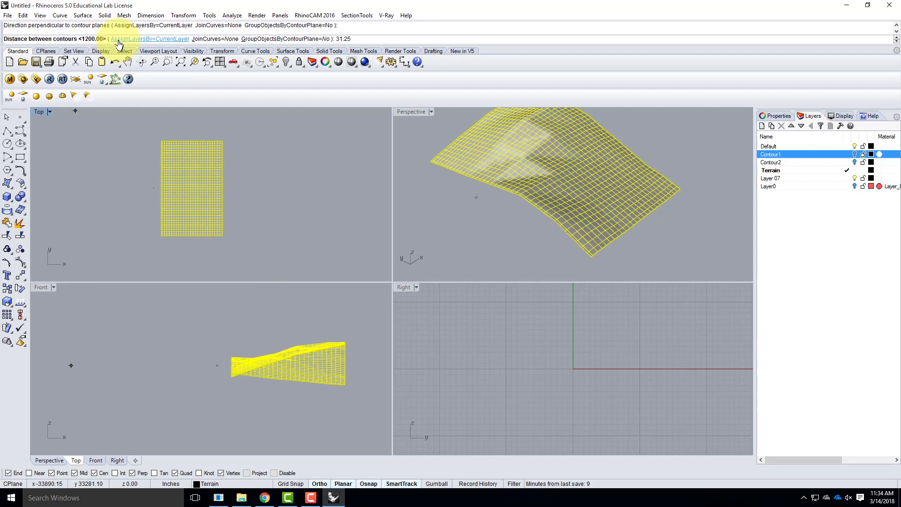
pyautogui.press('Return')
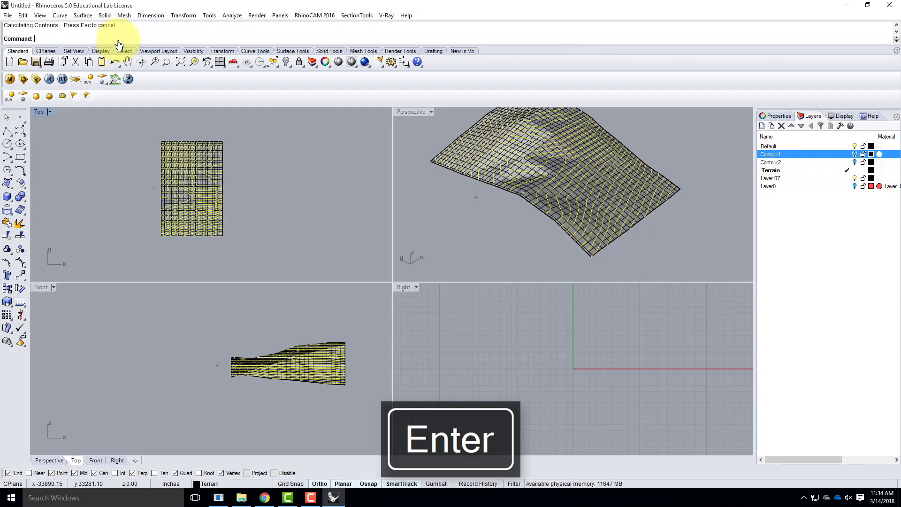
# Move the selected contour curves to Layer 07
pyautogui.click(409, 113)
pyautogui.click(409, 112)
pyautogui.moveTo(453, 280); pyautogui.dragTo(438, 308, button='right')
pyautogui.moveTo(212, 230); pyautogui.dragTo(309, 221, button='right')
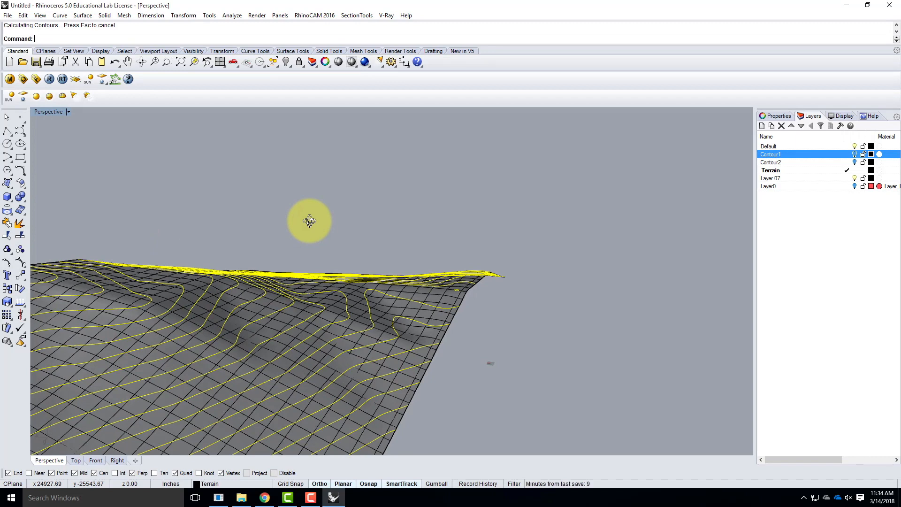
pyautogui.moveTo(416, 203); pyautogui.dragTo(515, 252, button='right')
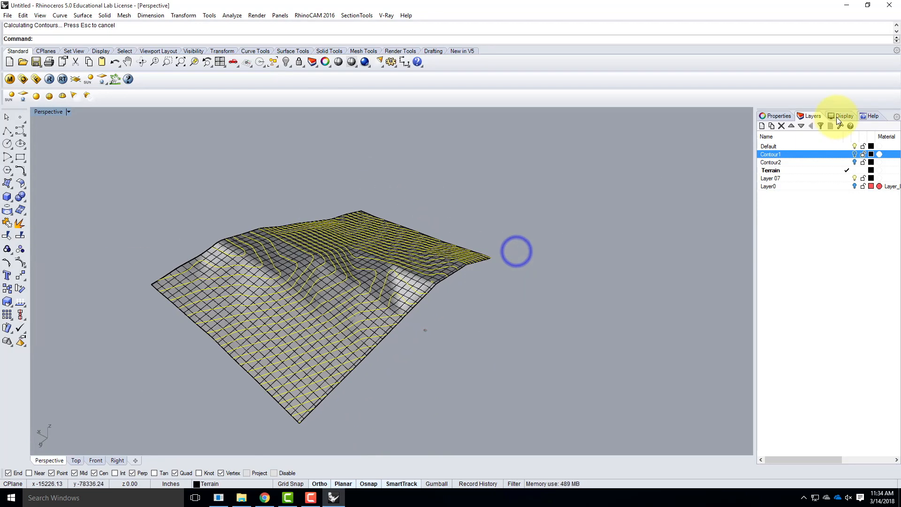
pyautogui.click(770, 178)
pyautogui.rightClick(770, 178)
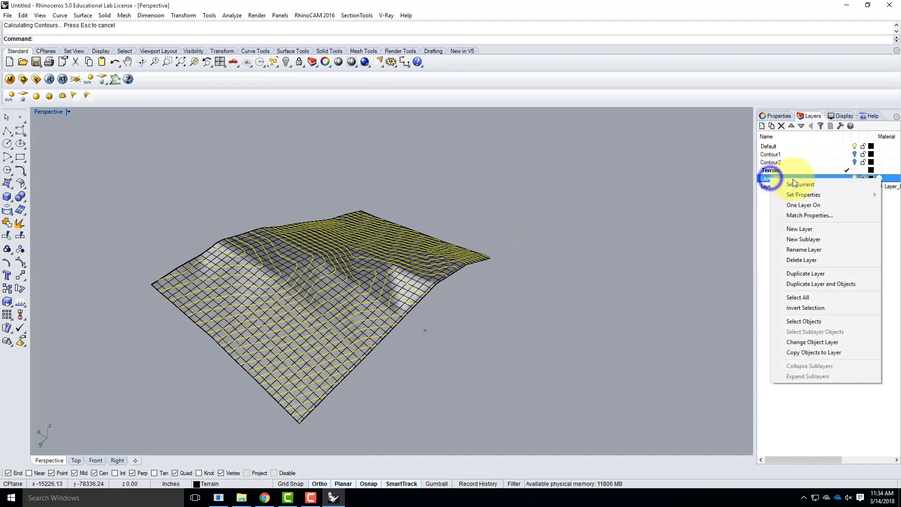
pyautogui.click(819, 342)
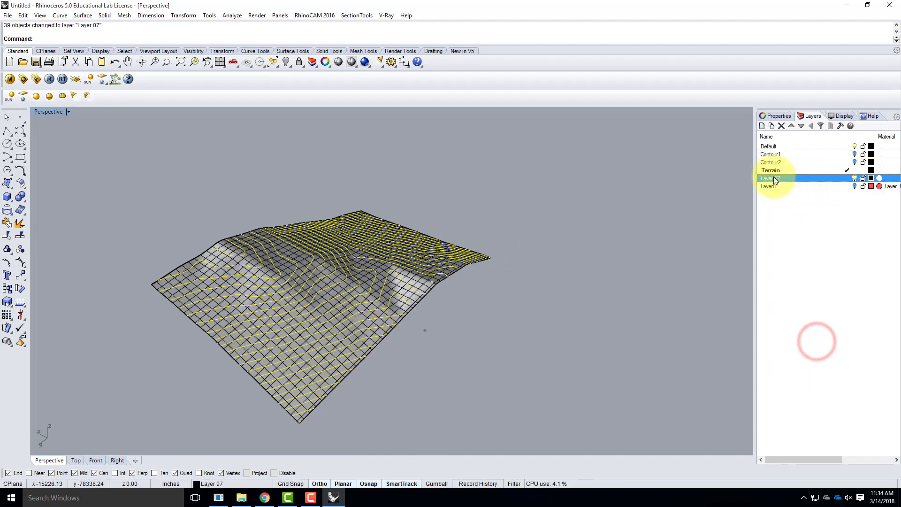
# Make Layer 07 current, hide the Terrain and Default layers, and deselect the contour curves
pyautogui.click(847, 178)
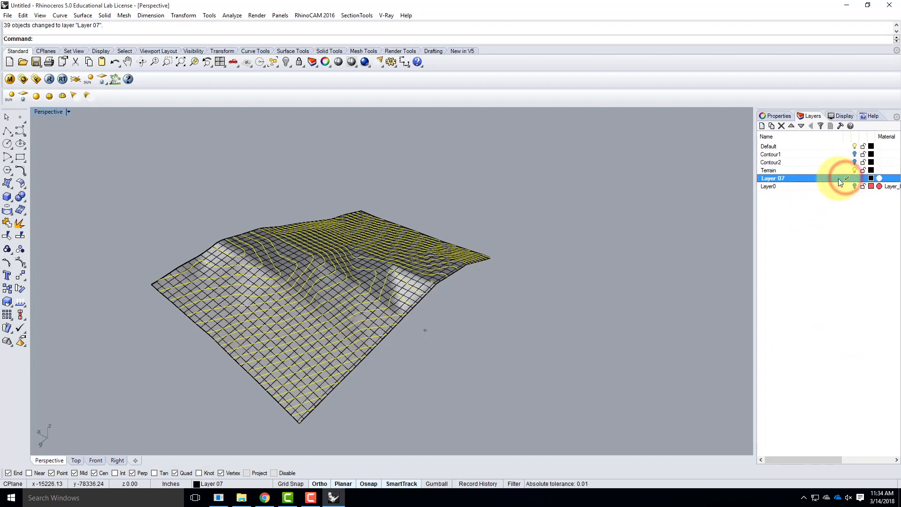
pyautogui.click(854, 170)
pyautogui.click(854, 146)
pyautogui.click(582, 196)
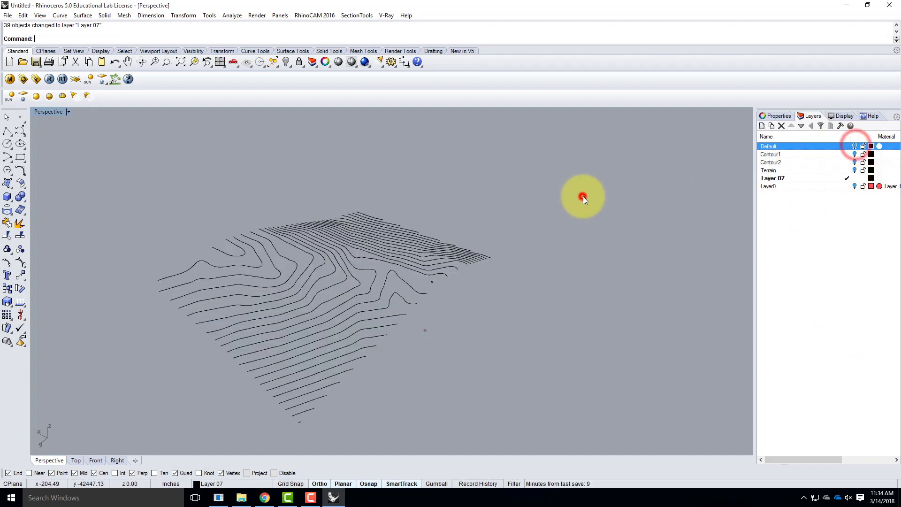
# Place point objects on the contour curves' endpoints along one side of the terrain, from the lowest contour up to the side's far corner
pyautogui.moveTo(352, 283); pyautogui.dragTo(343, 255, button='right')
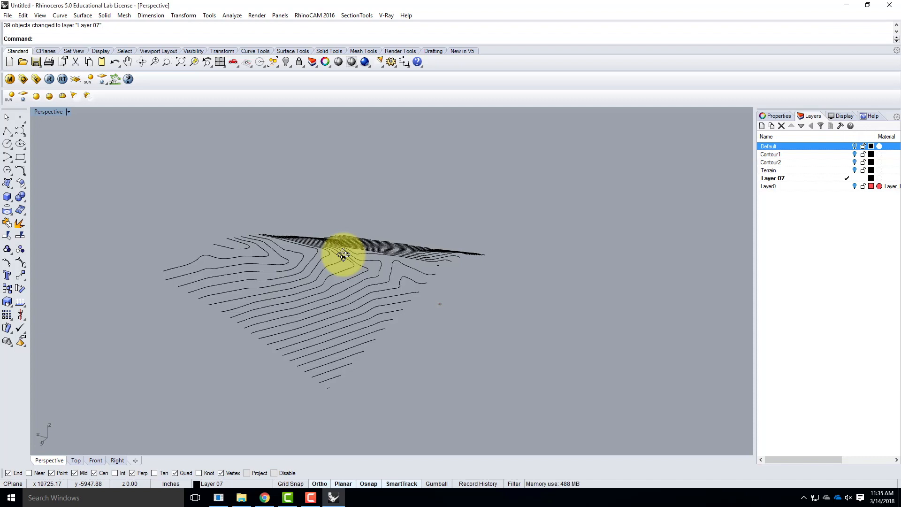
pyautogui.moveTo(188, 291); pyautogui.dragTo(271, 324, button='right')
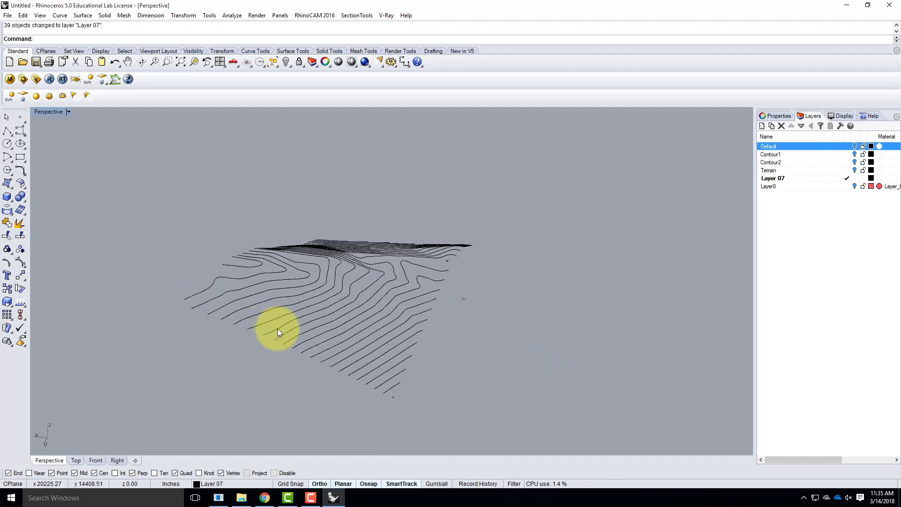
pyautogui.rightClick(20, 119)
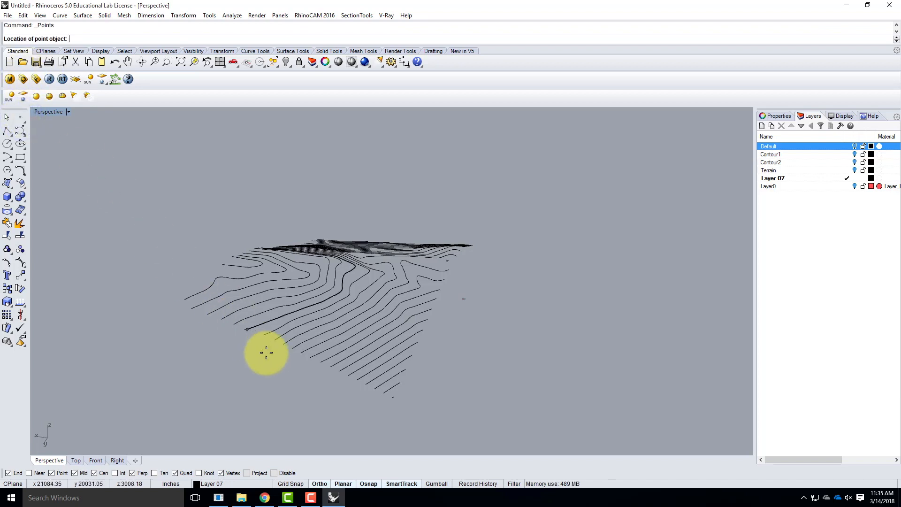
pyautogui.click(388, 397)
pyautogui.click(383, 397)
pyautogui.click(375, 391)
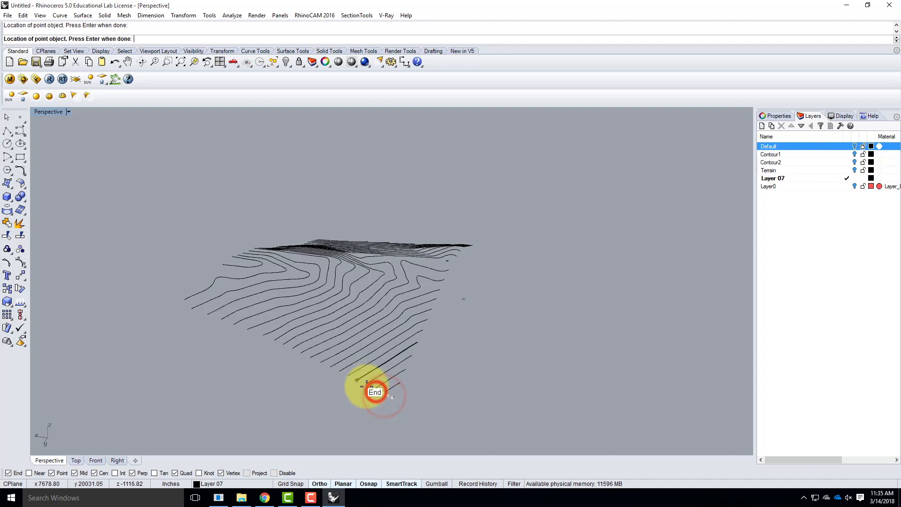
pyautogui.click(367, 385)
pyautogui.click(357, 381)
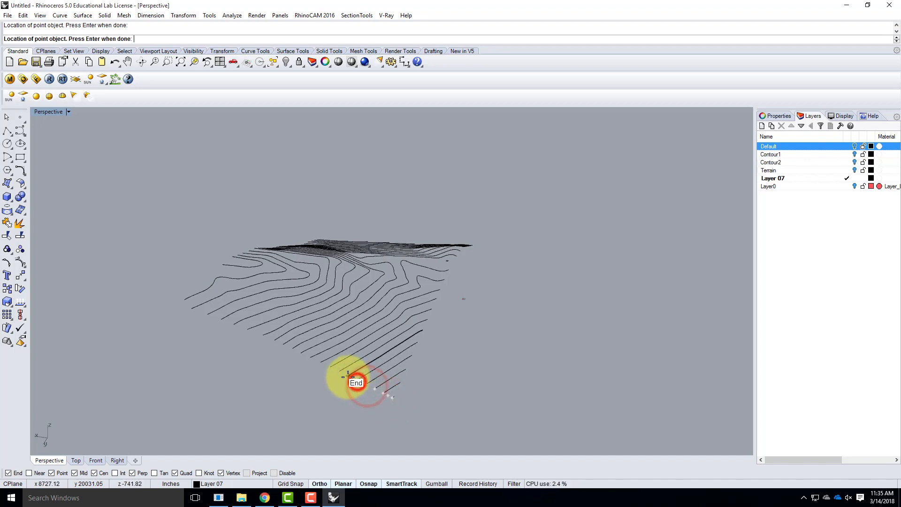
pyautogui.click(347, 375)
pyautogui.click(339, 372)
pyautogui.click(329, 367)
pyautogui.click(320, 361)
pyautogui.click(310, 359)
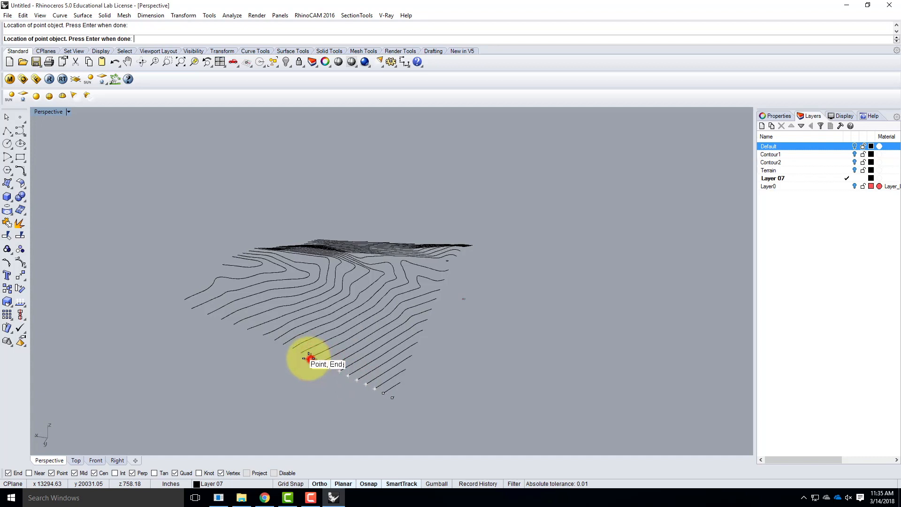
pyautogui.click(300, 354)
pyautogui.click(291, 350)
pyautogui.click(281, 346)
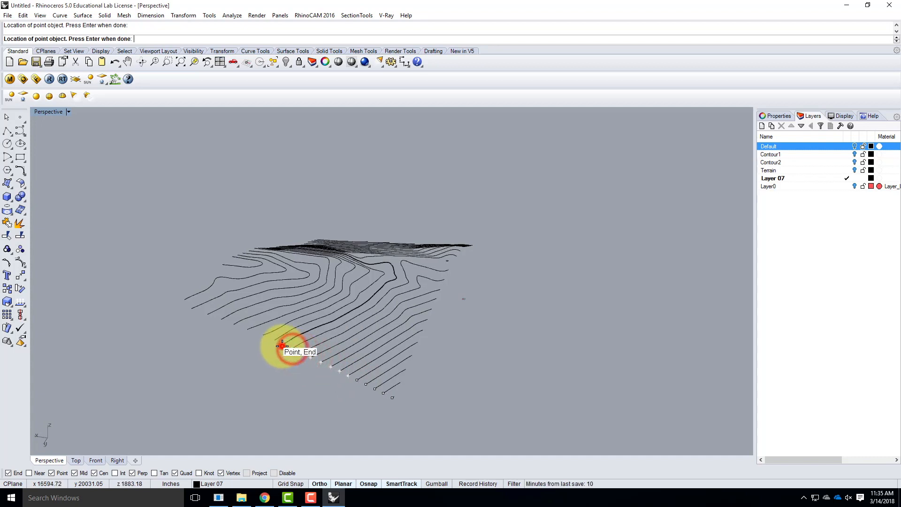
pyautogui.click(272, 341)
pyautogui.click(263, 335)
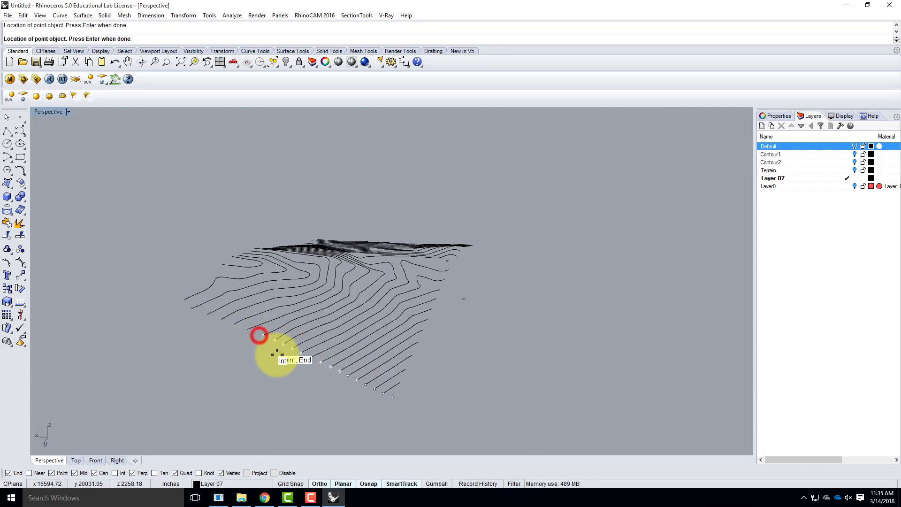
pyautogui.scroll(5, 246, 336)
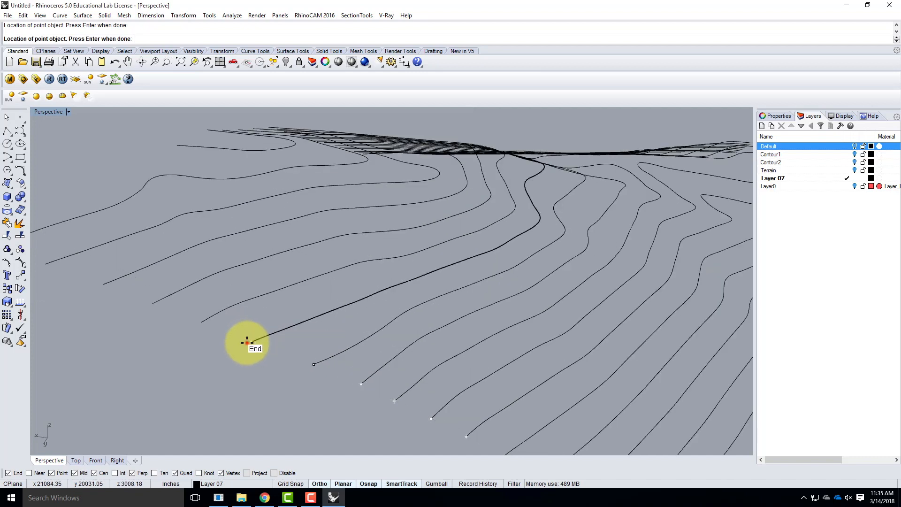
pyautogui.click(251, 343)
pyautogui.click(201, 322)
pyautogui.click(148, 305)
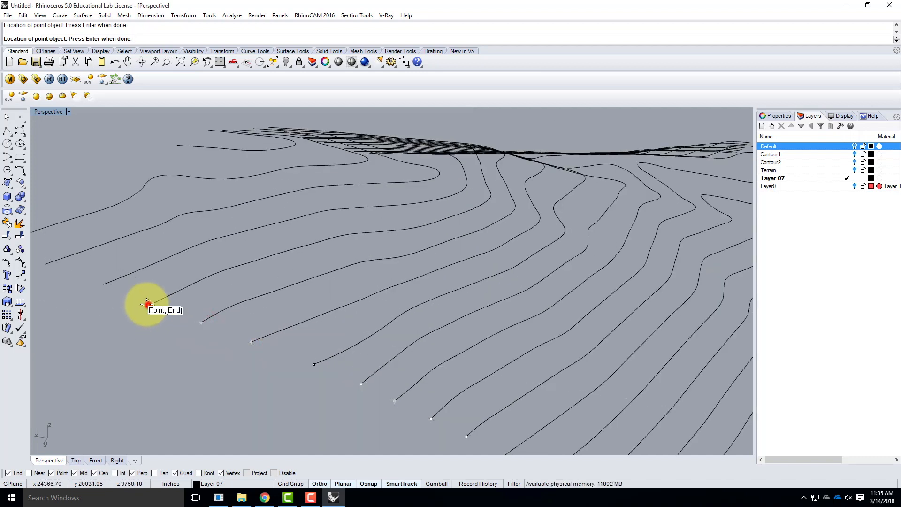
pyautogui.click(102, 284)
pyautogui.scroll(-3, 221, 298)
pyautogui.scroll(3, 196, 291)
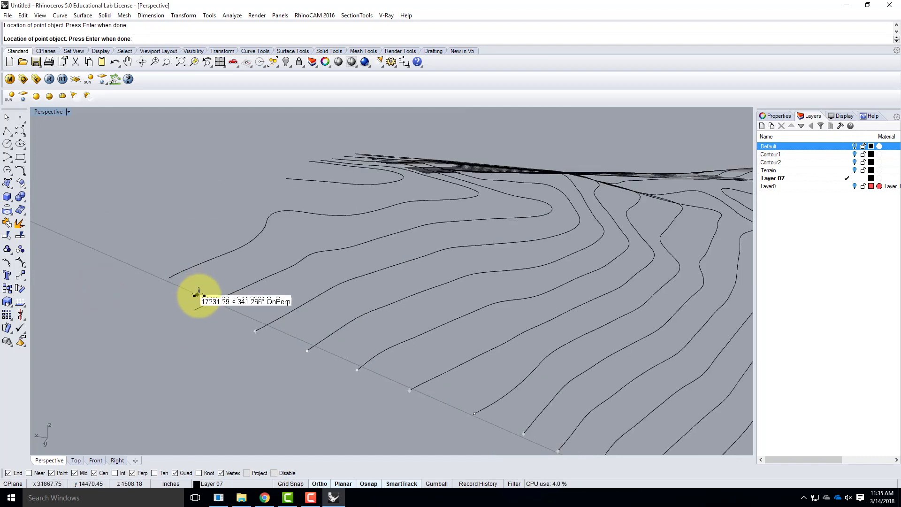
pyautogui.click(192, 306)
pyautogui.moveTo(322, 304); pyautogui.dragTo(298, 297, button='right')
pyautogui.scroll(-4, 138, 247)
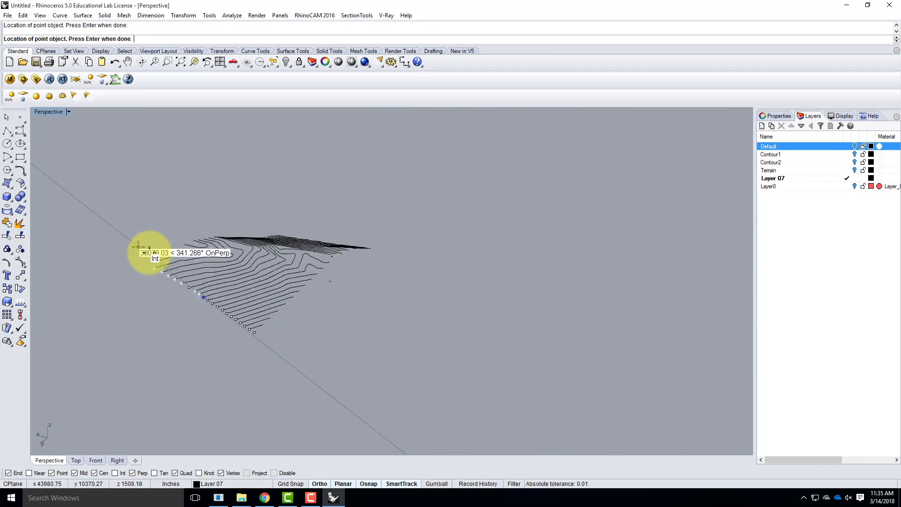
pyautogui.scroll(-2, 139, 246)
pyautogui.press('Return')
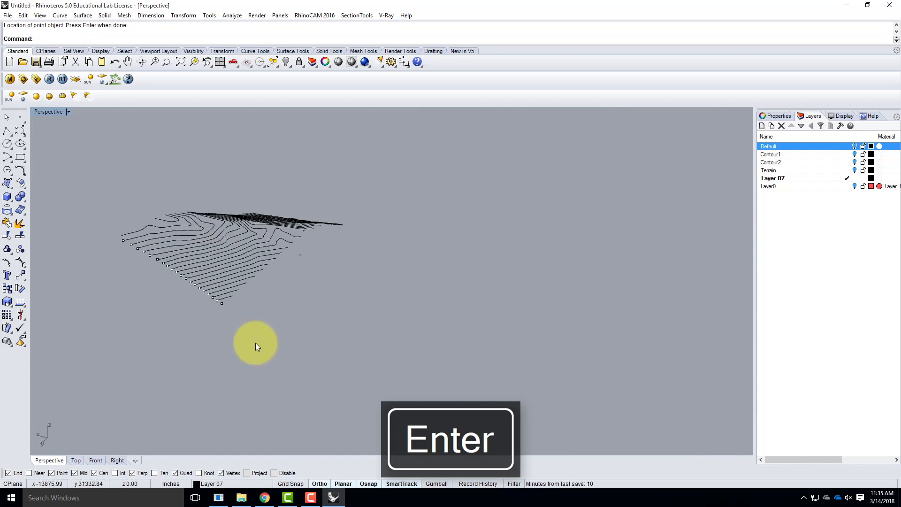
# Select all the points along the terrain side, leaving the short lowest contour curve out of the selection
pyautogui.moveTo(305, 336); pyautogui.dragTo(319, 387, button='right')
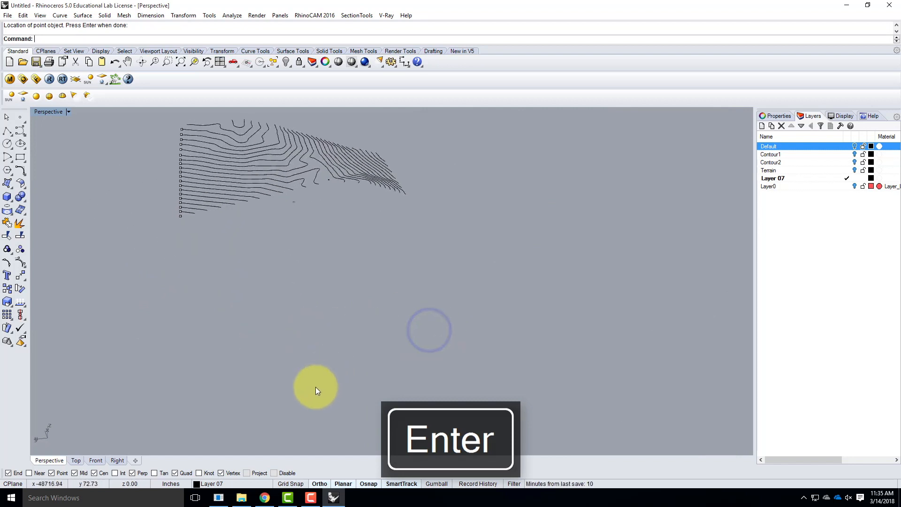
pyautogui.scroll(-2, 319, 387)
pyautogui.moveTo(204, 195); pyautogui.dragTo(229, 282)
pyautogui.scroll(5, 227, 265)
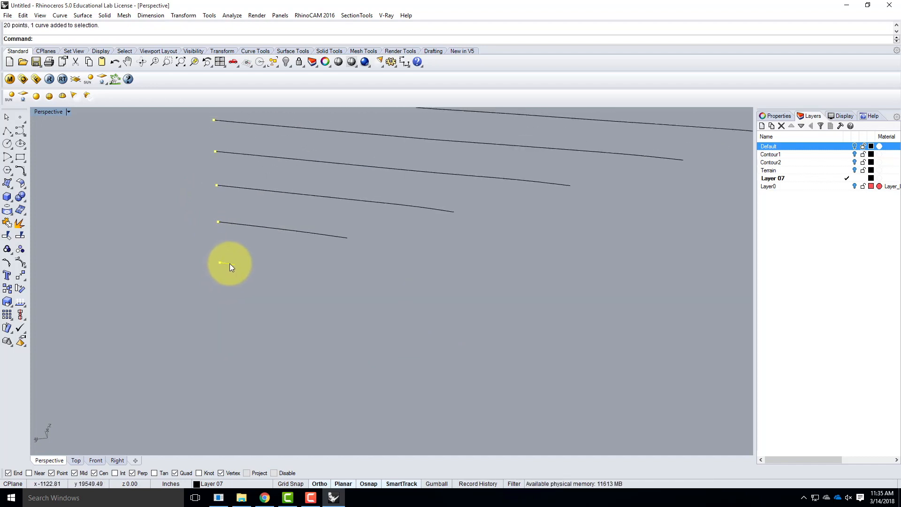
pyautogui.keyDown('ctrl'); pyautogui.click(230, 263); pyautogui.keyUp('ctrl')
pyautogui.scroll(-2, 281, 305)
pyautogui.moveTo(194, 305); pyautogui.dragTo(398, 320, button='right')
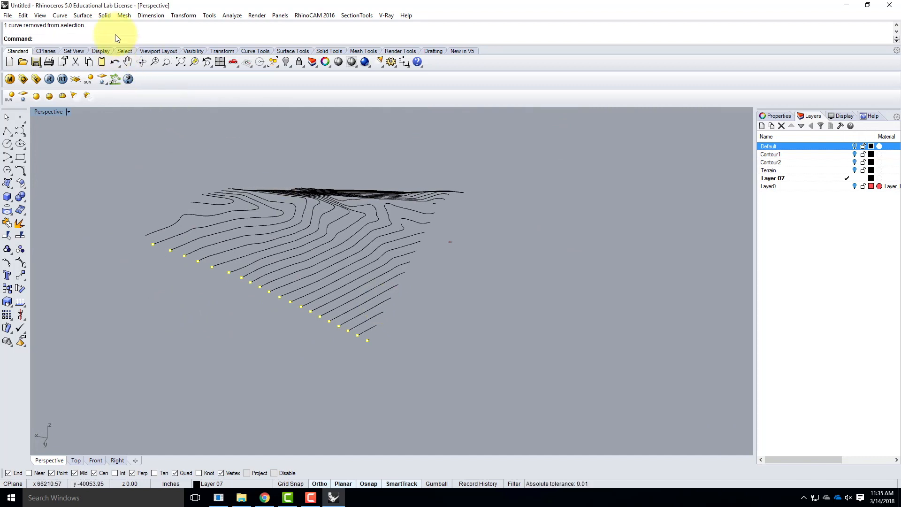
# Rotate the selected points in 3D from vertical to horizontal about an axis starting at the lowest corner point and running parallel to the terrain side
pyautogui.click(183, 17)
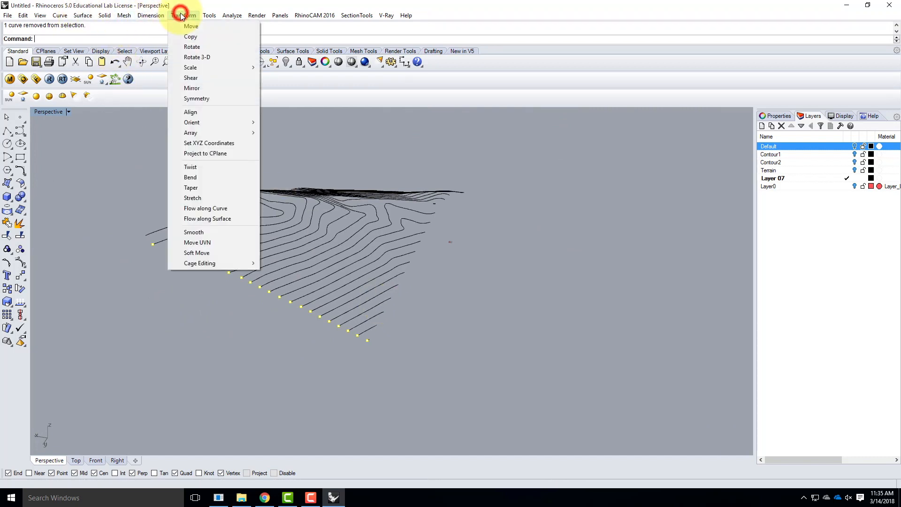
pyautogui.click(195, 57)
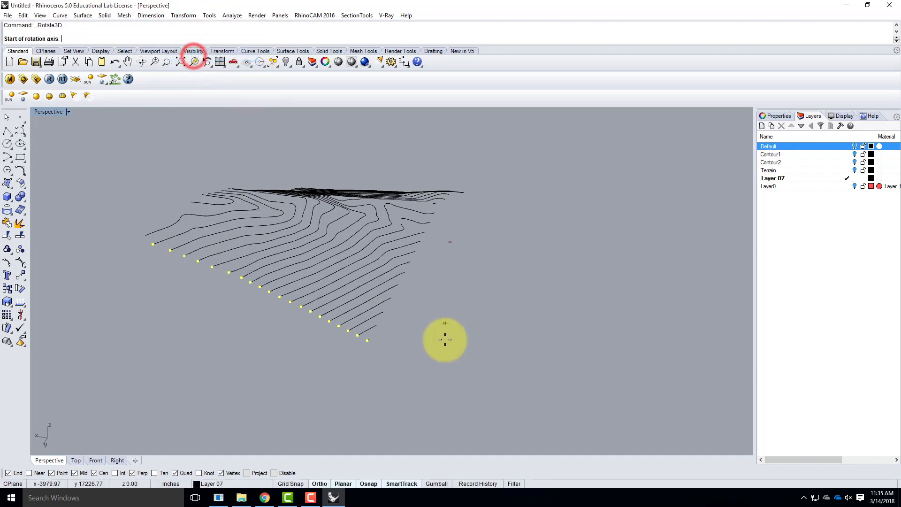
pyautogui.scroll(5, 371, 347)
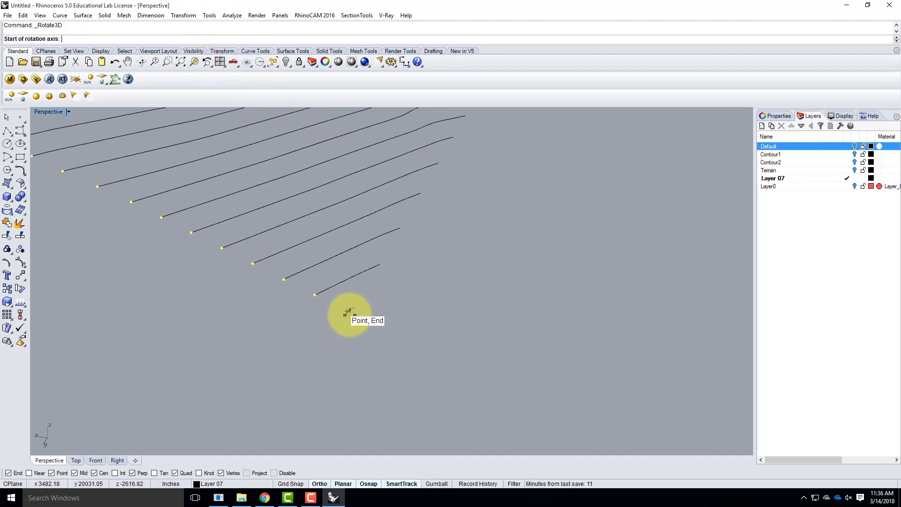
pyautogui.click(346, 312)
pyautogui.scroll(-3, 346, 313)
pyautogui.scroll(-2, 542, 358)
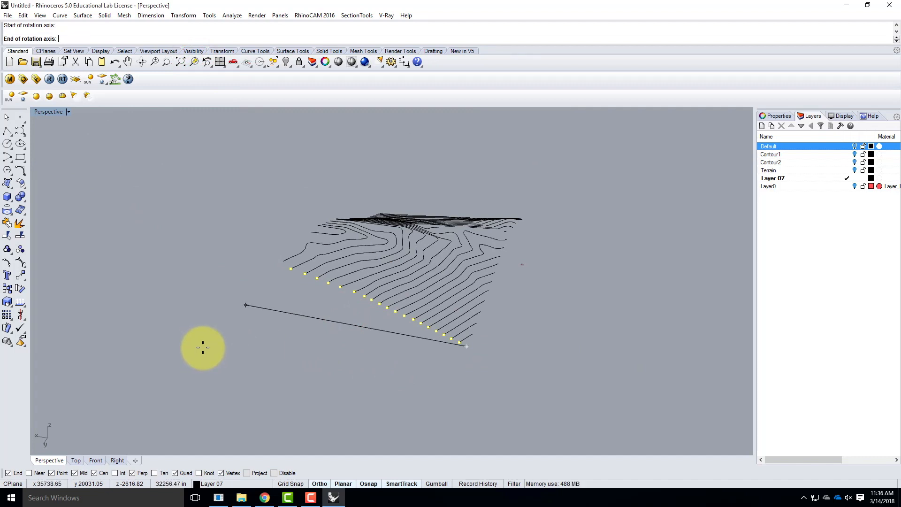
pyautogui.click(216, 340)
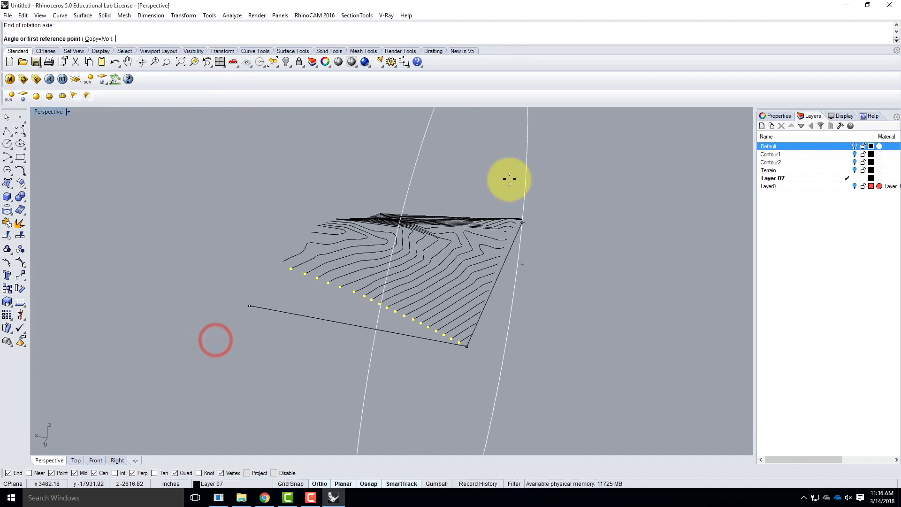
pyautogui.click(448, 168)
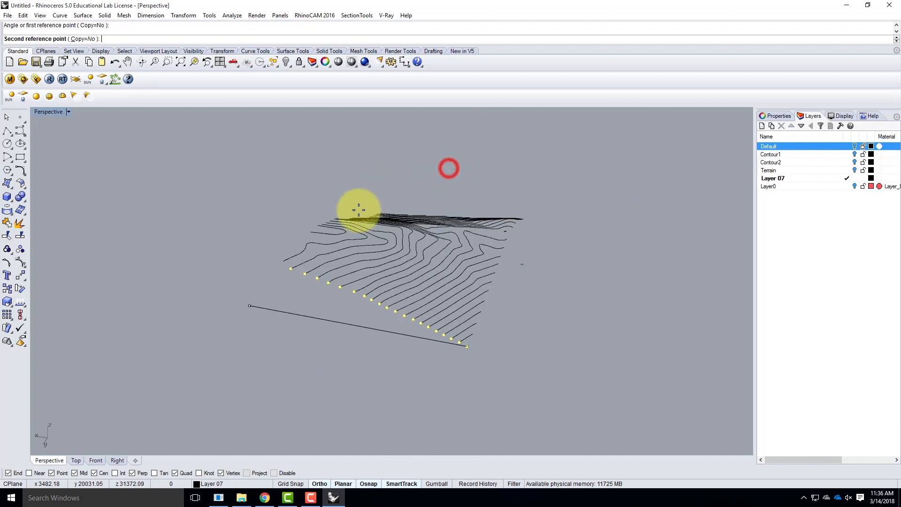
pyautogui.click(316, 379)
pyautogui.moveTo(461, 380); pyautogui.dragTo(437, 379, button='right')
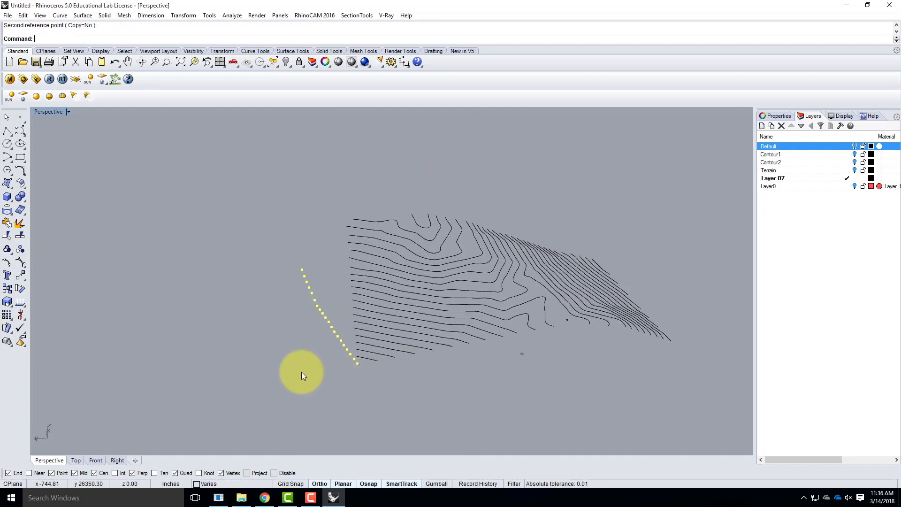
# Create a new layer named Sides, make it current, and deselect the rotated points
pyautogui.click(762, 126)
pyautogui.write('Sides')
pyautogui.doubleClick(809, 154)
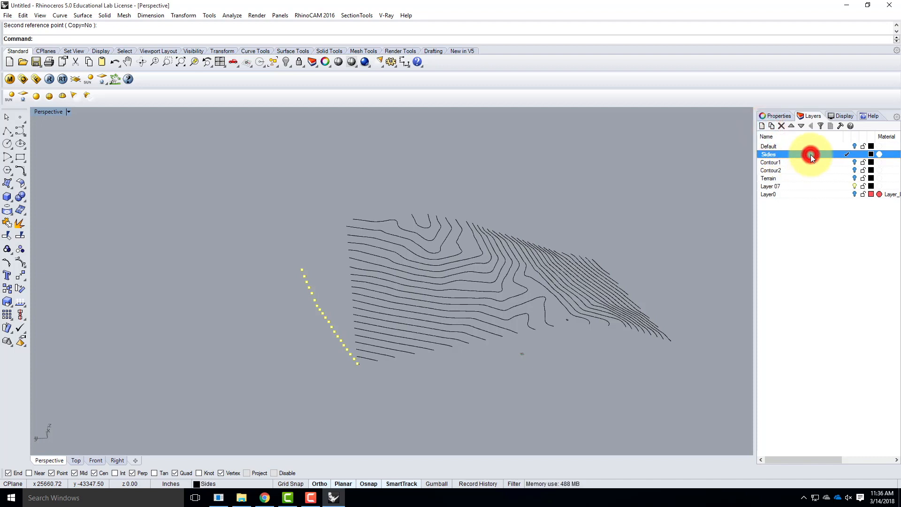
pyautogui.click(843, 154)
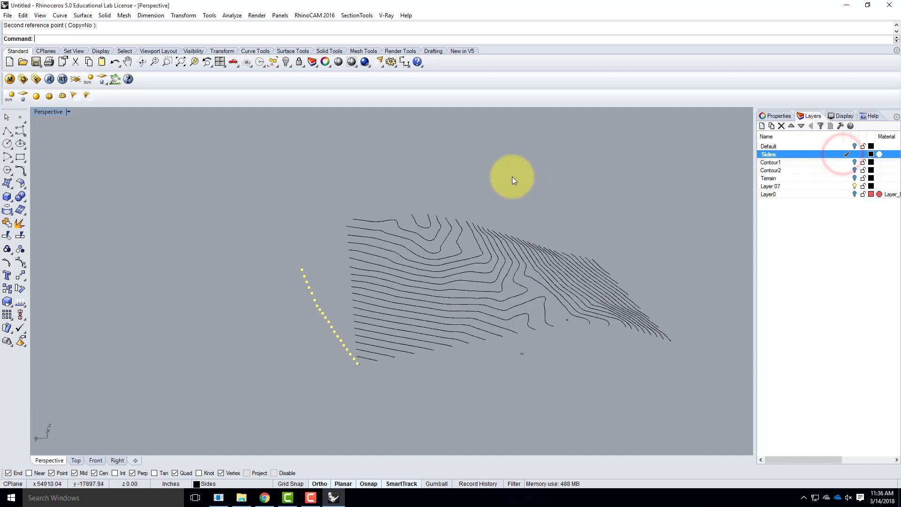
pyautogui.click(356, 174)
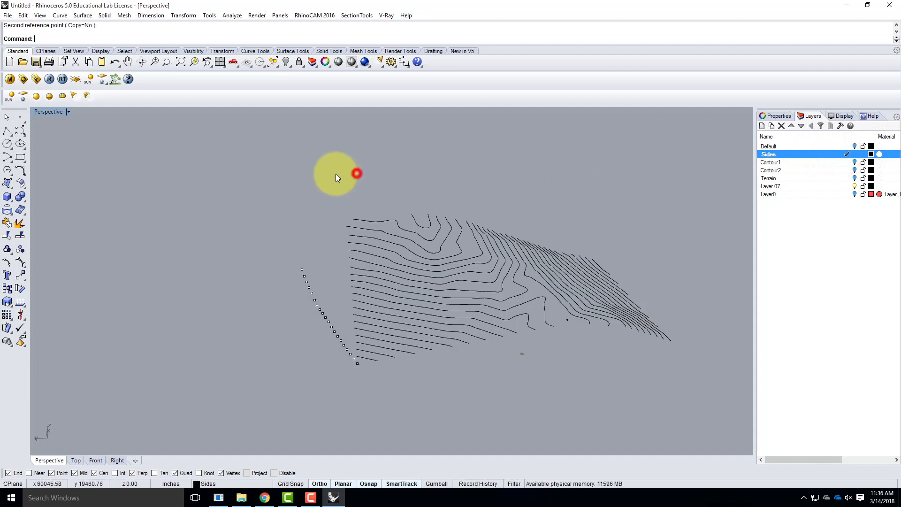
# Draw a stepped polyline of eight right-angled steps through the flattened side points, starting at the lowest corner point
pyautogui.click(9, 133)
pyautogui.scroll(5, 364, 376)
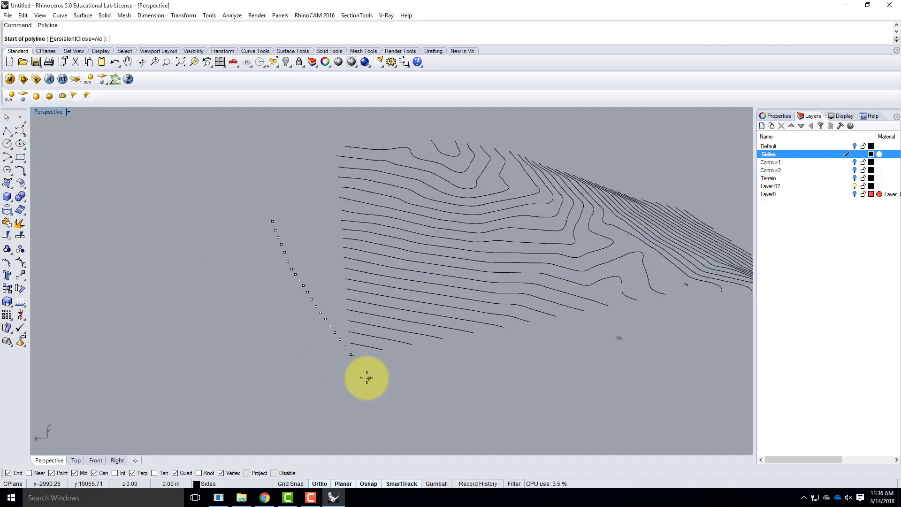
pyautogui.click(333, 328)
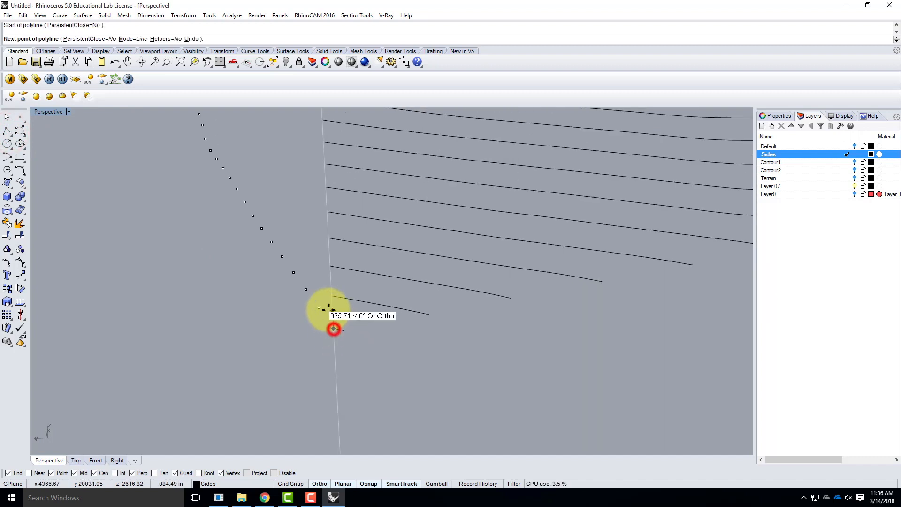
pyautogui.click(333, 308)
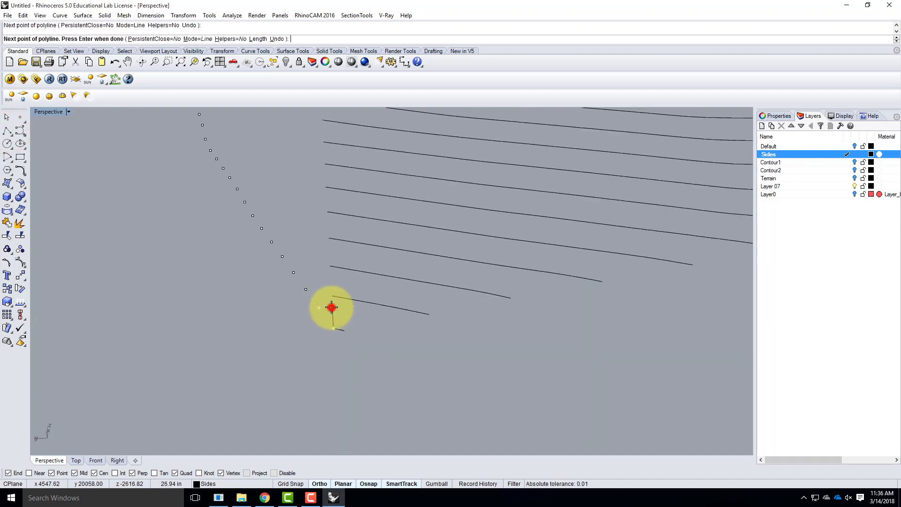
pyautogui.click(319, 307)
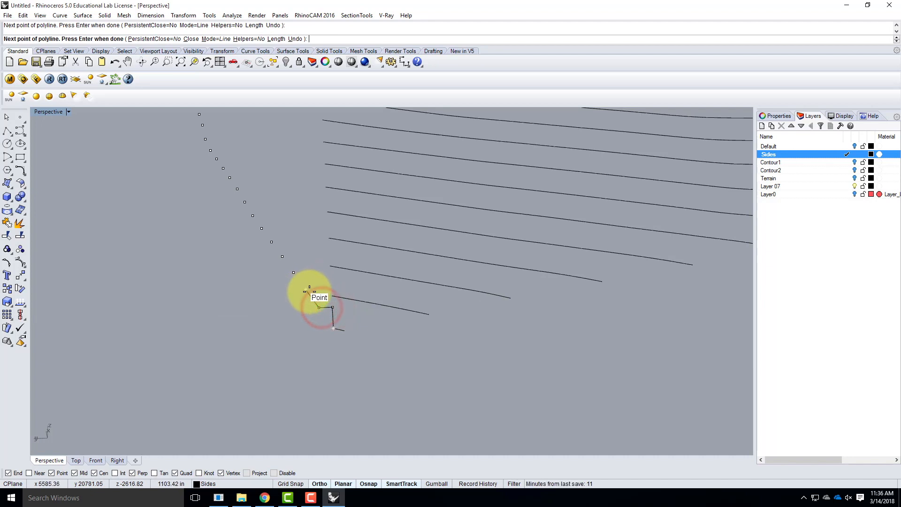
pyautogui.click(319, 289)
pyautogui.click(304, 290)
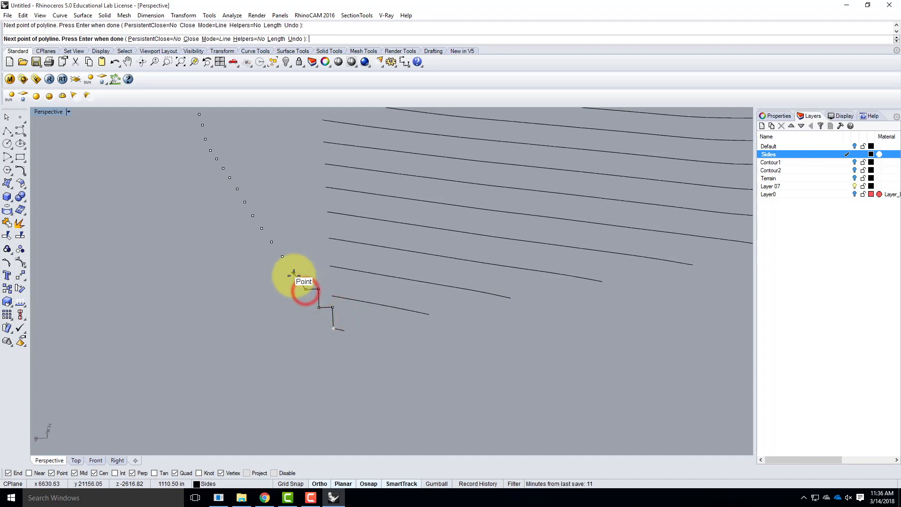
pyautogui.click(307, 275)
pyautogui.click(297, 274)
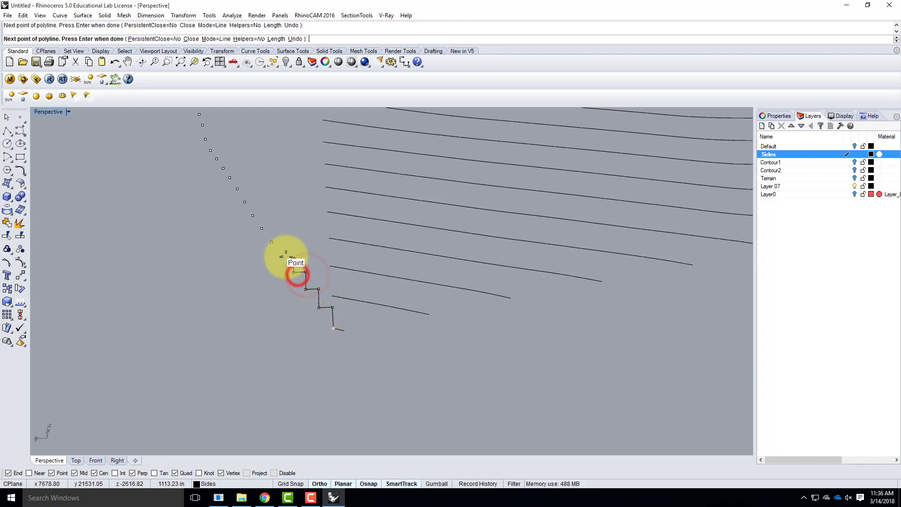
pyautogui.click(293, 258)
pyautogui.click(282, 256)
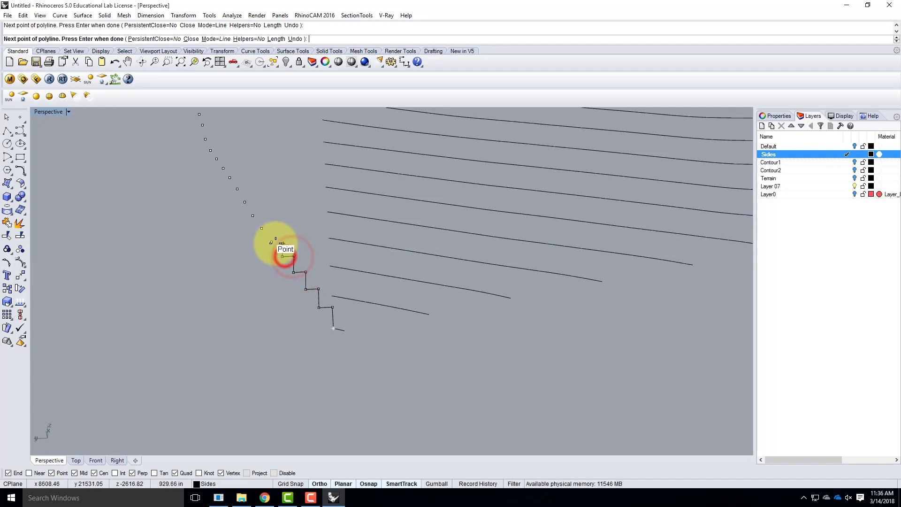
pyautogui.click(281, 241)
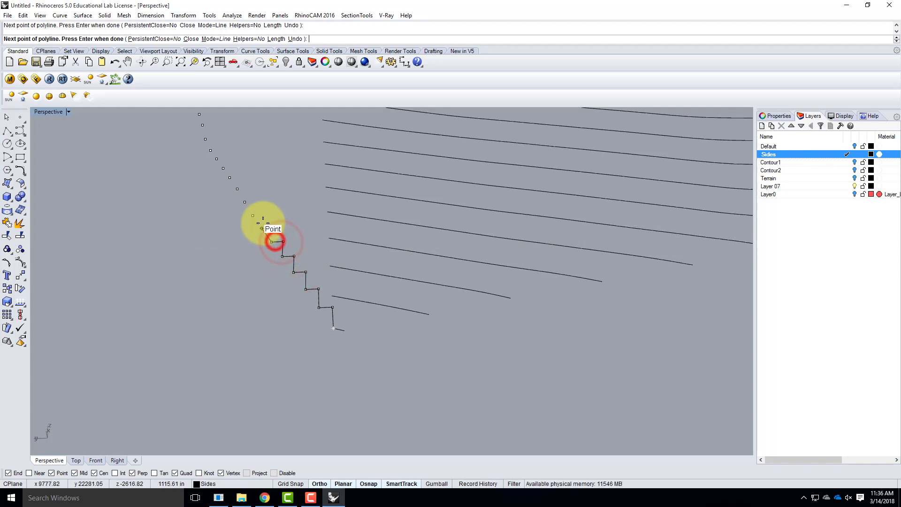
pyautogui.click(271, 242)
pyautogui.click(266, 228)
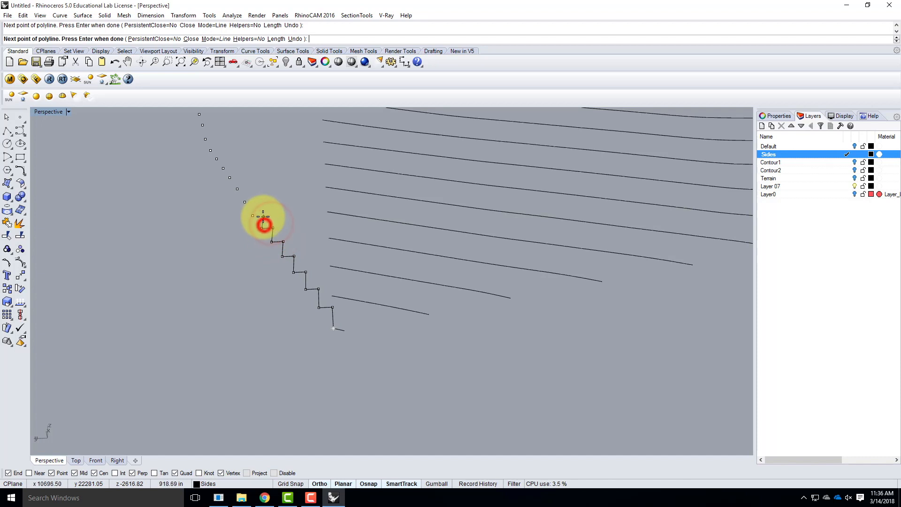
pyautogui.click(261, 217)
pyautogui.click(263, 215)
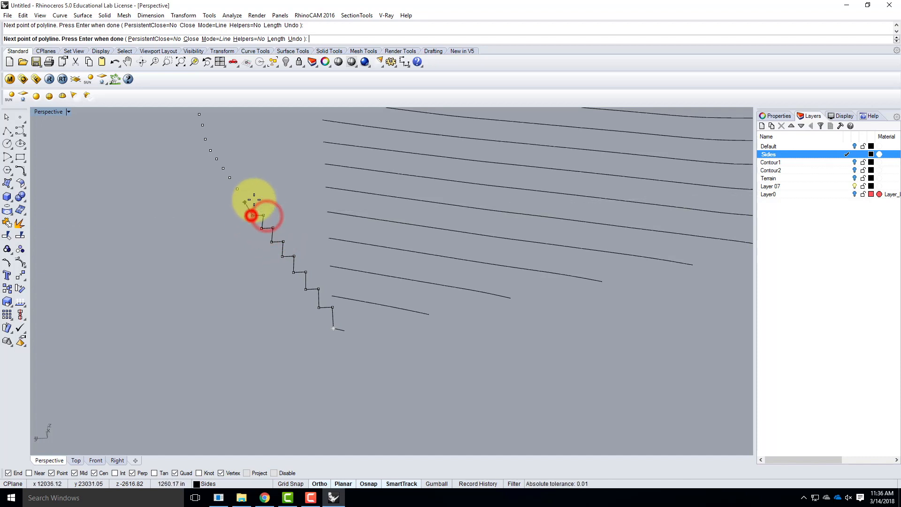
pyautogui.click(254, 203)
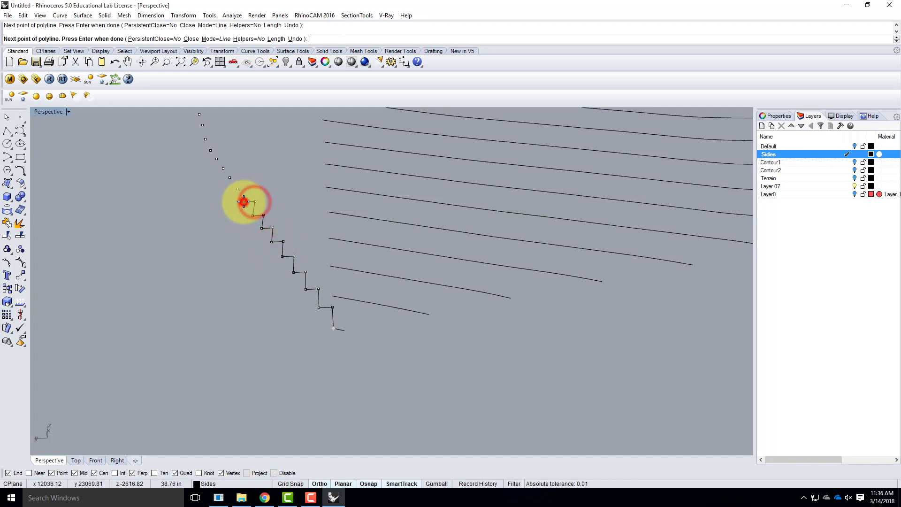
pyautogui.press('Return')
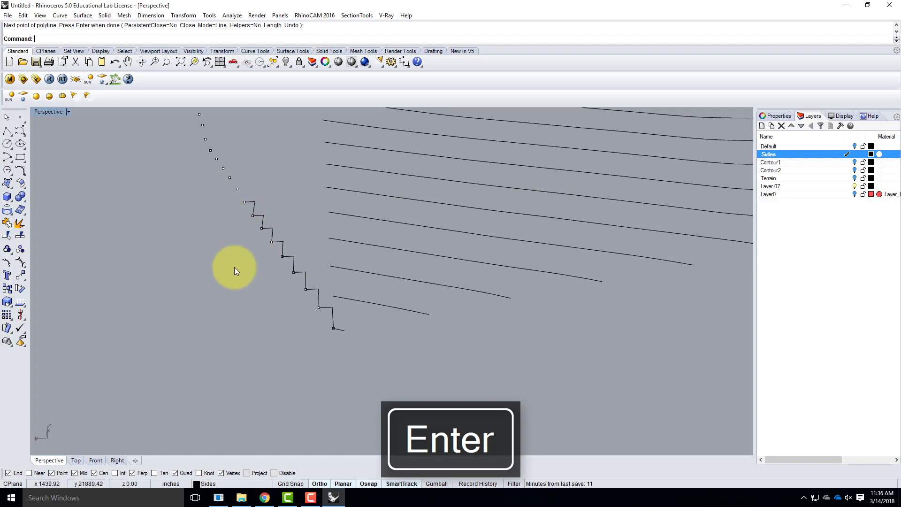
# Rotate the side points and stepped polyline in 3D from horizontal back to vertical about an axis through the lowest corner along the terrain side
pyautogui.scroll(-5, 195, 348)
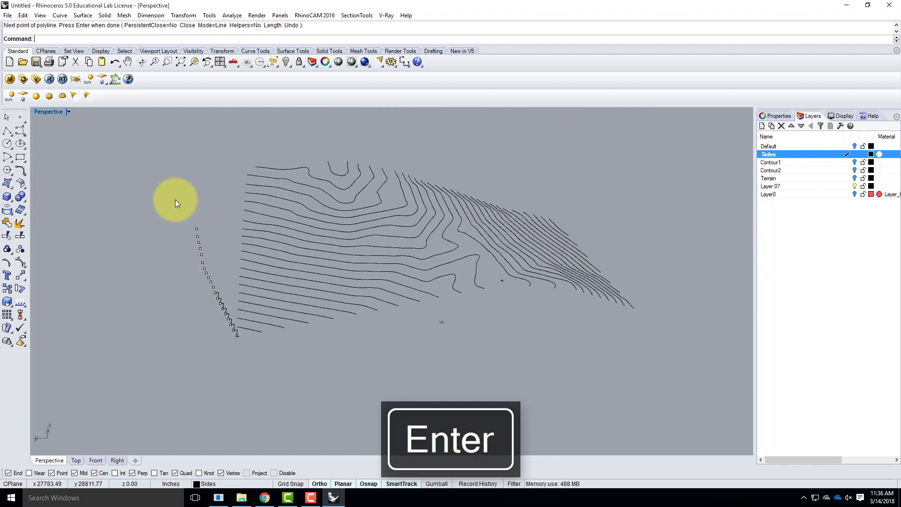
pyautogui.moveTo(215, 289); pyautogui.dragTo(238, 346)
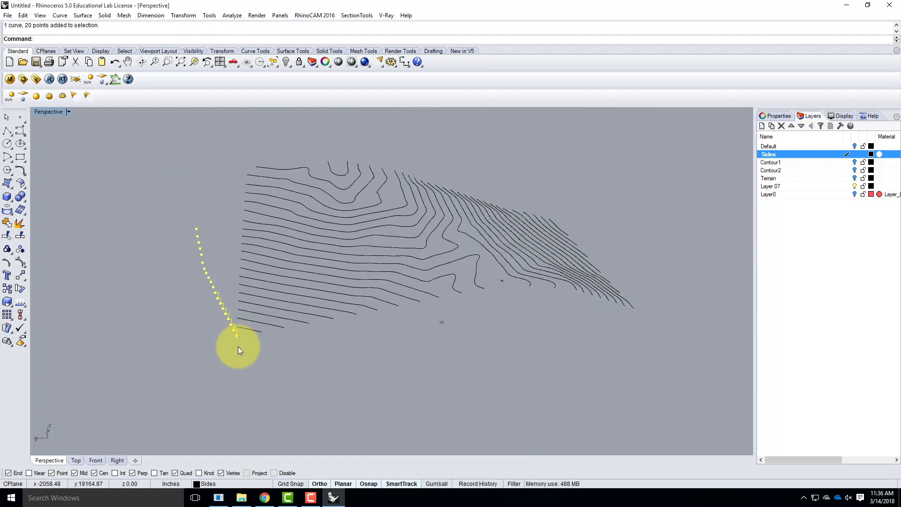
pyautogui.scroll(5, 244, 344)
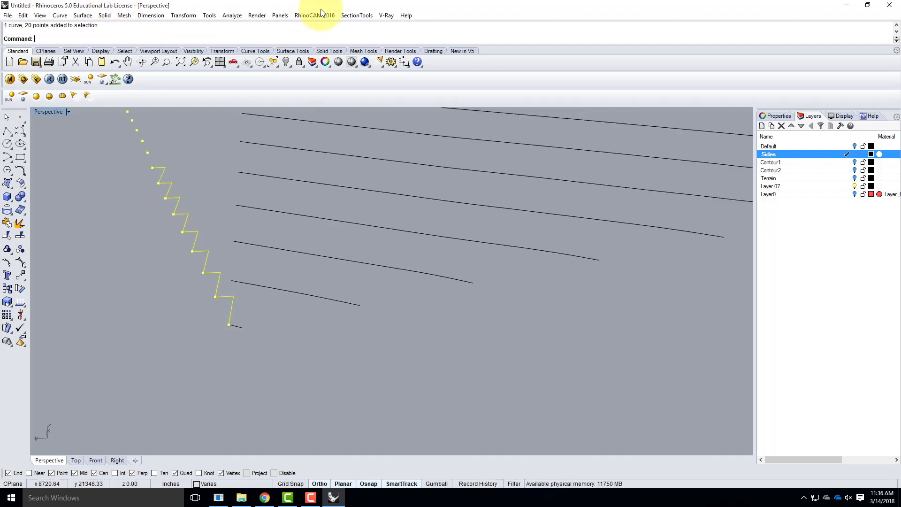
pyautogui.click(186, 16)
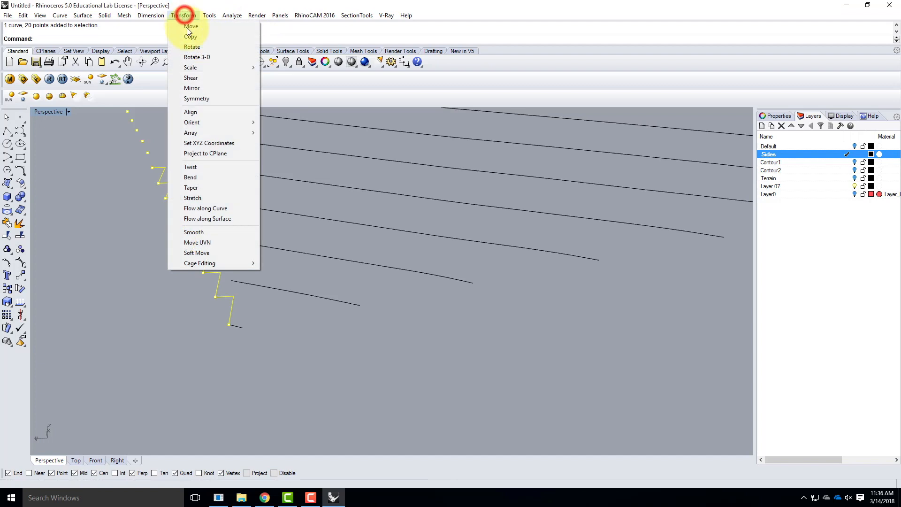
pyautogui.click(192, 56)
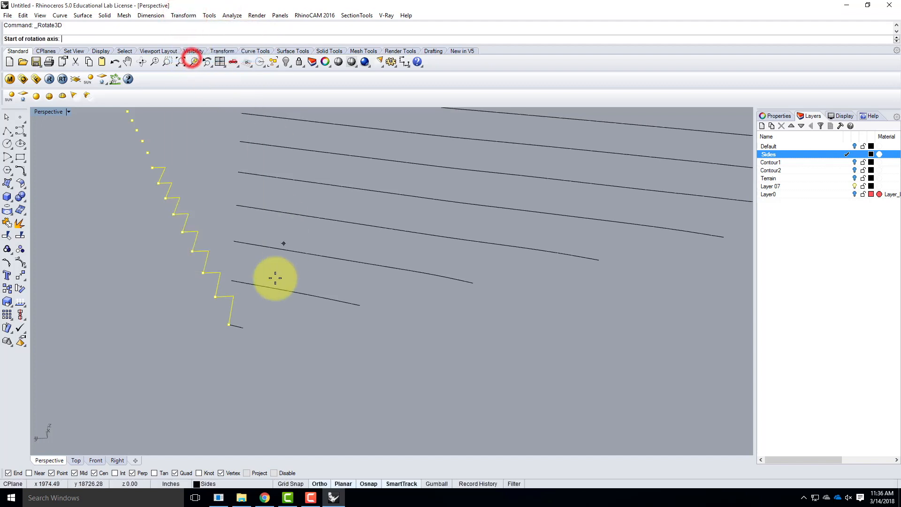
pyautogui.click(229, 324)
pyautogui.moveTo(247, 348); pyautogui.dragTo(230, 329, button='right')
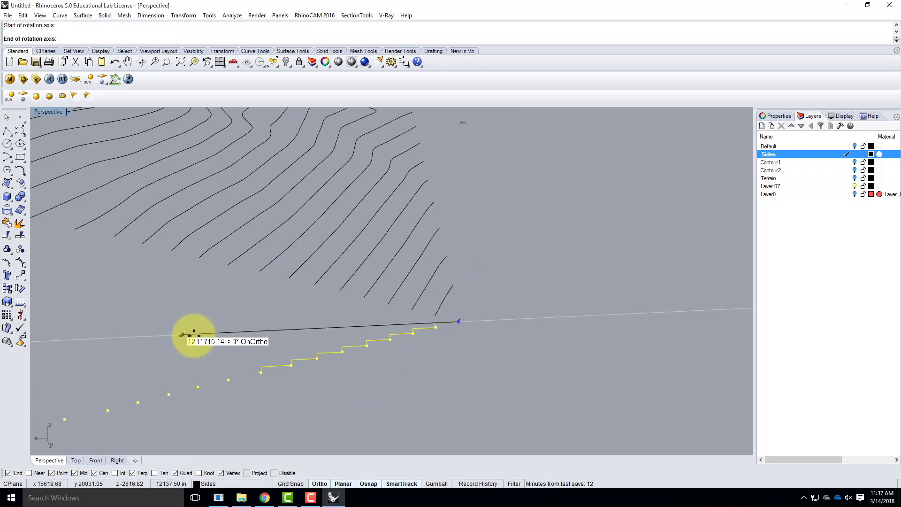
pyautogui.click(181, 335)
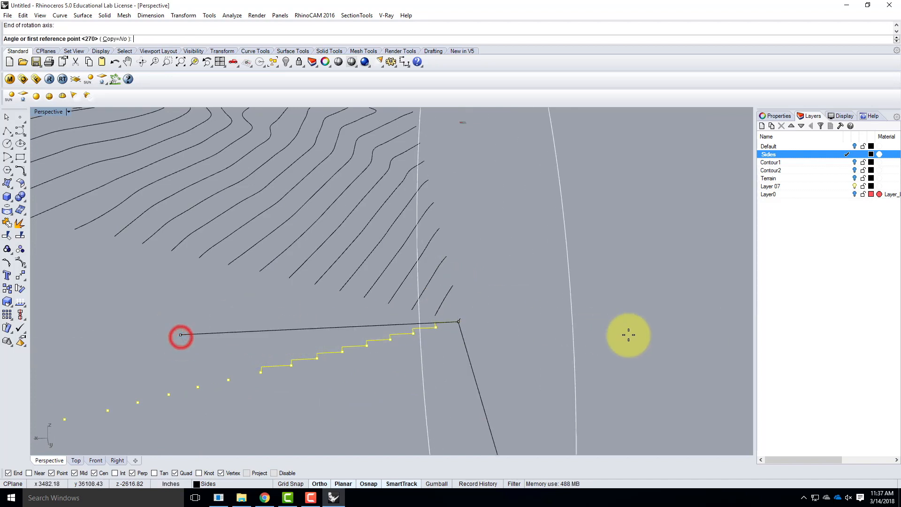
pyautogui.click(474, 372)
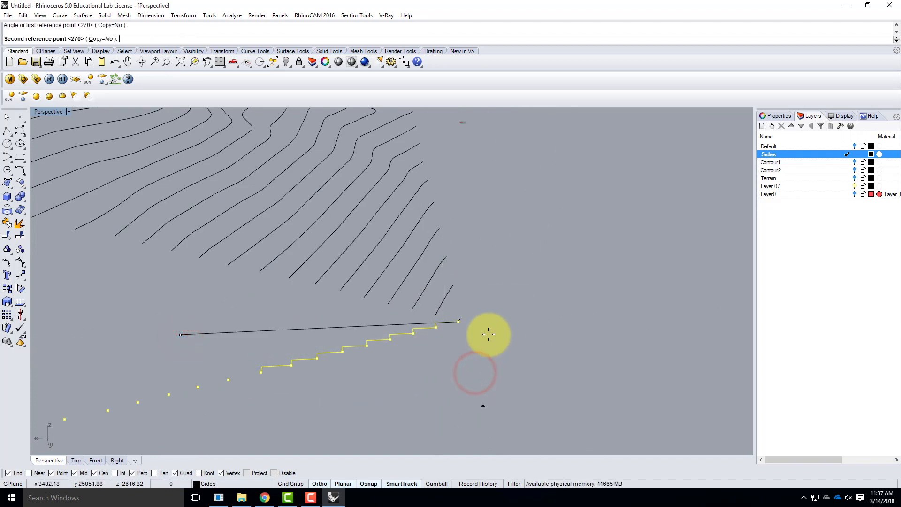
pyautogui.click(487, 258)
pyautogui.moveTo(605, 306); pyautogui.dragTo(578, 276, button='right')
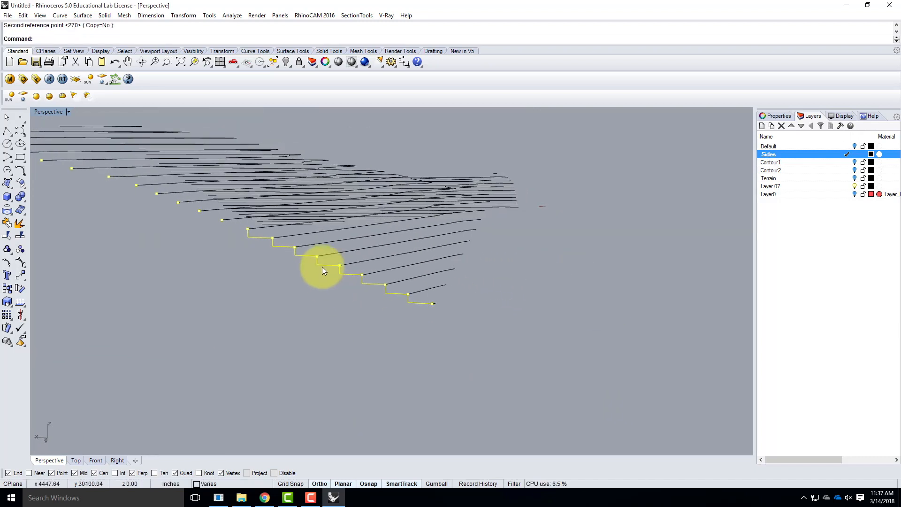
# Examine how the stepped polyline and remaining side points line up with the contour levels in the Front view
pyautogui.doubleClick(47, 113)
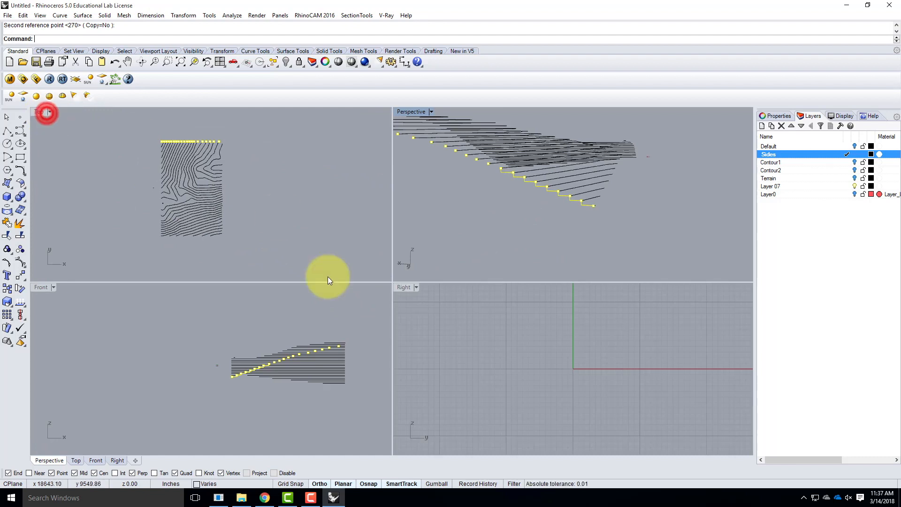
pyautogui.scroll(5, 257, 367)
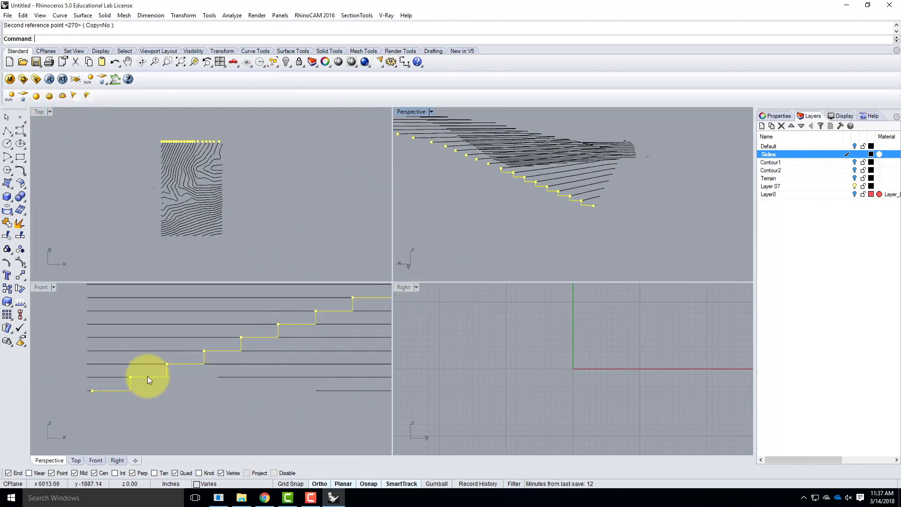
pyautogui.scroll(-2, 146, 382)
pyautogui.scroll(-1, 145, 380)
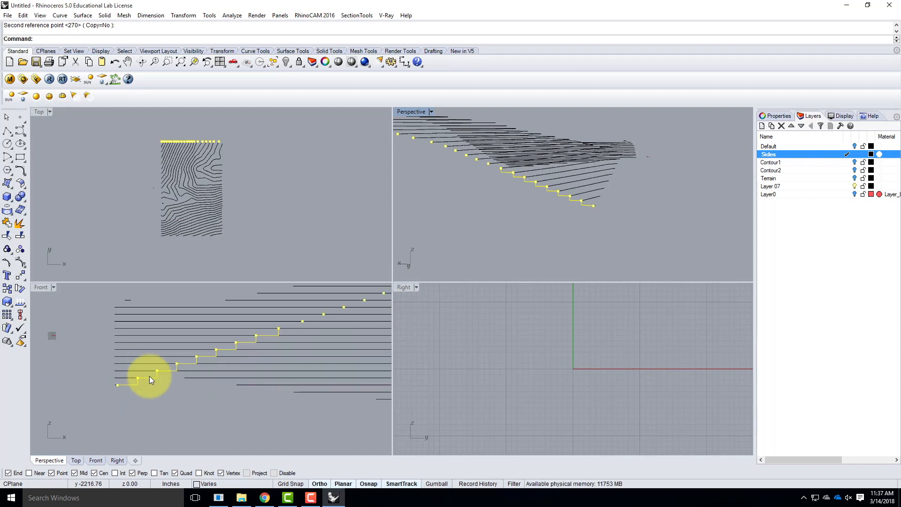
pyautogui.scroll(-3, 85, 383)
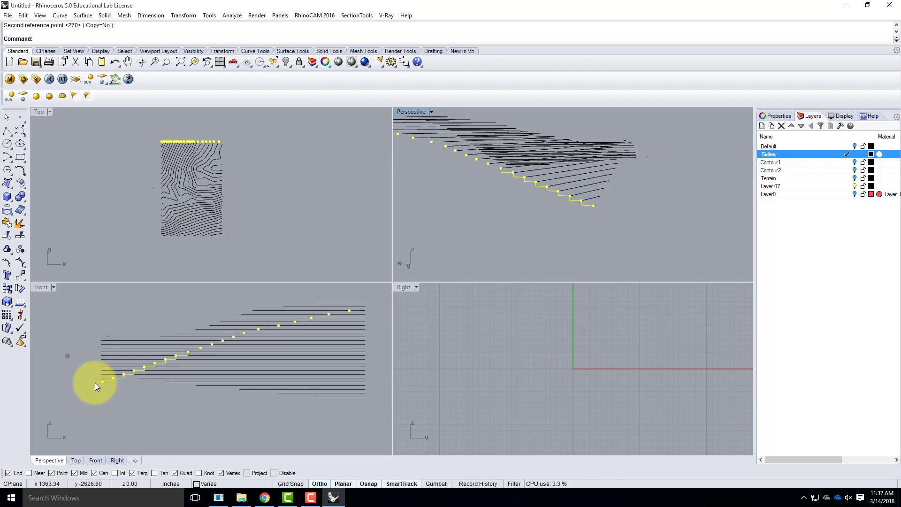
pyautogui.scroll(1, 182, 367)
pyautogui.scroll(2, 145, 365)
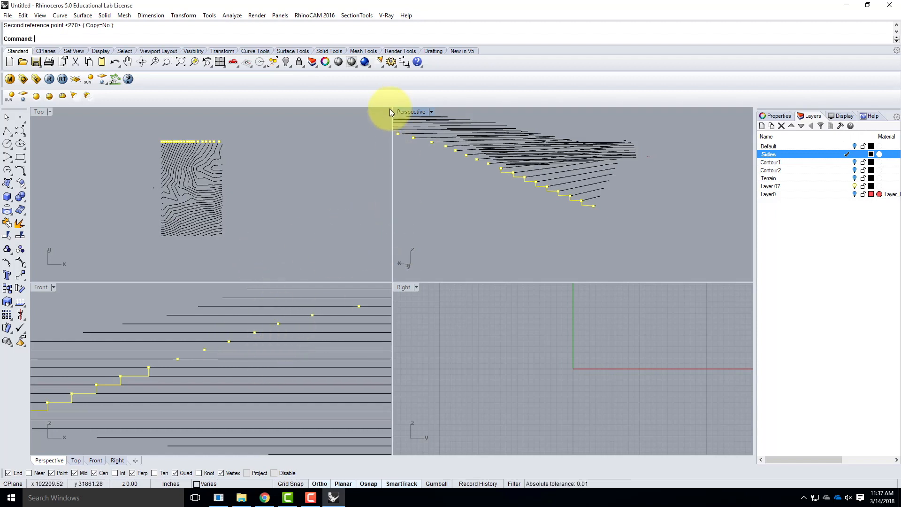
pyautogui.doubleClick(404, 114)
pyautogui.moveTo(509, 203); pyautogui.dragTo(249, 315, button='right')
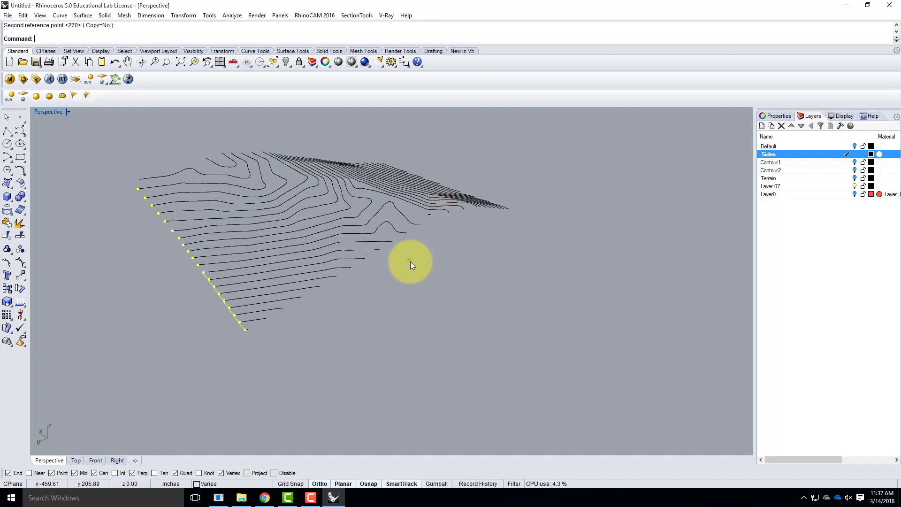
# Configure the grid for all viewports with a grid line count of 2000 and minor grid lines every 12 inches
pyautogui.rightClick(294, 481)
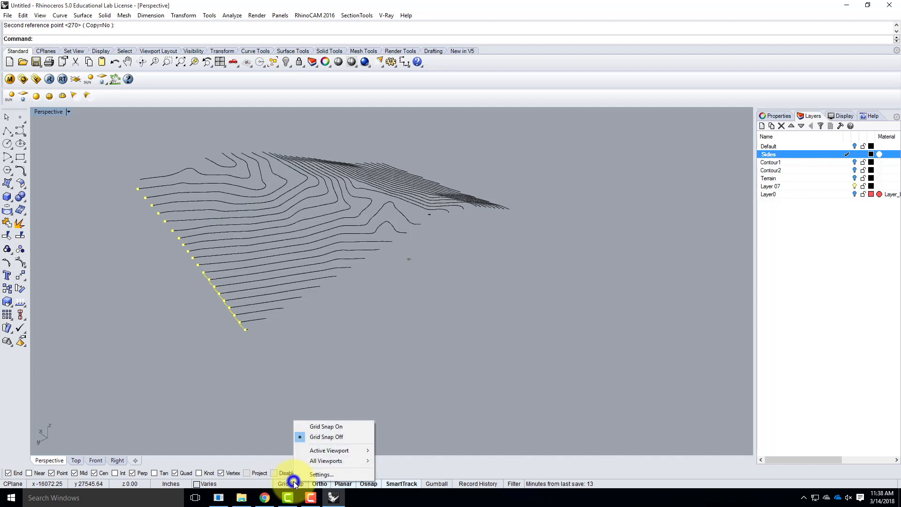
pyautogui.click(330, 473)
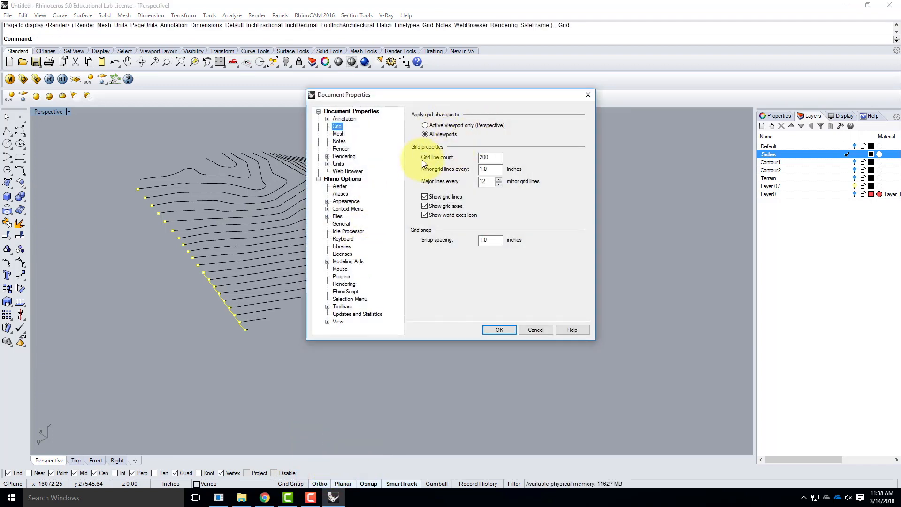
pyautogui.click(492, 157)
pyautogui.write('0')
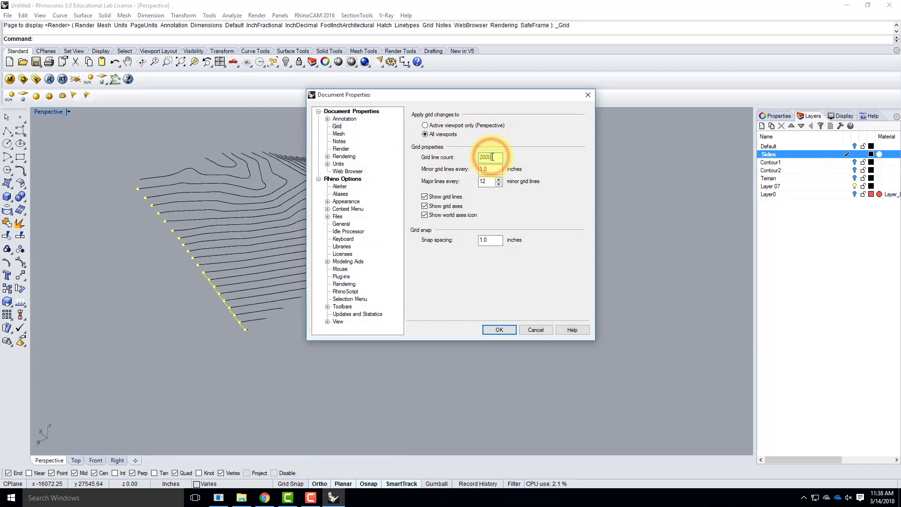
pyautogui.doubleClick(488, 170)
pyautogui.write('12')
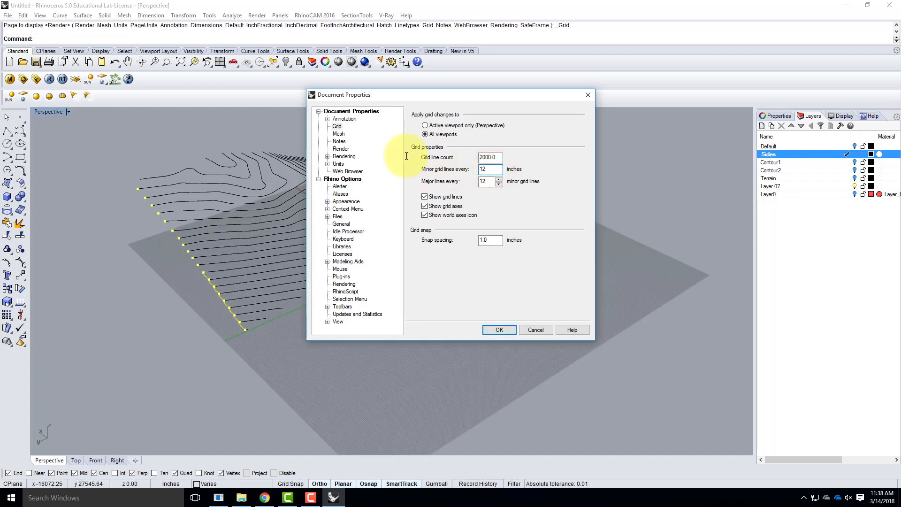
pyautogui.click(491, 157)
pyautogui.click(491, 169)
pyautogui.click(499, 330)
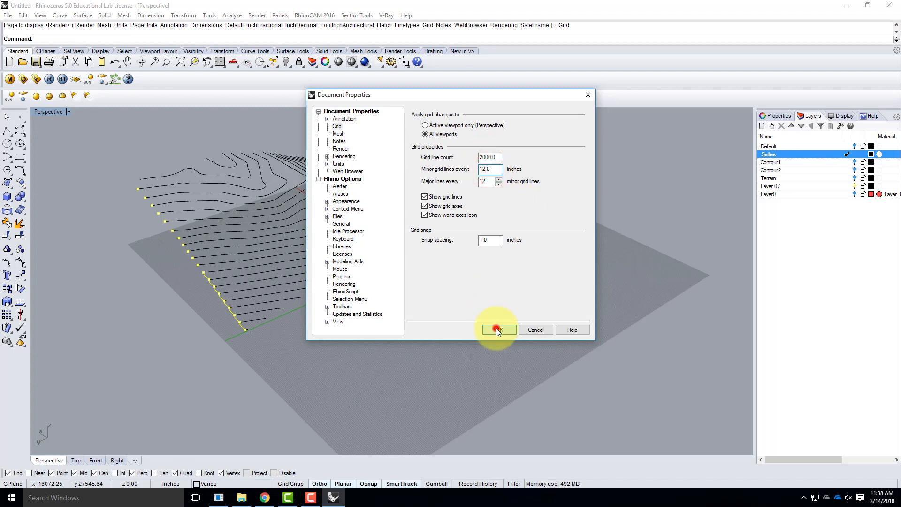
# Start a three-point construction plane with its origin at the terrain's lowest corner and its X axis along the adjacent terrain side
pyautogui.moveTo(543, 305)
pyautogui.mouseDown(button='right')
pyautogui.moveTo(431, 295)
pyautogui.moveTo(408, 283)
pyautogui.moveTo(546, 309)
pyautogui.mouseUp(button='right')
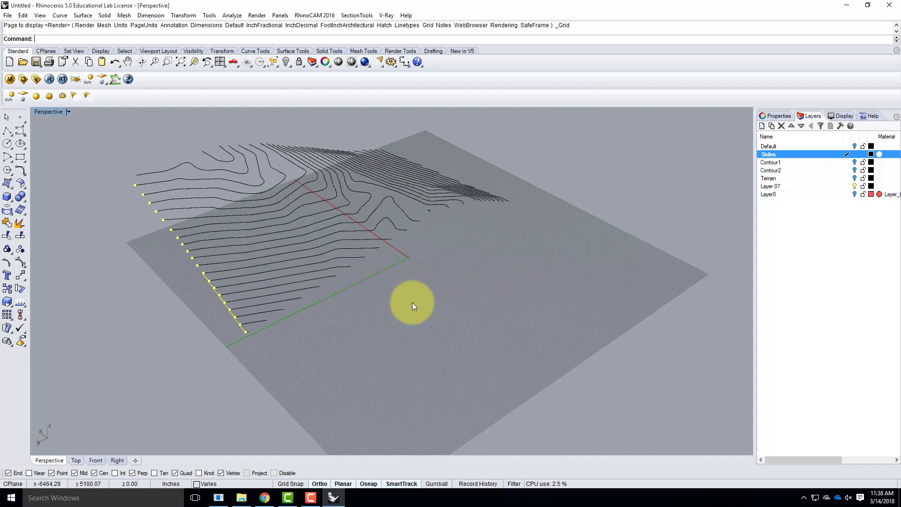
pyautogui.moveTo(445, 301)
pyautogui.mouseDown(button='right')
pyautogui.moveTo(386, 278)
pyautogui.moveTo(395, 307)
pyautogui.moveTo(446, 305)
pyautogui.moveTo(124, 177)
pyautogui.mouseUp(button='right')
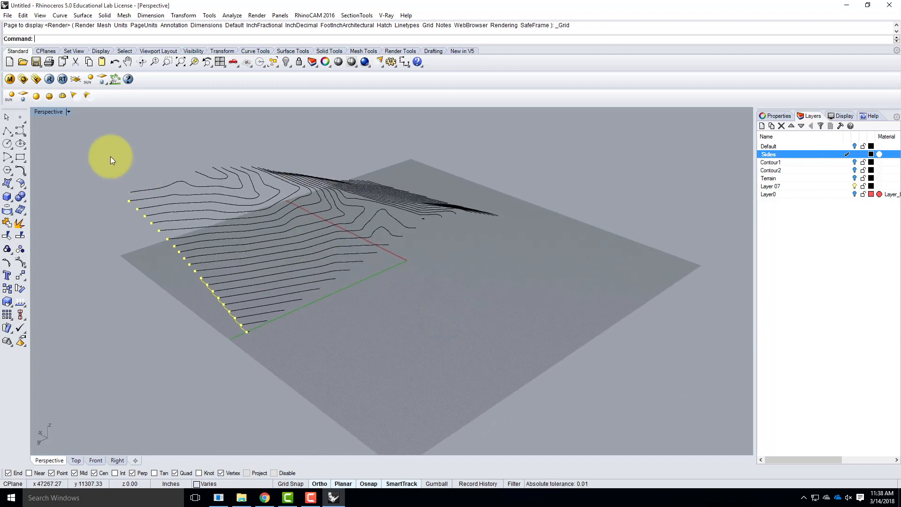
pyautogui.click(68, 112)
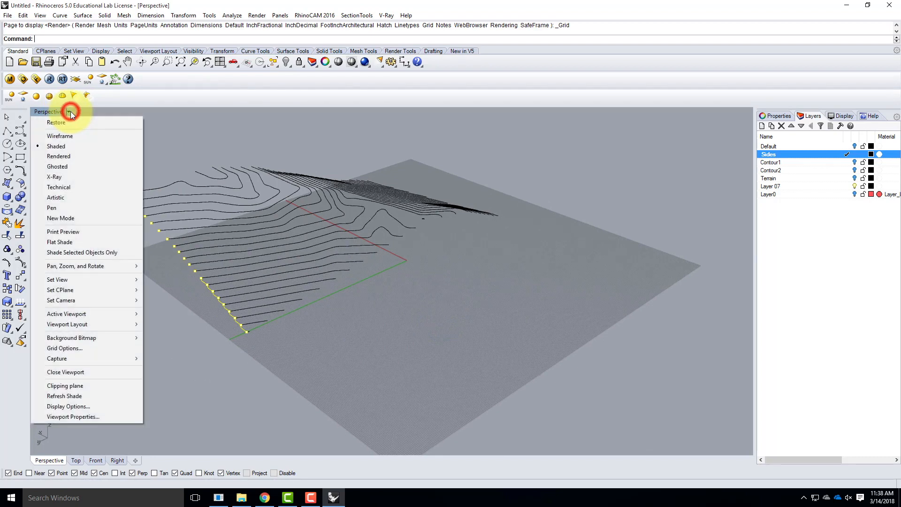
pyautogui.moveTo(66, 291)
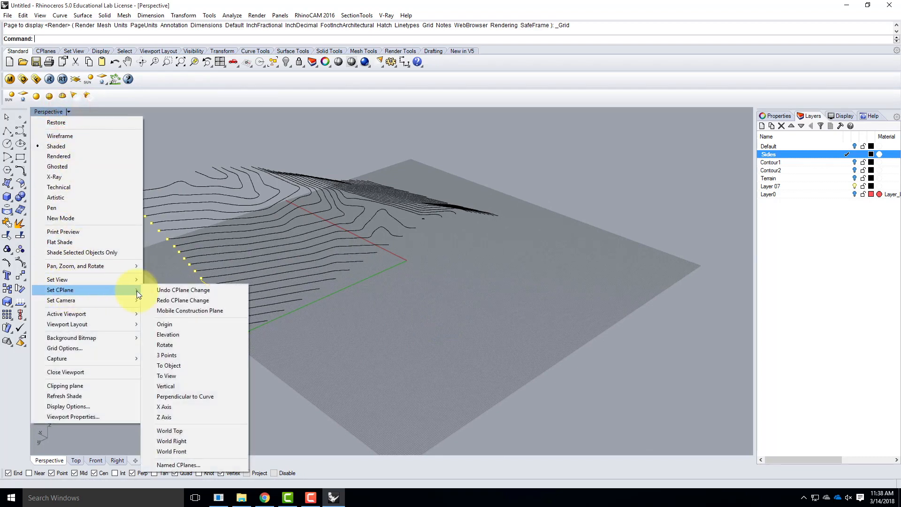
pyautogui.click(183, 356)
pyautogui.scroll(5, 281, 345)
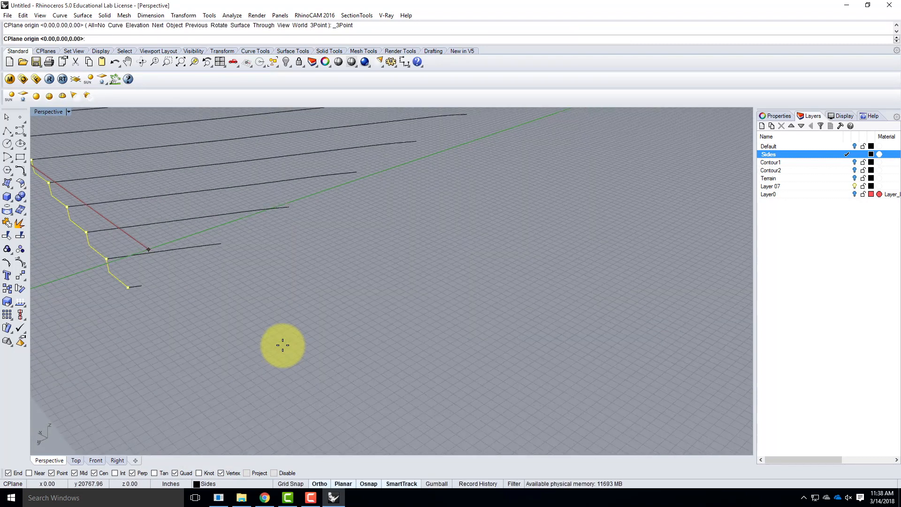
pyautogui.click(146, 284)
pyautogui.scroll(-5, 125, 322)
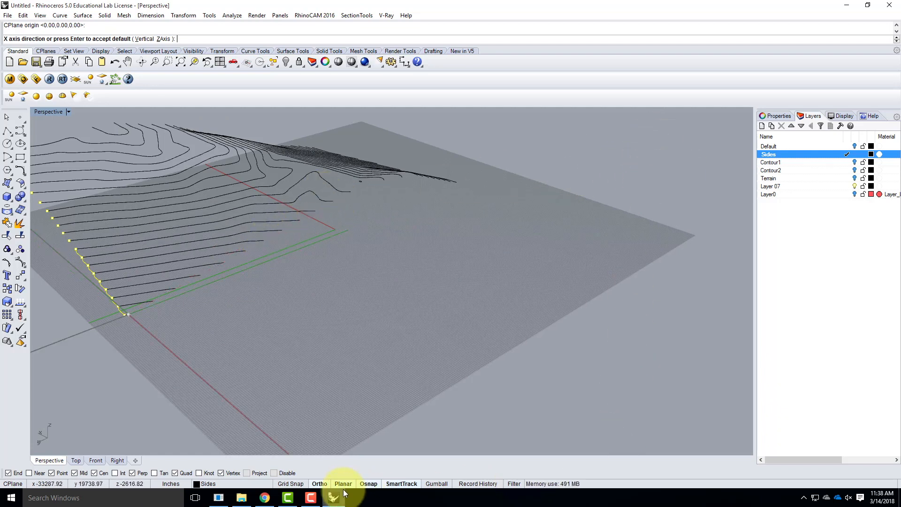
pyautogui.click(657, 153)
# Orient the new construction plane vertically by picking its third point directly above in the Front view
pyautogui.scroll(-5, 581, 248)
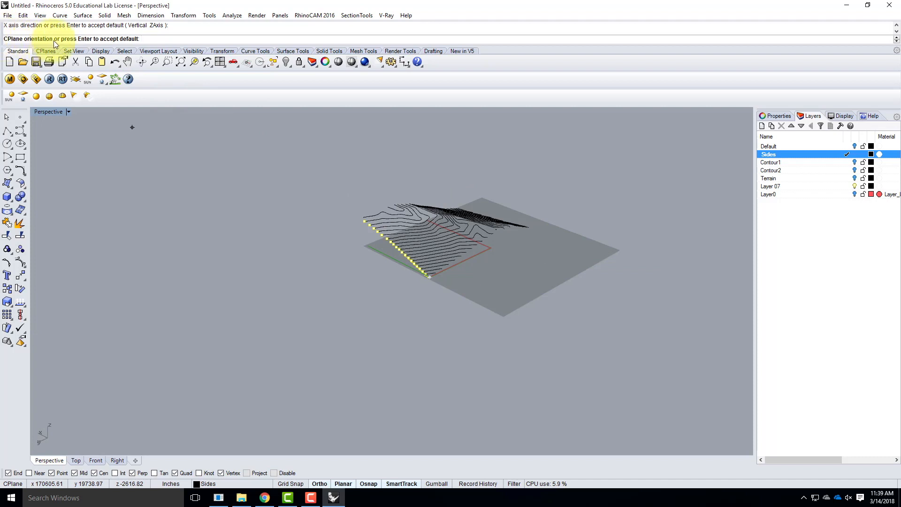
pyautogui.doubleClick(48, 111)
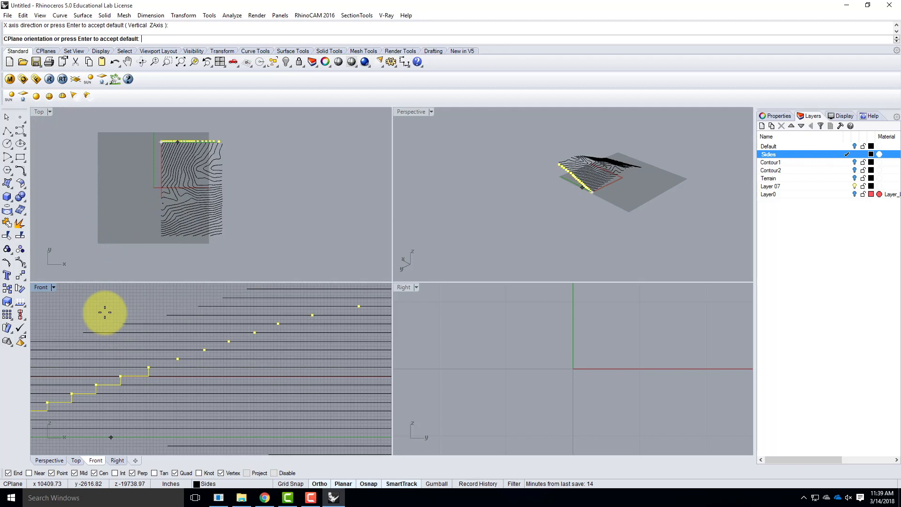
pyautogui.scroll(-5, 107, 317)
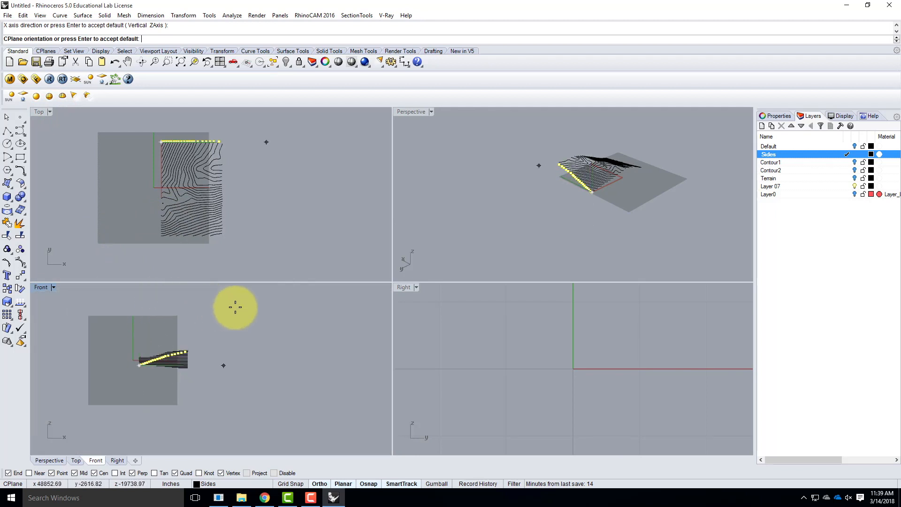
pyautogui.click(186, 299)
pyautogui.moveTo(621, 170); pyautogui.dragTo(440, 164, button='right')
pyautogui.doubleClick(415, 109)
pyautogui.moveTo(396, 299)
pyautogui.mouseDown(button='right')
pyautogui.moveTo(429, 271)
pyautogui.moveTo(529, 233)
pyautogui.moveTo(664, 301)
pyautogui.moveTo(569, 295)
pyautogui.moveTo(459, 372)
pyautogui.moveTo(354, 352)
pyautogui.moveTo(368, 335)
pyautogui.moveTo(441, 342)
pyautogui.moveTo(543, 308)
pyautogui.moveTo(569, 263)
pyautogui.moveTo(542, 298)
pyautogui.mouseUp(button='right')
pyautogui.scroll(7, 538, 241)
pyautogui.moveTo(374, 273); pyautogui.dragTo(426, 279, button='right')
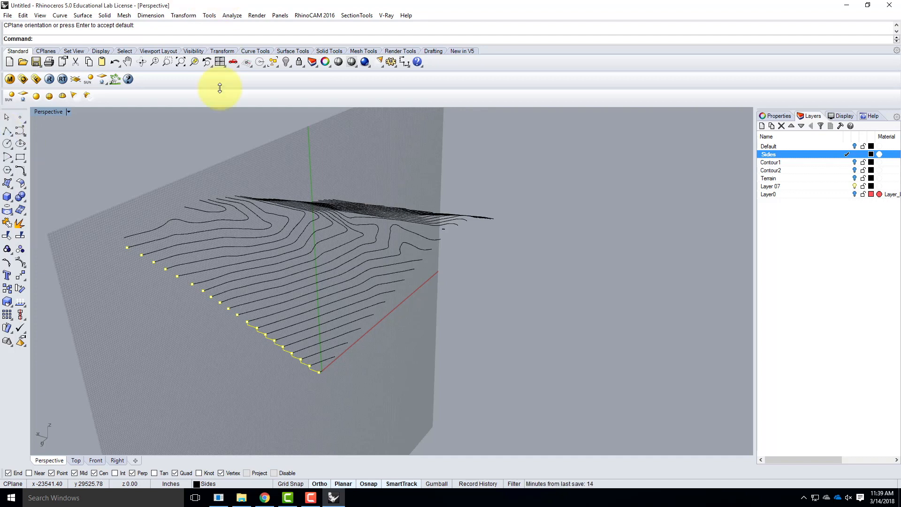
# Start a polyline at the lowest corner on the vertical construction plane and draw four right-angled steps through the contour ends
pyautogui.click(7, 132)
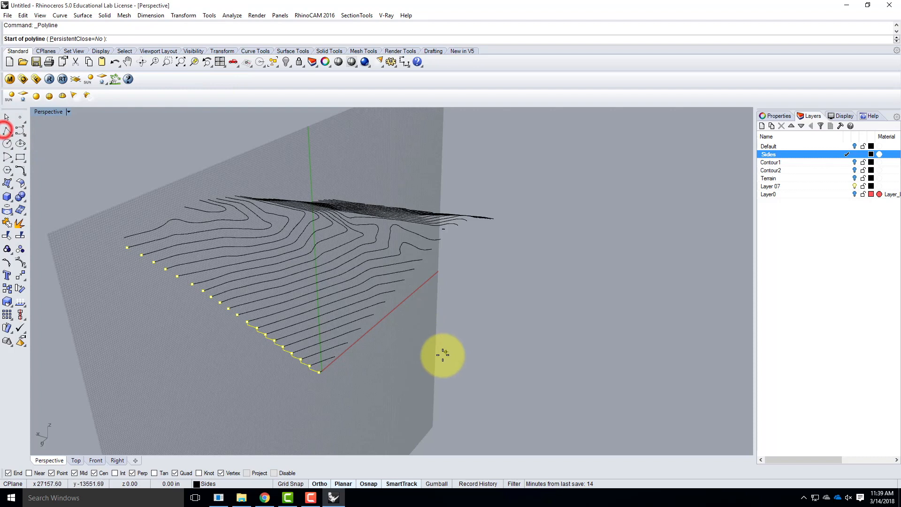
pyautogui.scroll(3, 403, 360)
pyautogui.scroll(2, 300, 391)
pyautogui.click(291, 354)
pyautogui.click(345, 308)
pyautogui.click(343, 298)
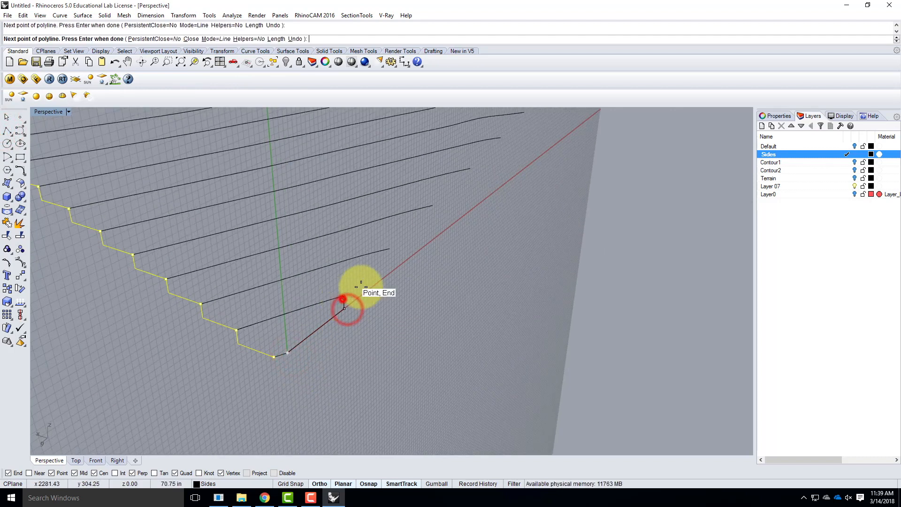
pyautogui.click(391, 252)
pyautogui.click(390, 249)
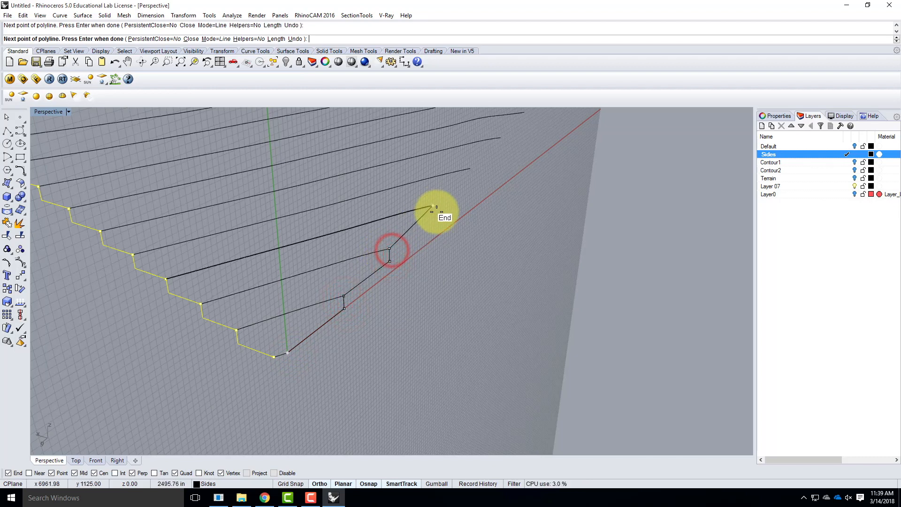
pyautogui.click(430, 207)
pyautogui.click(432, 205)
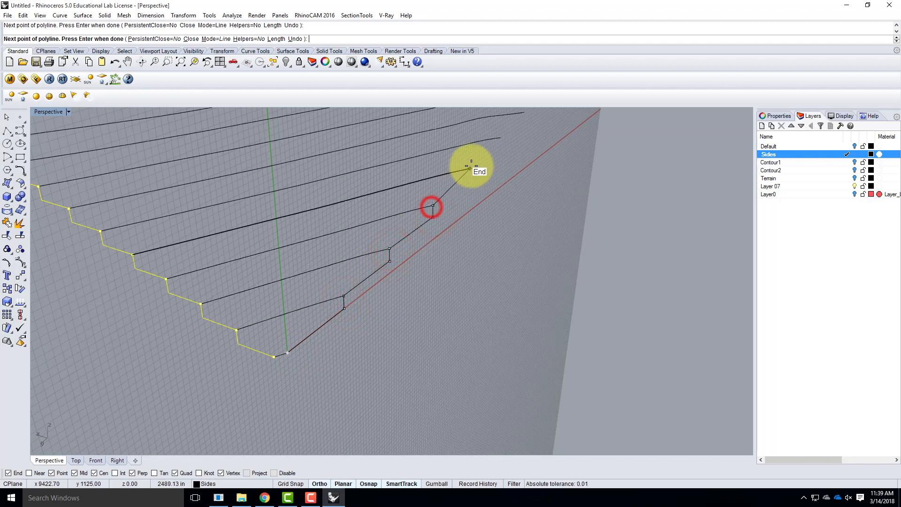
pyautogui.click(471, 179)
pyautogui.click(470, 167)
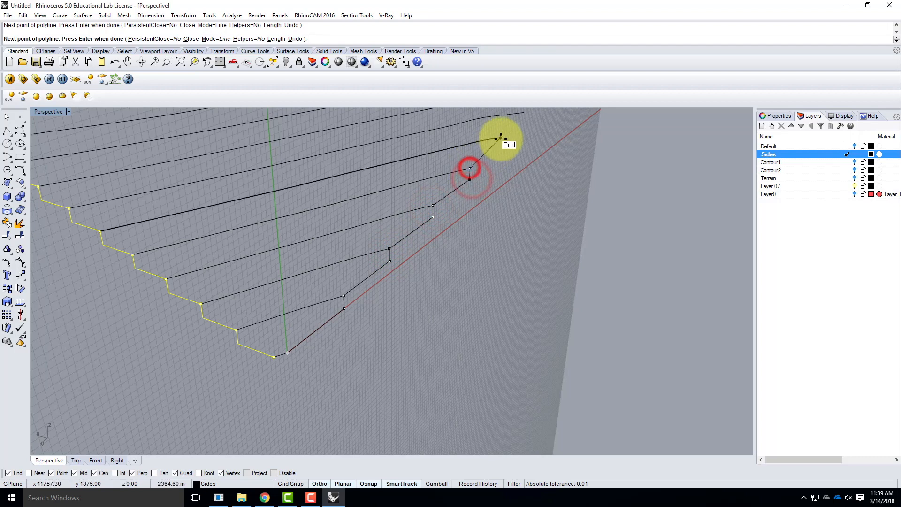
# Continue the stepped polyline through the next four contour ends along the same terrain side and finish it
pyautogui.click(500, 149)
pyautogui.scroll(-5, 281, 300)
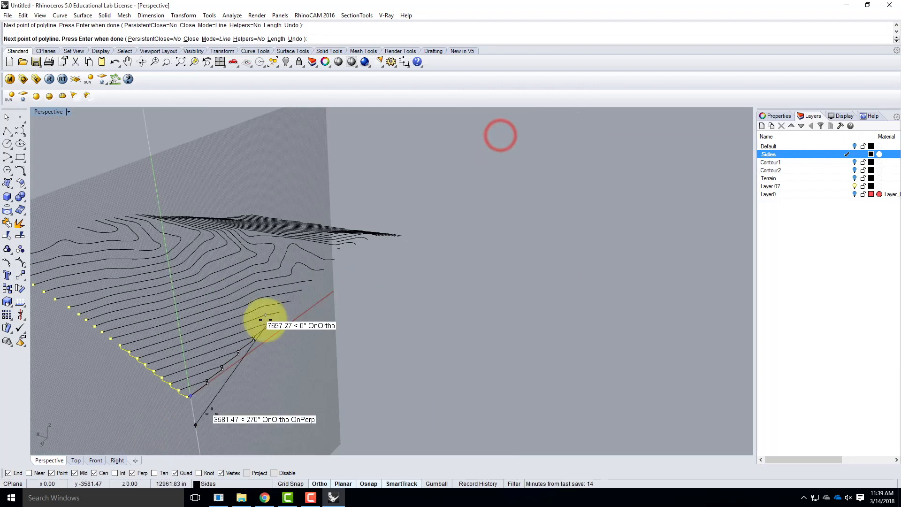
pyautogui.scroll(5, 286, 314)
pyautogui.click(246, 378)
pyautogui.click(273, 349)
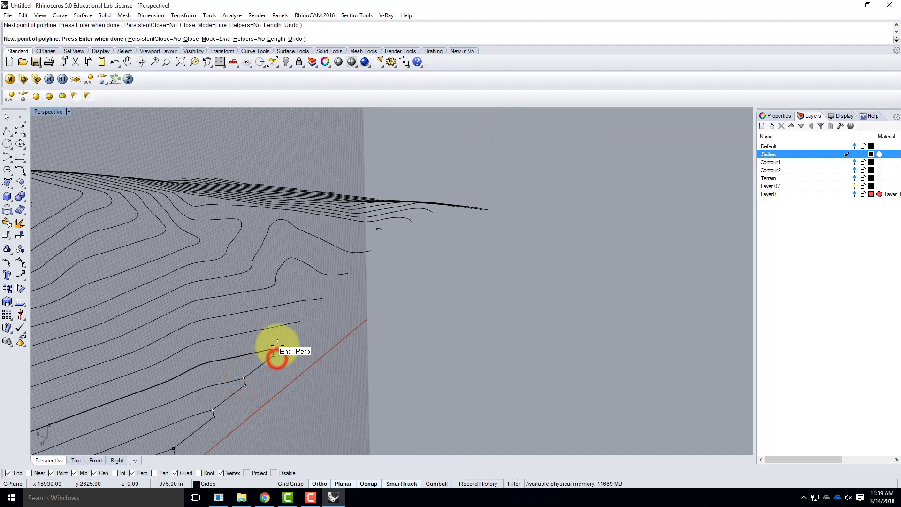
pyautogui.click(303, 326)
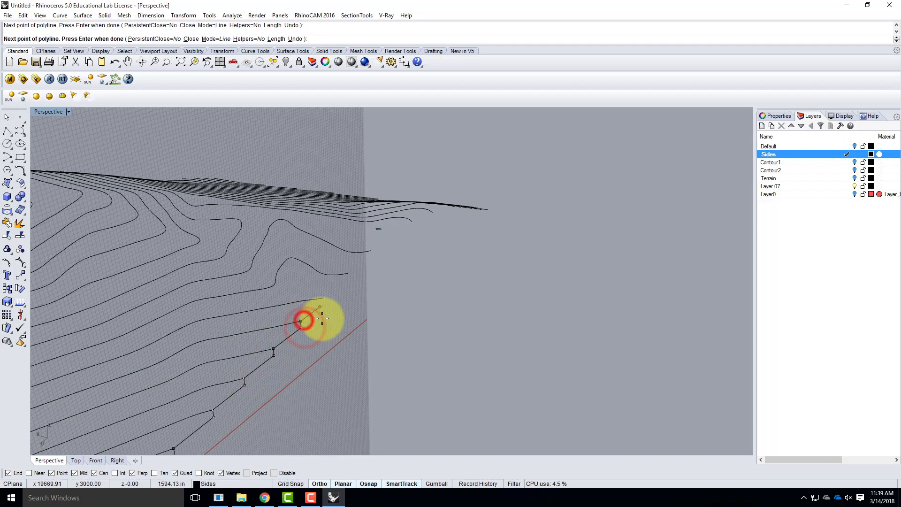
pyautogui.press('Return')
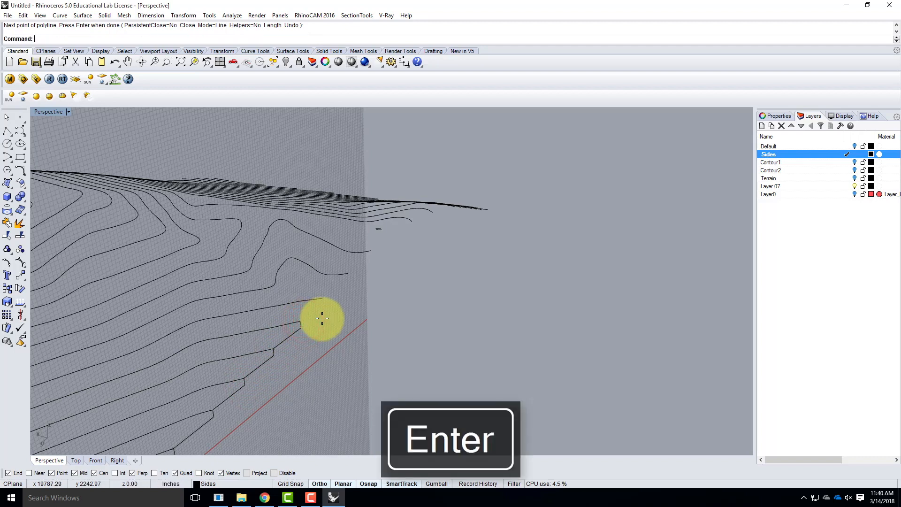
# Review the grid line count and minor grid line spacing in the grid settings for all viewports
pyautogui.rightClick(294, 482)
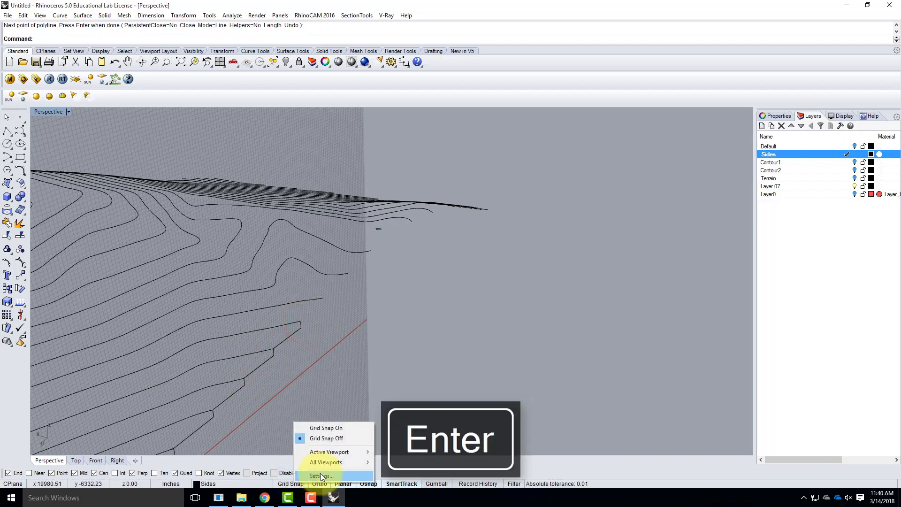
pyautogui.click(317, 474)
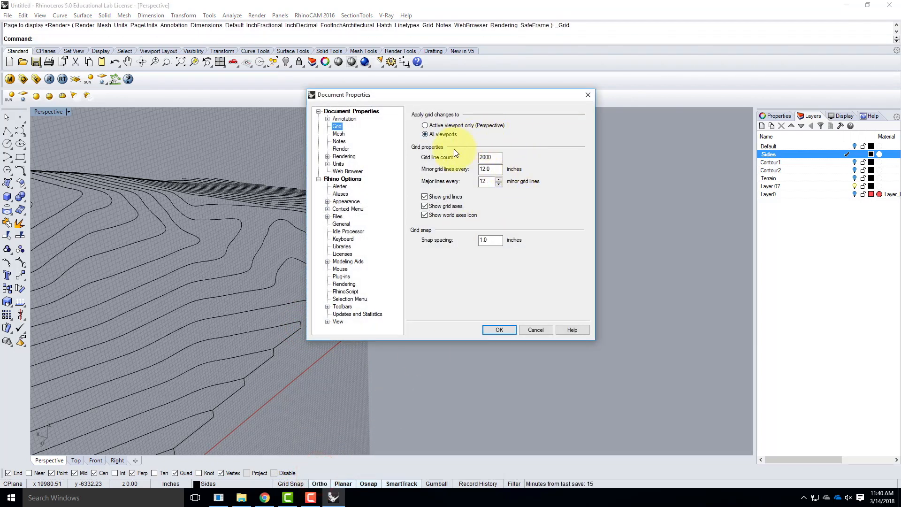
pyautogui.click(493, 158)
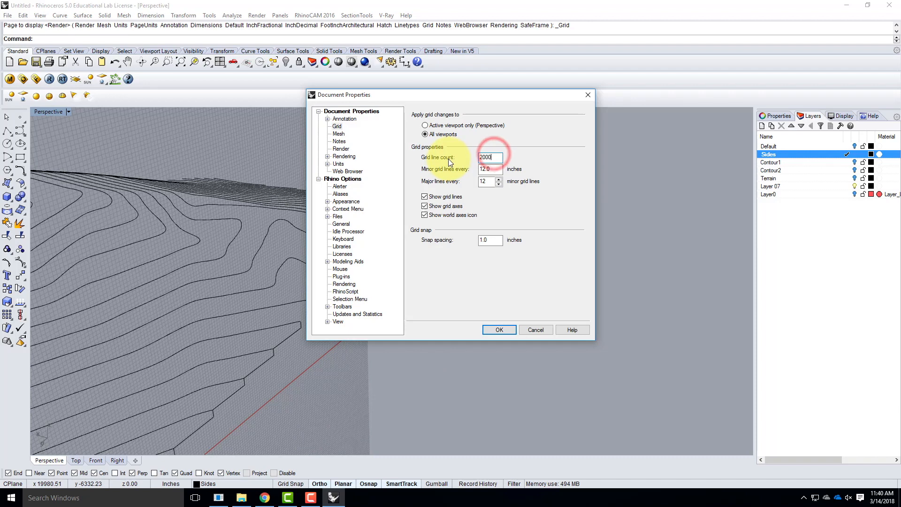
pyautogui.click(490, 168)
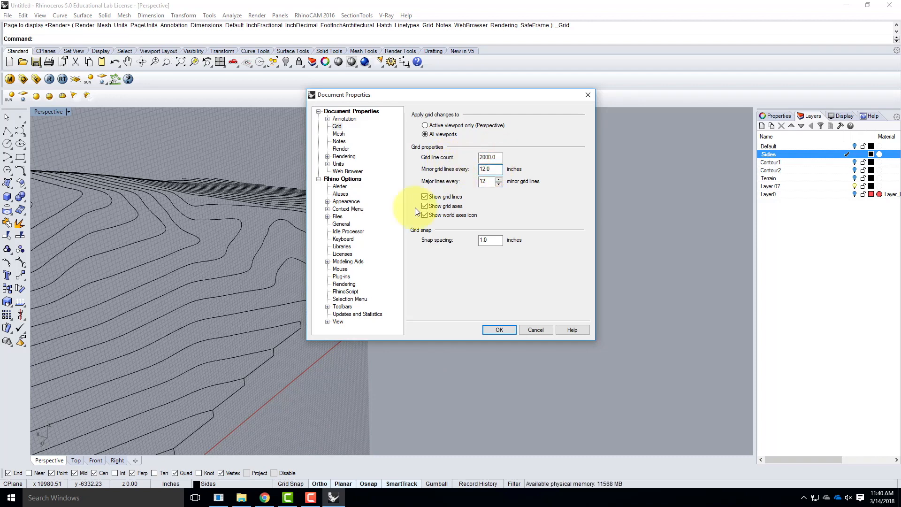
pyautogui.click(515, 332)
# Reset the Perspective viewport's construction plane to World Top
pyautogui.scroll(-2, 329, 295)
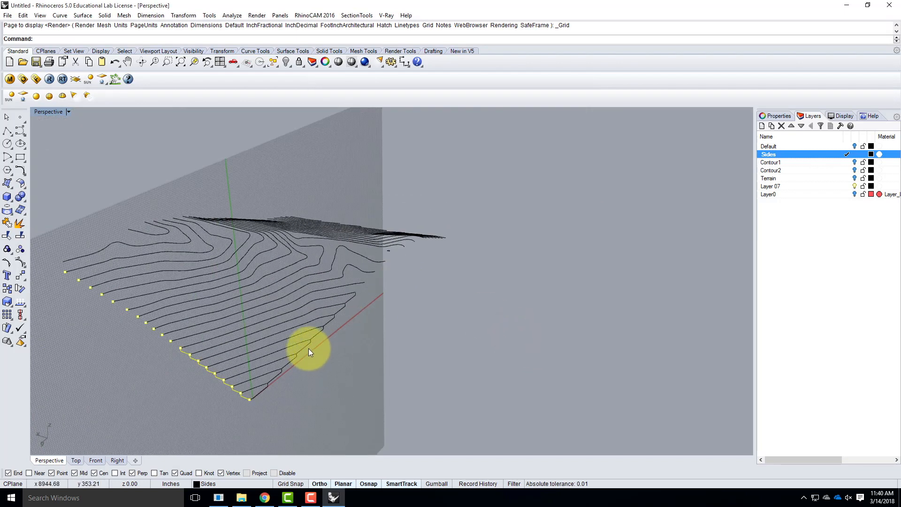
pyautogui.scroll(-2, 304, 345)
pyautogui.click(69, 115)
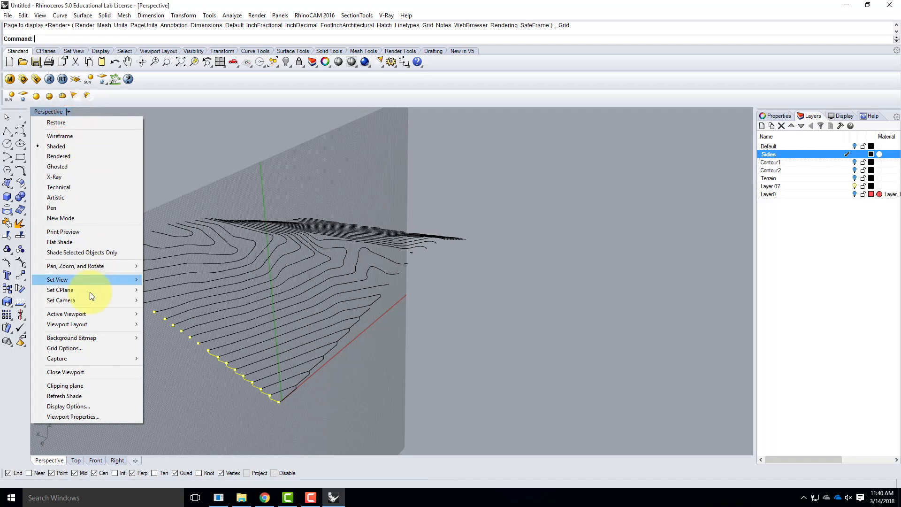
pyautogui.moveTo(85, 291)
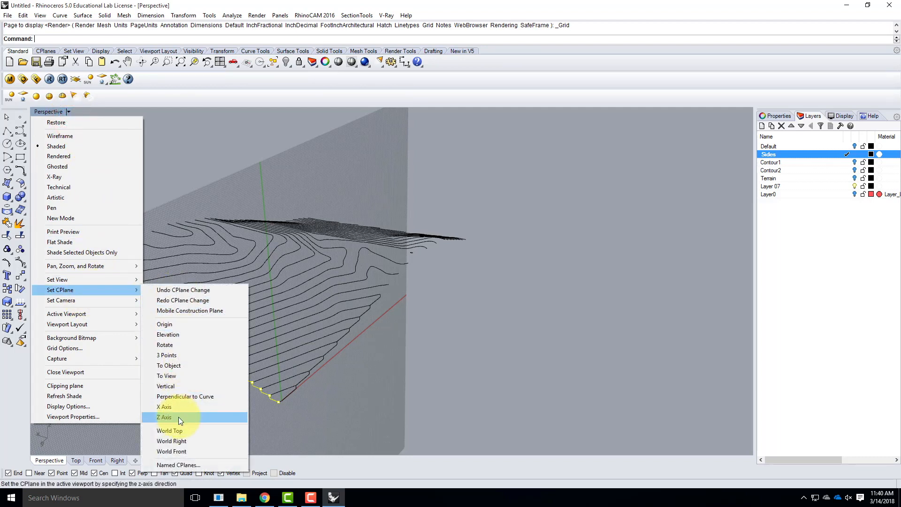
pyautogui.click(181, 431)
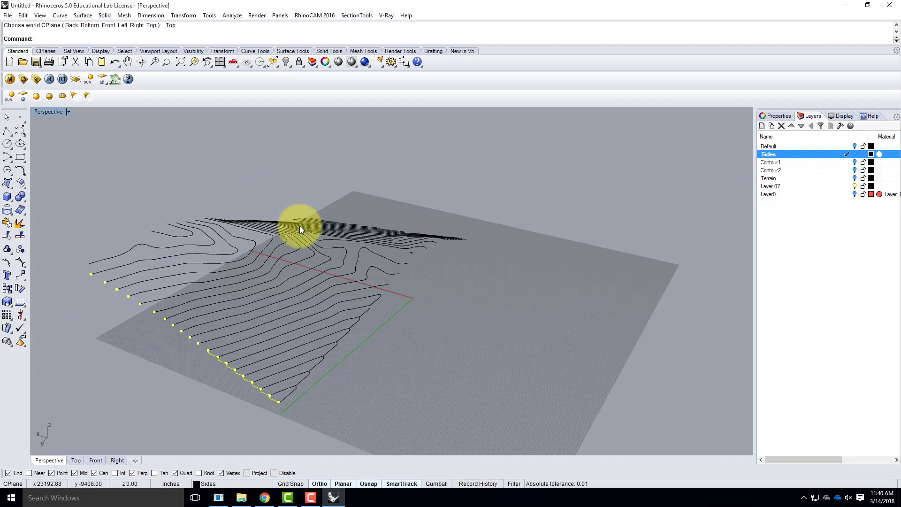
pyautogui.moveTo(159, 272); pyautogui.dragTo(364, 241, button='right')
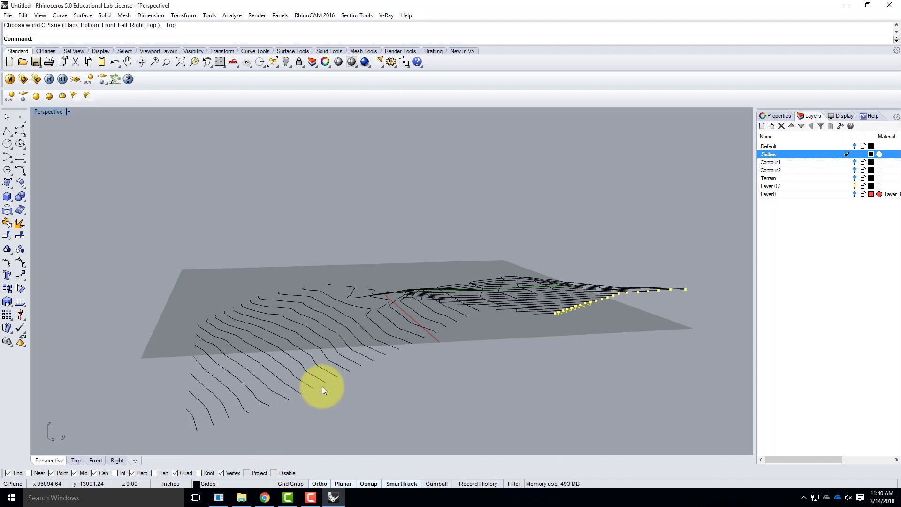
pyautogui.moveTo(635, 277); pyautogui.dragTo(479, 293, button='right')
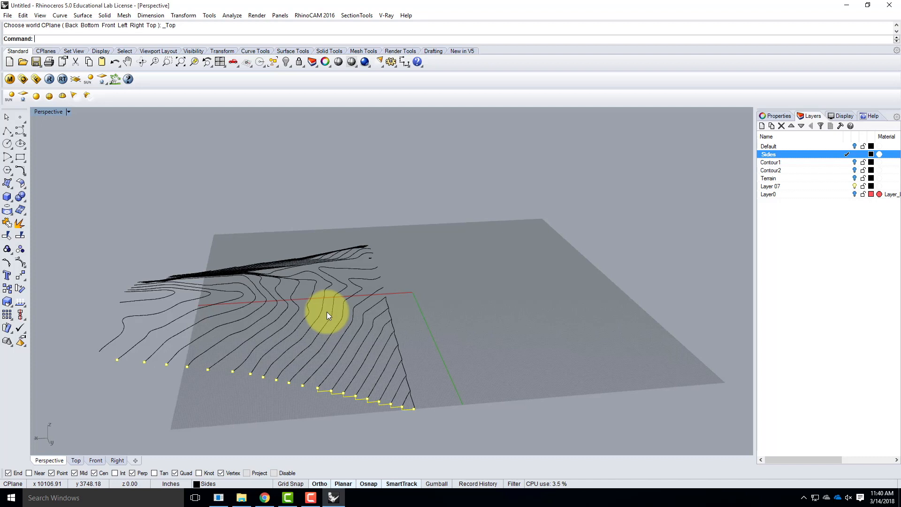
pyautogui.moveTo(465, 273); pyautogui.dragTo(342, 337, button='right')
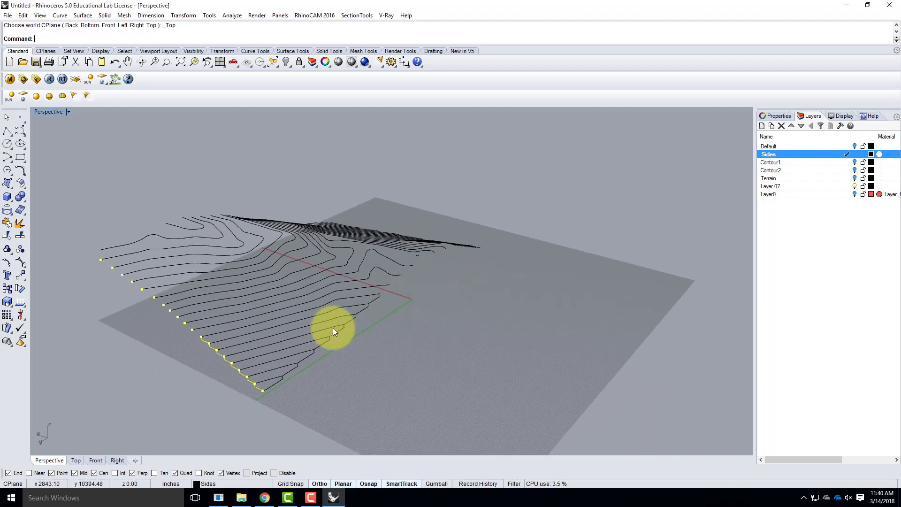
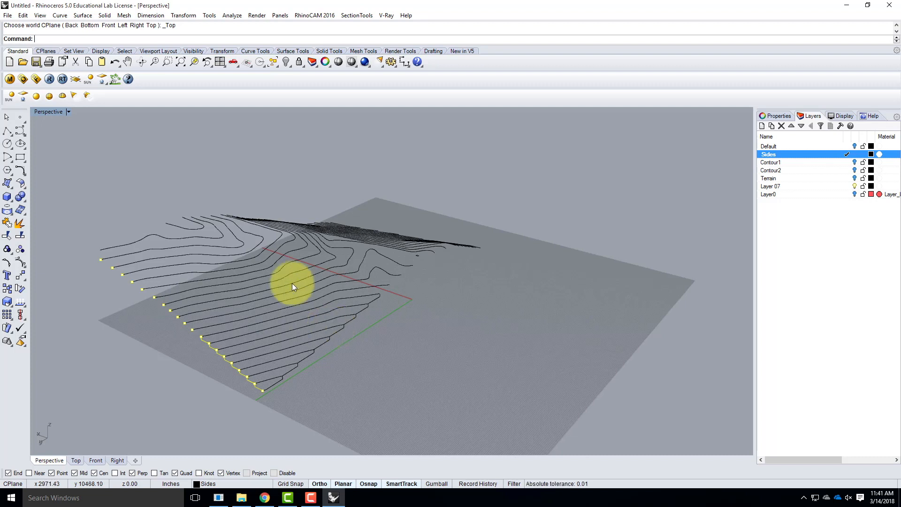
# Start a new Rhinoceros session with the recent file Ex212_S2018.3dm and decline all V-Ray crash reports
pyautogui.scroll(-2, 264, 300)
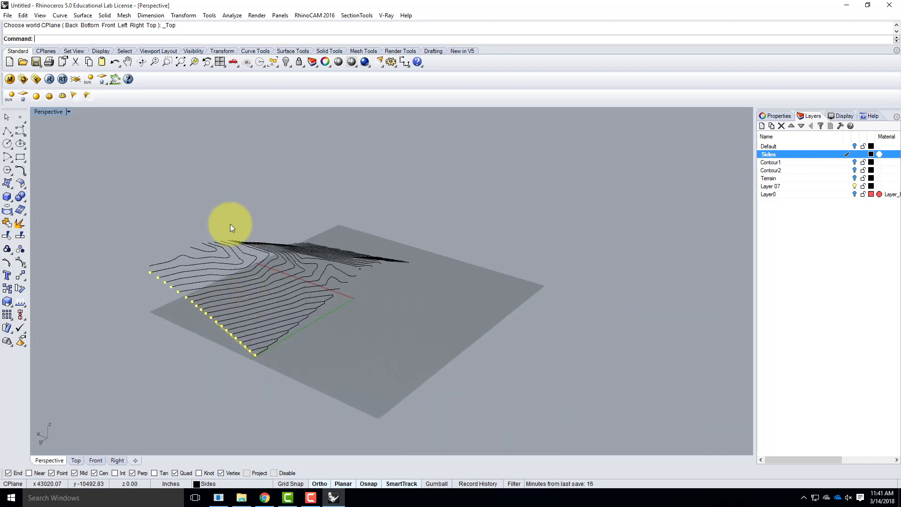
pyautogui.click(8, 15)
pyautogui.click(9, 15)
pyautogui.click(847, 5)
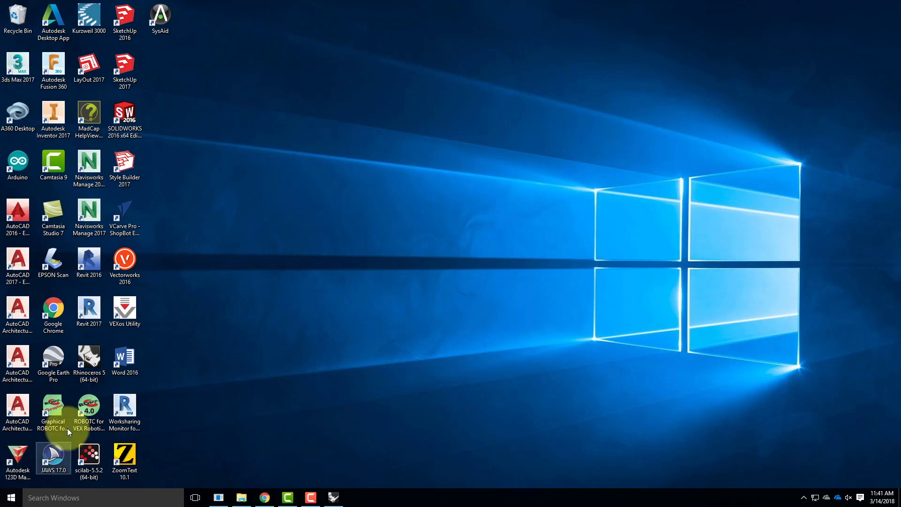
pyautogui.doubleClick(88, 360)
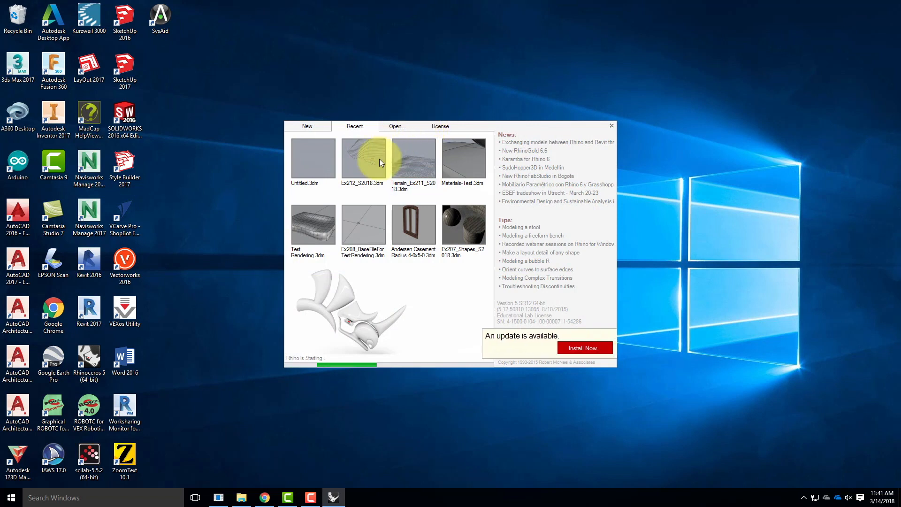
pyautogui.click(353, 159)
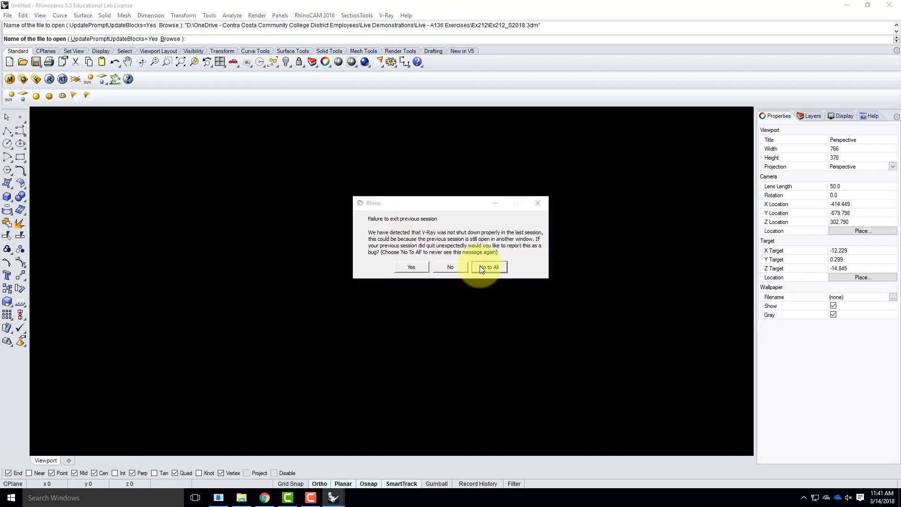
pyautogui.click(498, 266)
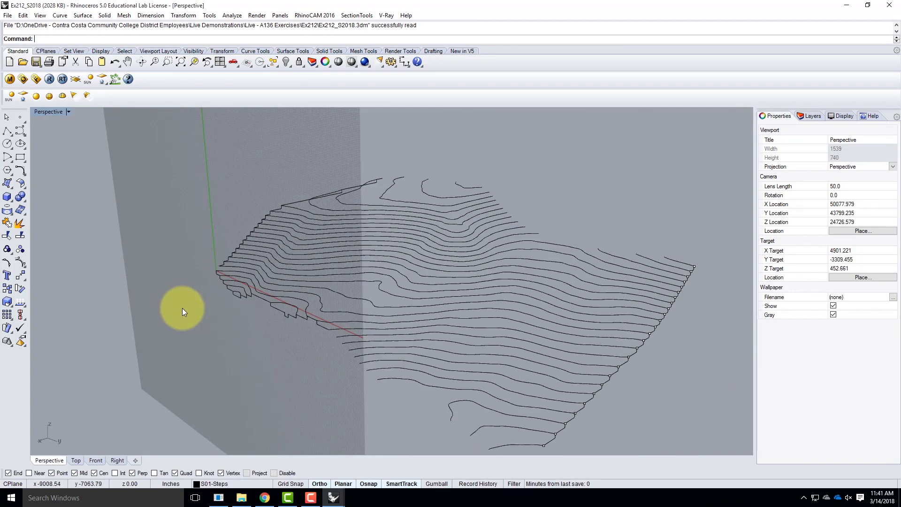
# Start a polyline at the end of the existing side profile and draw three right-angled steps down through the contour ends
pyautogui.scroll(-2, 182, 308)
pyautogui.scroll(2, 352, 373)
pyautogui.moveTo(348, 372); pyautogui.dragTo(409, 349, button='right')
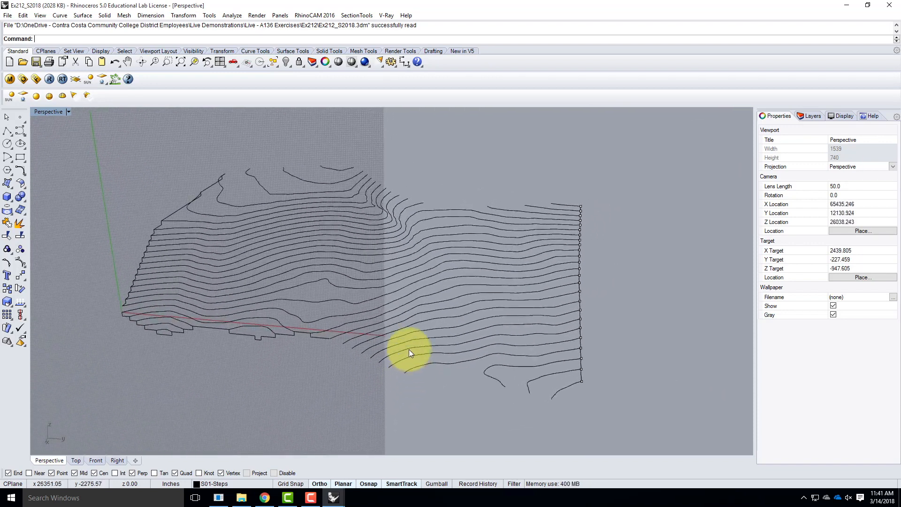
pyautogui.click(7, 131)
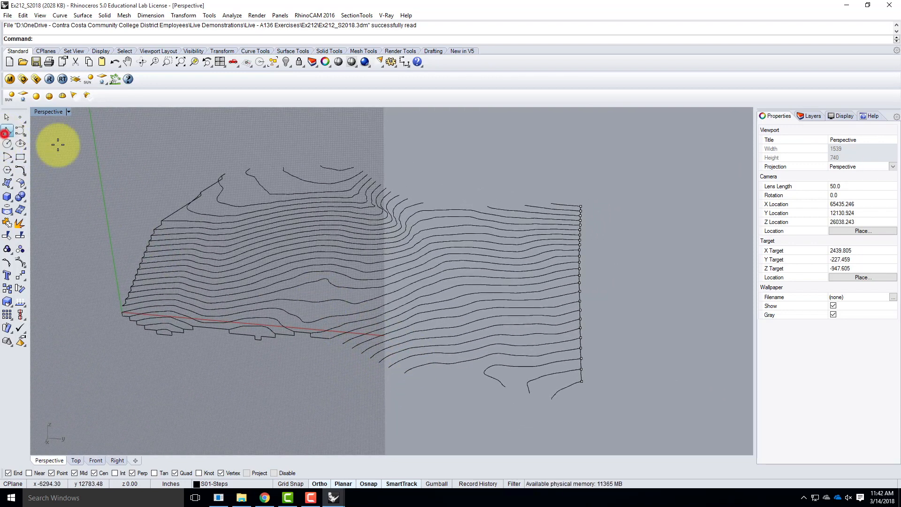
pyautogui.scroll(5, 345, 366)
pyautogui.click(303, 301)
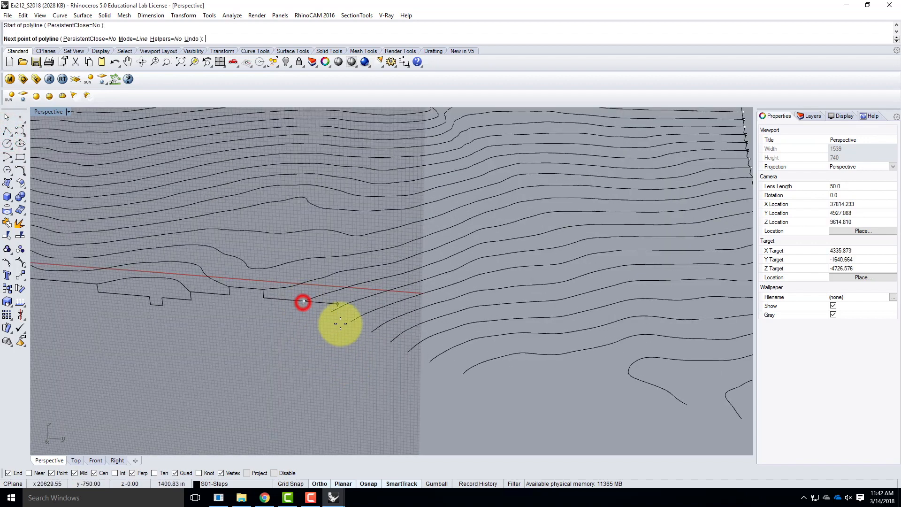
pyautogui.click(304, 309)
pyautogui.click(331, 311)
pyautogui.click(332, 321)
pyautogui.click(350, 322)
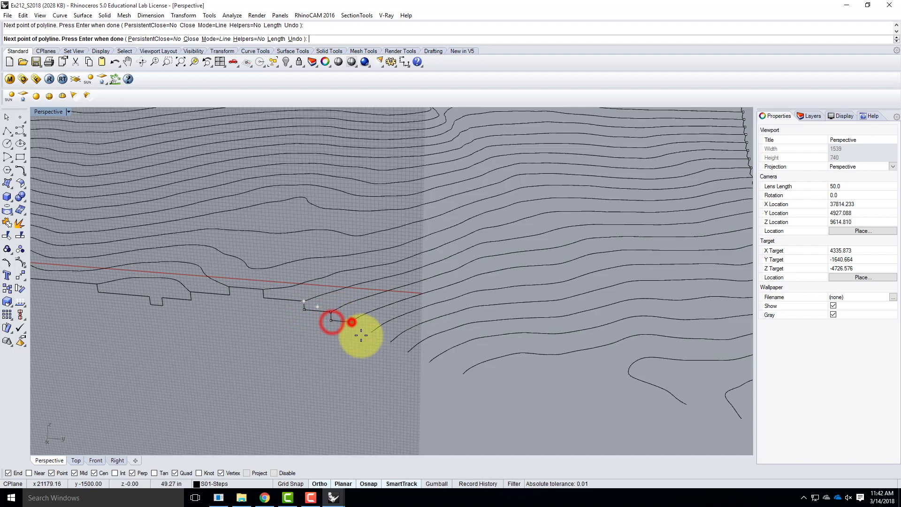
pyautogui.click(351, 334)
pyautogui.click(369, 333)
# Continue the stepped polyline down through the next four contour ends along the same terrain side
pyautogui.click(372, 341)
pyautogui.click(391, 342)
pyautogui.click(391, 351)
pyautogui.click(407, 353)
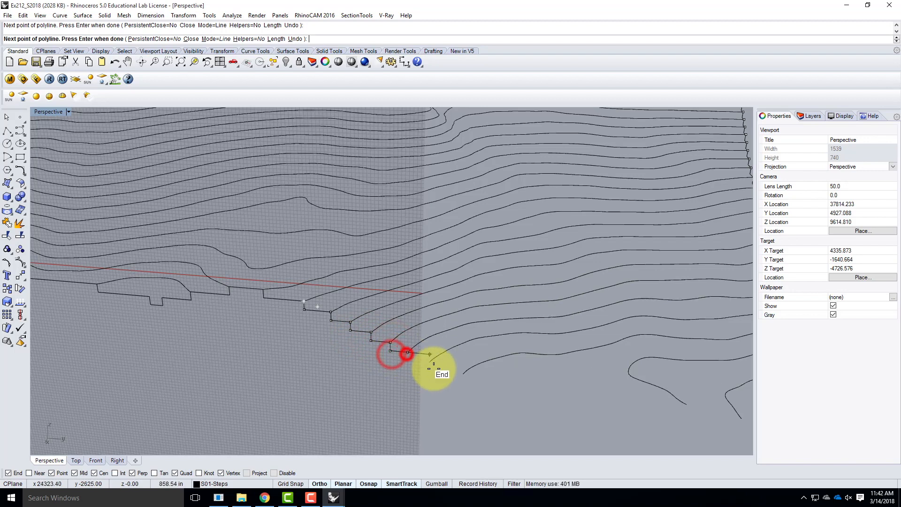
pyautogui.click(407, 360)
pyautogui.click(430, 362)
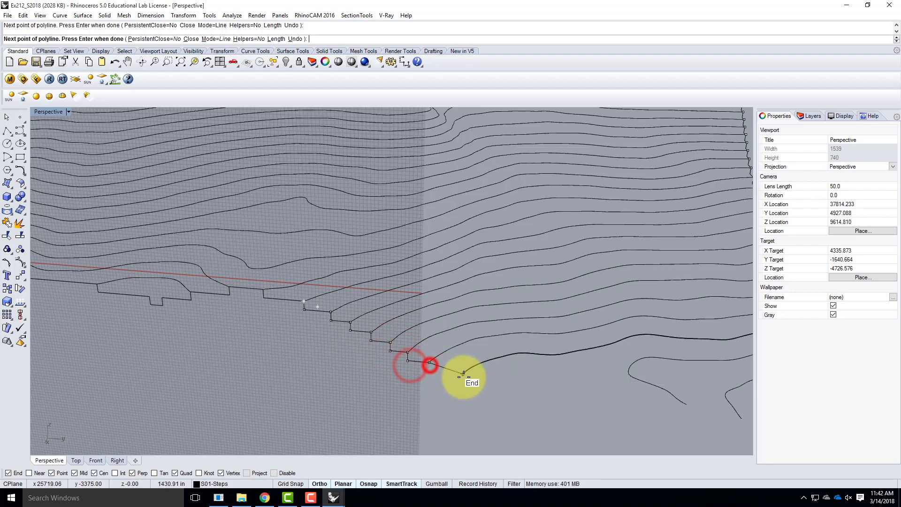
pyautogui.click(429, 370)
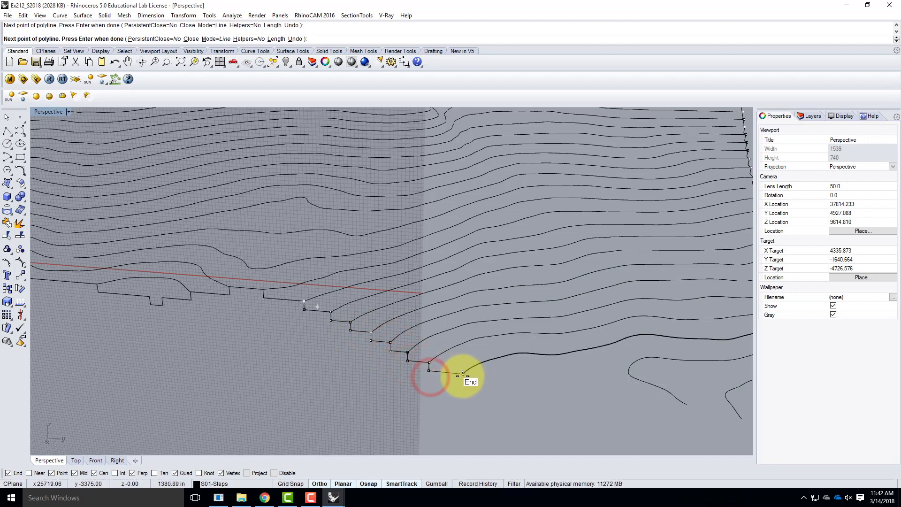
pyautogui.click(462, 375)
# Add the last three steps through the lowest contour ends, including the long horizontal run, and finish the polyline
pyautogui.scroll(-4, 346, 322)
pyautogui.scroll(3, 402, 365)
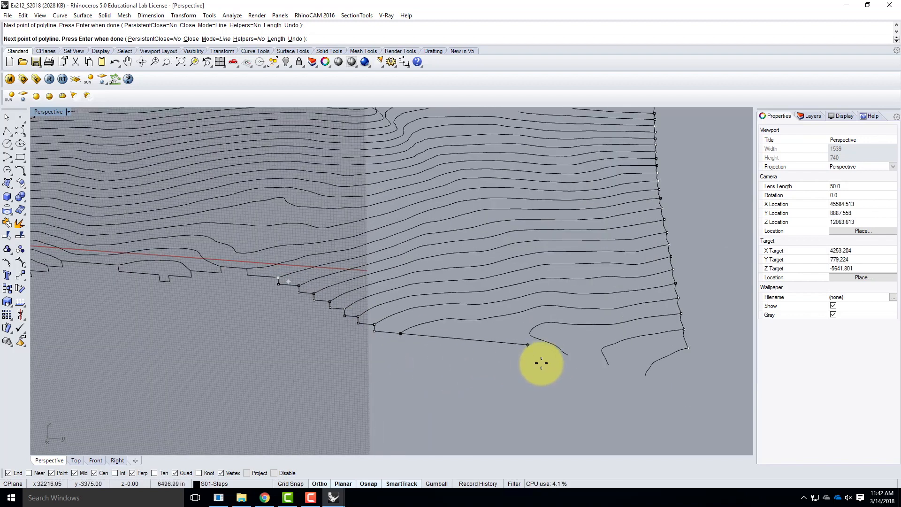
pyautogui.click(405, 346)
pyautogui.click(565, 354)
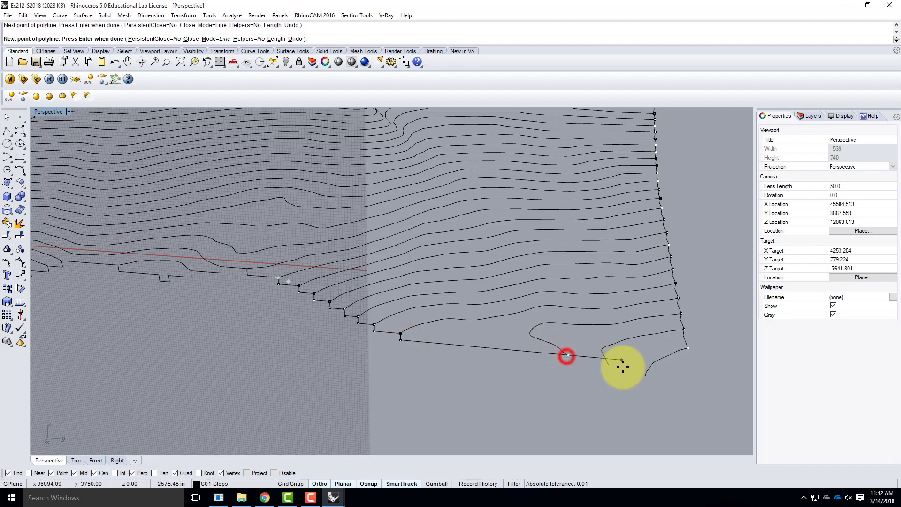
pyautogui.click(570, 367)
pyautogui.click(610, 366)
pyautogui.click(607, 372)
pyautogui.click(646, 376)
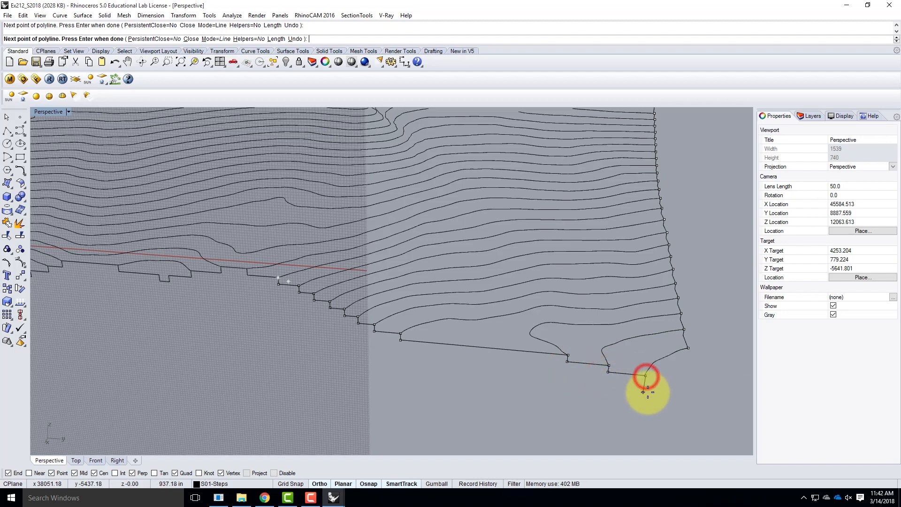
pyautogui.press('Return')
# Check the properties of the lowest contour curve and deselect it
pyautogui.moveTo(570, 361); pyautogui.dragTo(407, 349, button='right')
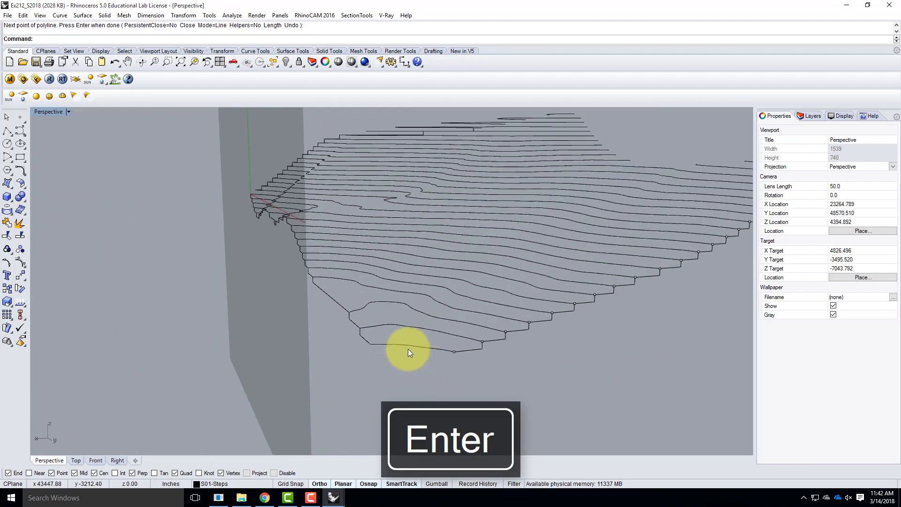
pyautogui.click(409, 348)
pyautogui.click(401, 365)
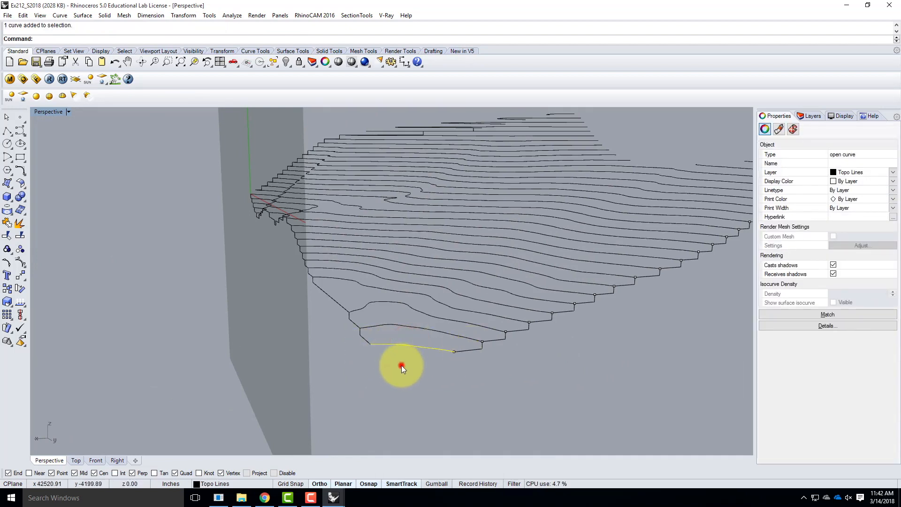
# Draw a polyline from the finished side profile's lowest end with a 31.25' vertical drop and a long horizontal segment extending past the terrain
pyautogui.moveTo(379, 366); pyautogui.dragTo(549, 359, button='right')
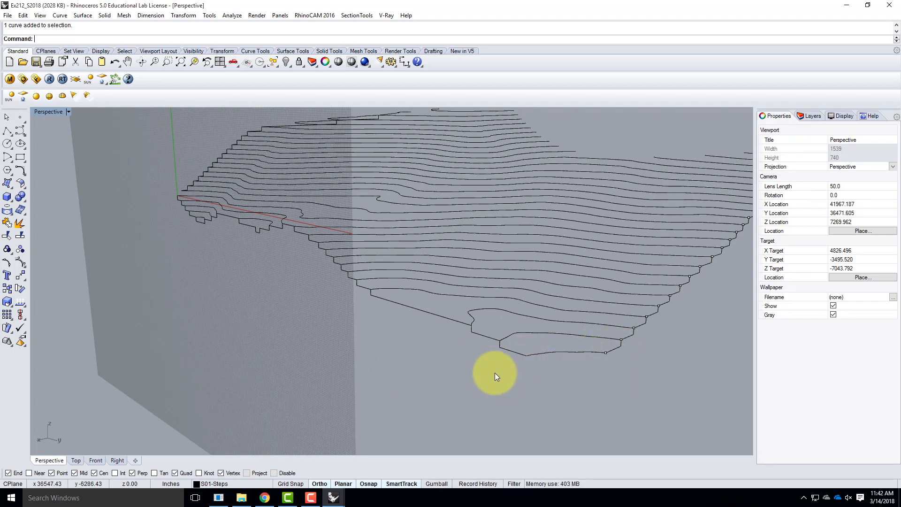
pyautogui.scroll(-8, 393, 354)
pyautogui.scroll(6, 466, 376)
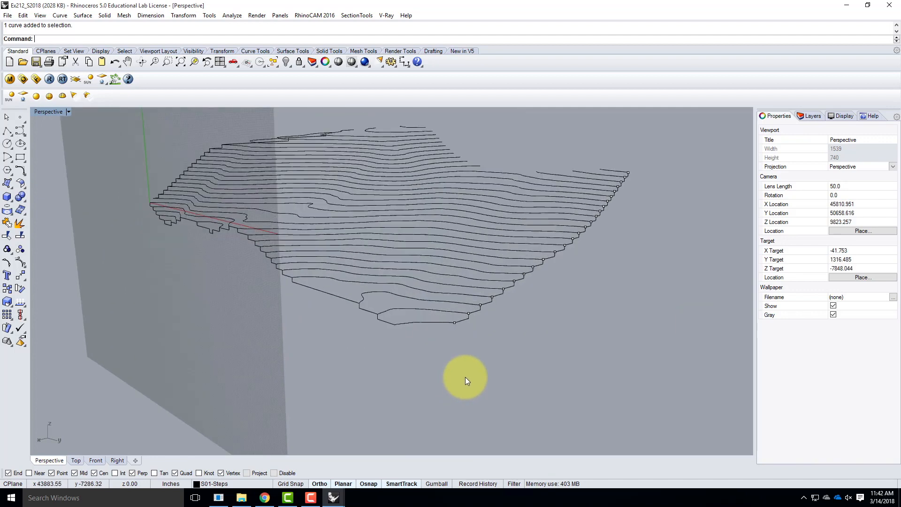
pyautogui.scroll(2, 473, 308)
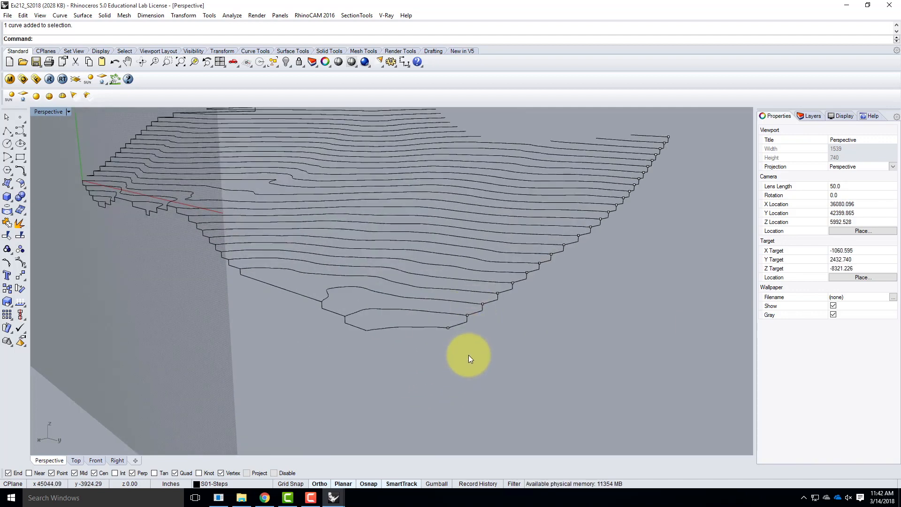
pyautogui.click(10, 128)
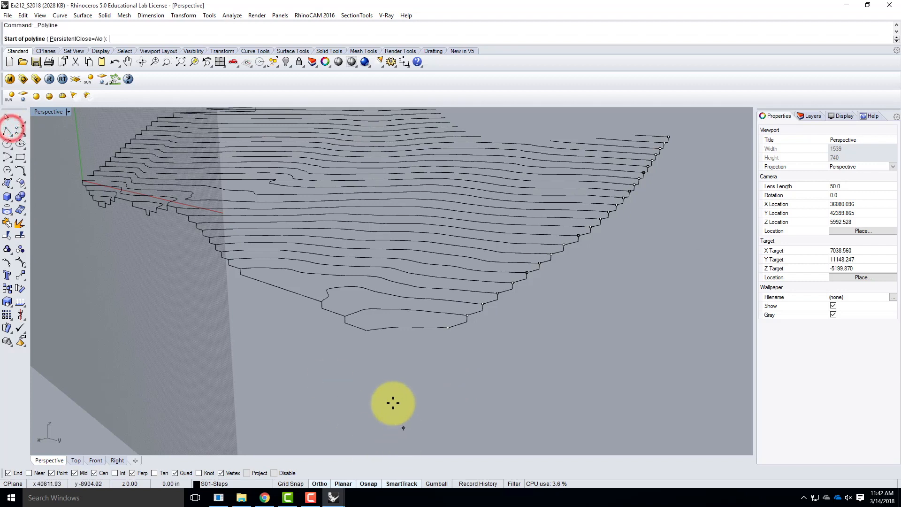
pyautogui.click(366, 332)
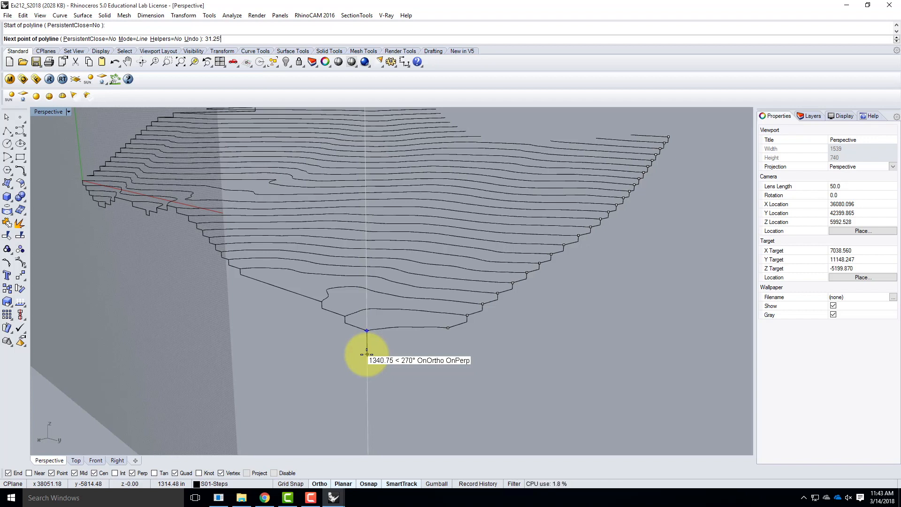
pyautogui.press('Return')
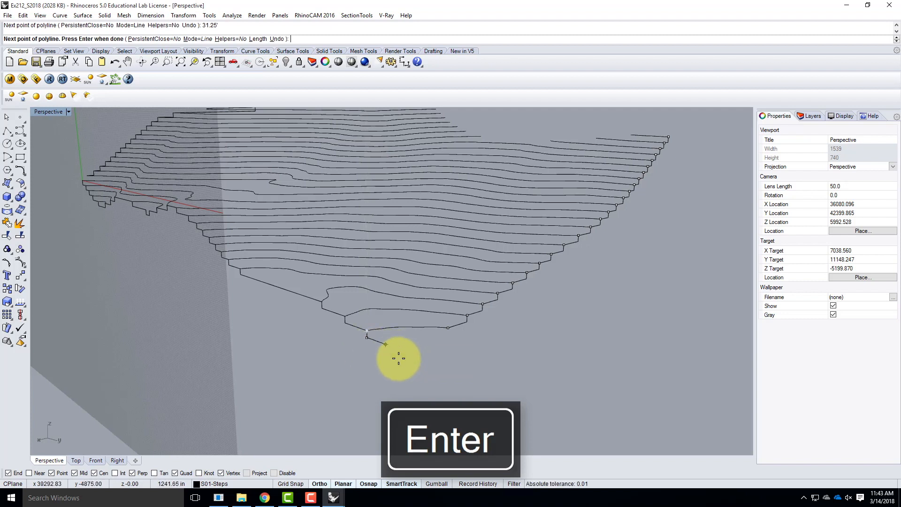
pyautogui.click(504, 390)
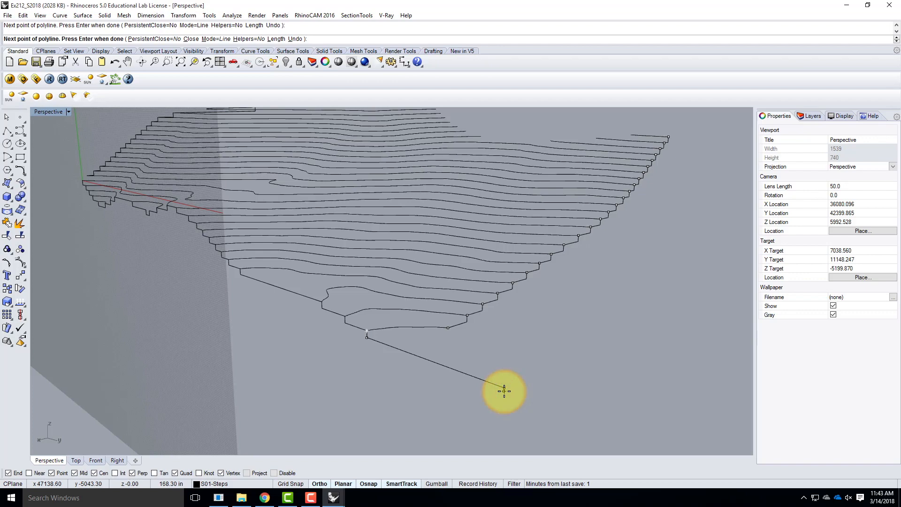
pyautogui.press('Return')
# Reset the Perspective viewport's construction plane to World Top
pyautogui.moveTo(503, 386); pyautogui.dragTo(428, 346, button='right')
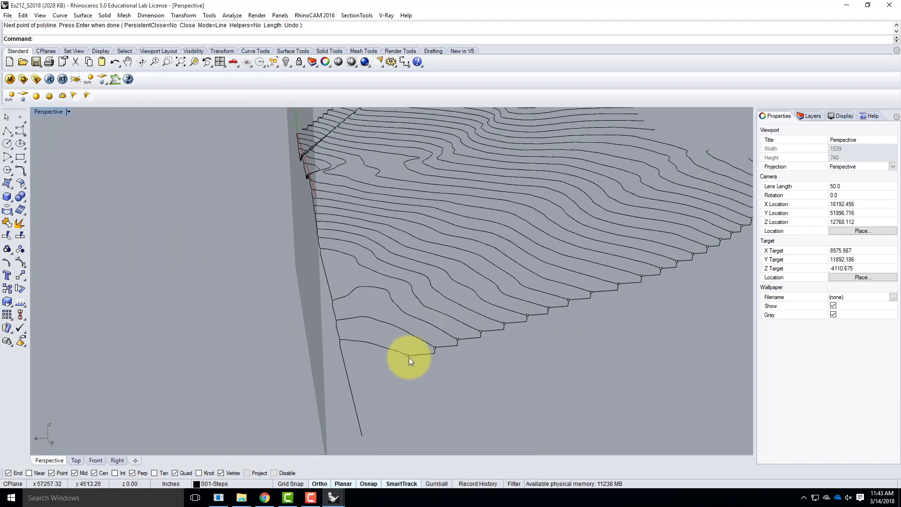
pyautogui.moveTo(406, 367); pyautogui.dragTo(338, 313, button='right')
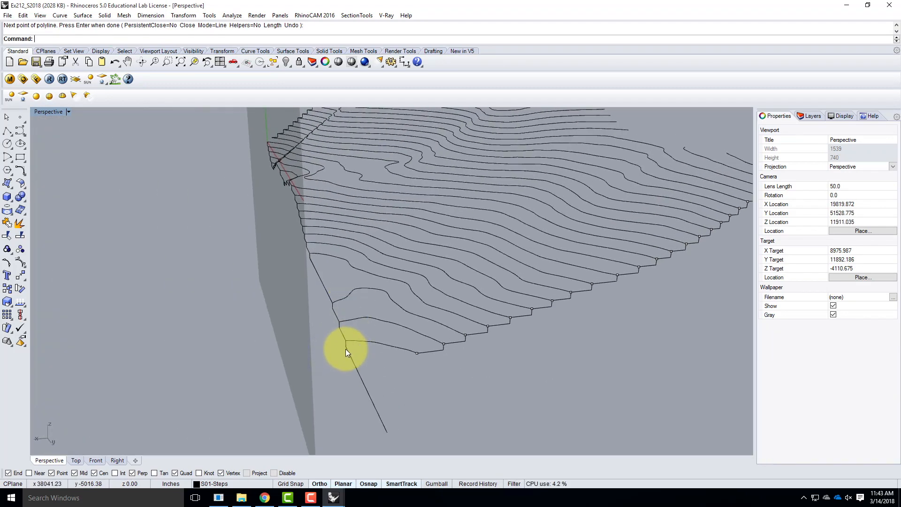
pyautogui.click(69, 113)
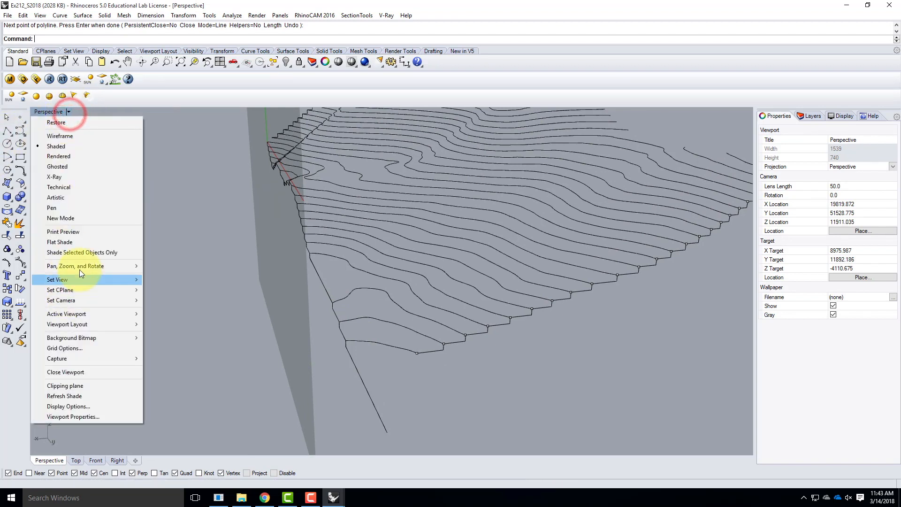
pyautogui.moveTo(80, 293)
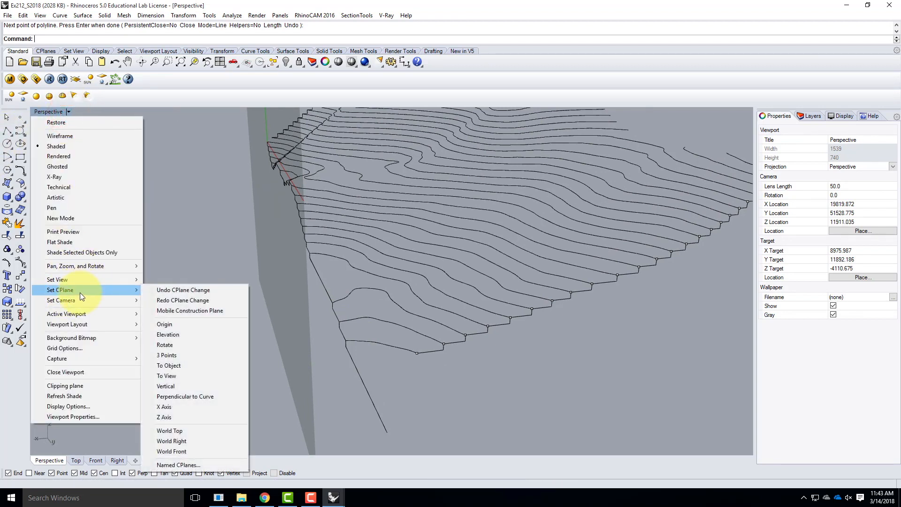
pyautogui.click(182, 429)
# Set a vertical three-point construction plane at the other stepped profile's lowest end, with its X axis along that side and its orientation picked in the Front viewport
pyautogui.click(69, 112)
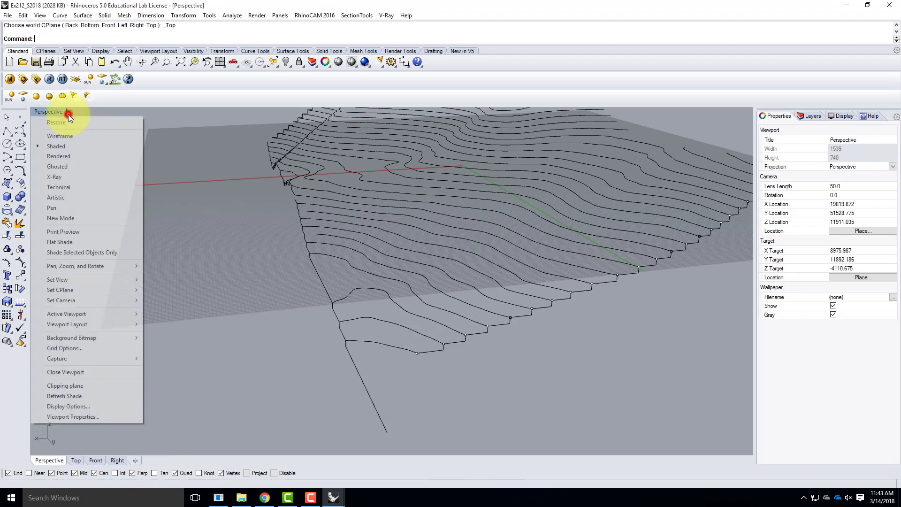
pyautogui.moveTo(71, 292)
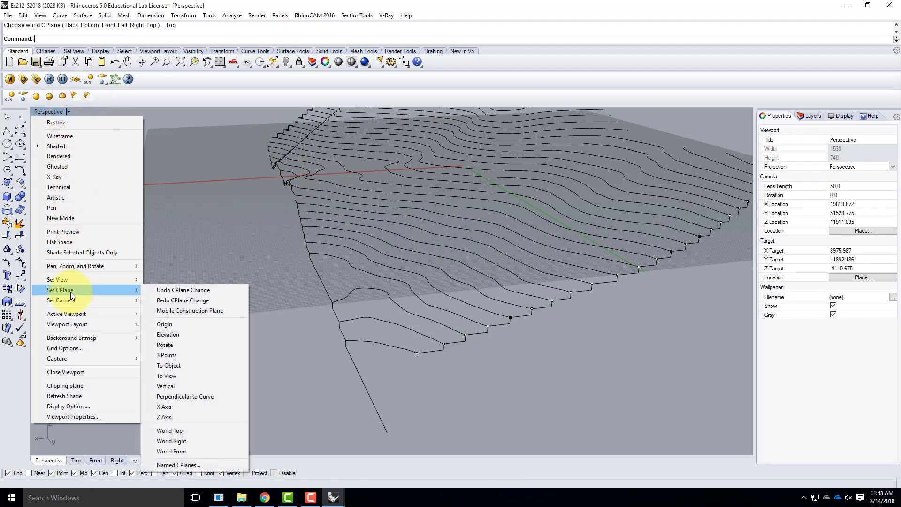
pyautogui.click(200, 356)
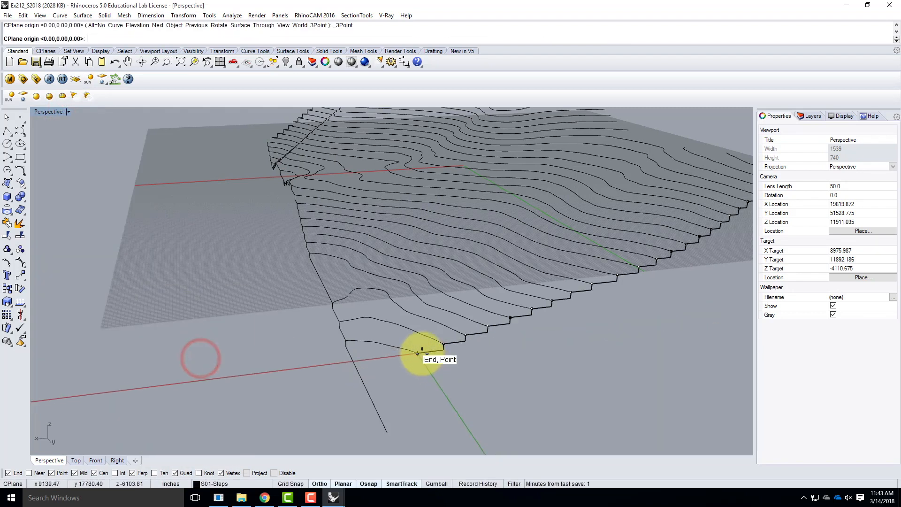
pyautogui.click(420, 353)
pyautogui.click(642, 349)
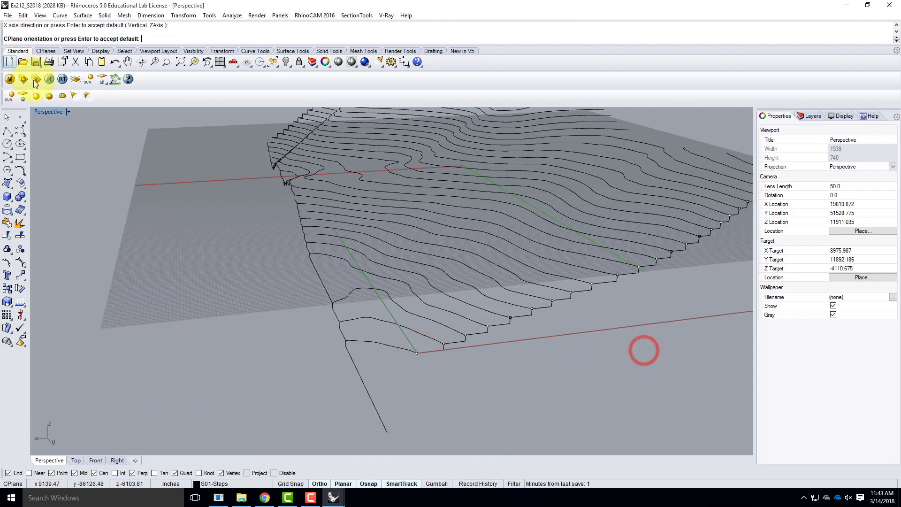
pyautogui.doubleClick(49, 110)
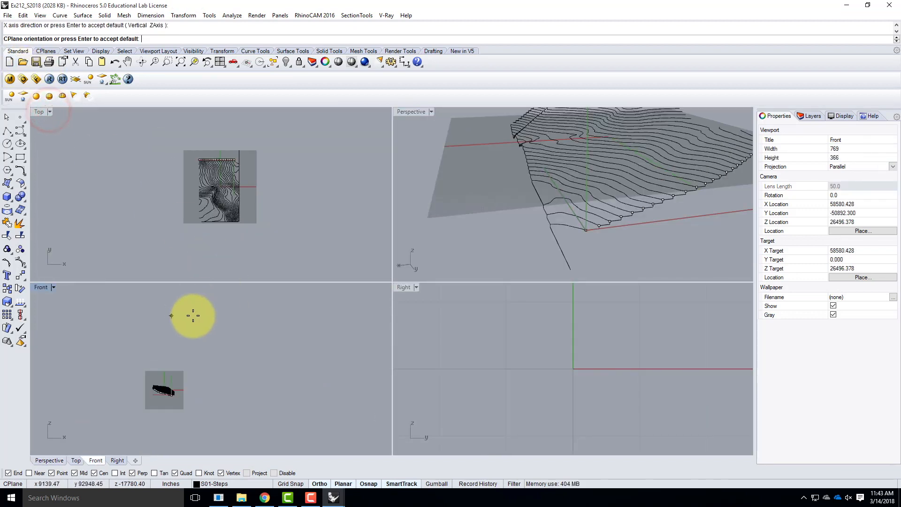
pyautogui.click(192, 315)
# Draw a polyline from the construction plane's origin with a 31.25' vertical drop and a long horizontal segment extending past the first base line
pyautogui.moveTo(624, 209); pyautogui.dragTo(638, 180, button='right')
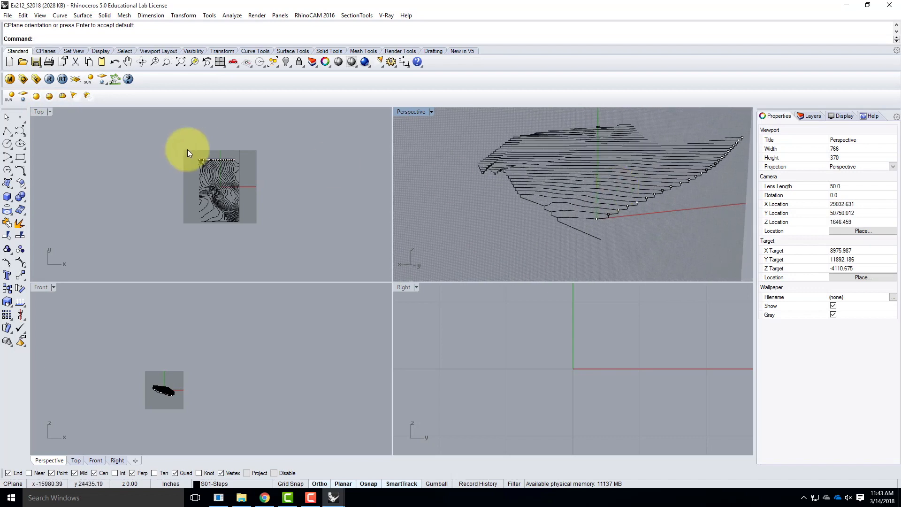
pyautogui.doubleClick(415, 111)
pyautogui.click(7, 132)
pyautogui.click(438, 331)
pyautogui.write("31.25'")
pyautogui.press('Return')
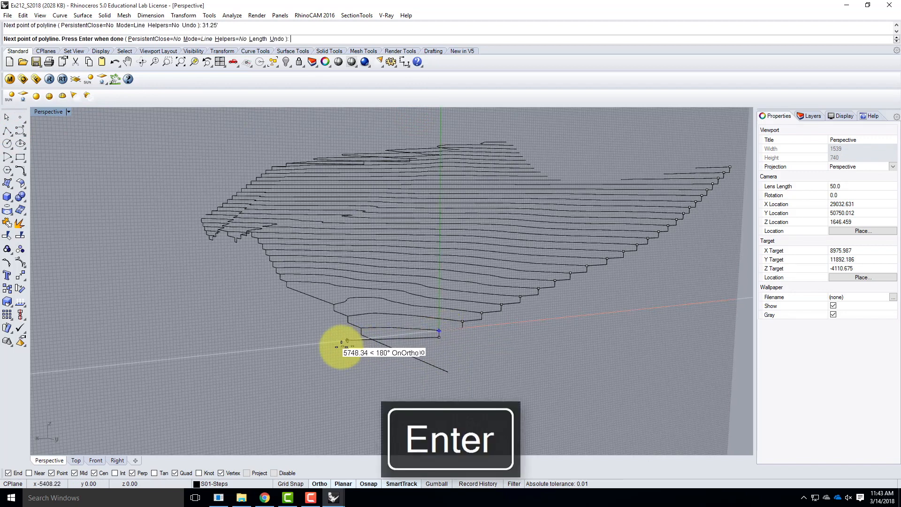
pyautogui.rightClick(290, 380)
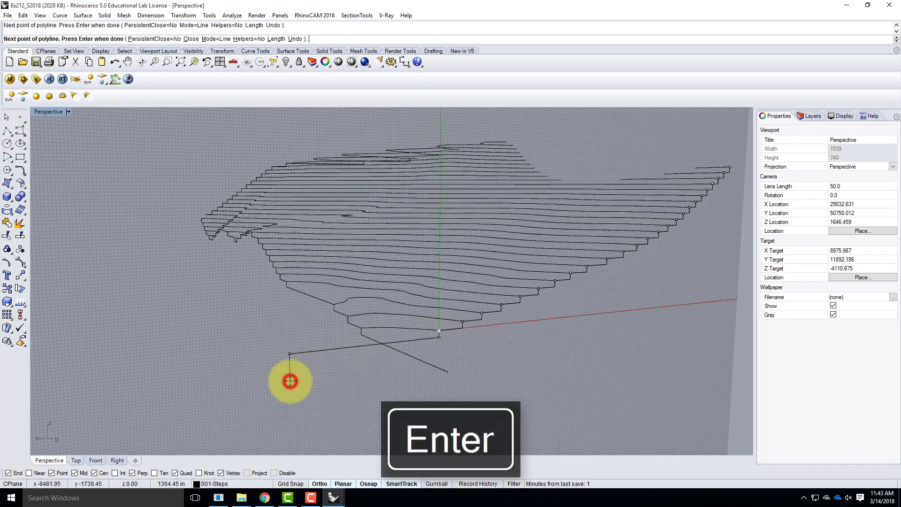
# Trim the two base lines against each other, removing both ends that overhang their crossing
pyautogui.moveTo(334, 334); pyautogui.dragTo(296, 342, button='right')
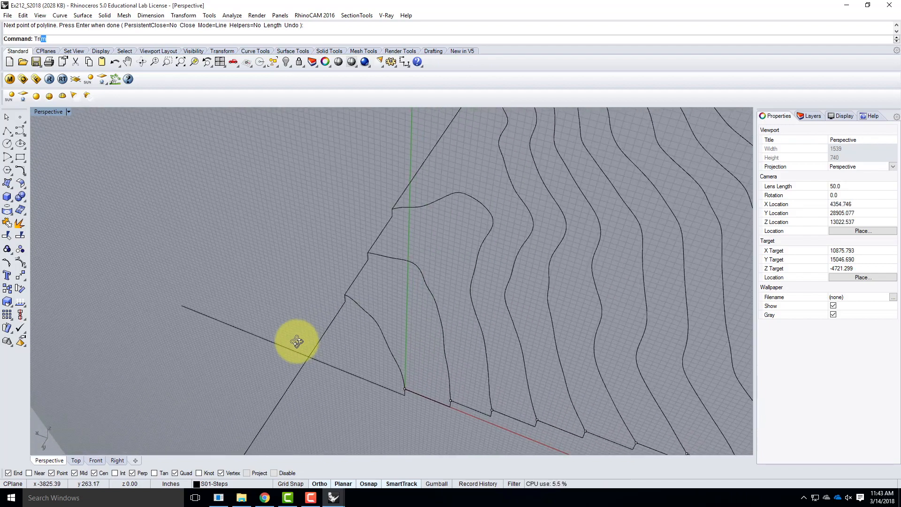
pyautogui.press('Return')
pyautogui.moveTo(321, 387); pyautogui.dragTo(302, 346)
pyautogui.press('Return')
pyautogui.click(294, 373)
pyautogui.click(290, 349)
pyautogui.moveTo(235, 384); pyautogui.dragTo(437, 325, button='right')
pyautogui.press('Escape')
# Reset the Perspective viewport's construction plane to World Top
pyautogui.moveTo(519, 307); pyautogui.dragTo(636, 404, button='right')
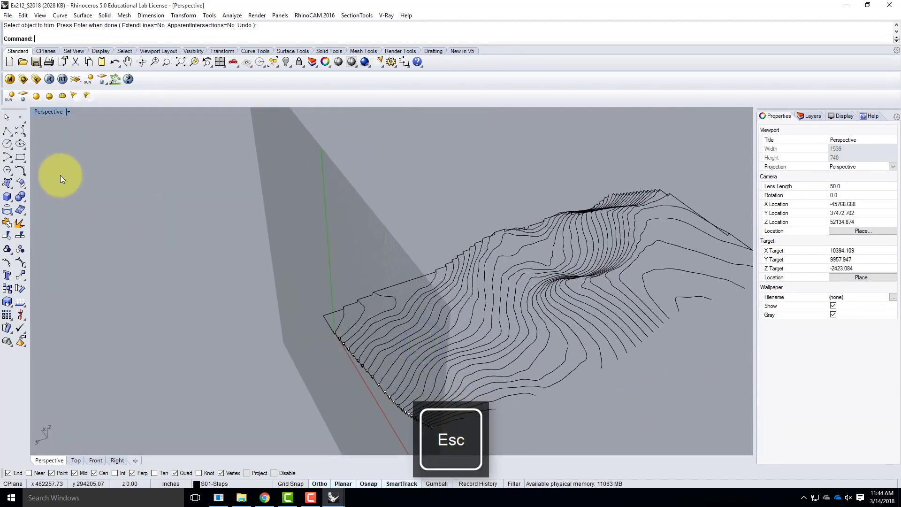
pyautogui.click(68, 112)
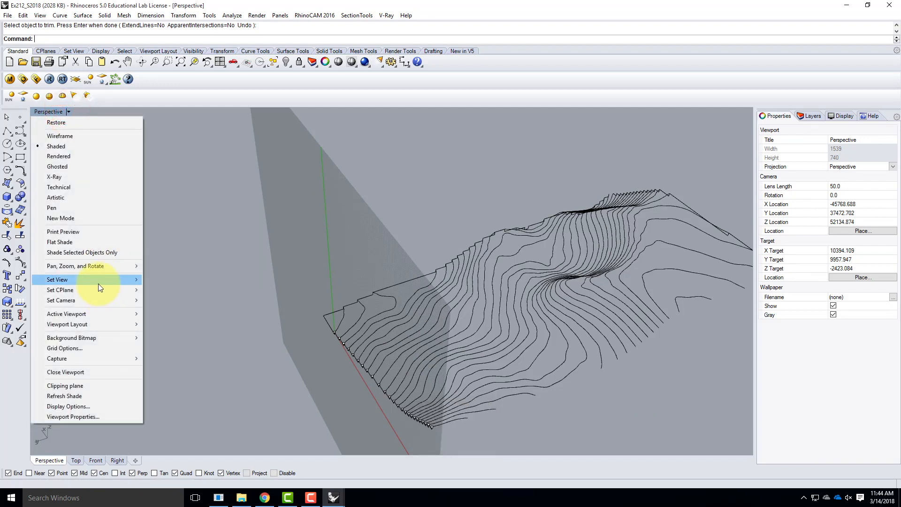
pyautogui.moveTo(100, 289)
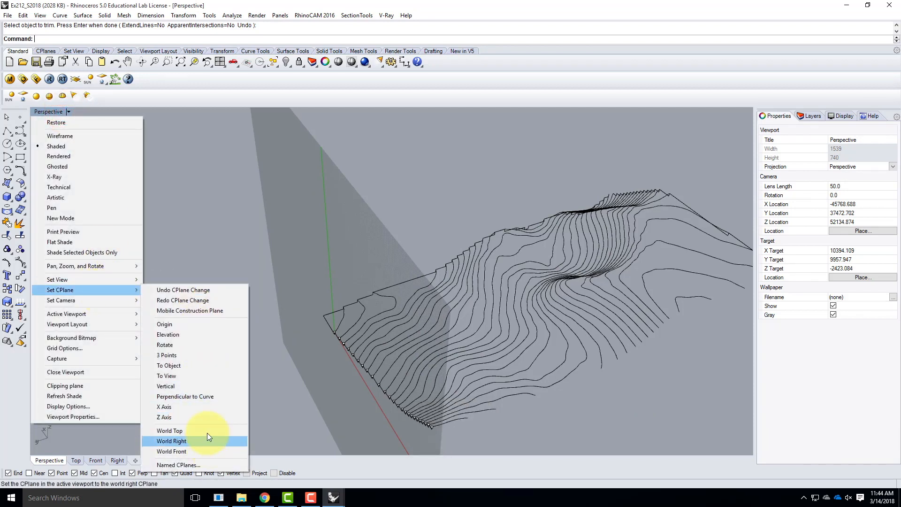
pyautogui.click(196, 431)
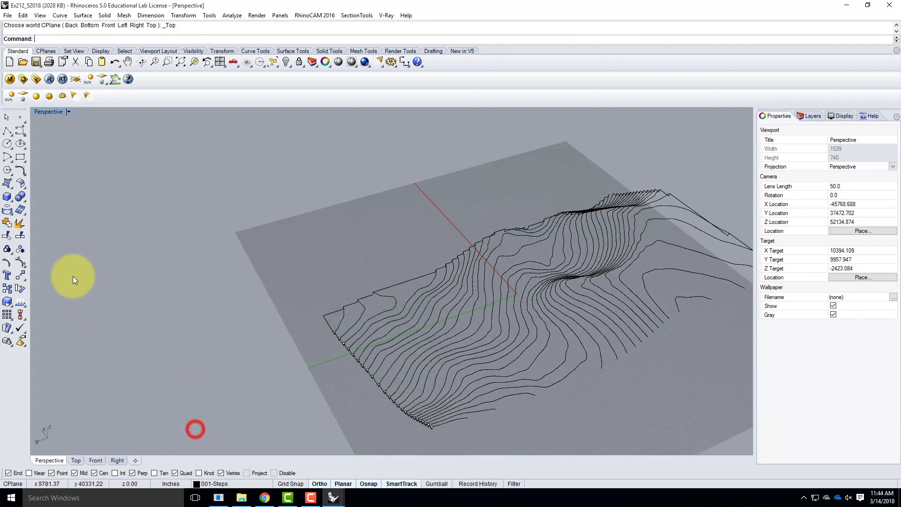
pyautogui.click(69, 111)
pyautogui.moveTo(121, 291)
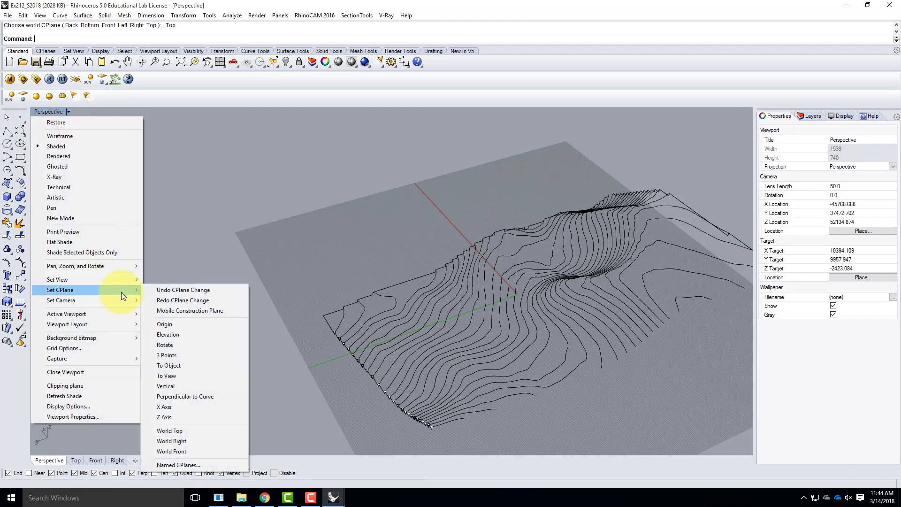
pyautogui.click(172, 364)
pyautogui.press('Escape')
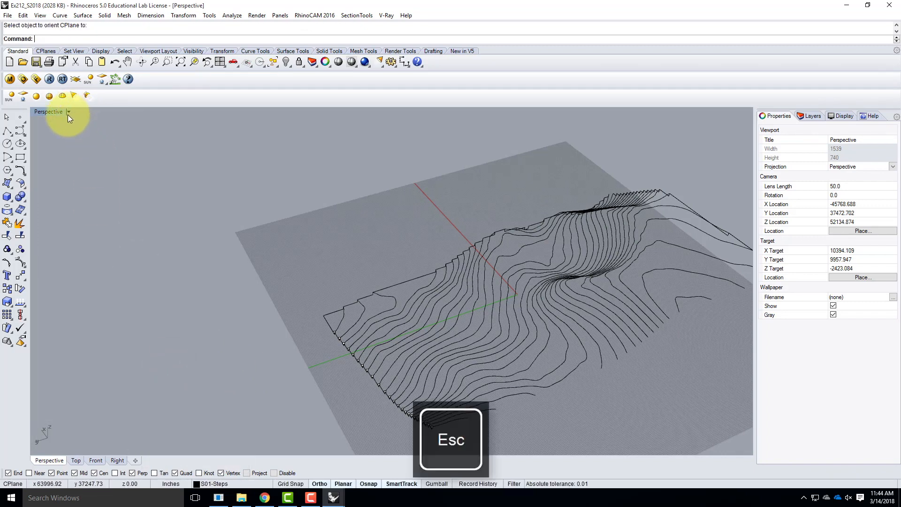
# Set a vertical three-point construction plane at a contour end on the terrain's open side, with X along that side and orientation picked in Front
pyautogui.click(69, 112)
pyautogui.moveTo(77, 289)
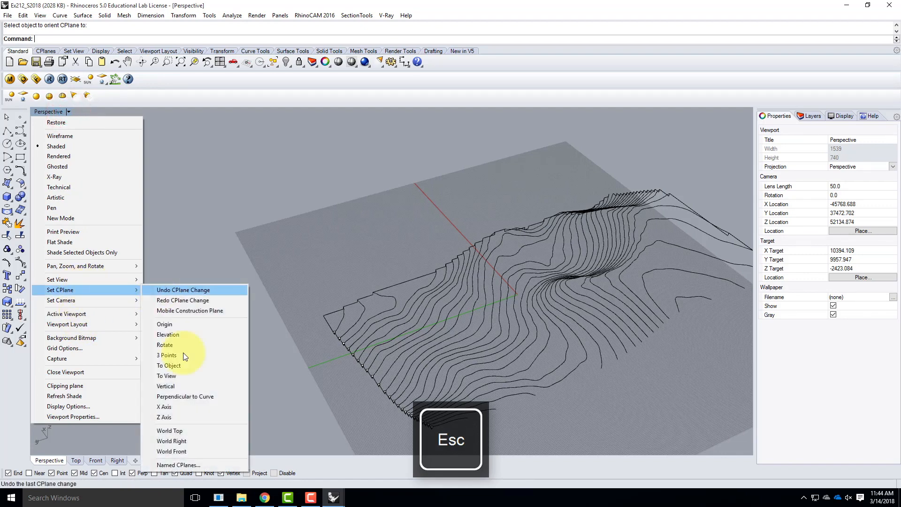
pyautogui.click(193, 351)
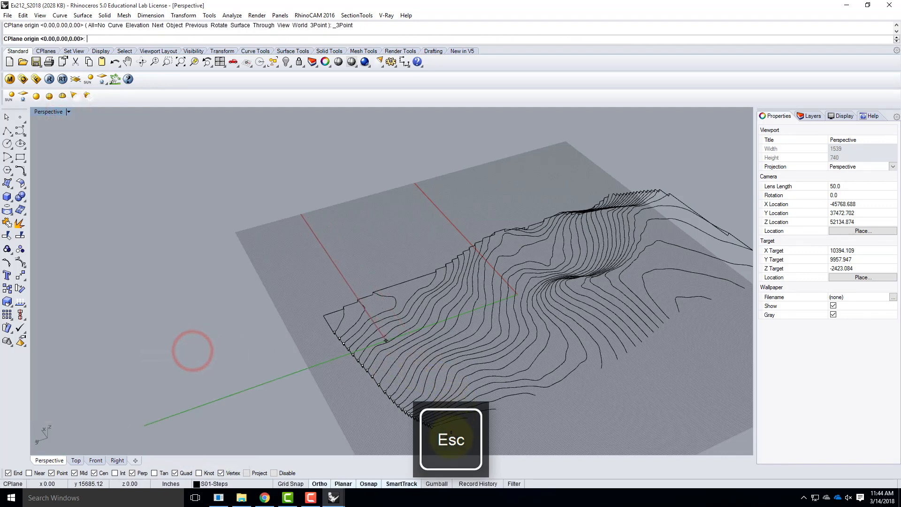
pyautogui.scroll(3, 457, 398)
pyautogui.click(484, 402)
pyautogui.scroll(-5, 483, 401)
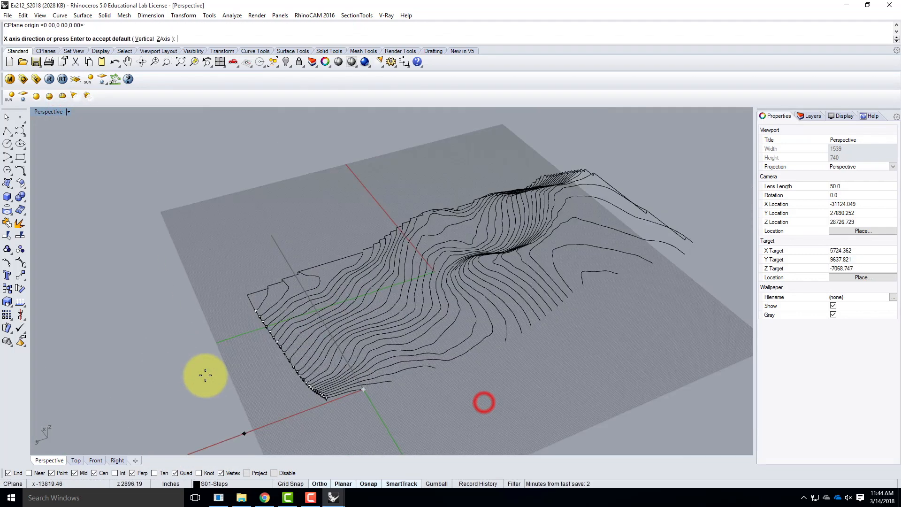
pyautogui.click(597, 329)
pyautogui.doubleClick(41, 109)
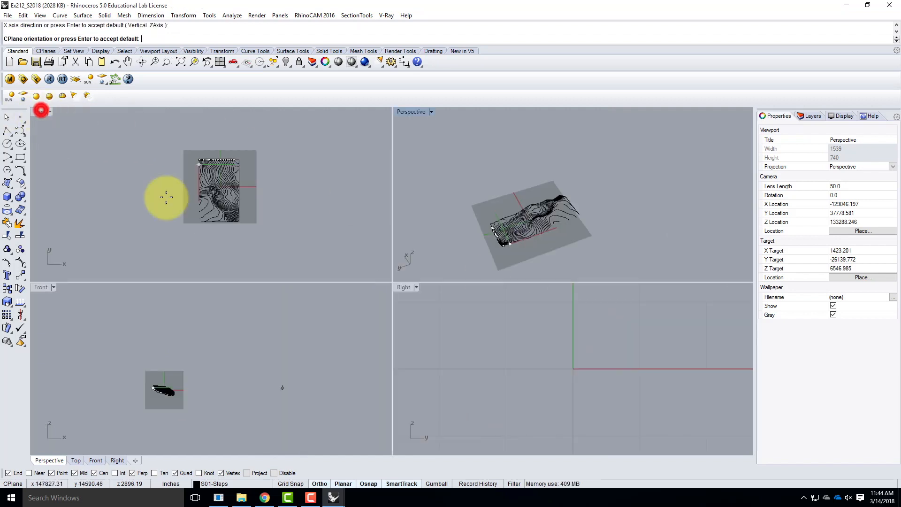
pyautogui.click(198, 318)
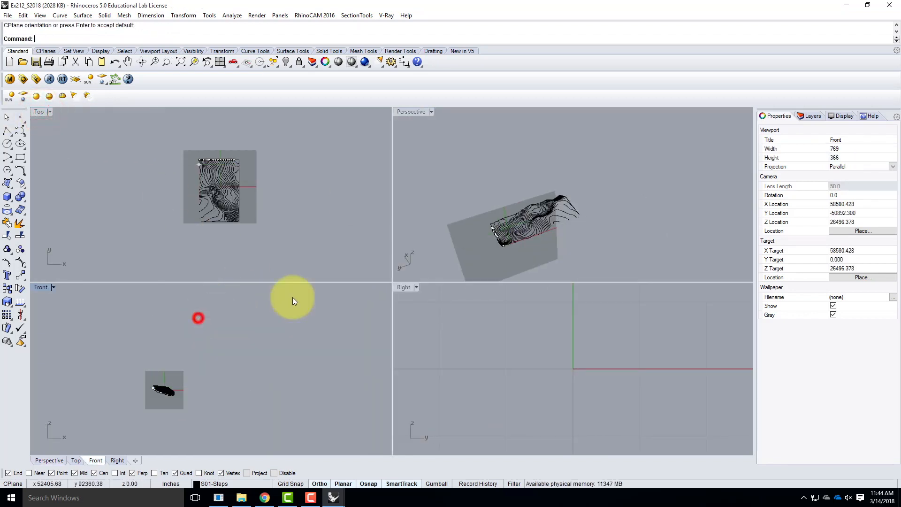
# Draw a polyline from the construction plane's origin with two descending steps, running horizontally to each following contour end along the open side
pyautogui.doubleClick(415, 110)
pyautogui.scroll(2, 381, 366)
pyautogui.moveTo(381, 362)
pyautogui.mouseDown(button='right')
pyautogui.moveTo(312, 302)
pyautogui.moveTo(201, 301)
pyautogui.moveTo(429, 308)
pyautogui.moveTo(364, 241)
pyautogui.moveTo(341, 265)
pyautogui.moveTo(336, 221)
pyautogui.moveTo(358, 337)
pyautogui.moveTo(376, 351)
pyautogui.mouseUp(button='right')
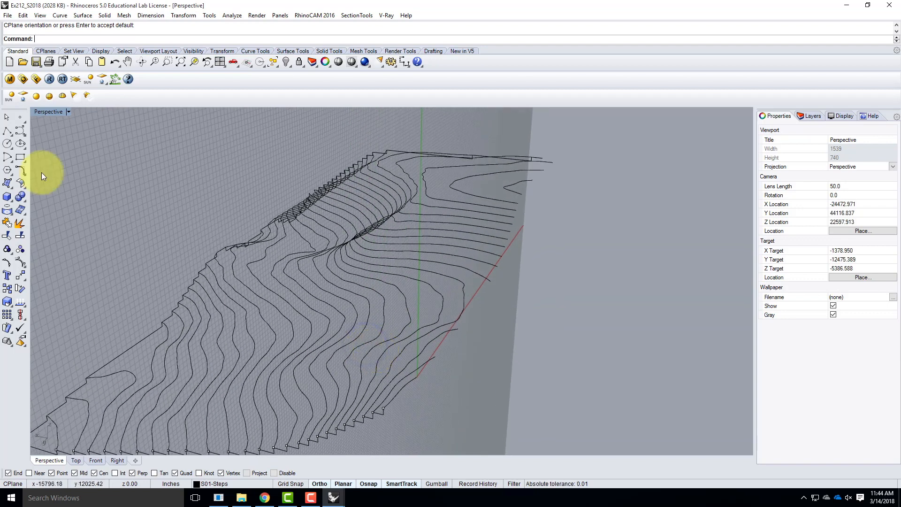
pyautogui.click(7, 130)
pyautogui.click(424, 380)
pyautogui.scroll(10, 422, 375)
pyautogui.scroll(-10, 415, 361)
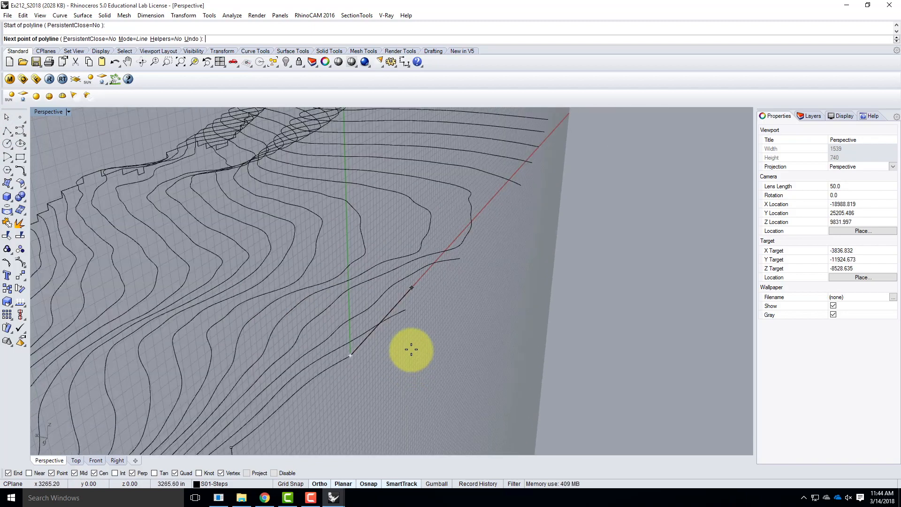
pyautogui.moveTo(444, 377); pyautogui.dragTo(298, 375, button='right')
pyautogui.scroll(-8, 298, 374)
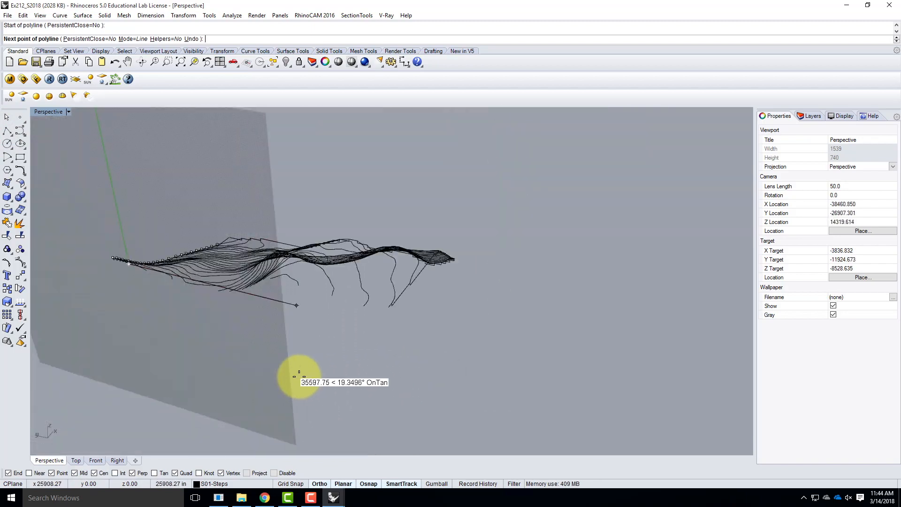
pyautogui.scroll(6, 122, 272)
pyautogui.moveTo(259, 299); pyautogui.dragTo(220, 313, button='right')
pyautogui.scroll(10, 142, 191)
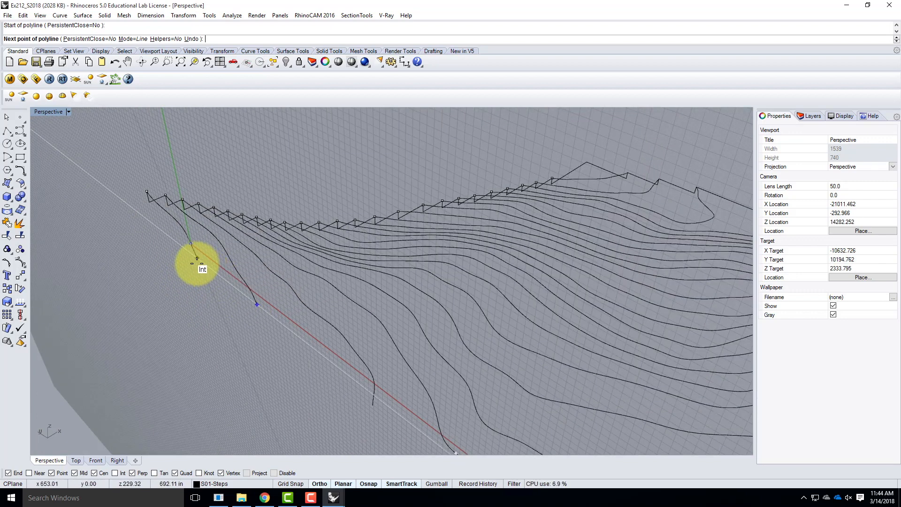
pyautogui.click(194, 259)
pyautogui.click(257, 306)
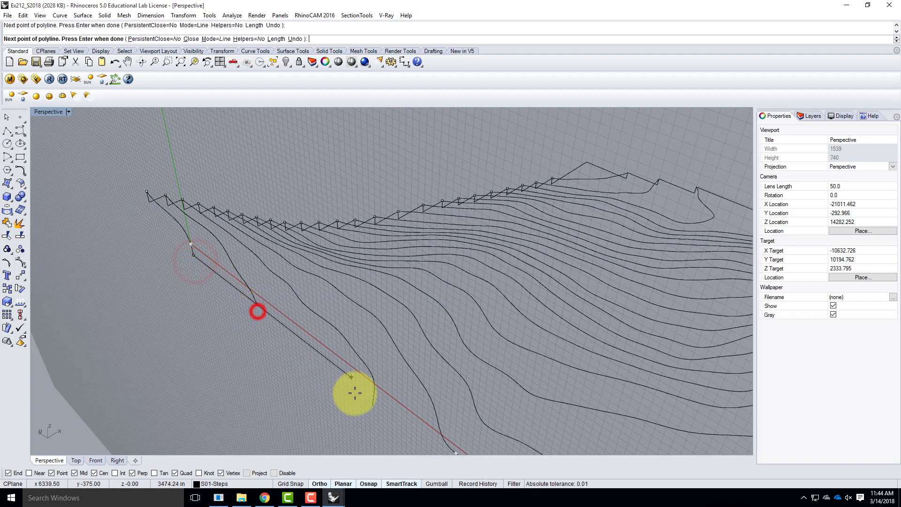
pyautogui.click(258, 315)
pyautogui.click(374, 408)
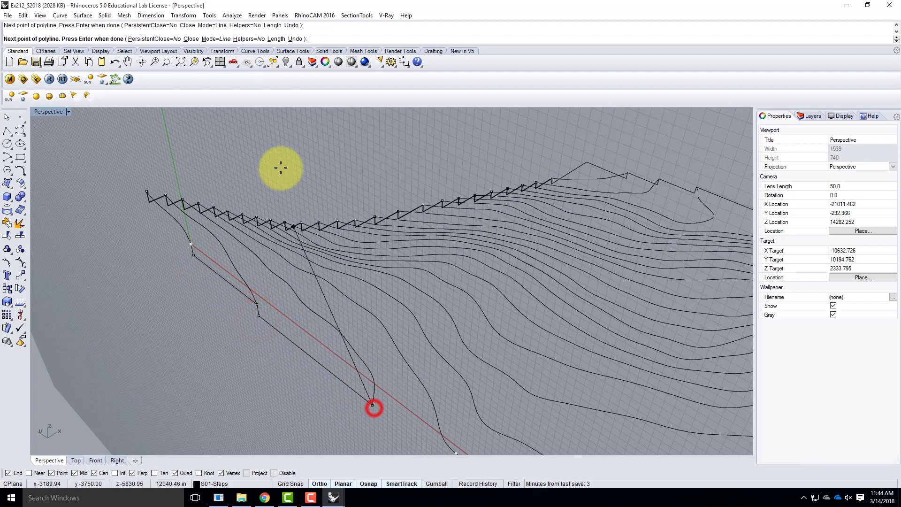
# Continue the polyline with a 31.25' vertical drop, a horizontal run beneath the next contour's end, and a rise to that end
pyautogui.scroll(-3, 282, 167)
pyautogui.scroll(3, 366, 336)
pyautogui.scroll(-2, 283, 227)
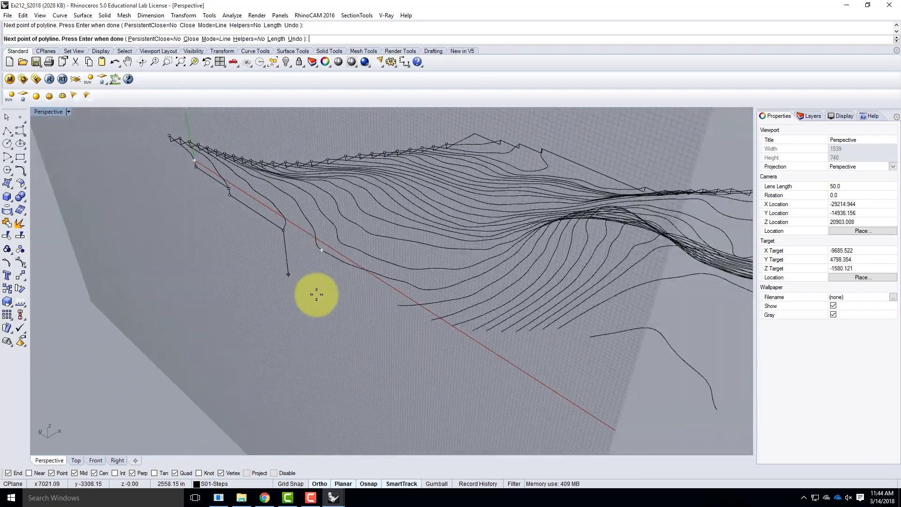
pyautogui.scroll(4, 316, 295)
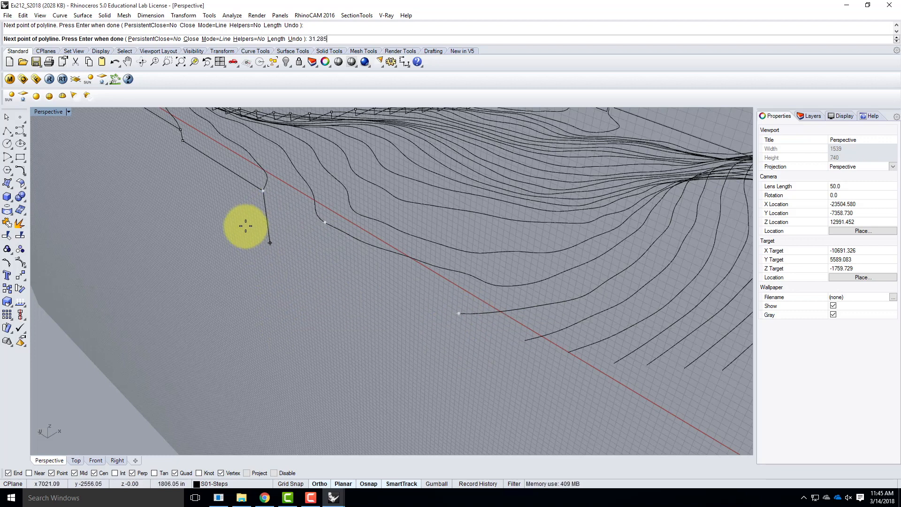
pyautogui.press('BackSpace')
pyautogui.press('BackSpace')
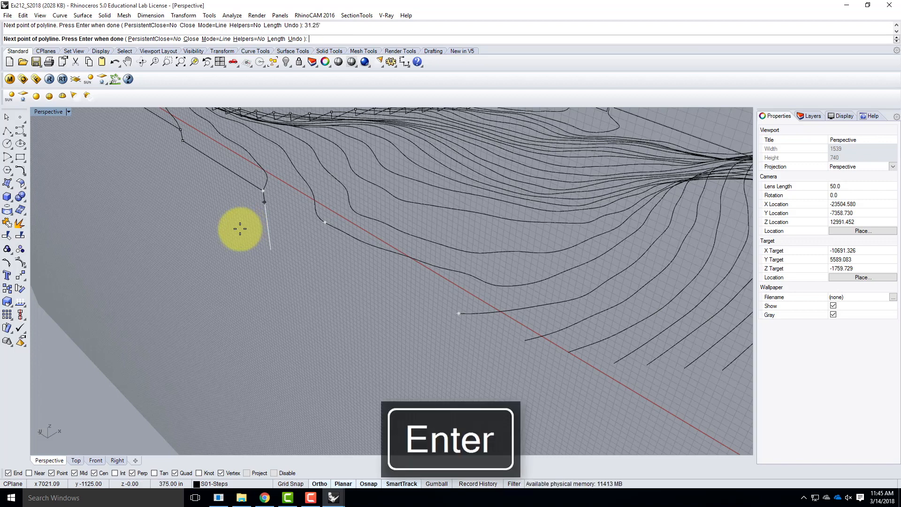
pyautogui.click(250, 232)
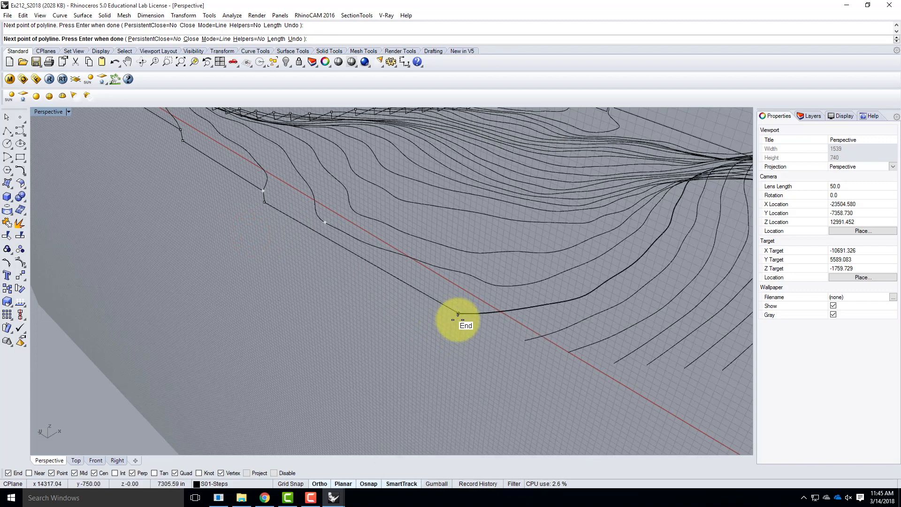
pyautogui.click(458, 323)
pyautogui.moveTo(459, 314); pyautogui.dragTo(245, 325, button='right')
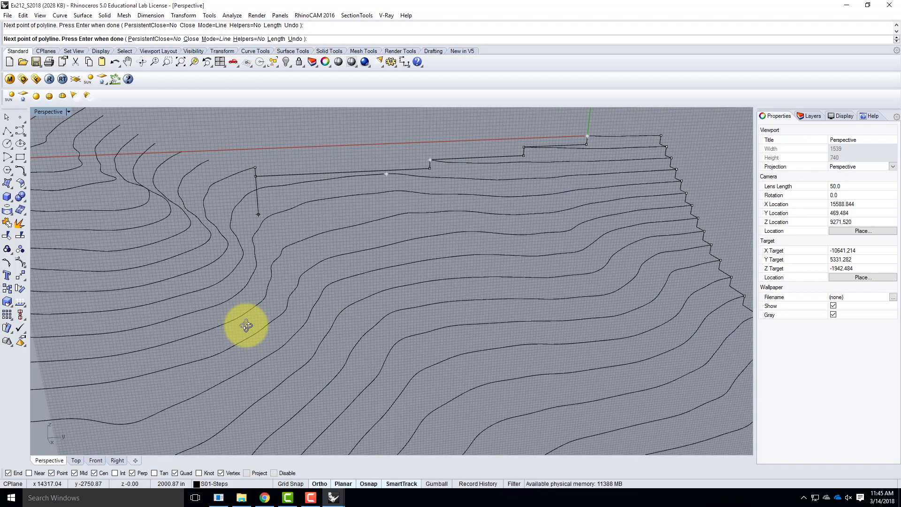
# Continue the polyline upward in alternating horizontal and vertical segments through the ends of the next six contours along the open side
pyautogui.moveTo(255, 331); pyautogui.dragTo(498, 363, button='right')
pyautogui.moveTo(267, 366); pyautogui.dragTo(408, 328, button='right')
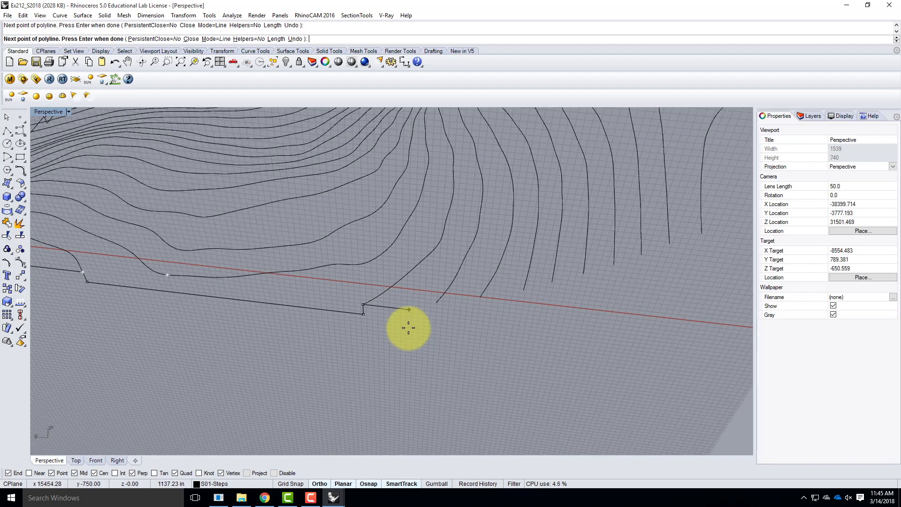
pyautogui.click(436, 311)
pyautogui.click(436, 302)
pyautogui.click(478, 307)
pyautogui.click(481, 297)
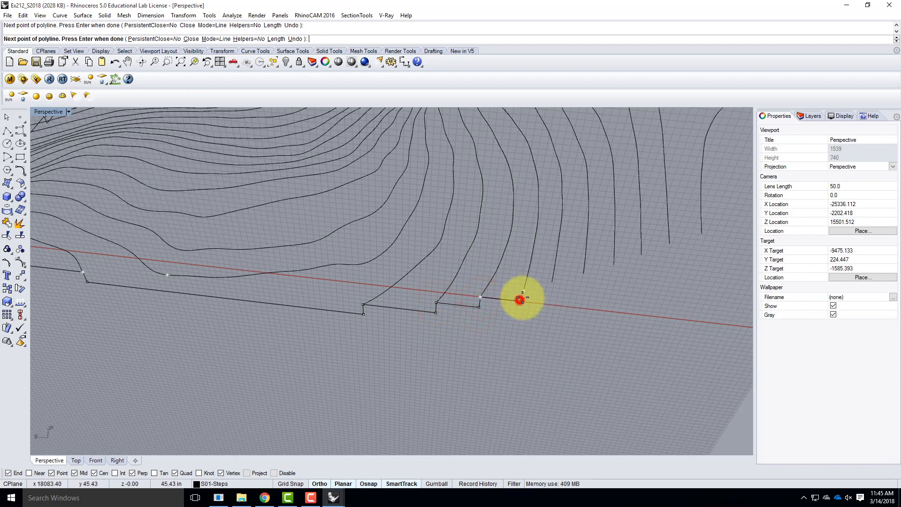
pyautogui.click(520, 300)
pyautogui.click(524, 290)
pyautogui.click(549, 293)
pyautogui.click(551, 282)
pyautogui.click(580, 284)
pyautogui.click(583, 273)
pyautogui.click(610, 276)
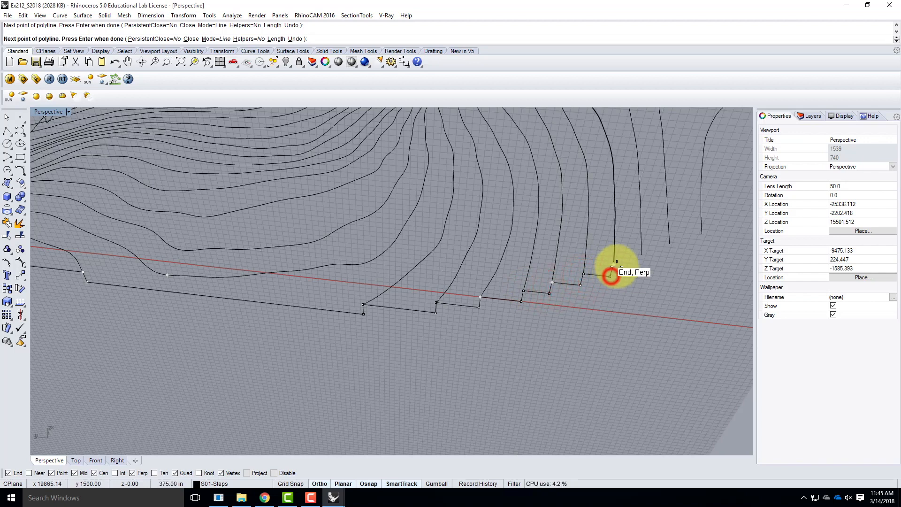
# Step the polyline up through the following three contour ends with horizontal and vertical segments
pyautogui.scroll(-3, 402, 281)
pyautogui.scroll(3, 479, 298)
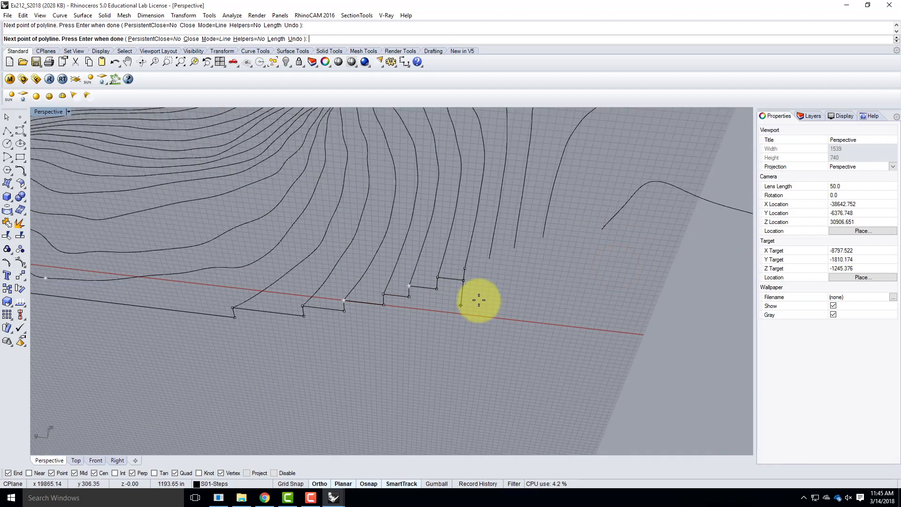
pyautogui.click(487, 270)
pyautogui.click(488, 258)
pyautogui.click(511, 260)
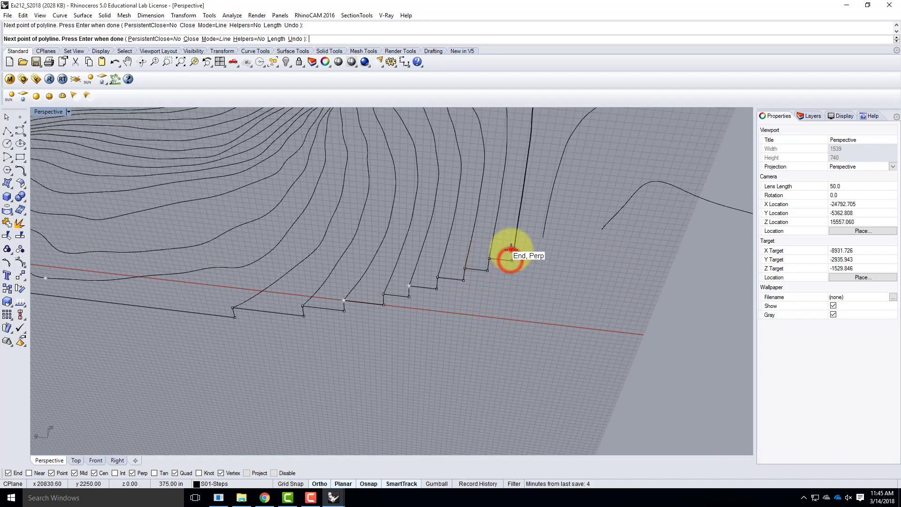
pyautogui.click(514, 248)
pyautogui.click(540, 250)
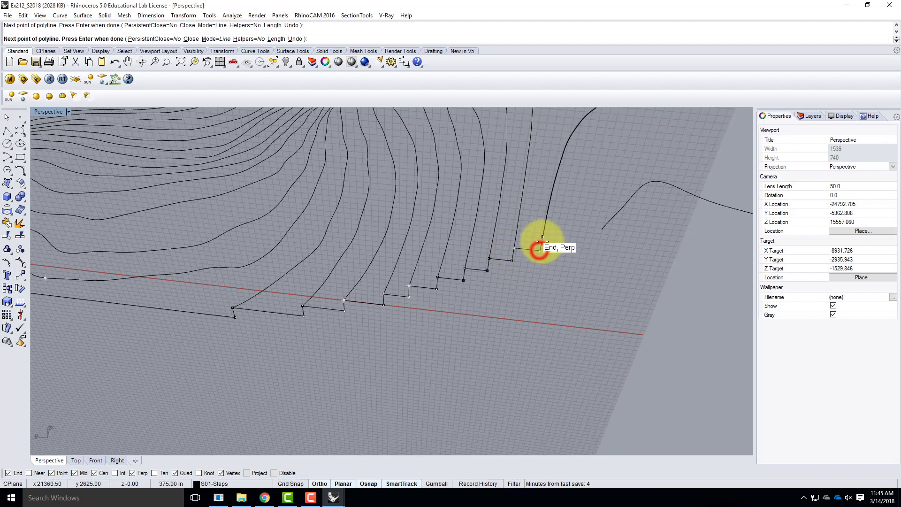
pyautogui.click(542, 237)
# Step the polyline up to the near end of the isolated hump-shaped contour and run it straight to that contour's far end
pyautogui.click(600, 238)
pyautogui.scroll(-9, 292, 262)
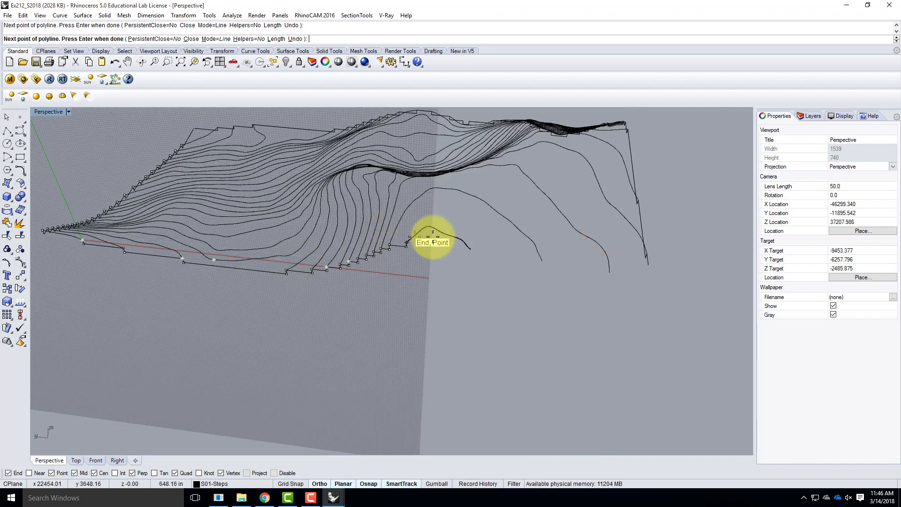
pyautogui.scroll(3, 432, 241)
pyautogui.moveTo(465, 266); pyautogui.dragTo(468, 243, button='right')
pyautogui.scroll(6, 378, 257)
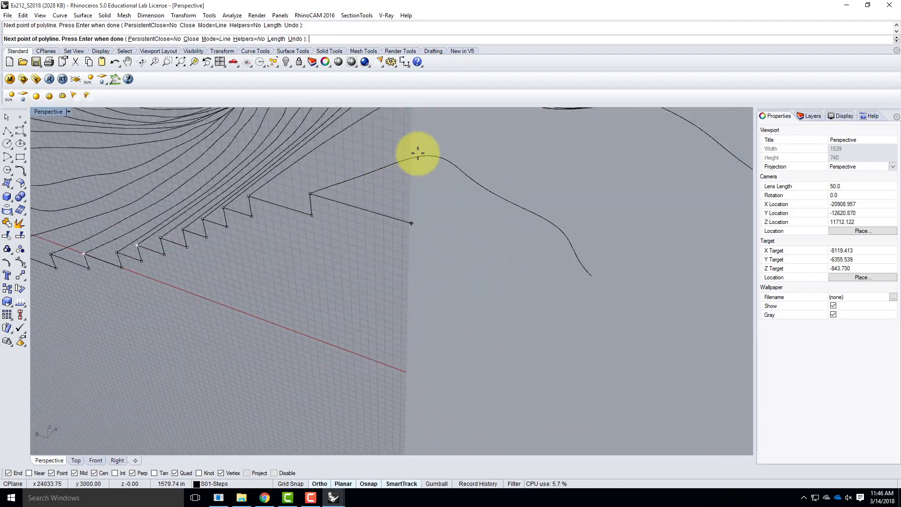
pyautogui.click(592, 277)
pyautogui.moveTo(362, 227)
pyautogui.mouseDown(button='right')
pyautogui.moveTo(527, 358)
pyautogui.moveTo(501, 364)
pyautogui.mouseUp(button='right')
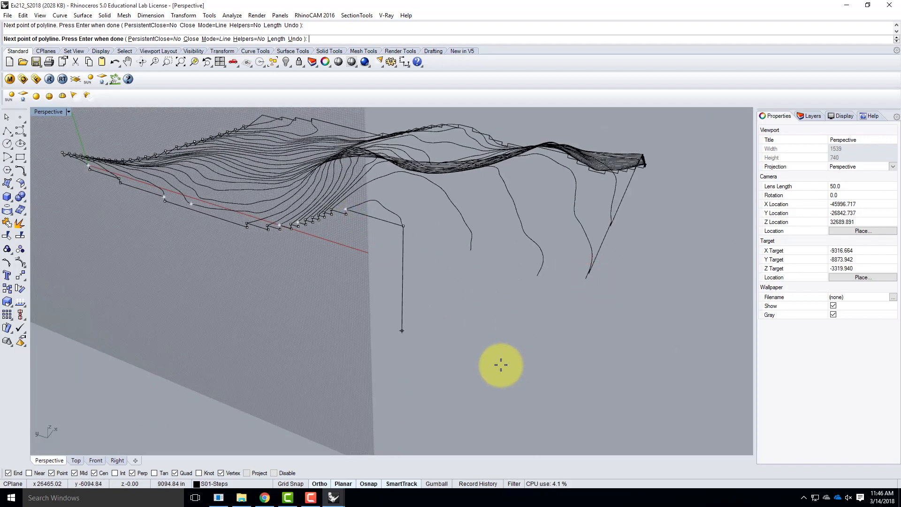
# Continue the polyline from the hump-shaped contour's far end through the next two contour ends with alternating vertical drops and horizontal runs
pyautogui.scroll(3, 476, 305)
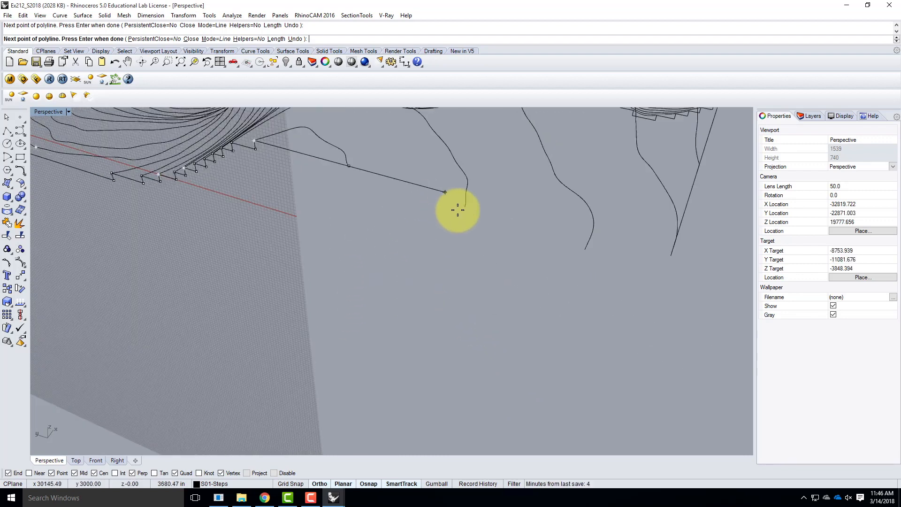
pyautogui.click(353, 179)
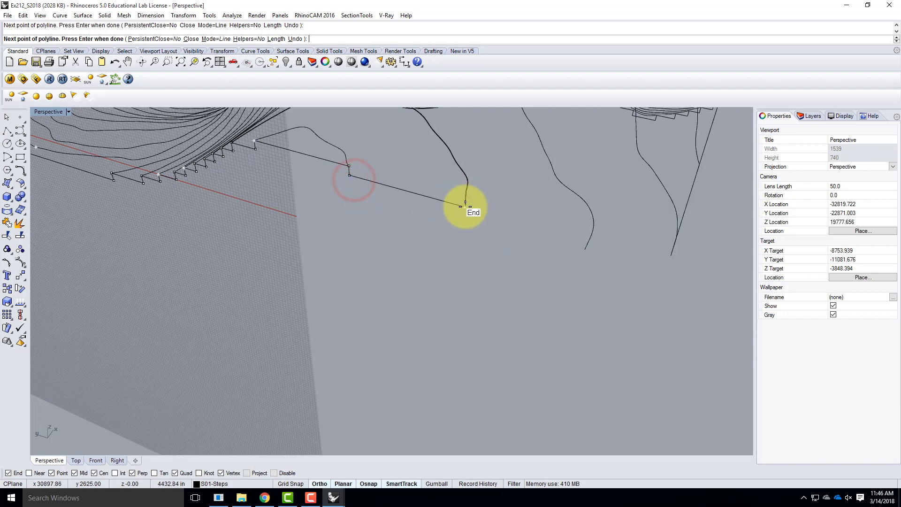
pyautogui.click(465, 207)
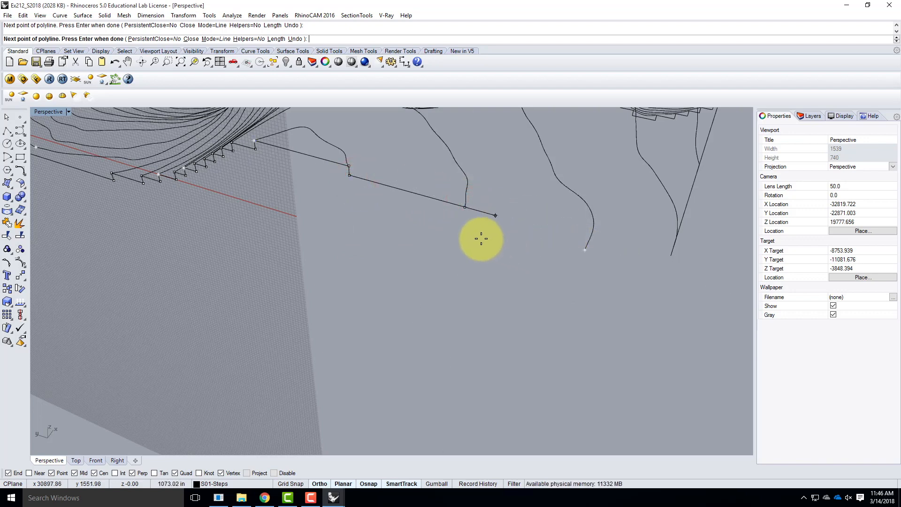
pyautogui.click(464, 216)
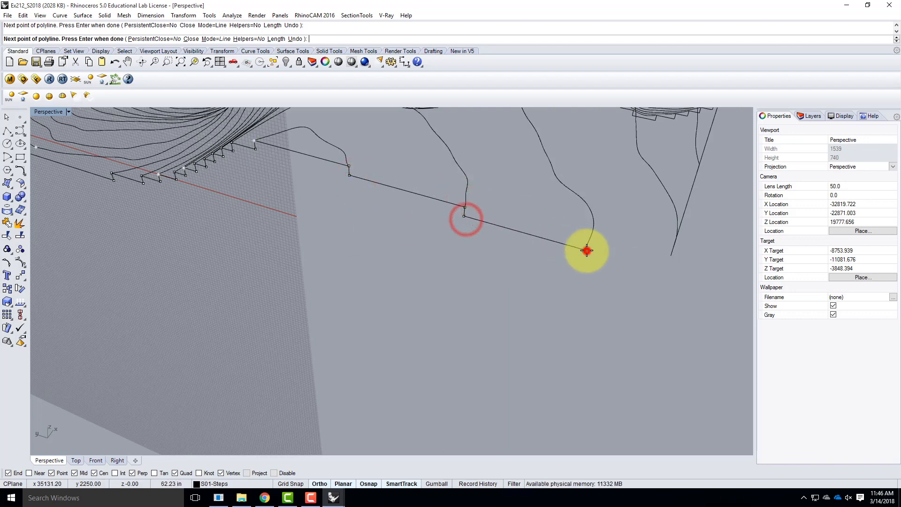
pyautogui.click(584, 250)
# Finish the polyline with a 31.25' vertical drop and a long horizontal run extending past the terrain's corner
pyautogui.moveTo(690, 290); pyautogui.dragTo(635, 295, button='right')
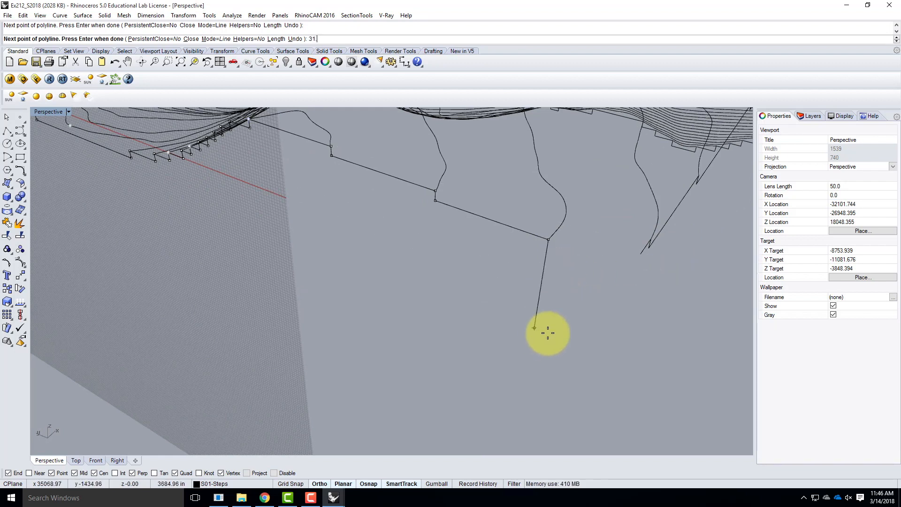
pyautogui.press('Return')
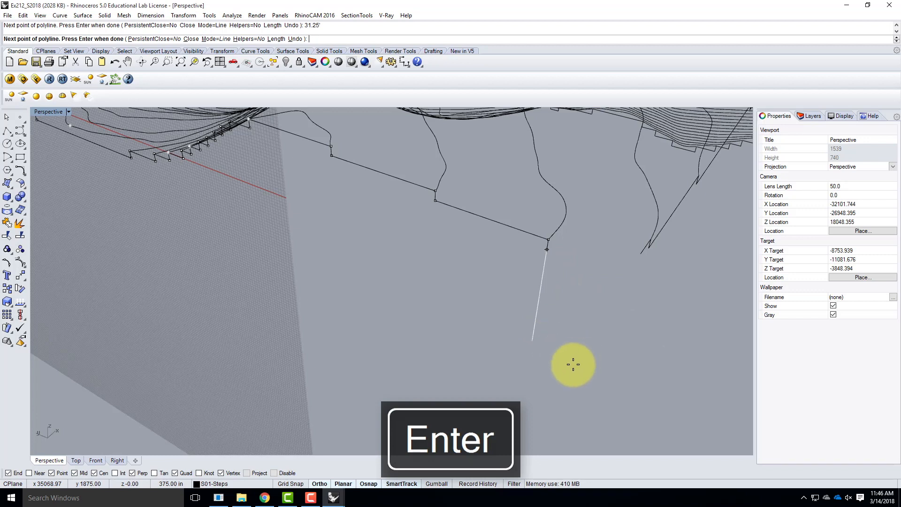
pyautogui.click(620, 291)
pyautogui.scroll(-5, 357, 261)
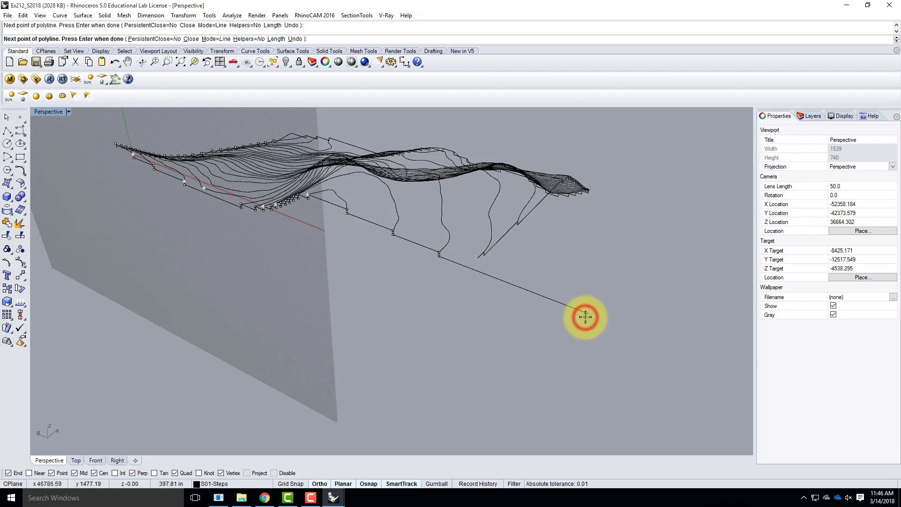
pyautogui.press('Return')
# Draw a horizontal polyline from the adjacent side profile's loose end outward across the new profile's overhanging run
pyautogui.scroll(6, 515, 243)
pyautogui.moveTo(533, 257); pyautogui.dragTo(460, 250, button='right')
pyautogui.click(215, 230)
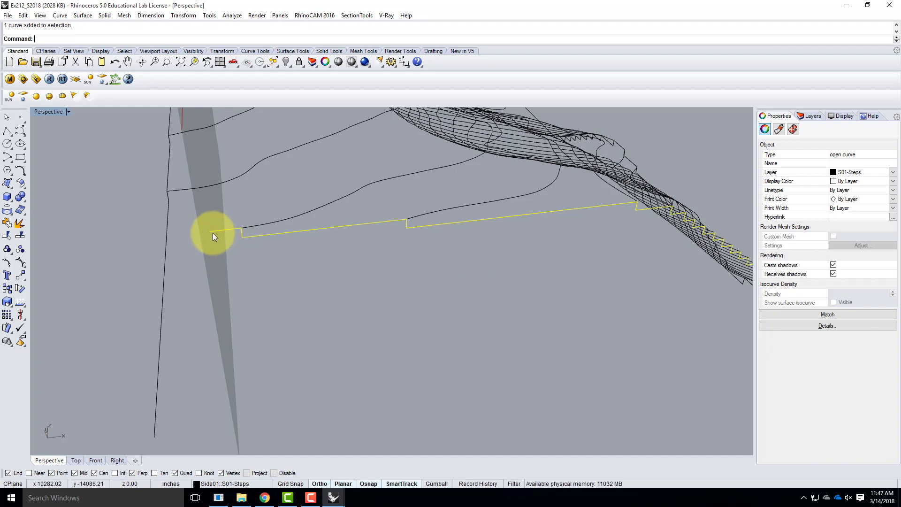
pyautogui.click(7, 133)
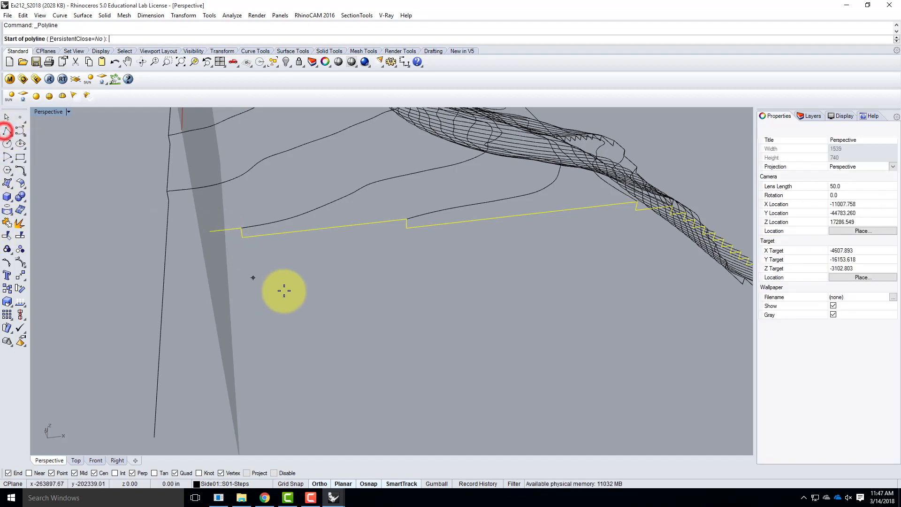
pyautogui.click(210, 231)
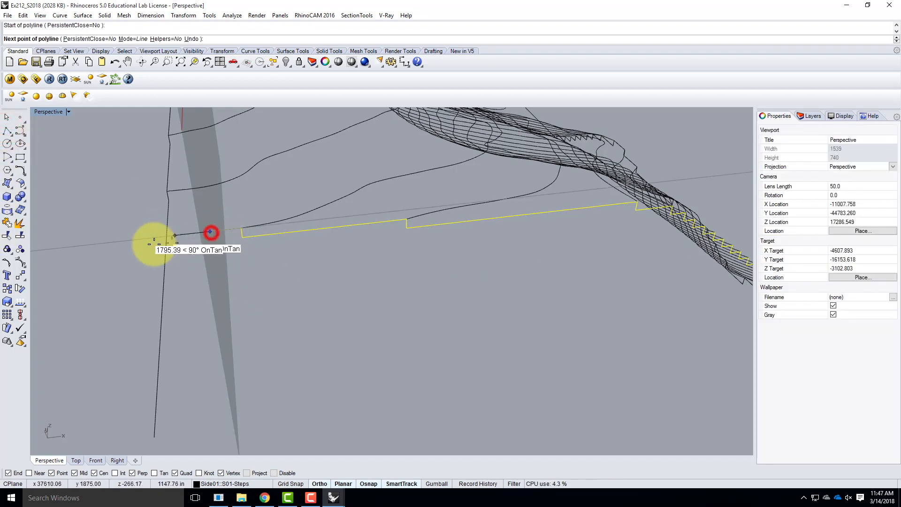
pyautogui.click(83, 244)
pyautogui.moveTo(87, 277); pyautogui.dragTo(181, 294, button='right')
pyautogui.press('Return')
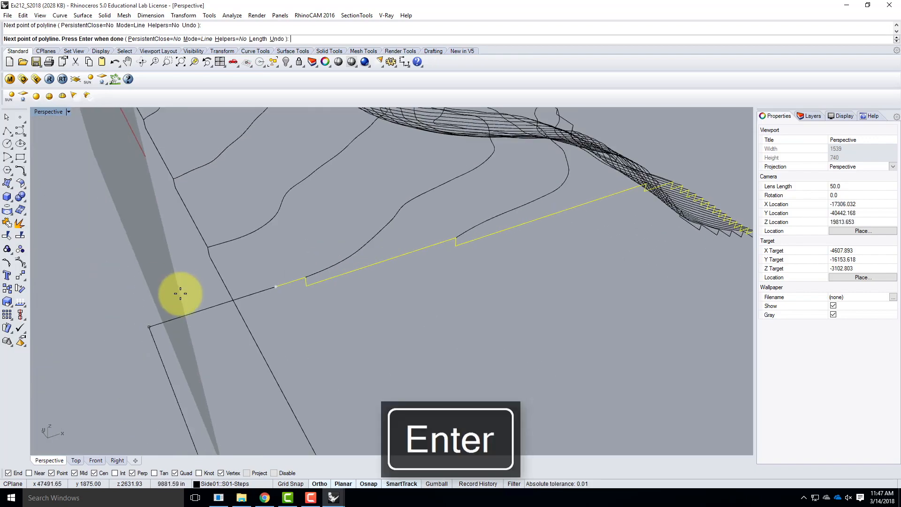
# Trim the overhanging ends of the two crossing profile lines back to their intersection to form a clean corner
pyautogui.scroll(-2, 235, 268)
pyautogui.moveTo(235, 269); pyautogui.dragTo(323, 289, button='right')
pyautogui.scroll(9, 456, 347)
pyautogui.moveTo(453, 341); pyautogui.dragTo(394, 337, button='right')
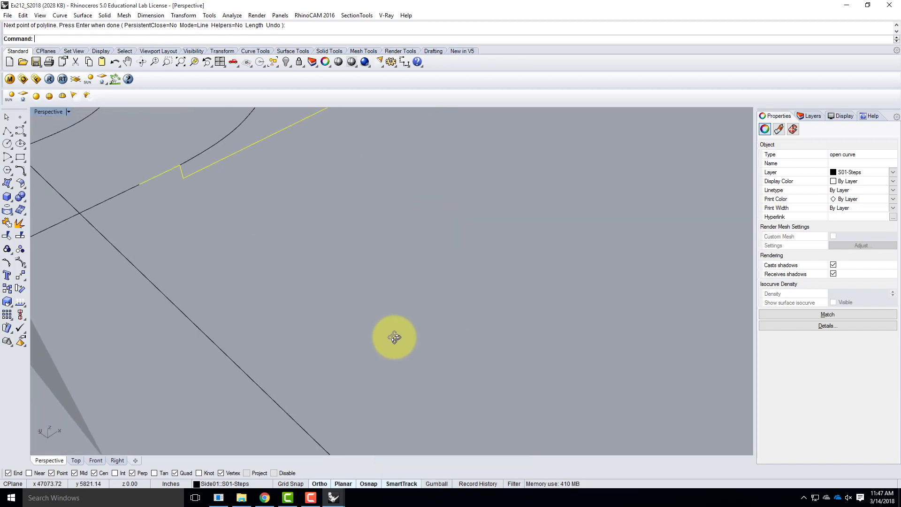
pyautogui.press('Escape')
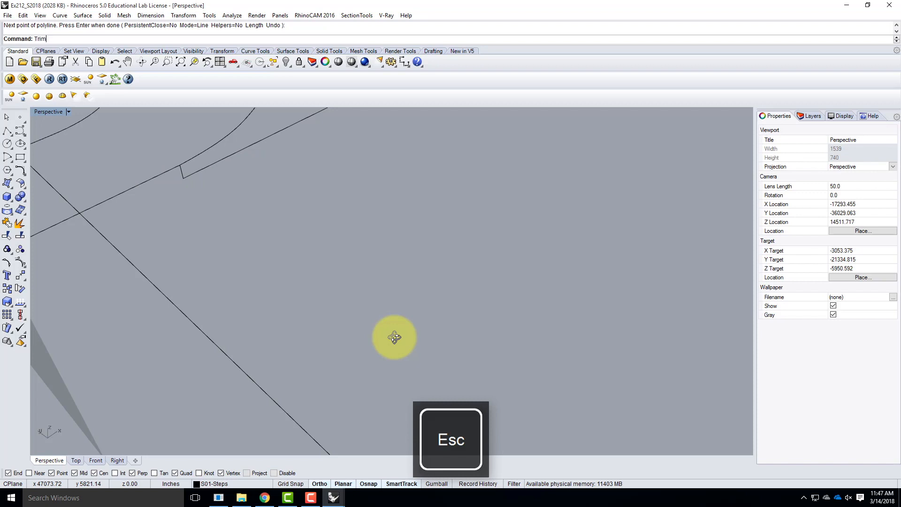
pyautogui.press('Return')
pyautogui.moveTo(76, 206); pyautogui.dragTo(75, 205)
pyautogui.scroll(-4, 464, 321)
pyautogui.press('Return')
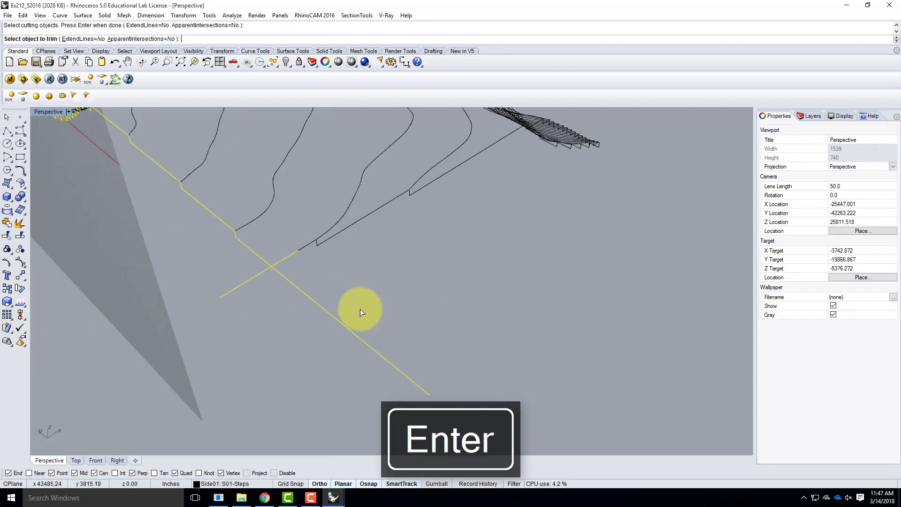
pyautogui.click(319, 302)
pyautogui.click(250, 282)
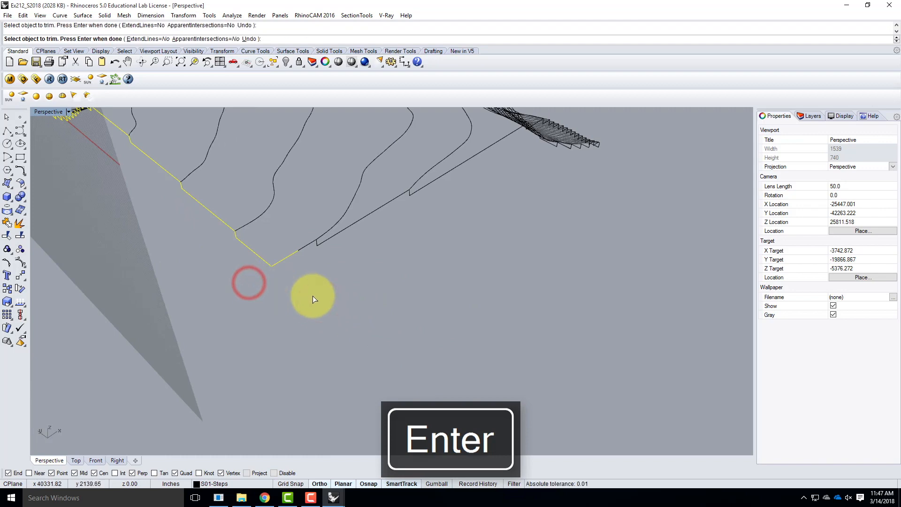
pyautogui.press('Escape')
# Inspect the trimmed corner and the stepped profiles around the other sides of the terrain for unconnected ends
pyautogui.moveTo(375, 278); pyautogui.dragTo(366, 293, button='right')
pyautogui.scroll(8, 266, 236)
pyautogui.moveTo(272, 269); pyautogui.dragTo(485, 143, button='right')
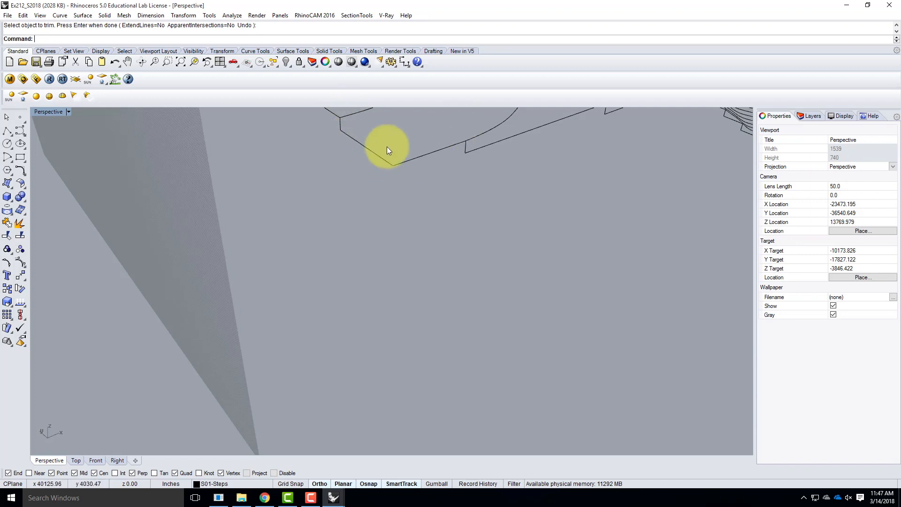
pyautogui.scroll(-6, 293, 191)
pyautogui.moveTo(285, 193); pyautogui.dragTo(404, 218, button='right')
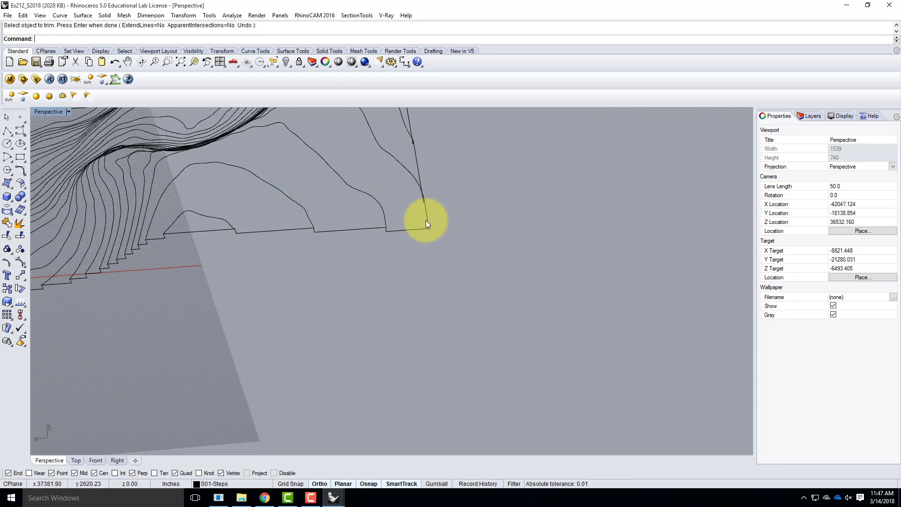
pyautogui.scroll(-5, 469, 243)
pyautogui.moveTo(359, 257); pyautogui.dragTo(394, 261, button='right')
pyautogui.scroll(8, 261, 351)
pyautogui.moveTo(267, 350); pyautogui.dragTo(344, 330, button='right')
pyautogui.scroll(-2, 283, 330)
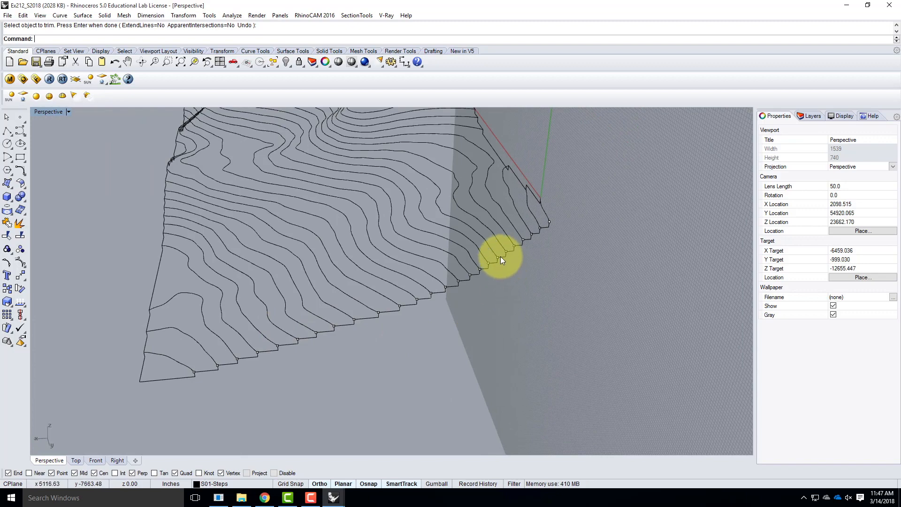
pyautogui.scroll(6, 535, 243)
pyautogui.scroll(-6, 503, 193)
pyautogui.scroll(3, 527, 181)
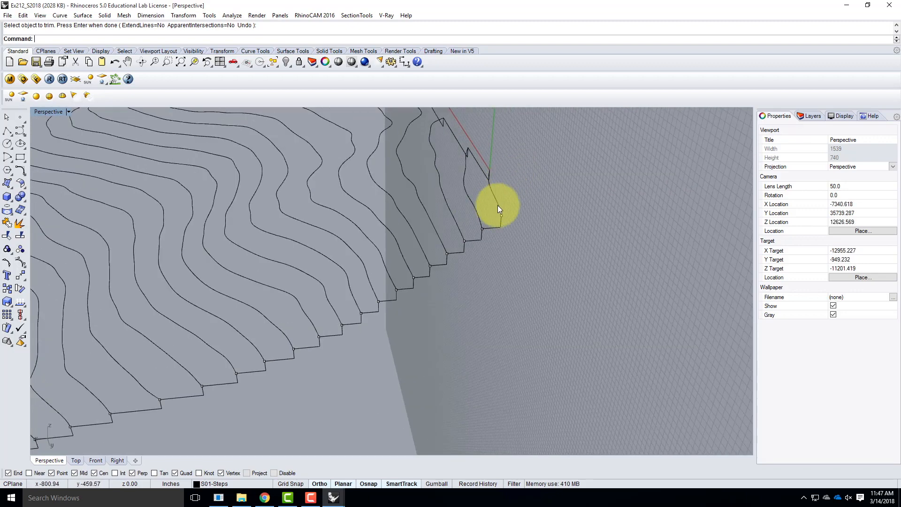
# Draw a horizontal polyline from the stepped profile's end near the origin outward past the neighbouring profile's last step
pyautogui.moveTo(523, 211); pyautogui.dragTo(317, 225, button='right')
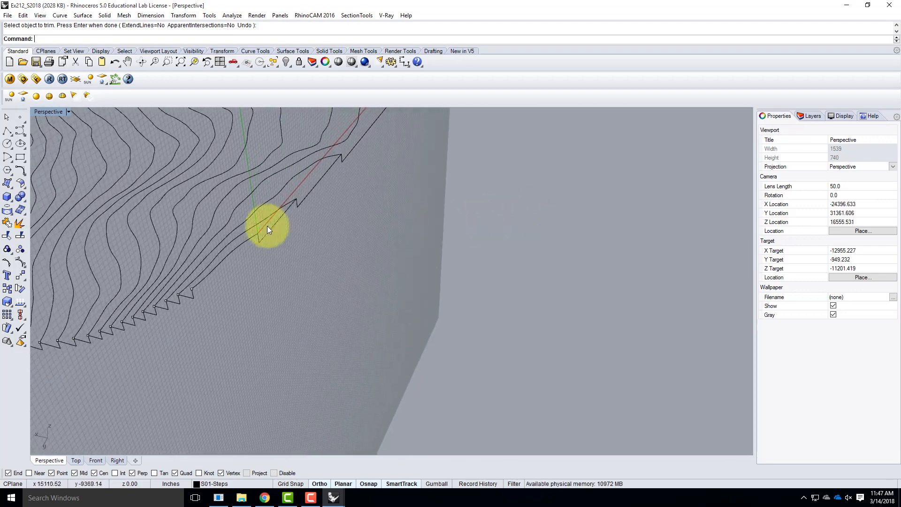
pyautogui.click(9, 131)
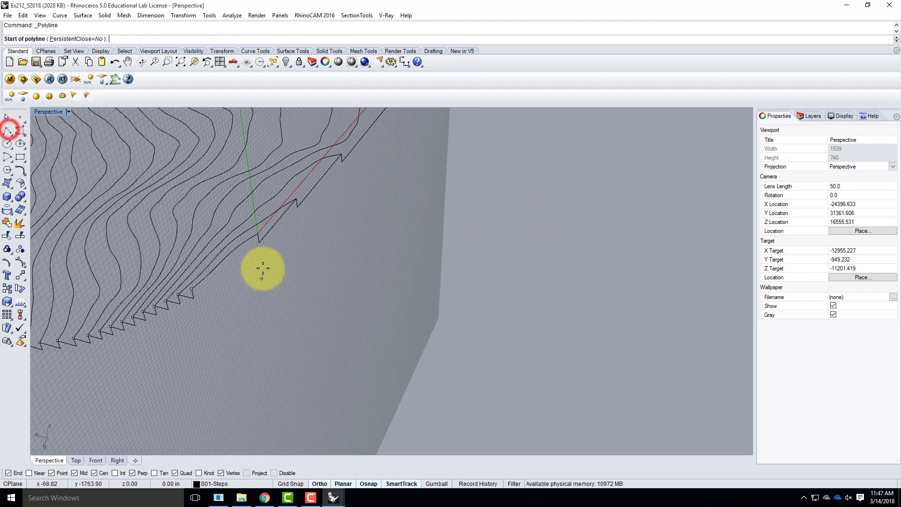
pyautogui.click(257, 233)
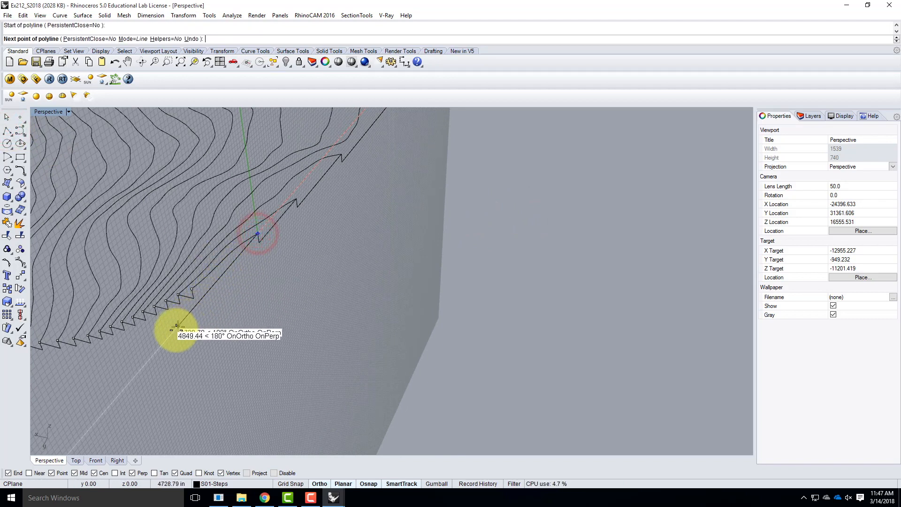
pyautogui.press('Return')
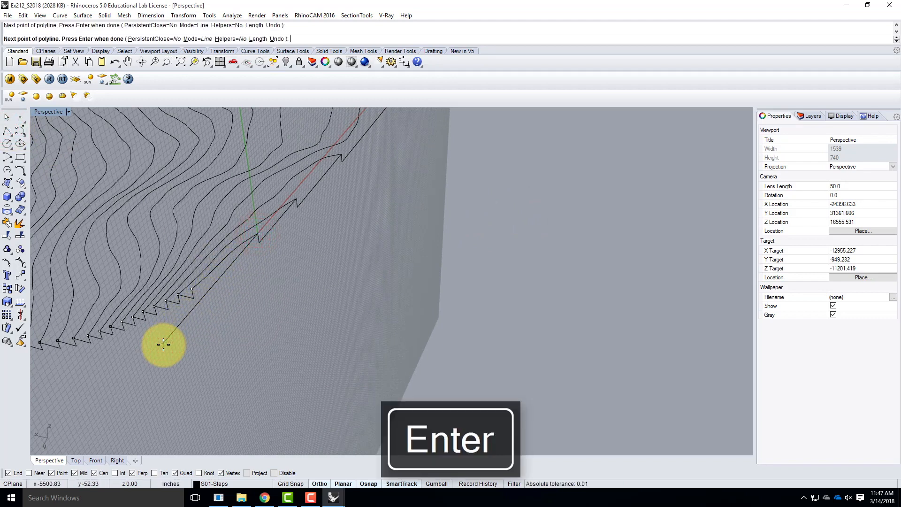
# Draw a horizontal polyline from the neighbouring profile's last contour end across to the extension line near the origin
pyautogui.press('Return')
pyautogui.click(191, 292)
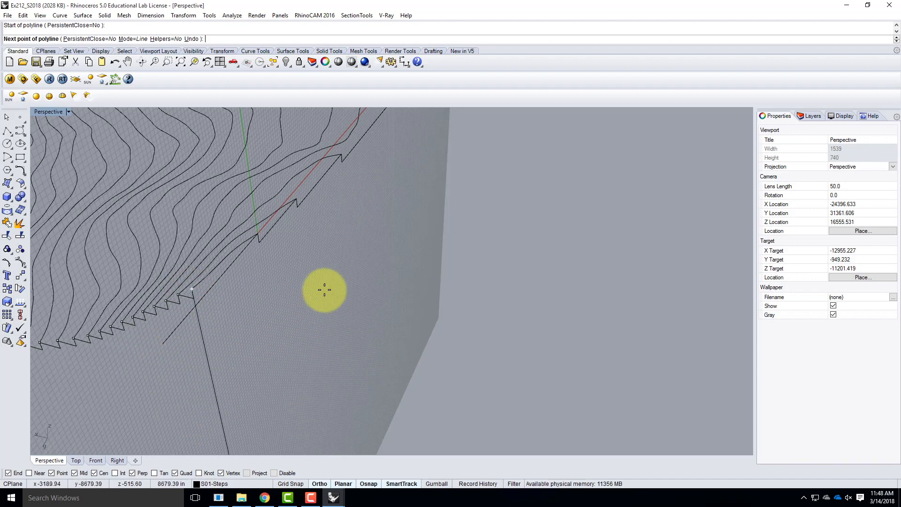
pyautogui.click(206, 292)
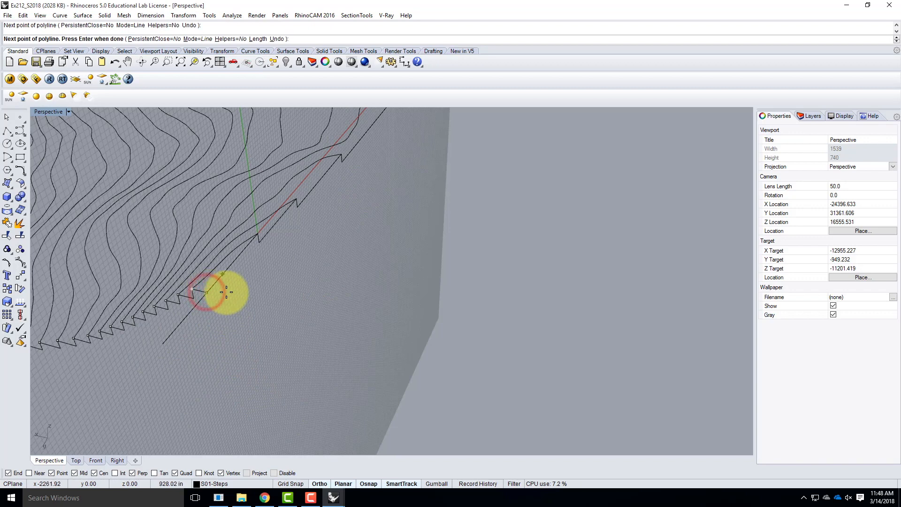
pyautogui.press('Return')
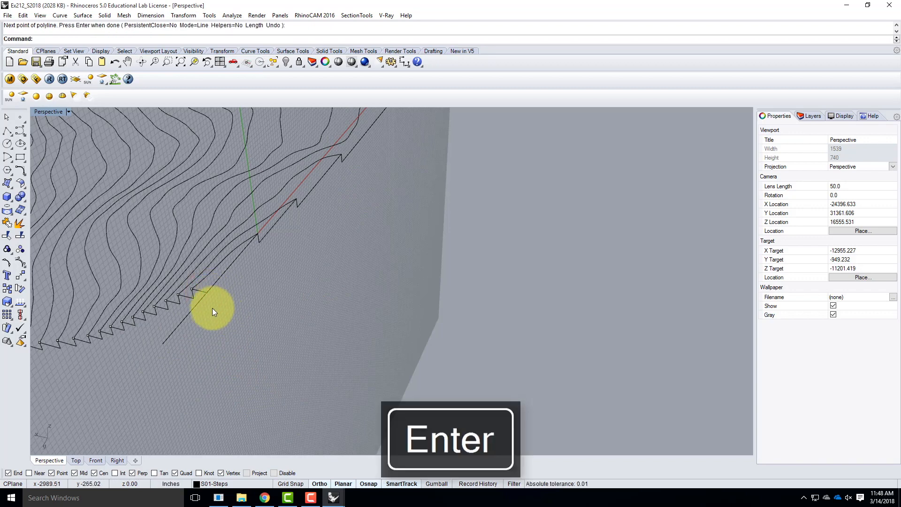
# Trim the overhanging part of the extension line beyond the crossing at the corner near the origin
pyautogui.click(201, 286)
pyautogui.press('Return')
pyautogui.click(192, 317)
pyautogui.press('Escape')
# At the remaining open corner, draw a horizontal polyline from the stepped profile's end contour outward past the adjacent profile
pyautogui.moveTo(240, 331); pyautogui.dragTo(294, 317, button='right')
pyautogui.scroll(-8, 449, 334)
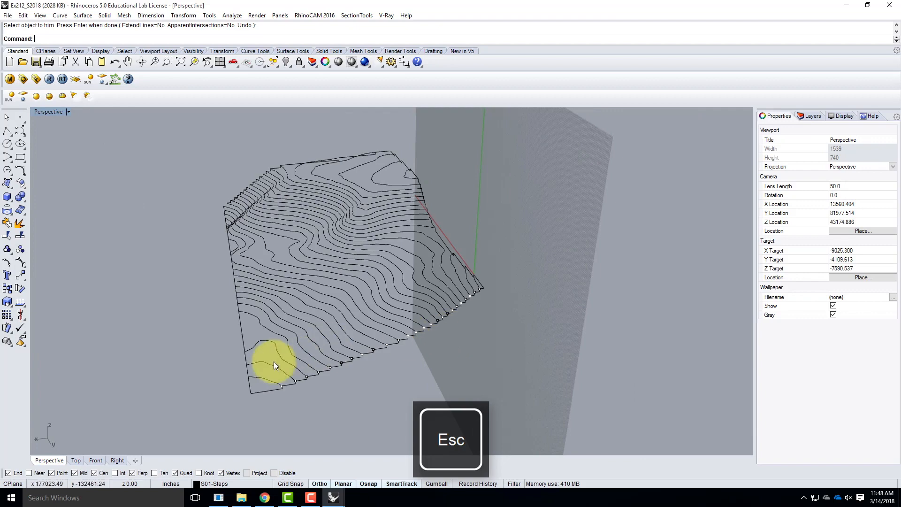
pyautogui.scroll(4, 243, 391)
pyautogui.moveTo(226, 369)
pyautogui.mouseDown(button='right')
pyautogui.moveTo(316, 378)
pyautogui.moveTo(440, 373)
pyautogui.moveTo(235, 384)
pyautogui.mouseUp(button='right')
pyautogui.scroll(-5, 249, 373)
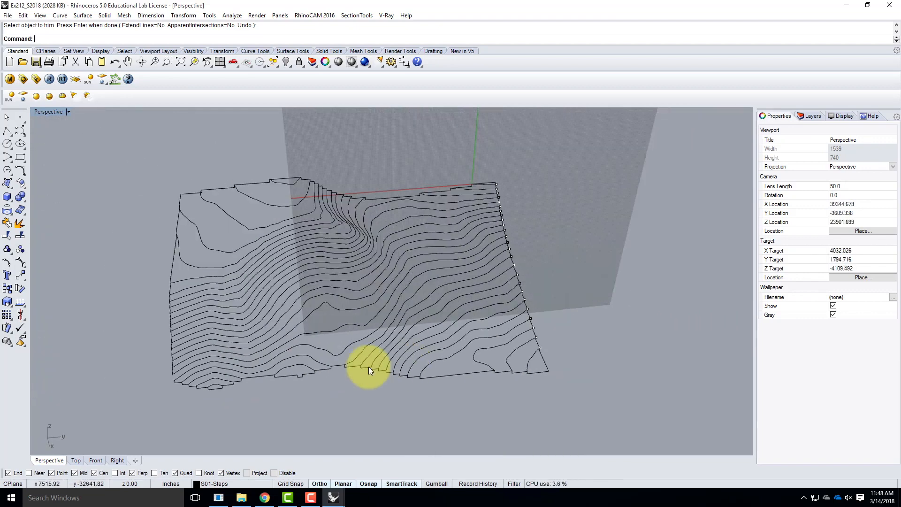
pyautogui.scroll(8, 167, 384)
pyautogui.moveTo(184, 377); pyautogui.dragTo(207, 371, button='right')
pyautogui.scroll(4, 361, 362)
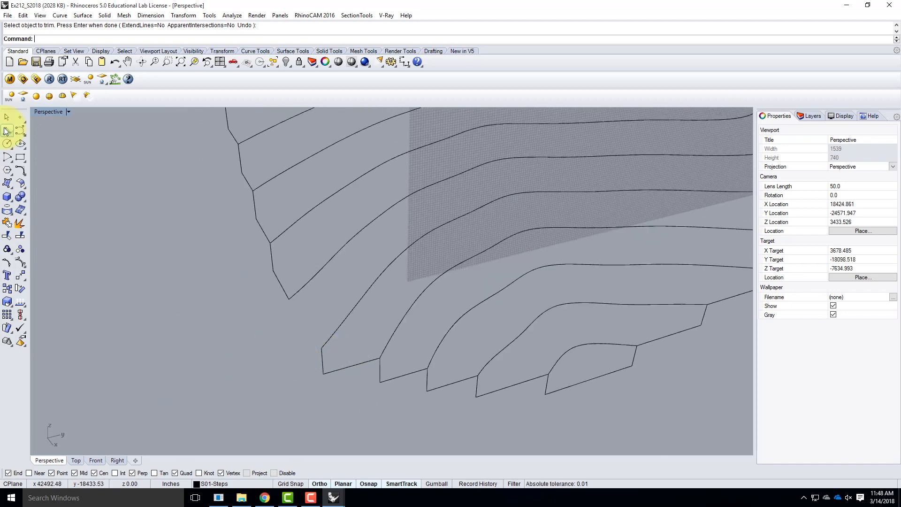
pyautogui.click(7, 131)
pyautogui.click(322, 348)
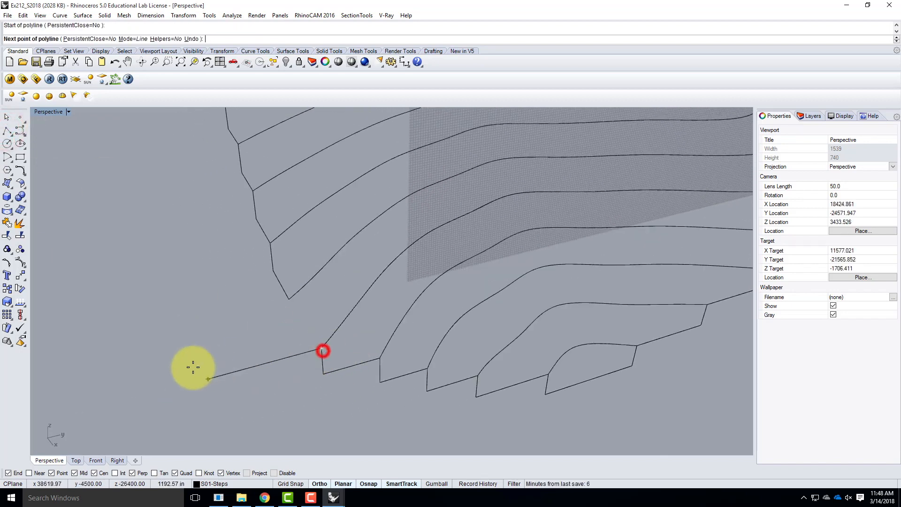
pyautogui.click(151, 380)
pyautogui.press('Return')
pyautogui.press('Return')
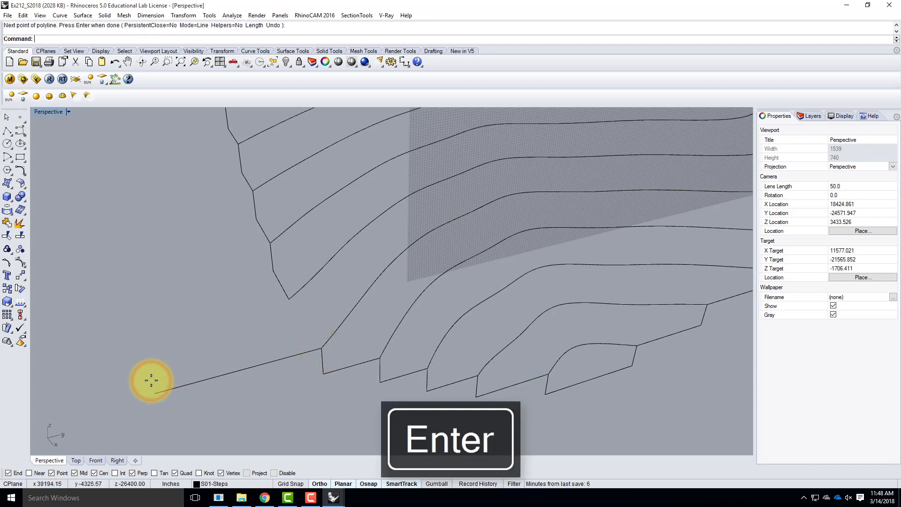
# Draw a polyline from the adjacent profile's lowest contour end, dropping 31.25' vertically and running horizontally to the extension line
pyautogui.click(288, 299)
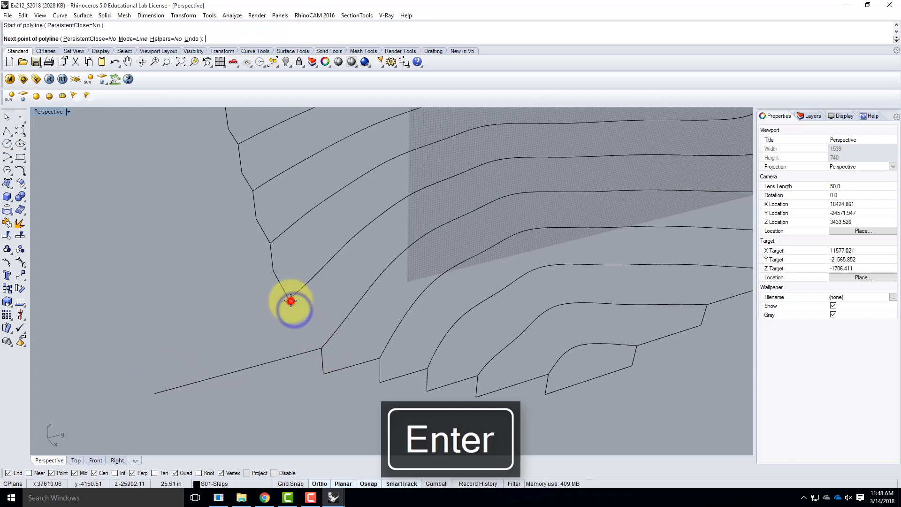
pyautogui.write("31.25'")
pyautogui.press('Return')
pyautogui.click(292, 325)
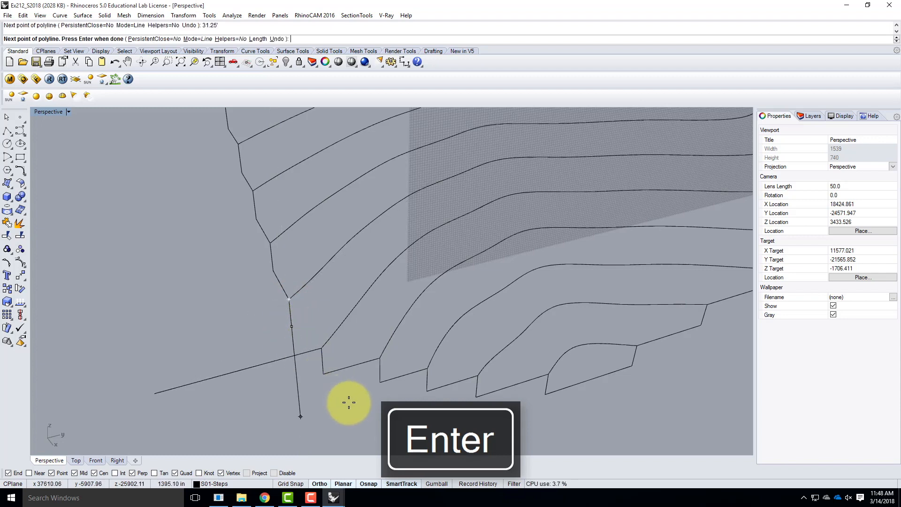
pyautogui.click(305, 351)
pyautogui.press('Return')
# Trim the overhanging part of the extension line where the two new polylines meet at the corner
pyautogui.moveTo(305, 376); pyautogui.dragTo(293, 343)
pyautogui.write('trim')
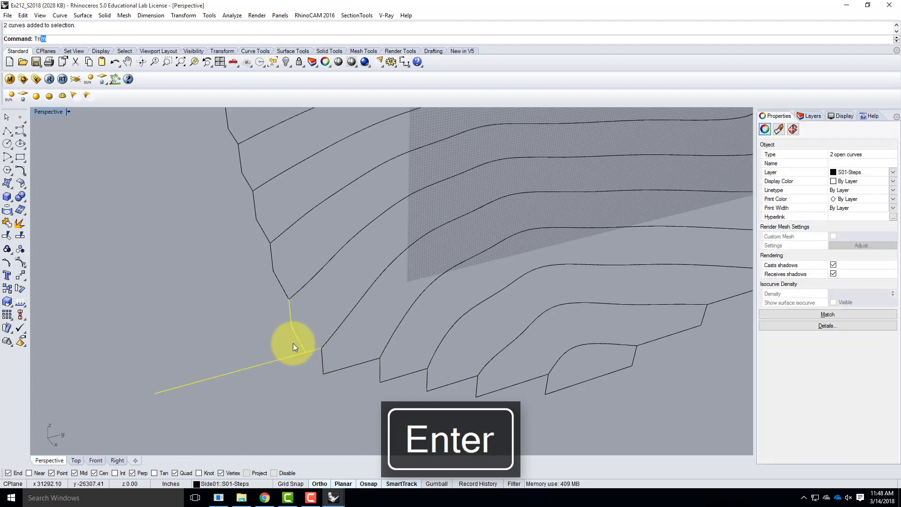
pyautogui.press('Return')
pyautogui.click(289, 358)
pyautogui.press('Escape')
pyautogui.press('Escape')
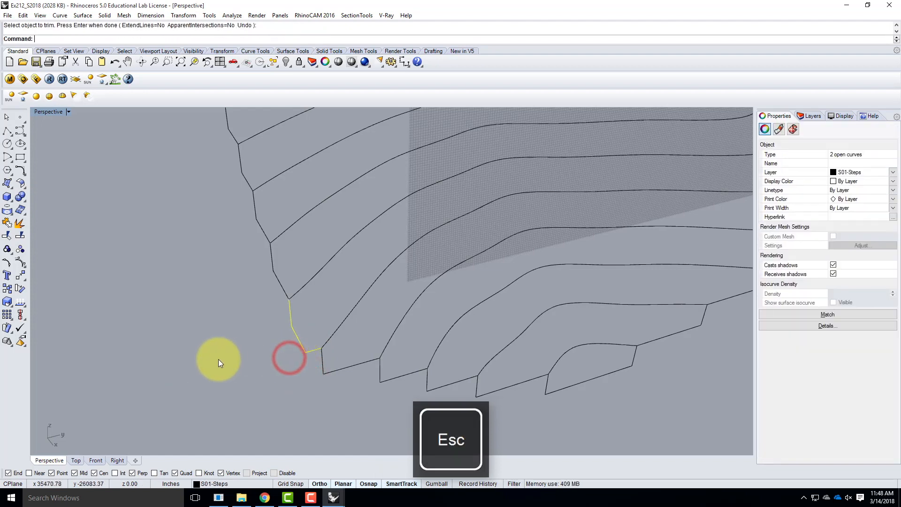
# Set the perspective viewport's construction plane to World Top
pyautogui.moveTo(213, 353); pyautogui.dragTo(272, 342, button='right')
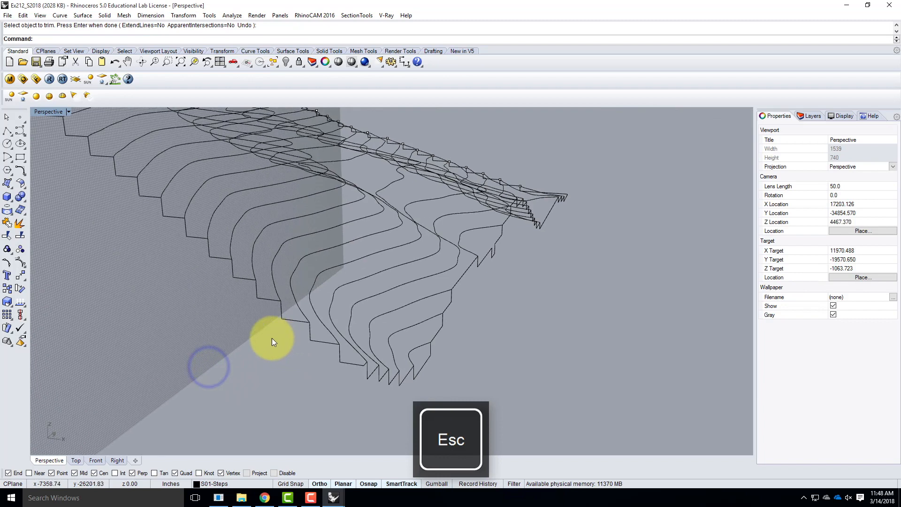
pyautogui.click(67, 112)
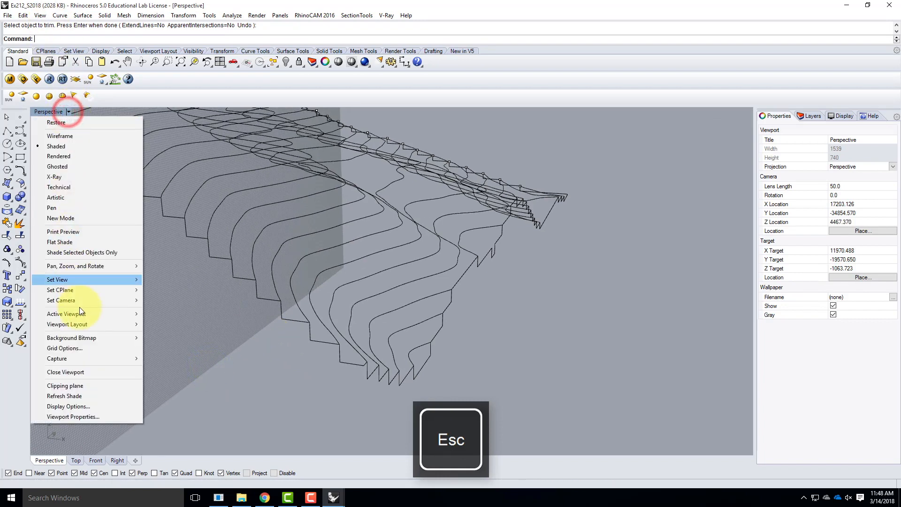
pyautogui.moveTo(82, 290)
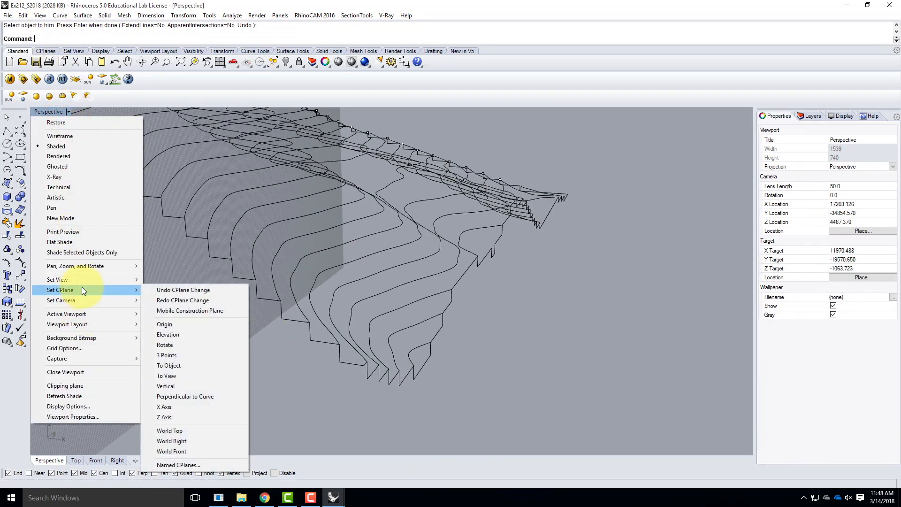
pyautogui.click(192, 428)
# Draw a straight polyline across the open top of the small notch in the lowest part of the stepped side profile
pyautogui.moveTo(581, 280)
pyautogui.mouseDown(button='right')
pyautogui.moveTo(477, 284)
pyautogui.moveTo(430, 318)
pyautogui.mouseUp(button='right')
pyautogui.moveTo(495, 316)
pyautogui.mouseDown(button='right')
pyautogui.moveTo(473, 317)
pyautogui.moveTo(468, 305)
pyautogui.mouseUp(button='right')
pyautogui.scroll(6, 297, 246)
pyautogui.moveTo(311, 265); pyautogui.dragTo(392, 289, button='right')
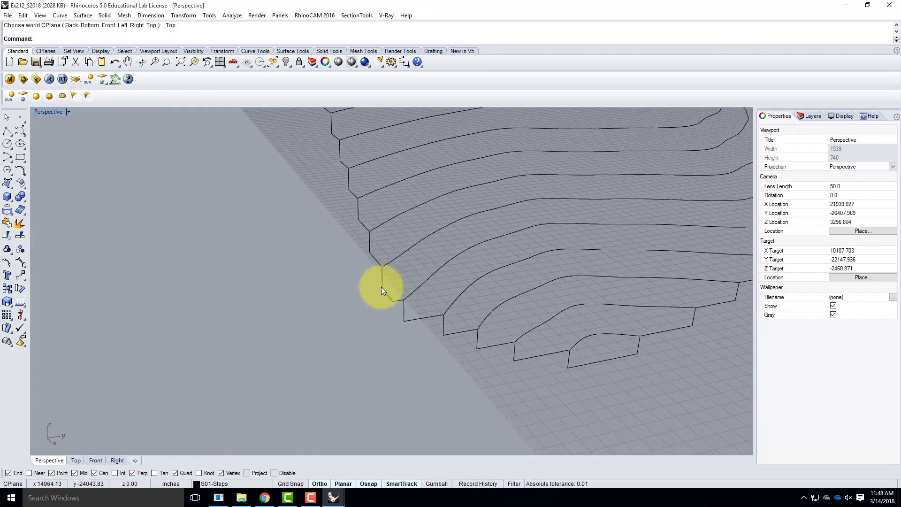
pyautogui.scroll(-6, 298, 284)
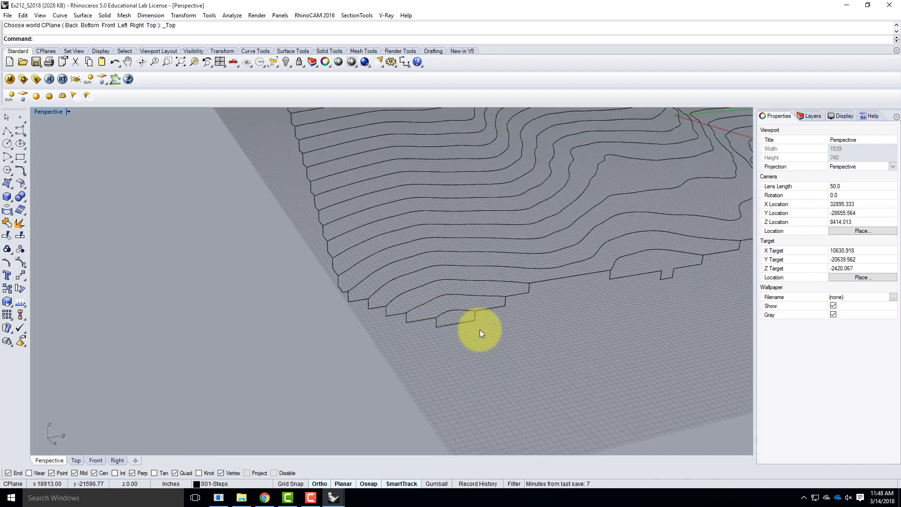
pyautogui.scroll(-2, 469, 300)
pyautogui.scroll(4, 442, 283)
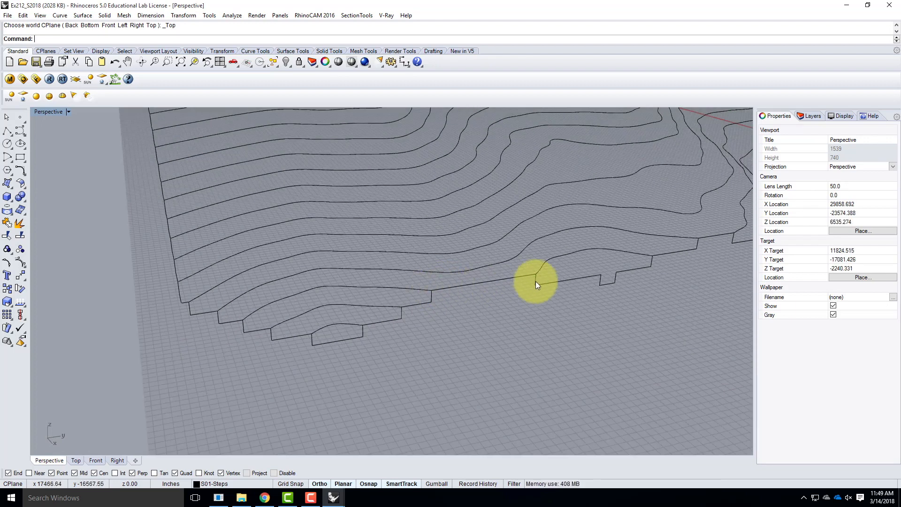
pyautogui.scroll(-3, 488, 295)
pyautogui.scroll(5, 495, 296)
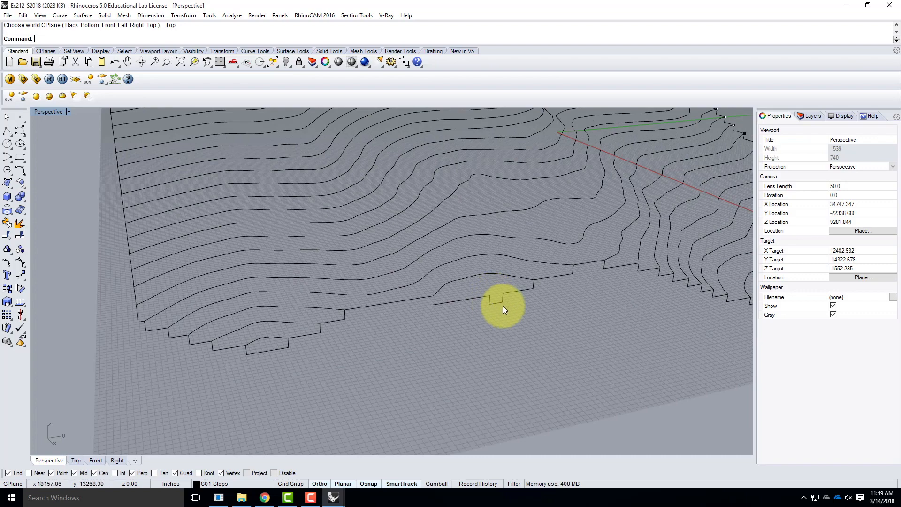
pyautogui.scroll(10, 544, 295)
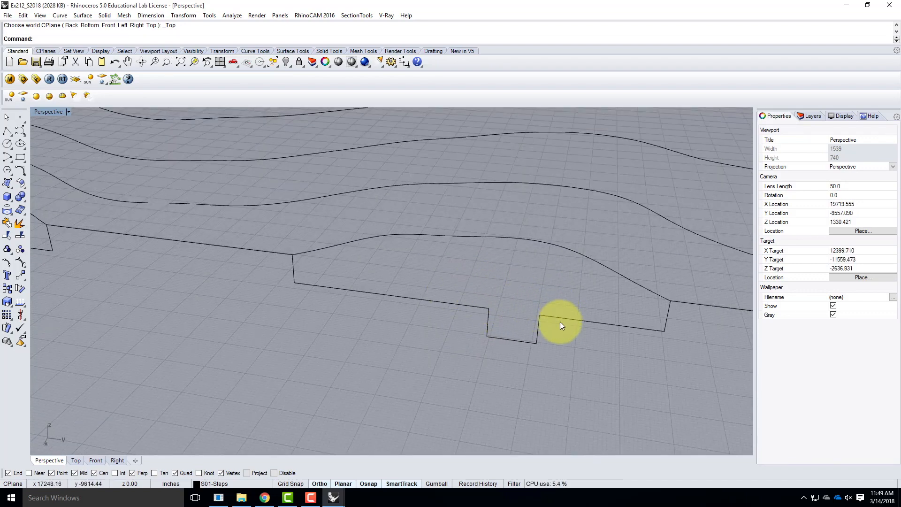
pyautogui.click(7, 130)
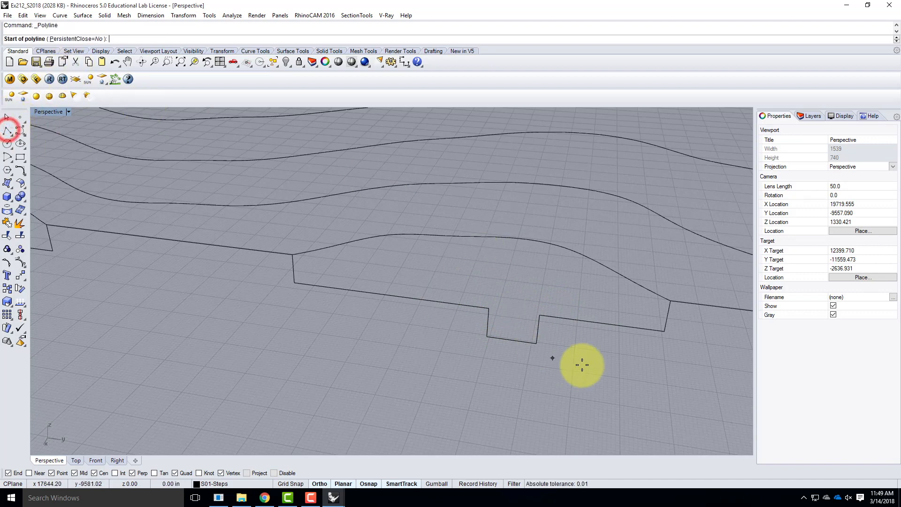
pyautogui.click(489, 308)
pyautogui.click(541, 313)
pyautogui.press('Return')
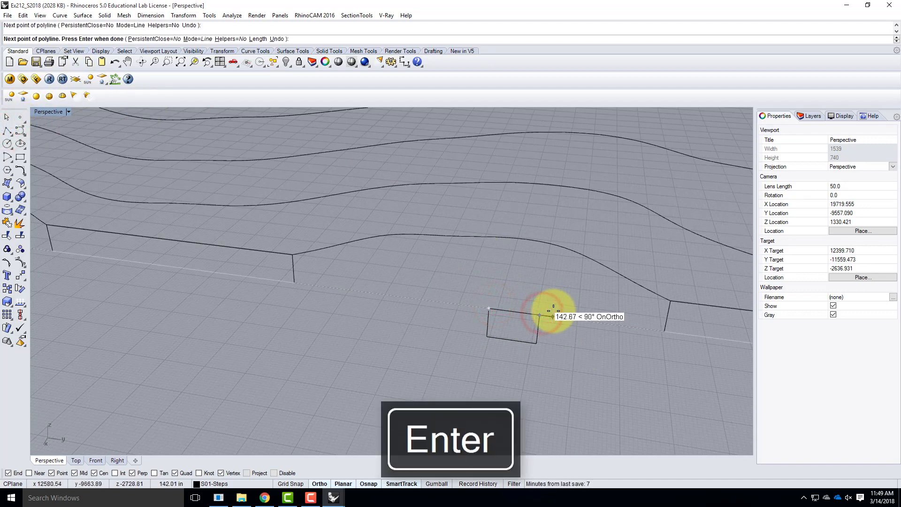
# Try to trim away the notch outline using the bridging line as the cutting object
pyautogui.click(511, 311)
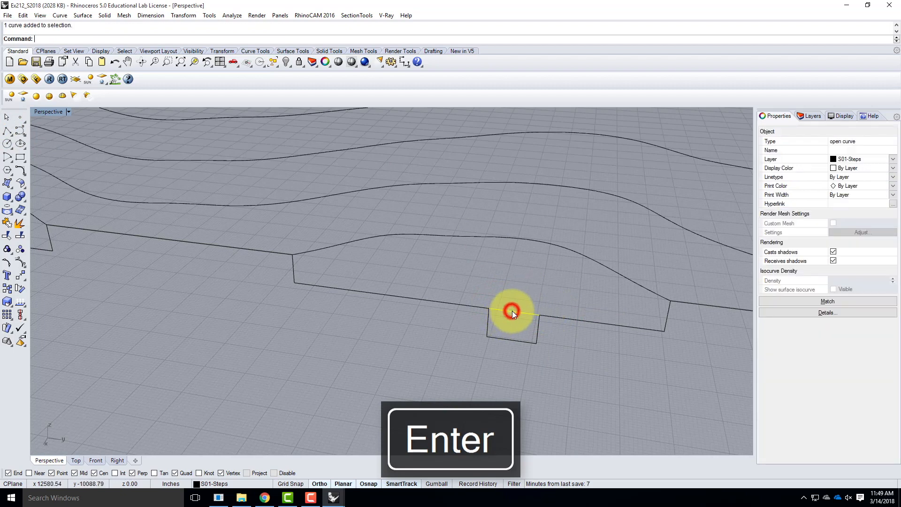
pyautogui.write('trim')
pyautogui.press('Return')
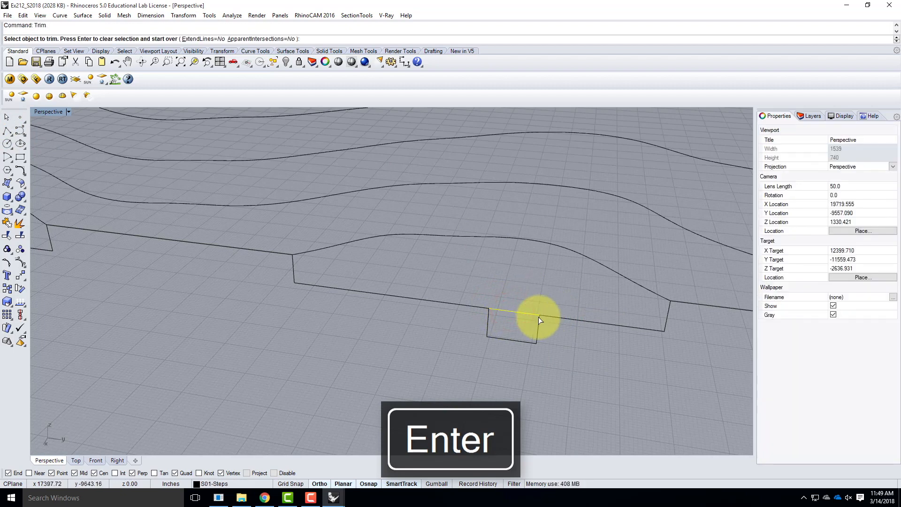
pyautogui.click(480, 319)
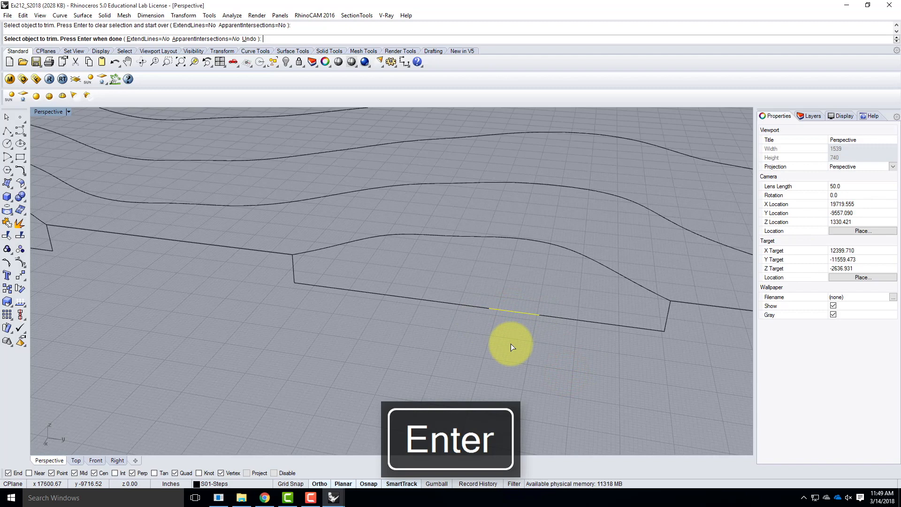
pyautogui.hotkey('ctrl', 'z')
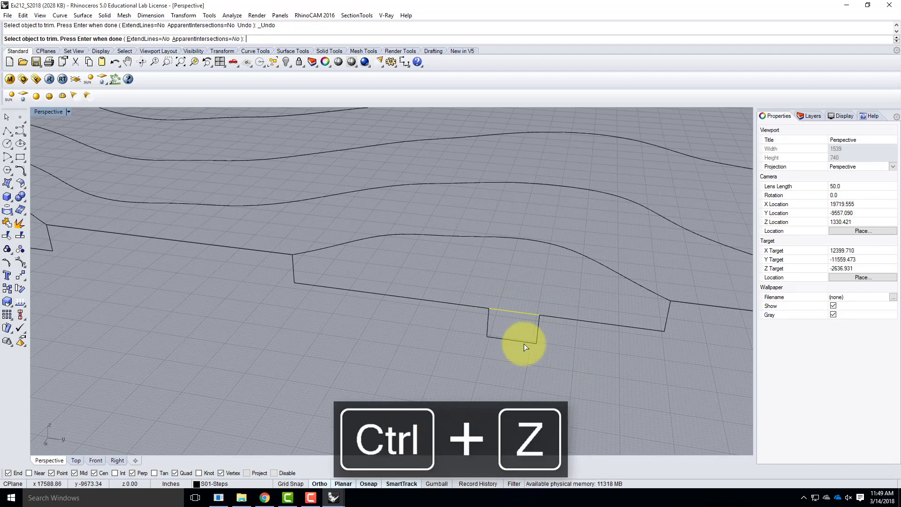
pyautogui.press('Escape')
# Explode the stepped side profile that contains the notch into separate segments
pyautogui.click(528, 342)
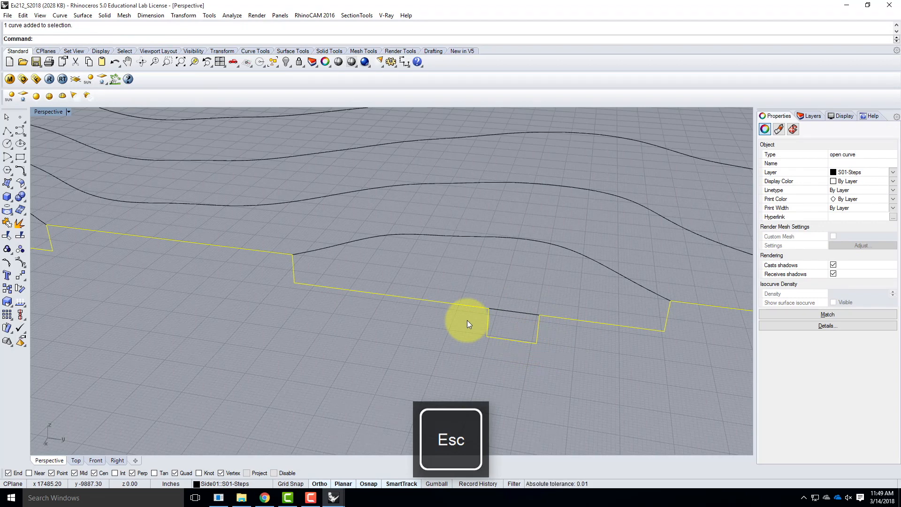
pyautogui.write('Explode')
pyautogui.press('Return')
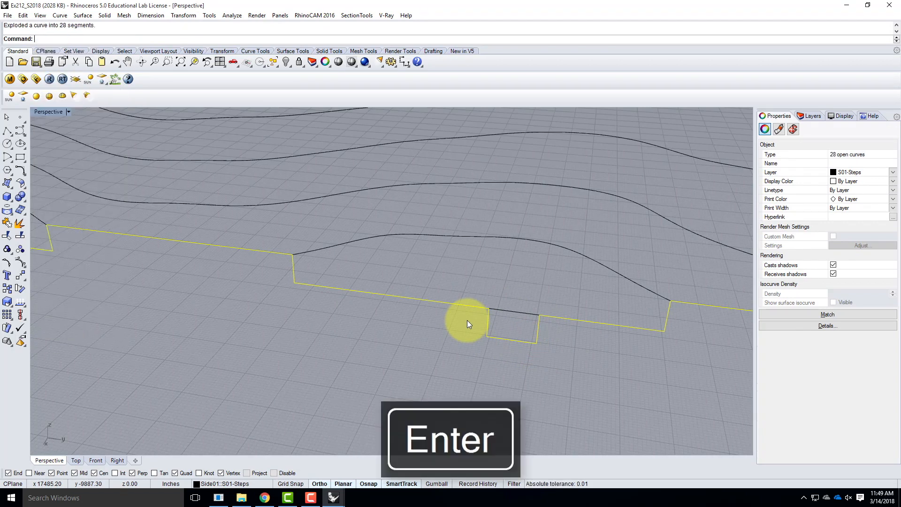
# Exclude the notch's segments from the selection and join the remaining exploded profile segments
pyautogui.scroll(-2, 320, 328)
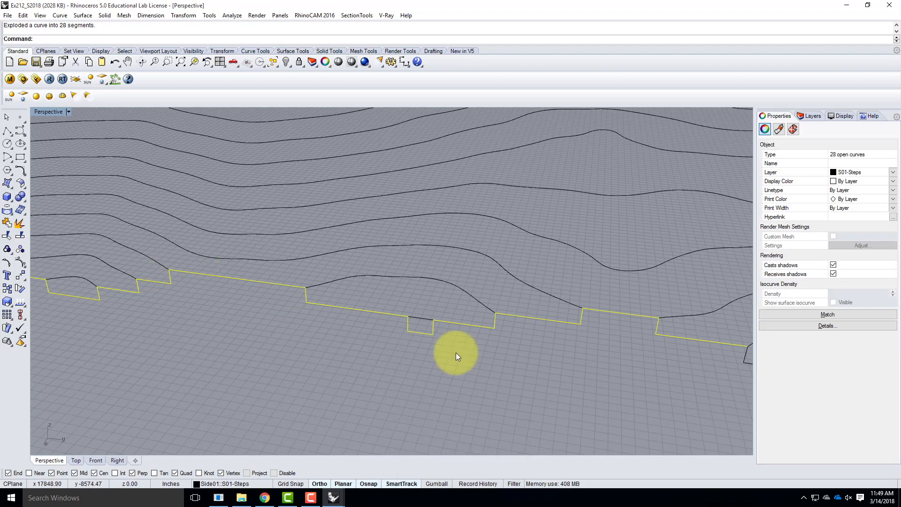
pyautogui.keyDown('ctrl'); pyautogui.click(407, 325); pyautogui.keyUp('ctrl')
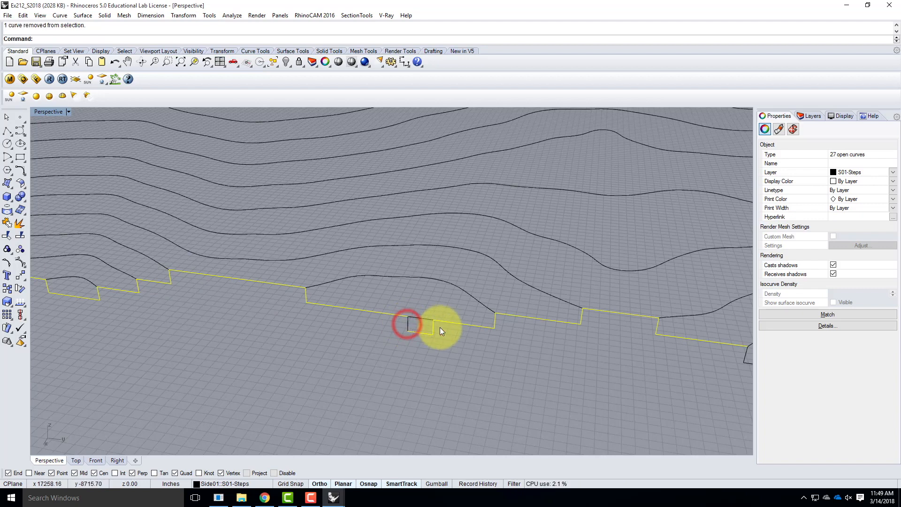
pyautogui.keyDown('ctrl'); pyautogui.click(431, 325); pyautogui.keyUp('ctrl')
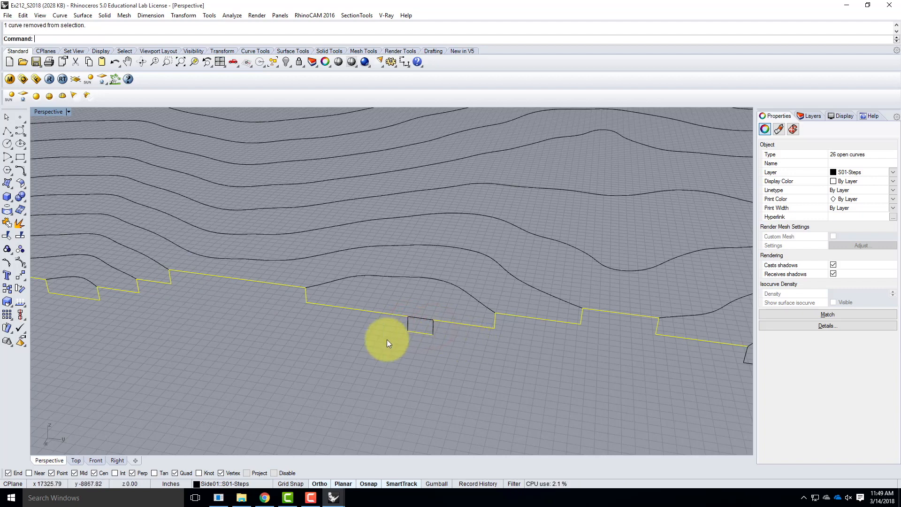
pyautogui.scroll(-5, 402, 334)
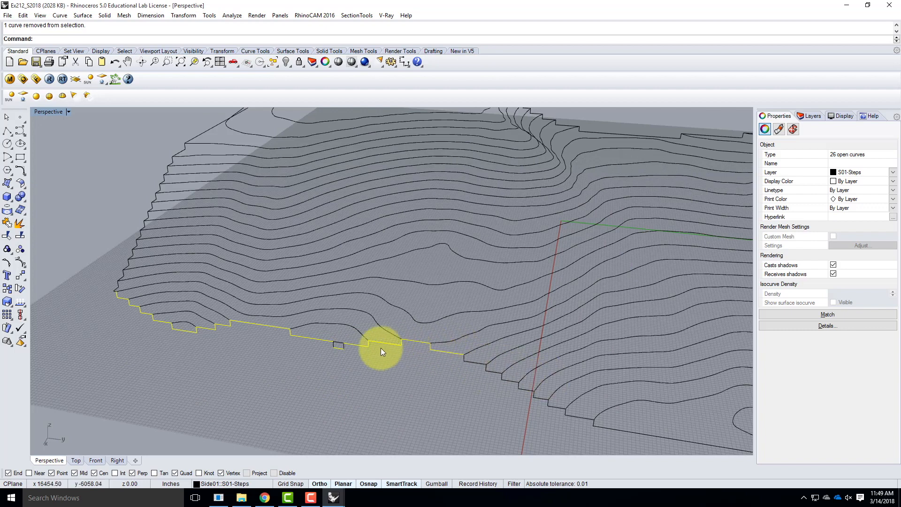
pyautogui.write('join')
pyautogui.press('Return')
# Check the rejoined profile pieces and delete the three leftover notch segments below the bridging line
pyautogui.click(434, 362)
pyautogui.click(401, 344)
pyautogui.click(254, 322)
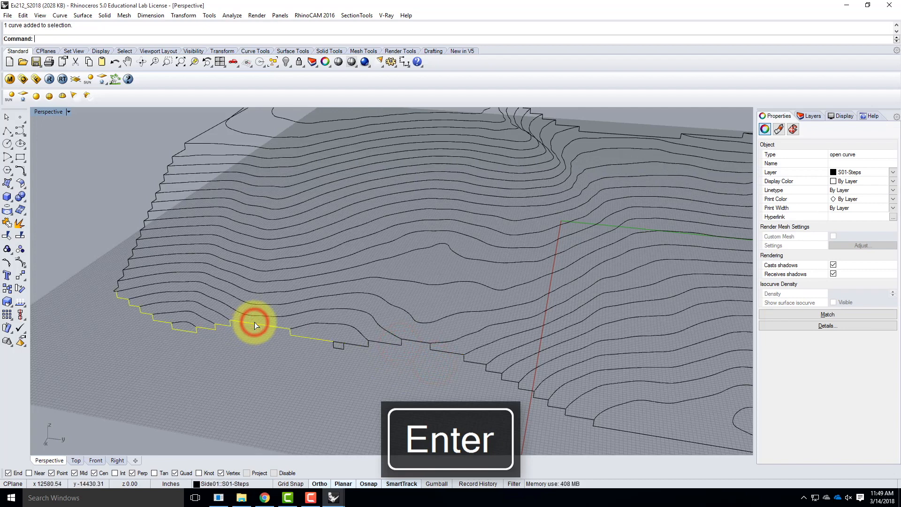
pyautogui.scroll(5, 300, 348)
pyautogui.click(403, 362)
pyautogui.click(356, 347)
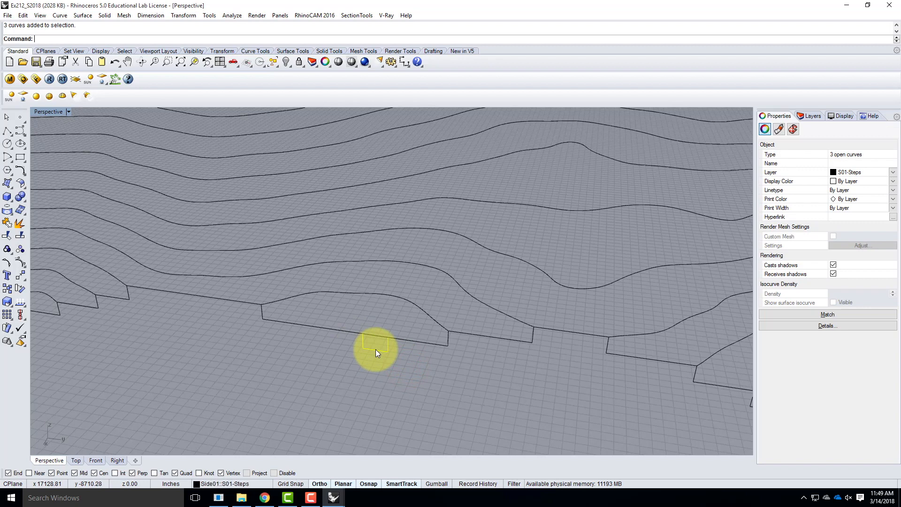
pyautogui.press('Delete')
# Join the bridging line with the stepped profile parts on both sides of it into one curve
pyautogui.click(312, 329)
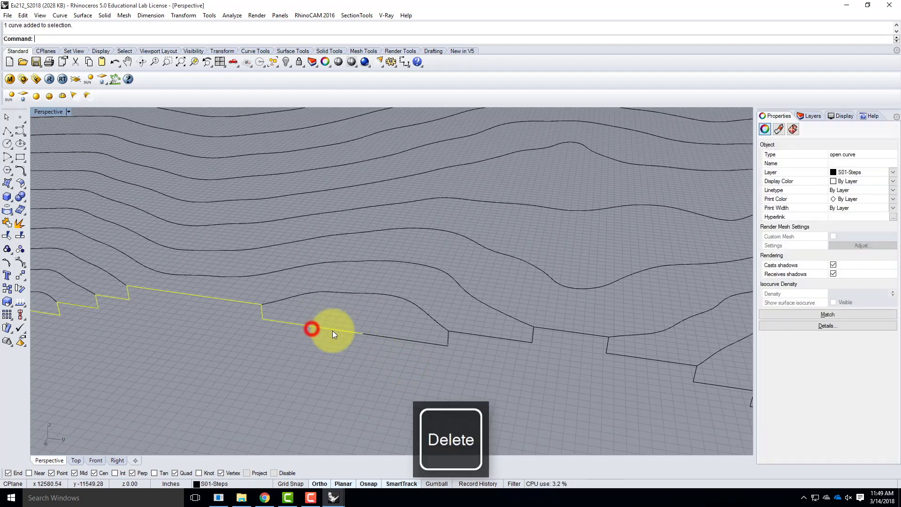
pyautogui.keyDown('shift'); pyautogui.click(379, 334); pyautogui.keyUp('shift')
pyautogui.keyDown('shift'); pyautogui.click(415, 338); pyautogui.keyUp('shift')
pyautogui.scroll(-3, 376, 348)
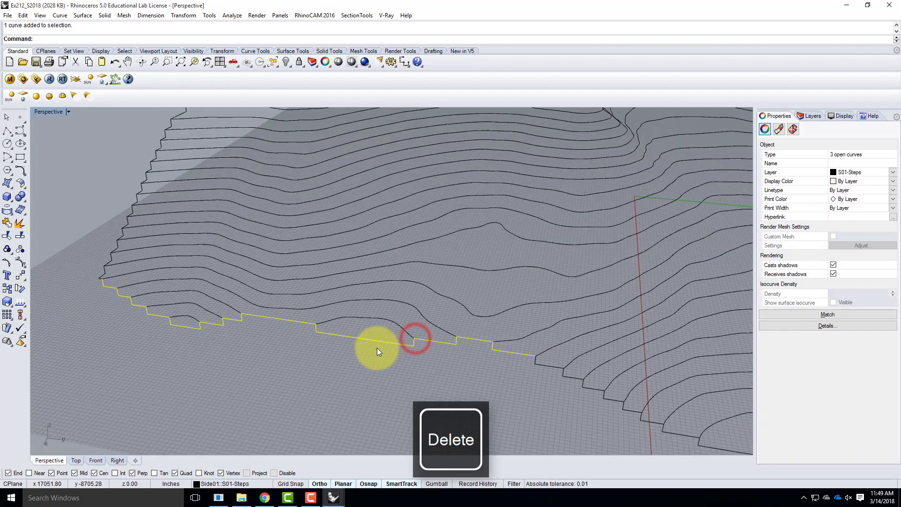
pyautogui.press('Return')
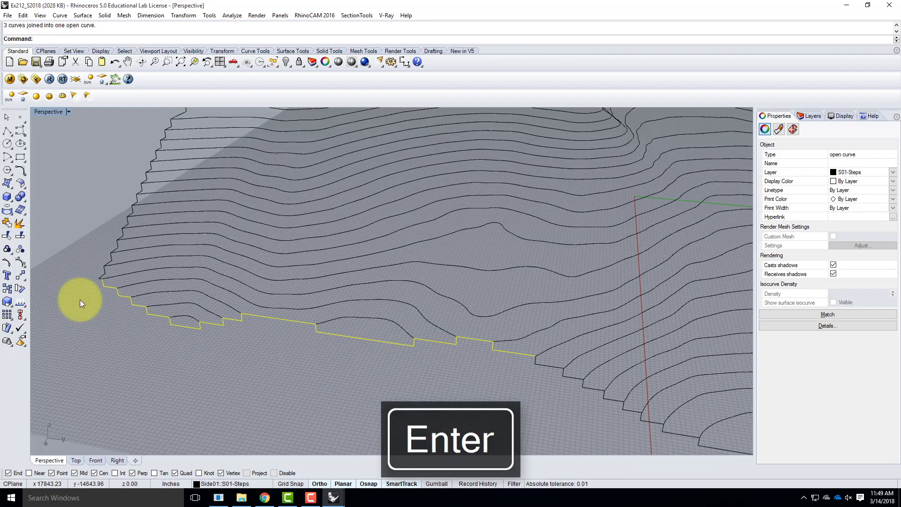
# Join the short extension line at the profile's corner end to the repaired stepped profile
pyautogui.scroll(3, 131, 294)
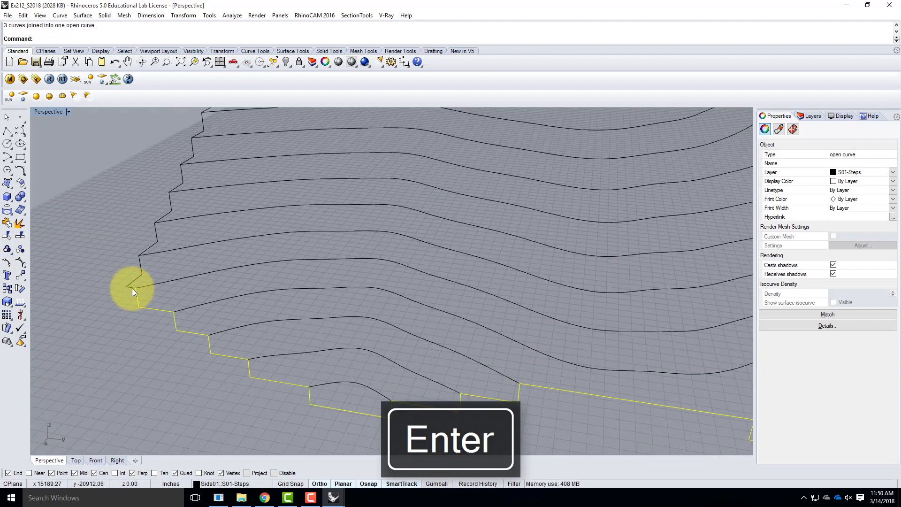
pyautogui.keyDown('shift'); pyautogui.click(132, 288); pyautogui.keyUp('shift')
pyautogui.press('Return')
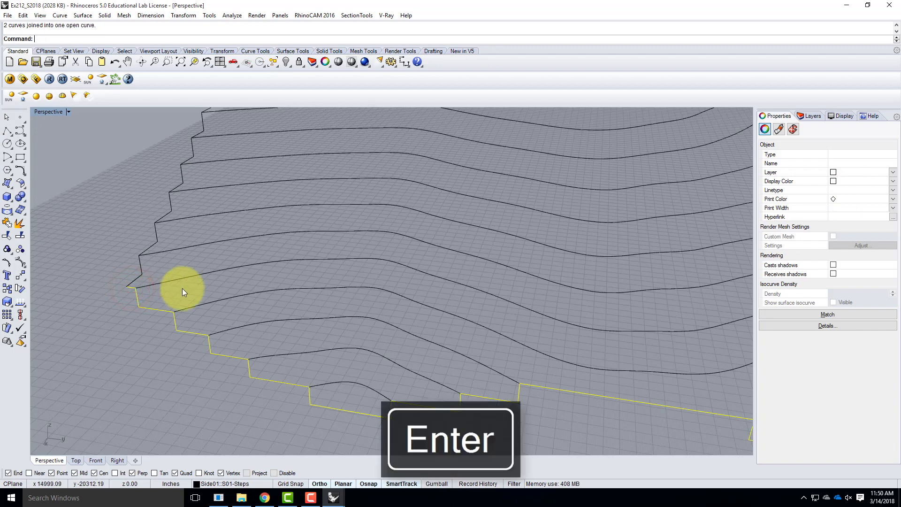
# Join the repaired profile with the rest of the same side's stepped profile and the closing line at its far corner
pyautogui.scroll(-10, 83, 279)
pyautogui.scroll(-7, 300, 309)
pyautogui.scroll(2, 643, 406)
pyautogui.keyDown('shift'); pyautogui.click(345, 321); pyautogui.keyUp('shift')
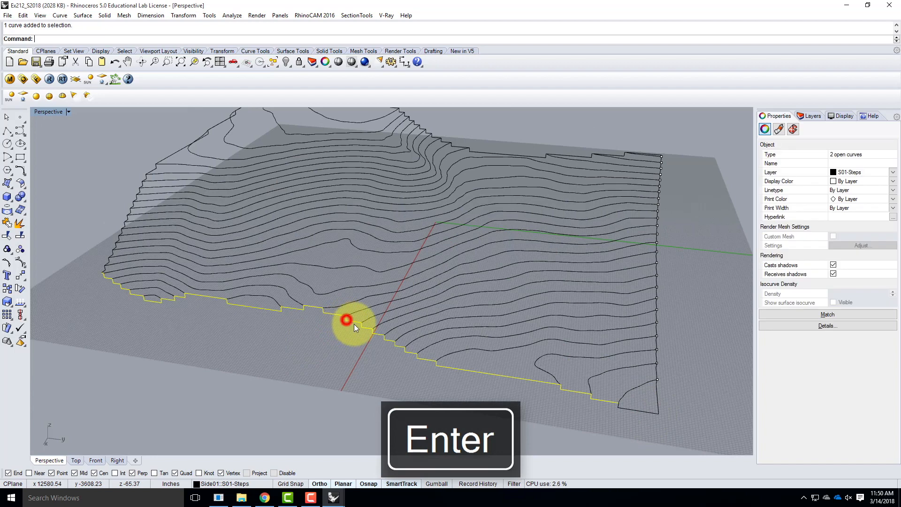
pyautogui.keyDown('shift'); pyautogui.click(623, 409); pyautogui.keyUp('shift')
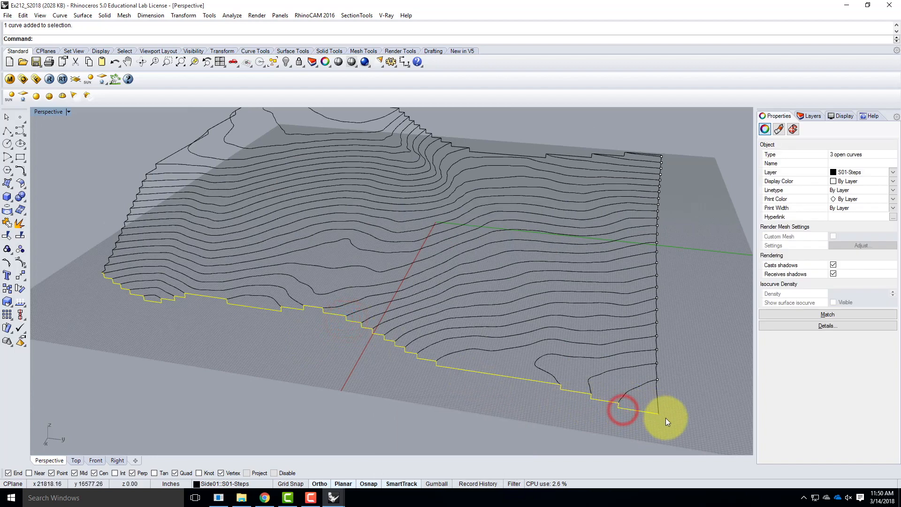
pyautogui.press('Return')
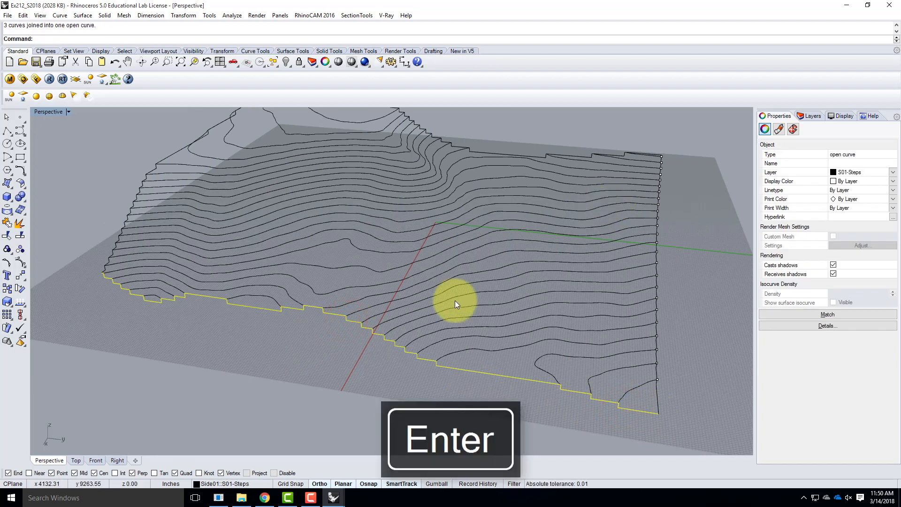
# On the adjacent side, join the stepped profile with the closing lines at both of its corners
pyautogui.scroll(-5, 300, 277)
pyautogui.moveTo(356, 276); pyautogui.dragTo(412, 300, button='right')
pyautogui.scroll(8, 413, 300)
pyautogui.click(241, 315)
pyautogui.keyDown('shift'); pyautogui.click(249, 307); pyautogui.keyUp('shift')
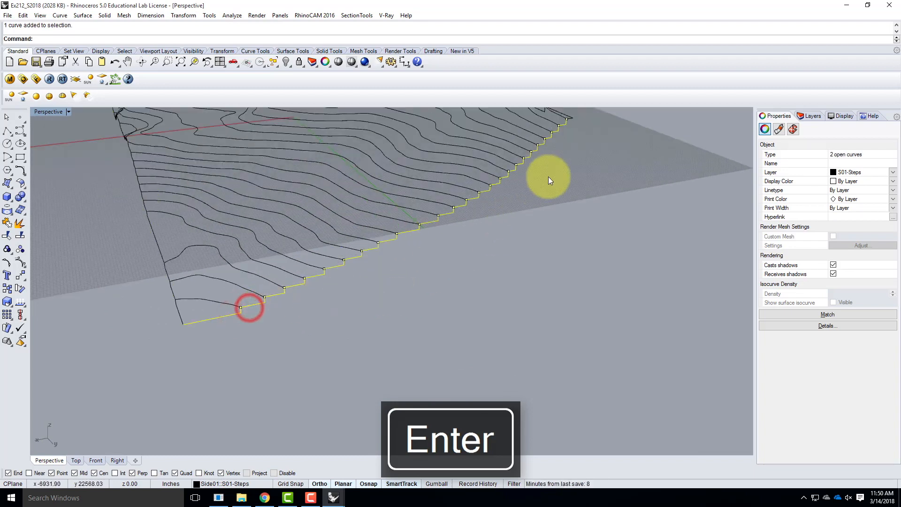
pyautogui.scroll(5, 576, 117)
pyautogui.click(566, 119)
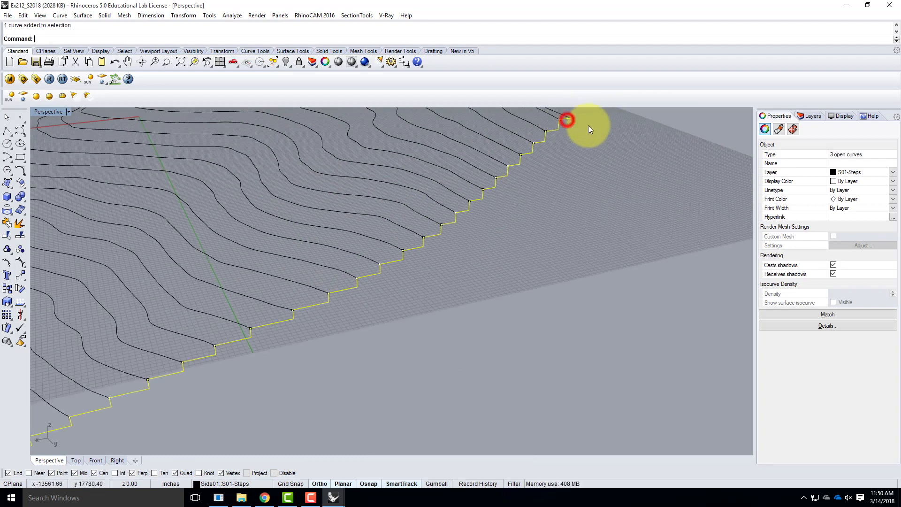
pyautogui.press('Return')
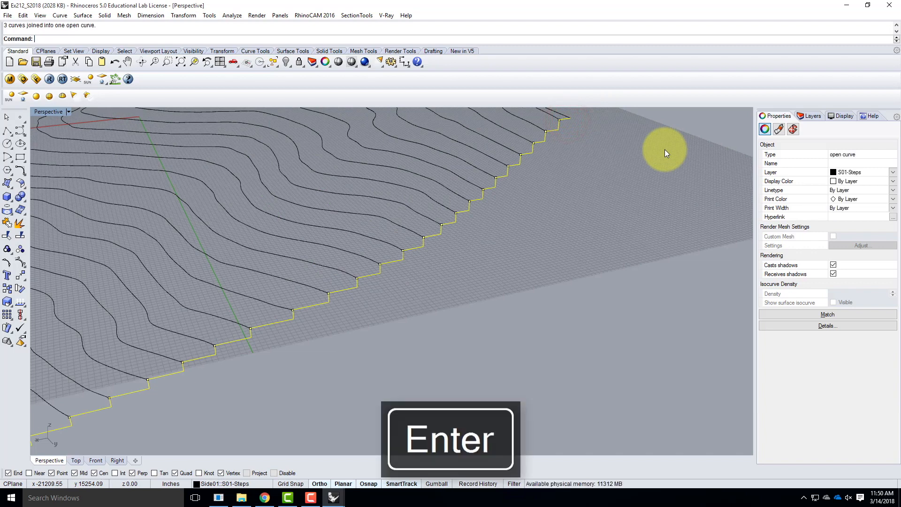
# On the next side of the terrain, join the short corner line with the long stepped profile into one curve
pyautogui.scroll(-10, 375, 295)
pyautogui.moveTo(512, 269)
pyautogui.mouseDown(button='right')
pyautogui.moveTo(329, 264)
pyautogui.moveTo(325, 305)
pyautogui.moveTo(402, 297)
pyautogui.mouseUp(button='right')
pyautogui.click(385, 292)
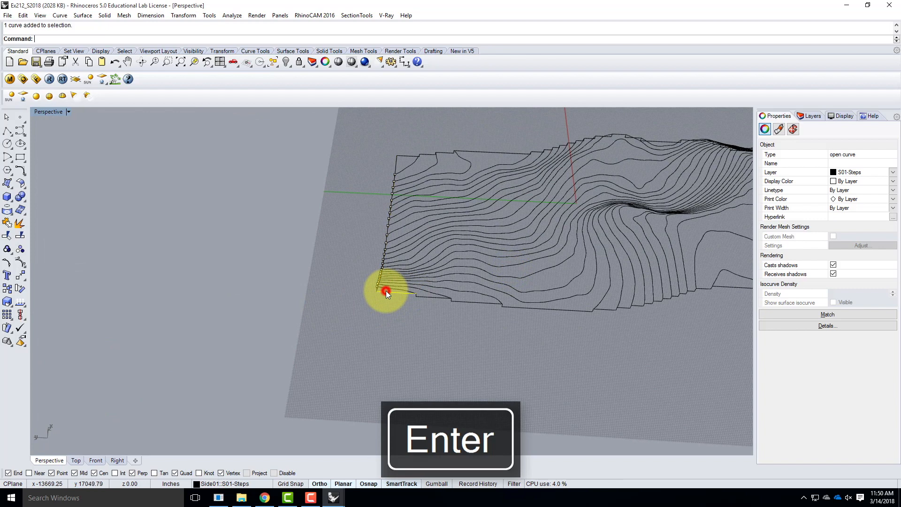
pyautogui.scroll(3, 426, 295)
pyautogui.click(412, 296)
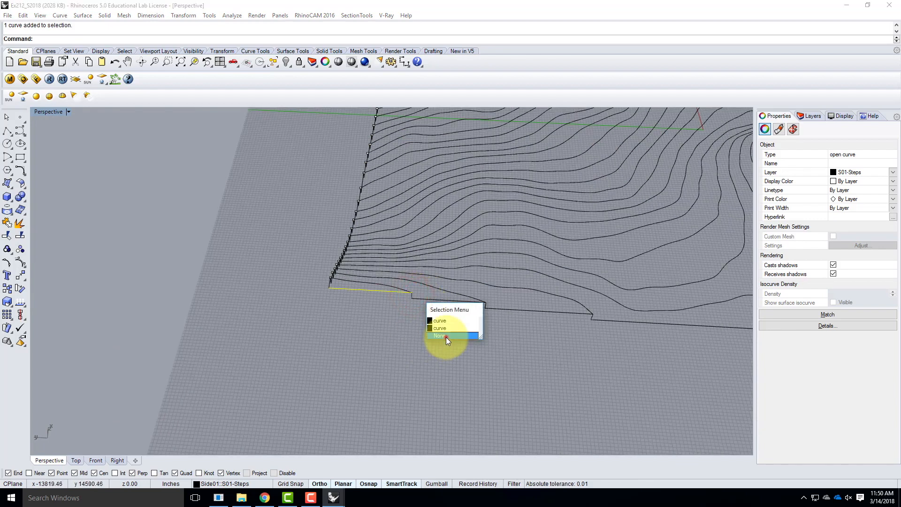
pyautogui.click(445, 338)
pyautogui.keyDown('shift'); pyautogui.click(424, 302); pyautogui.keyUp('shift')
pyautogui.scroll(-5, 225, 302)
pyautogui.scroll(-6, 220, 302)
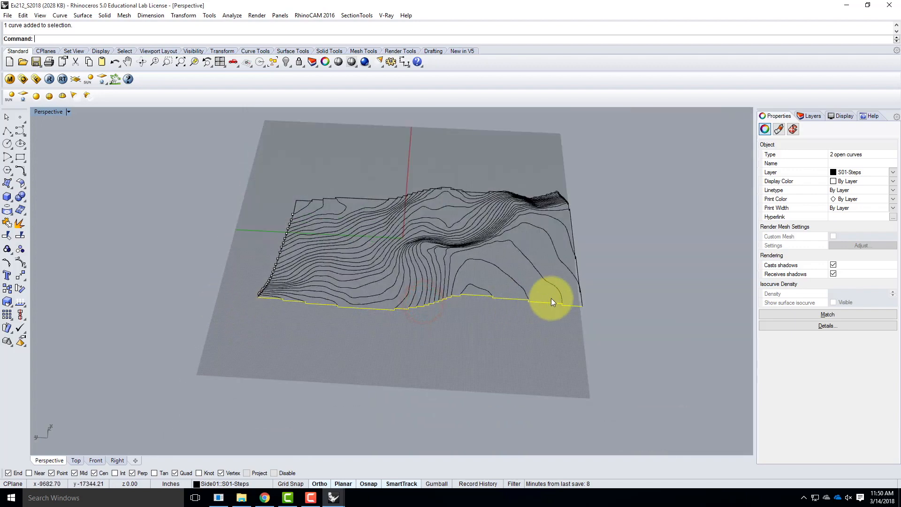
pyautogui.scroll(12, 599, 303)
pyautogui.moveTo(591, 313); pyautogui.dragTo(557, 304, button='right')
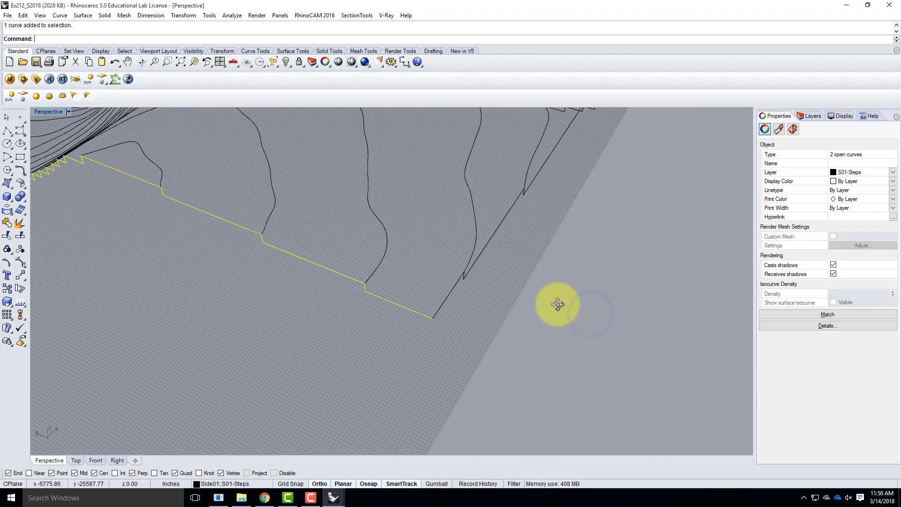
pyautogui.press('Return')
# On the following side, join the stepped profile with the closing lines at both of its corners
pyautogui.scroll(-5, 386, 266)
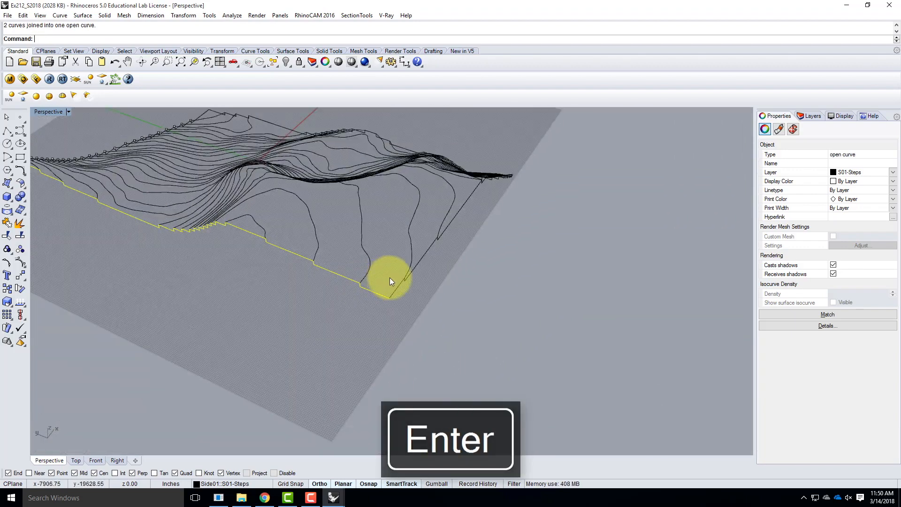
pyautogui.scroll(5, 389, 278)
pyautogui.click(400, 296)
pyautogui.keyDown('shift'); pyautogui.click(399, 306); pyautogui.keyUp('shift')
pyautogui.scroll(-8, 225, 327)
pyautogui.moveTo(373, 269); pyautogui.dragTo(405, 265, button='right')
pyautogui.scroll(6, 521, 245)
pyautogui.keyDown('shift'); pyautogui.click(417, 259); pyautogui.keyUp('shift')
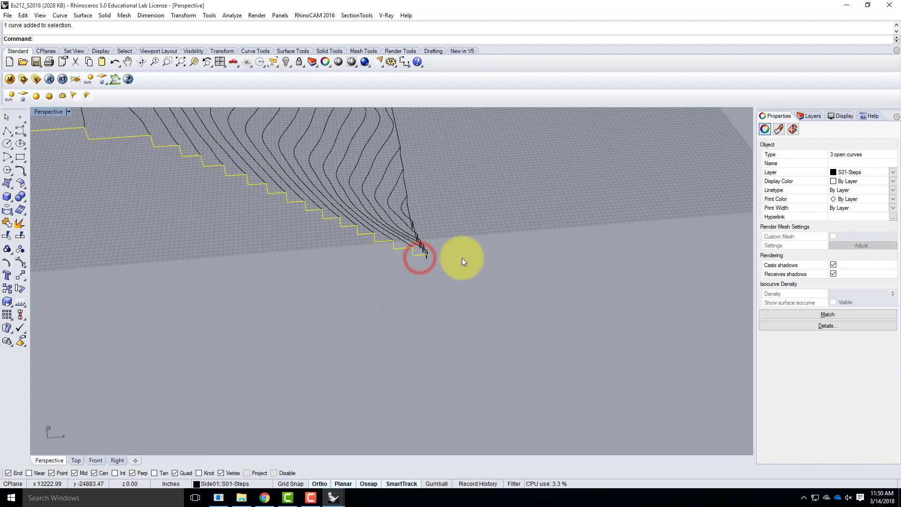
pyautogui.write('Join')
pyautogui.press('Return')
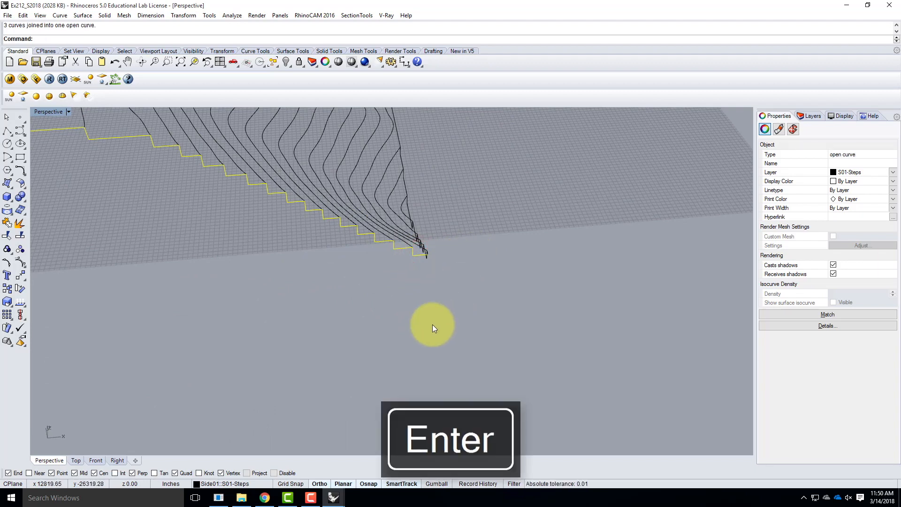
# Check each side's stepped profile in turn to verify that it is one continuous curve
pyautogui.scroll(-5, 443, 323)
pyautogui.moveTo(386, 322); pyautogui.dragTo(318, 294, button='right')
pyautogui.click(318, 295)
pyautogui.click(302, 280)
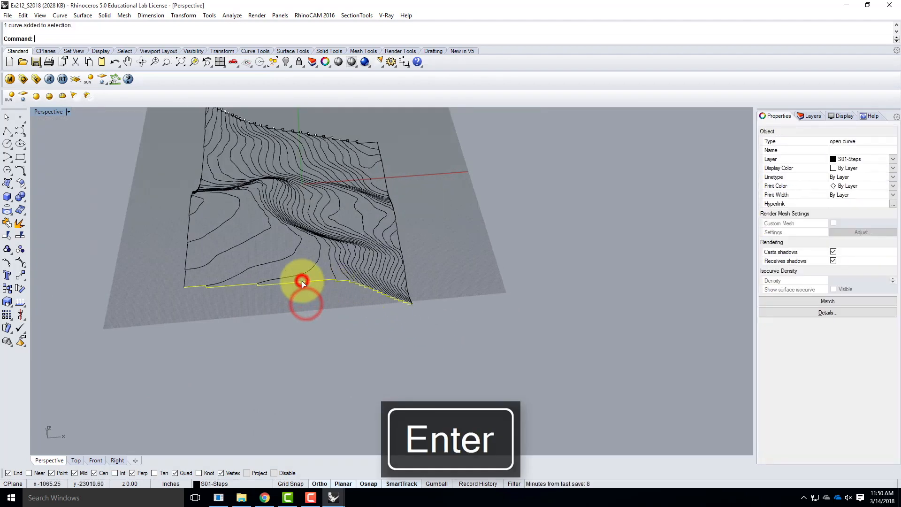
pyautogui.click(191, 227)
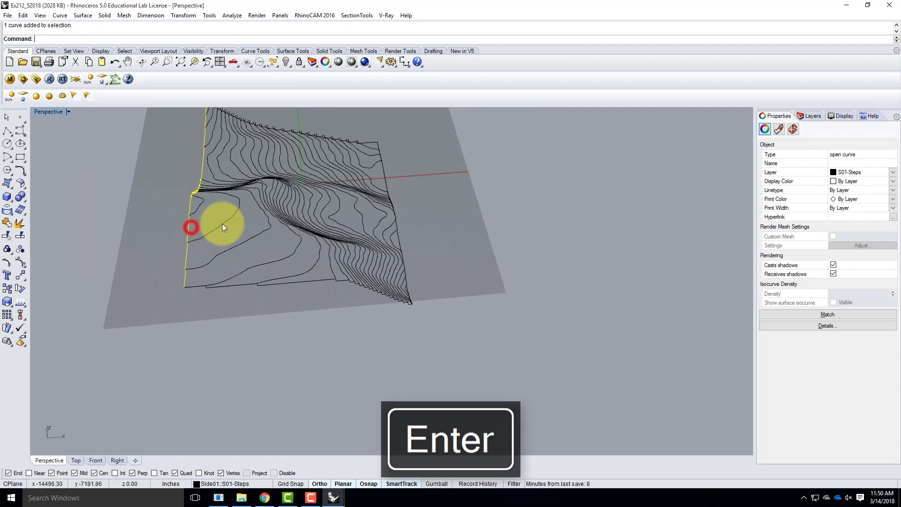
pyautogui.click(401, 236)
pyautogui.click(330, 136)
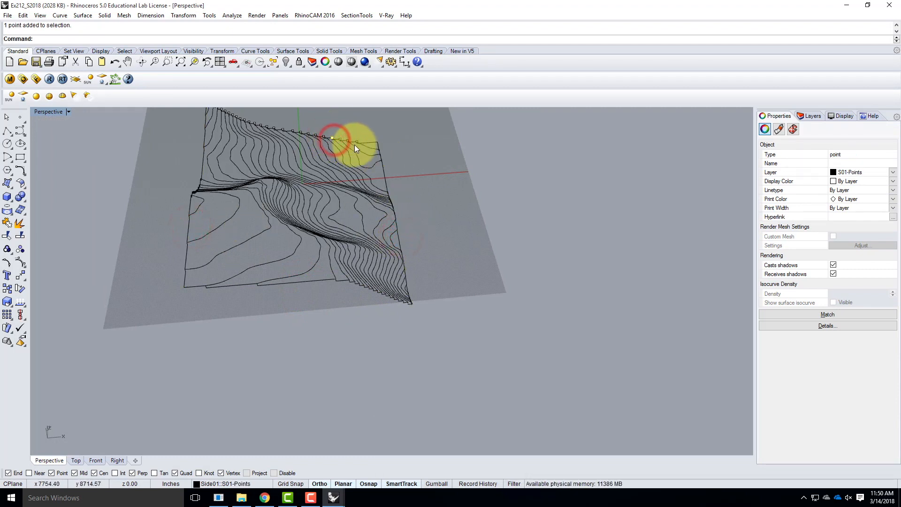
pyautogui.click(335, 140)
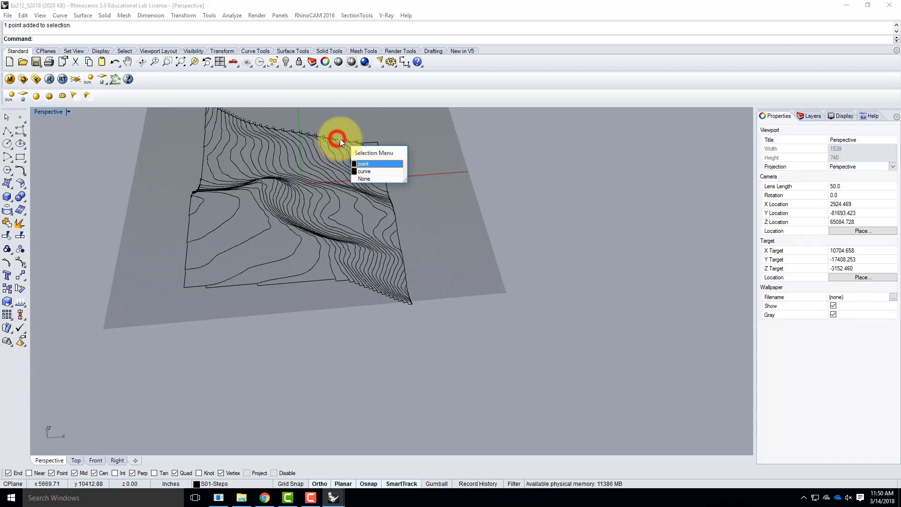
# Select all four joined side profiles and assign them to the S01-Steps layer
pyautogui.press('Escape')
pyautogui.click(370, 147)
pyautogui.keyDown('shift'); pyautogui.click(382, 171); pyautogui.keyUp('shift')
pyautogui.keyDown('shift'); pyautogui.click(237, 283); pyautogui.keyUp('shift')
pyautogui.keyDown('shift'); pyautogui.click(189, 230); pyautogui.keyUp('shift')
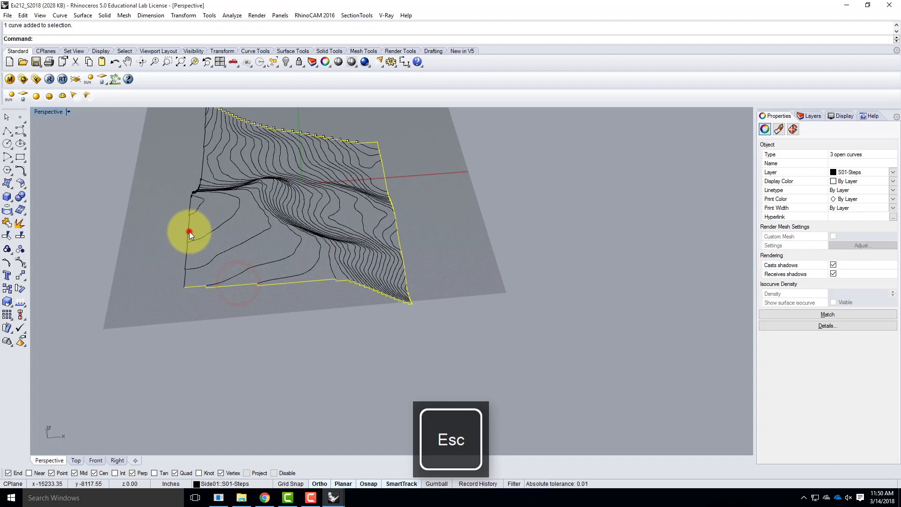
pyautogui.click(802, 118)
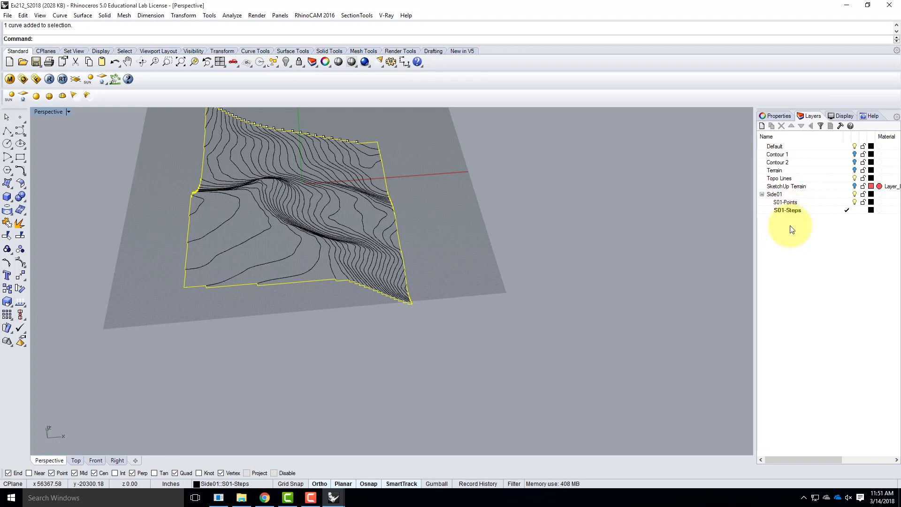
pyautogui.rightClick(803, 209)
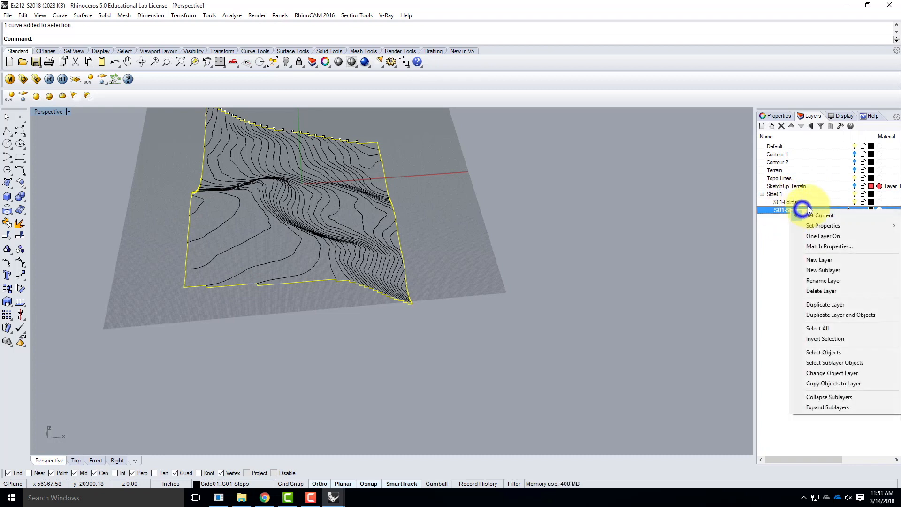
pyautogui.click(835, 373)
# Clear the selection and hide the S01-Points layer
pyautogui.click(632, 243)
pyautogui.moveTo(657, 230); pyautogui.dragTo(503, 208, button='right')
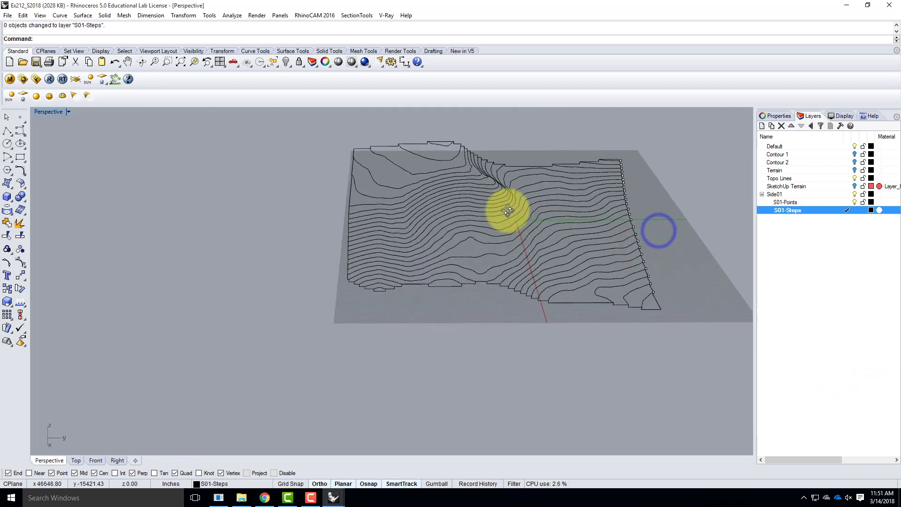
pyautogui.click(852, 202)
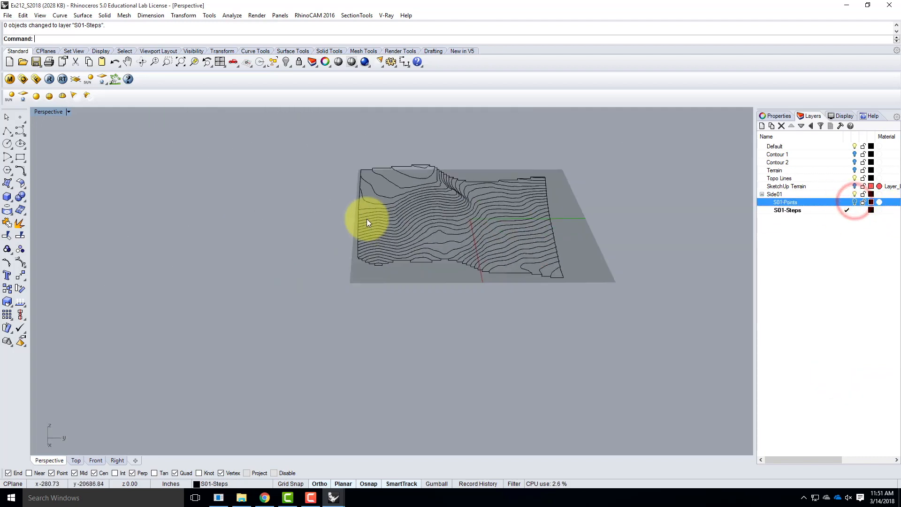
# Examine the stepped side profiles from low angles to find the terrain's lowest corner
pyautogui.moveTo(526, 246); pyautogui.dragTo(564, 244, button='right')
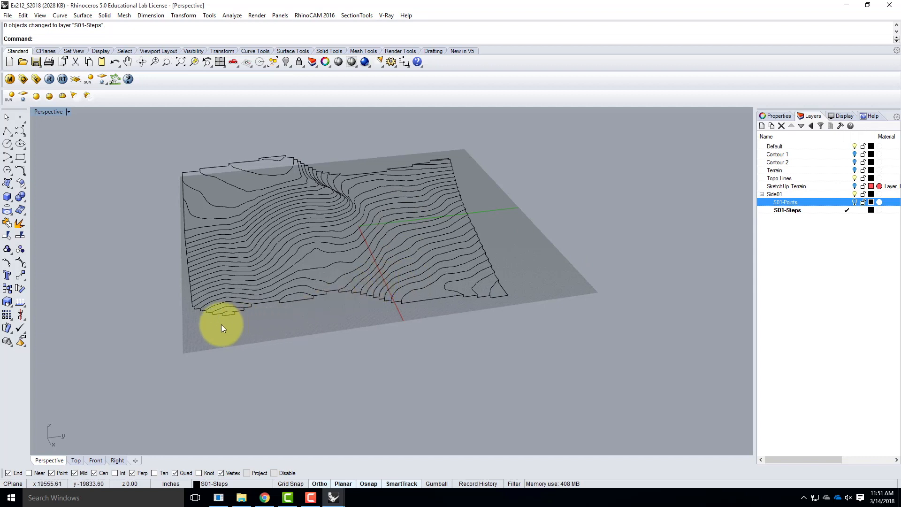
pyautogui.scroll(2, 221, 324)
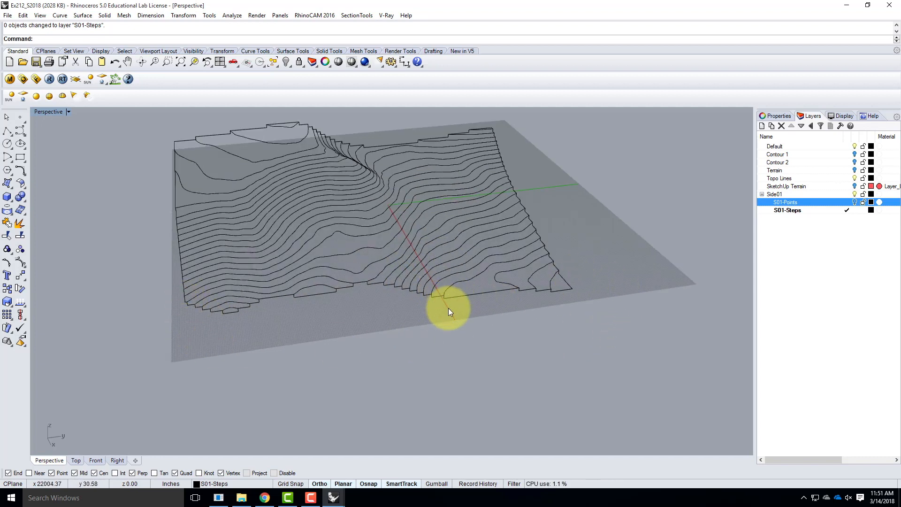
pyautogui.moveTo(303, 275); pyautogui.dragTo(292, 305, button='right')
pyautogui.moveTo(526, 299); pyautogui.dragTo(466, 361, button='right')
pyautogui.scroll(4, 486, 359)
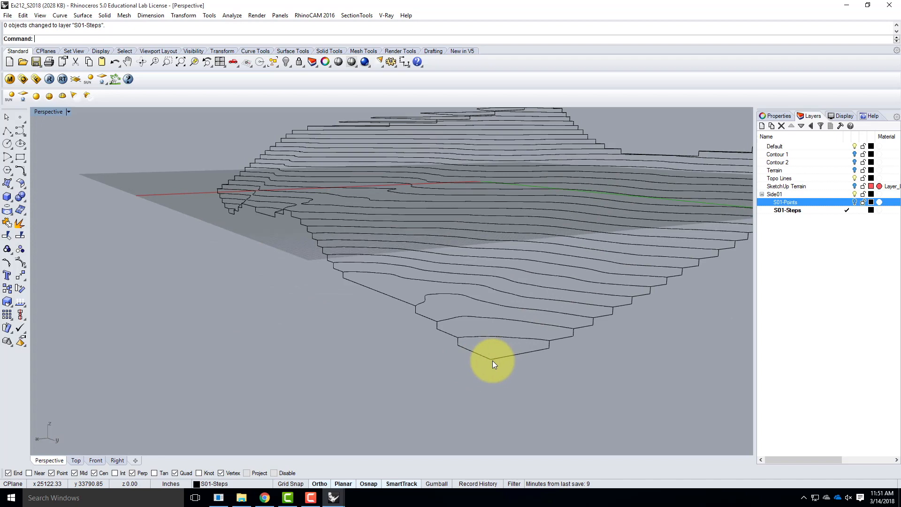
pyautogui.moveTo(319, 305); pyautogui.dragTo(394, 307, button='right')
pyautogui.click(395, 304)
pyautogui.moveTo(487, 342); pyautogui.dragTo(587, 337, button='right')
# Start a polyline at the terrain's lowest corner and draw its first segment 100' straight down
pyautogui.click(7, 134)
pyautogui.click(512, 287)
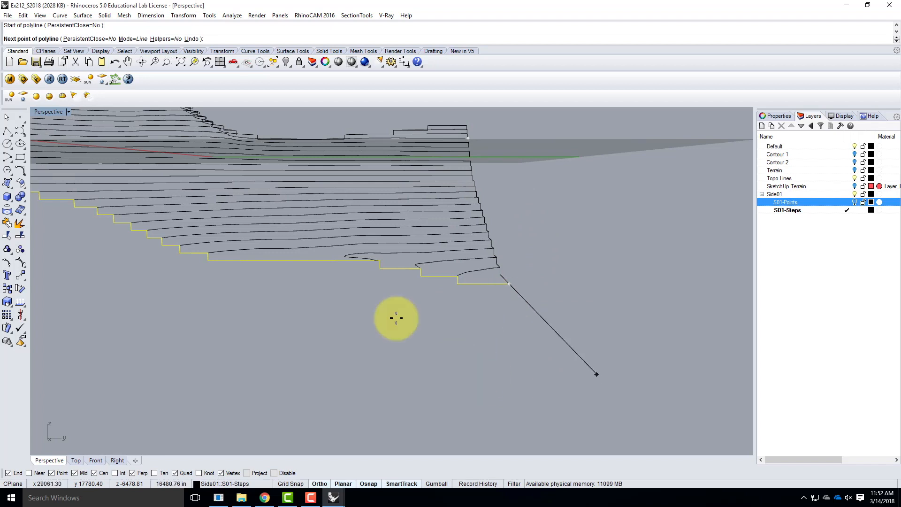
pyautogui.doubleClick(45, 113)
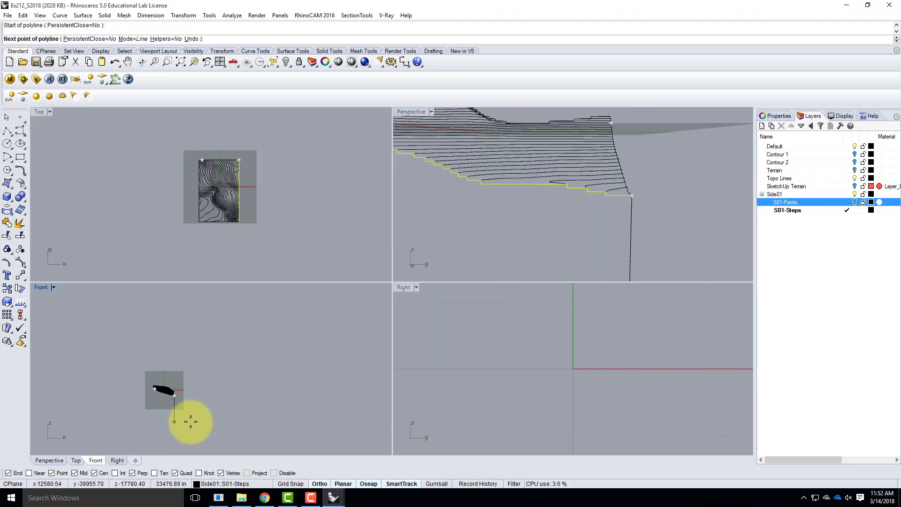
pyautogui.scroll(6, 185, 402)
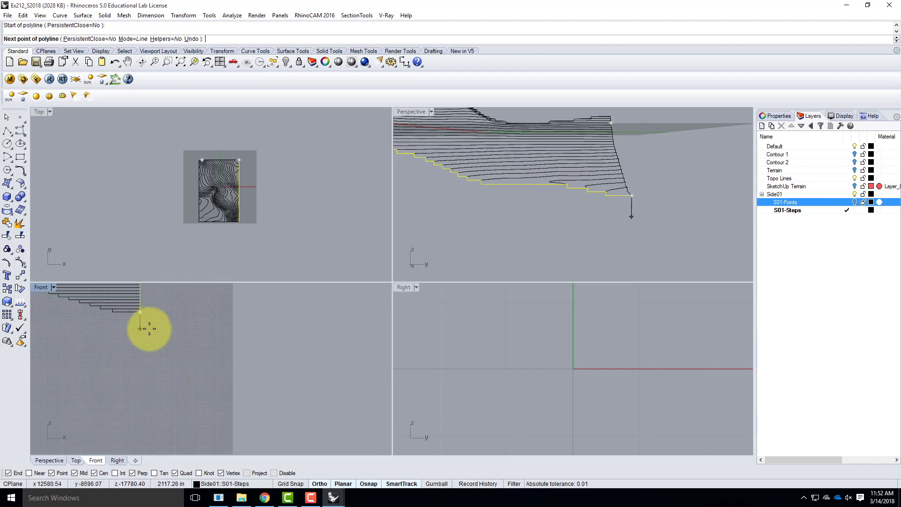
pyautogui.write("'")
pyautogui.press('Return')
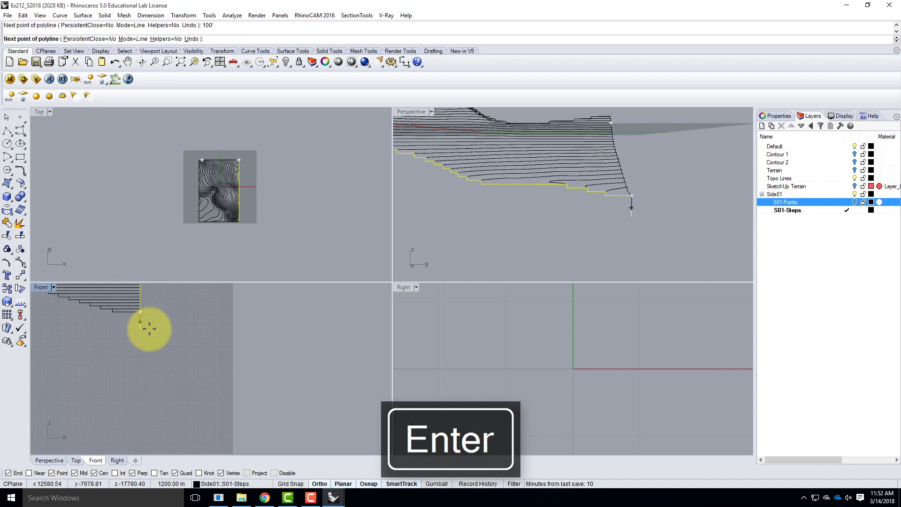
pyautogui.click(150, 329)
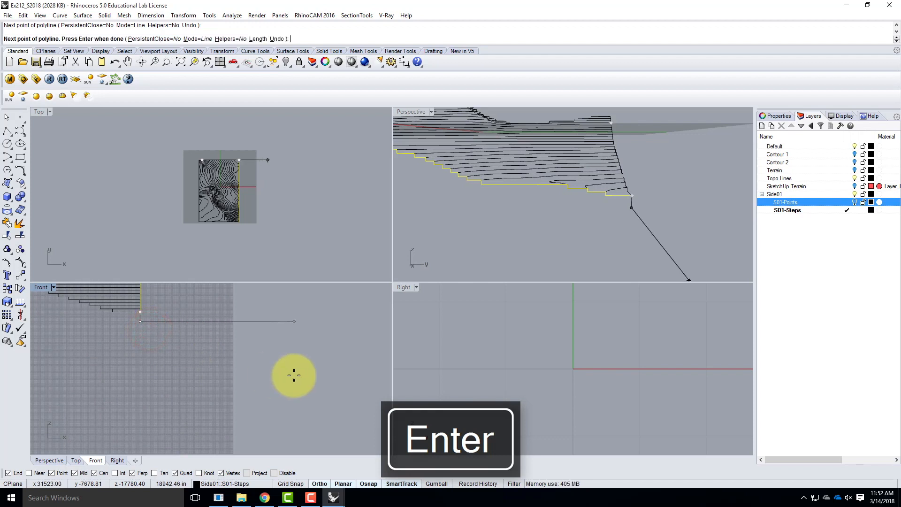
# Finish the polyline with a horizontal segment about 48,891 inches long, running parallel to the side and past its far corner
pyautogui.scroll(5, 155, 342)
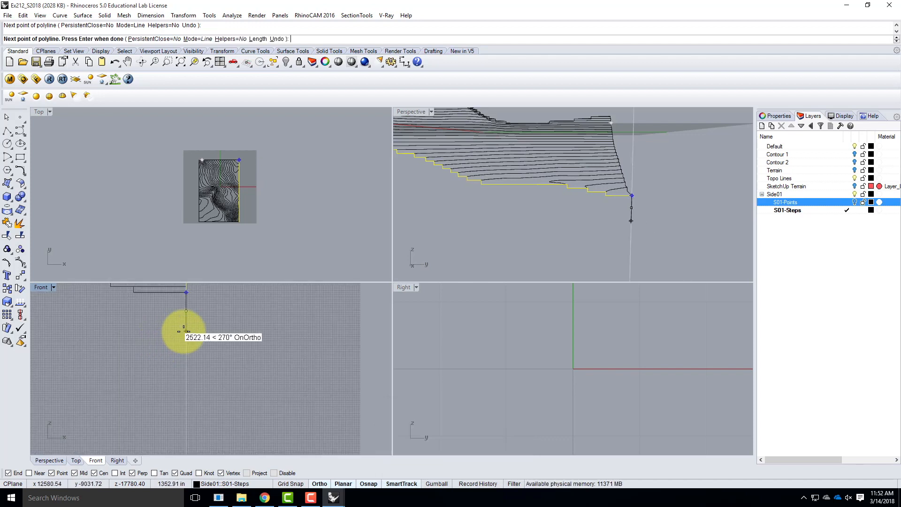
pyautogui.click(174, 311)
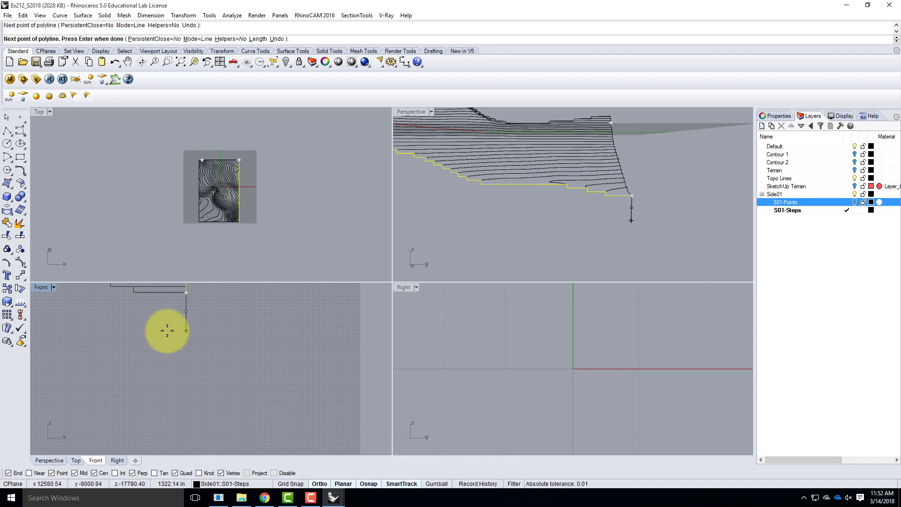
pyautogui.scroll(-5, 262, 359)
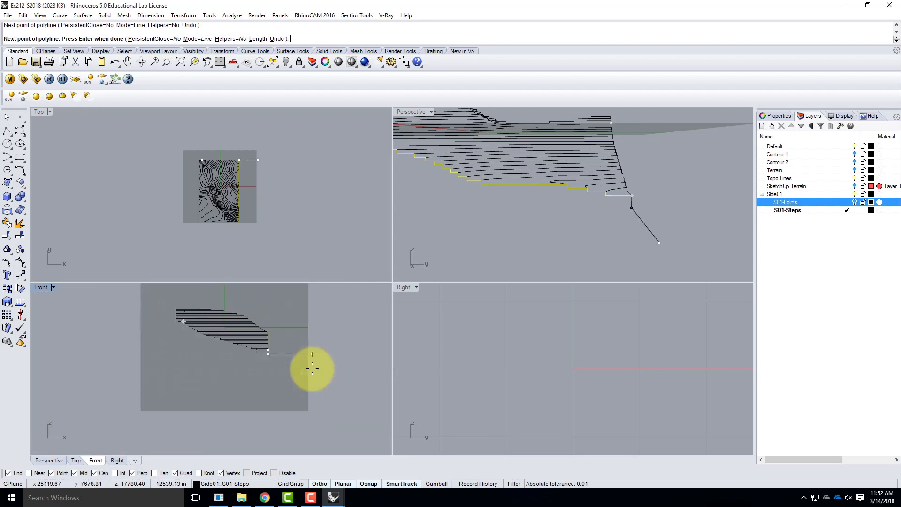
pyautogui.moveTo(594, 211); pyautogui.dragTo(569, 235, button='right')
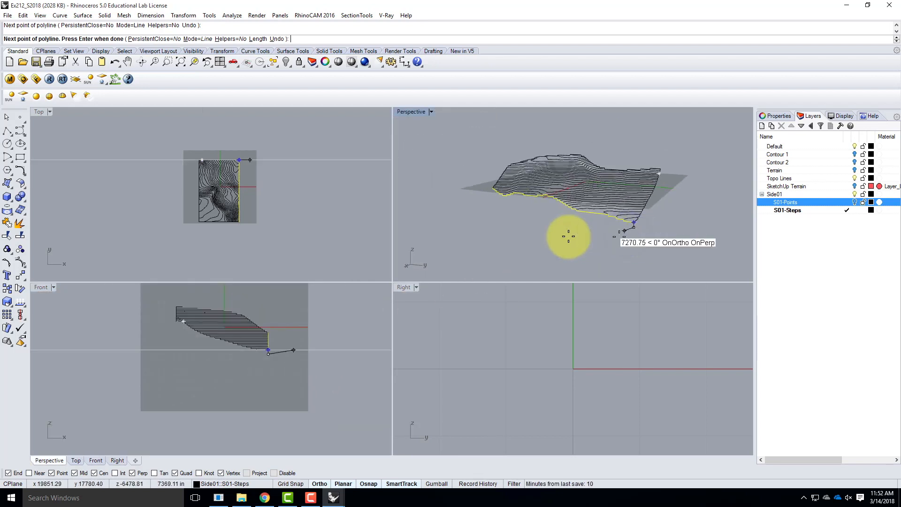
pyautogui.click(423, 220)
pyautogui.press('Return')
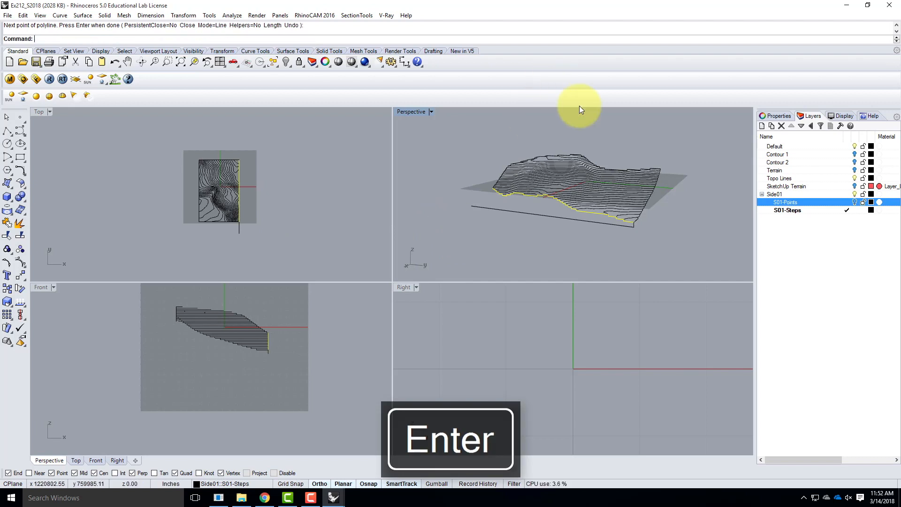
# Draw a vertical line from the far end of the first side's stepped profile down to the base line, ending perpendicular to it
pyautogui.scroll(4, 624, 227)
pyautogui.click(626, 228)
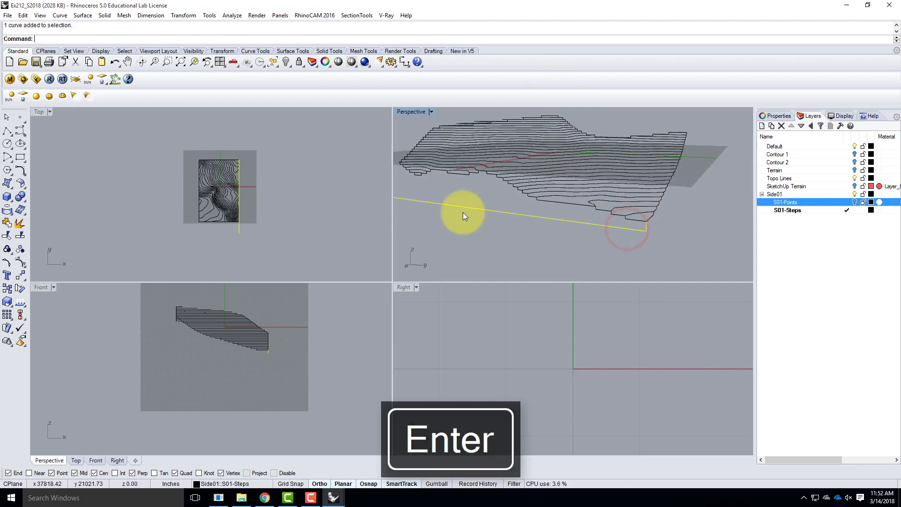
pyautogui.doubleClick(399, 111)
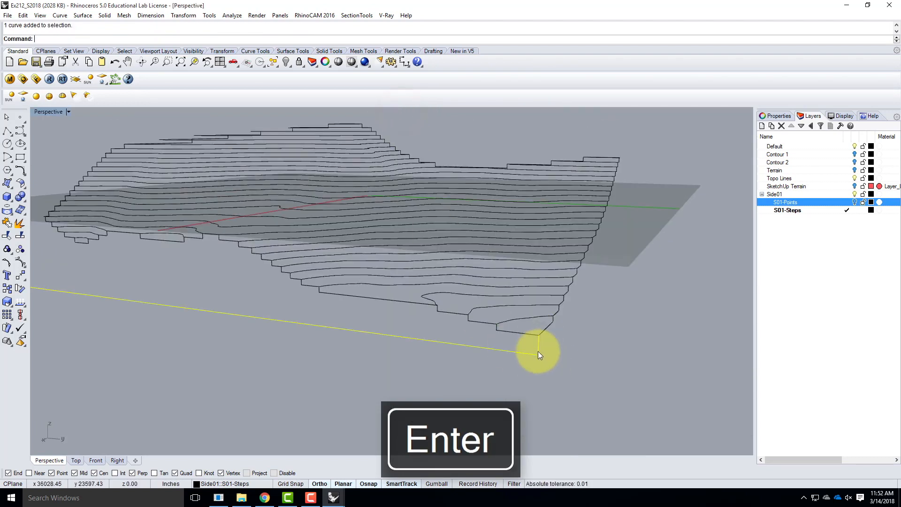
pyautogui.scroll(-5, 211, 208)
pyautogui.moveTo(179, 228); pyautogui.dragTo(81, 266, button='right')
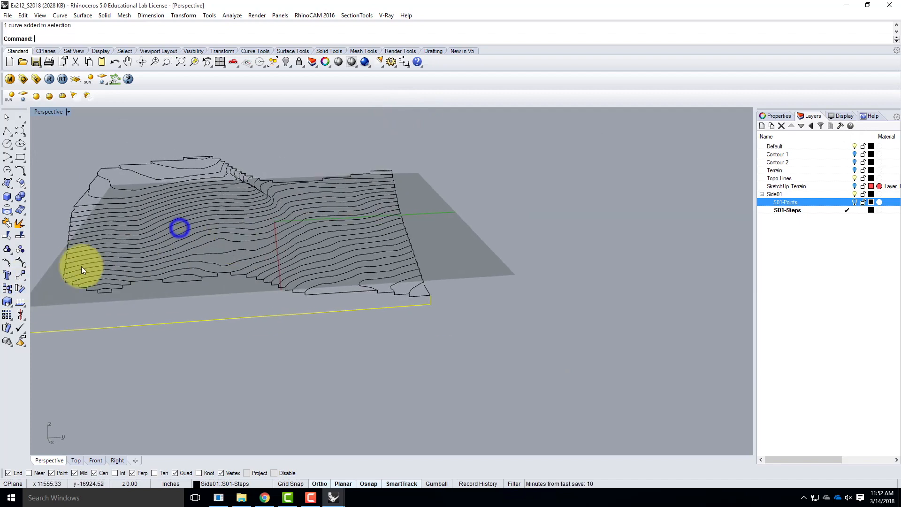
pyautogui.scroll(7, 56, 287)
pyautogui.click(8, 135)
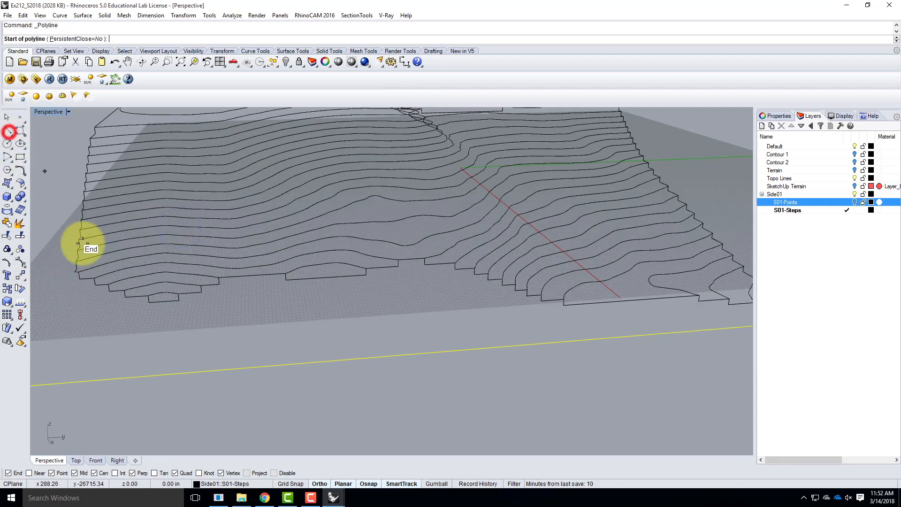
pyautogui.click(74, 272)
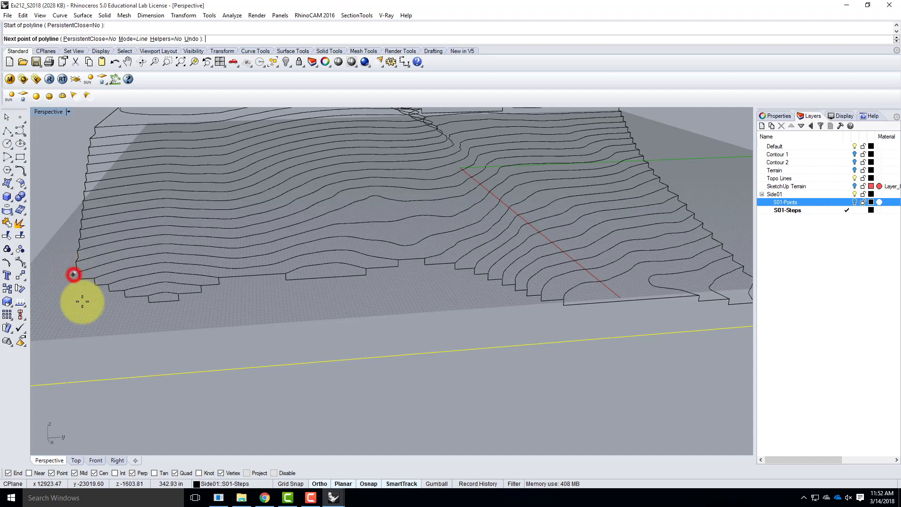
pyautogui.click(93, 379)
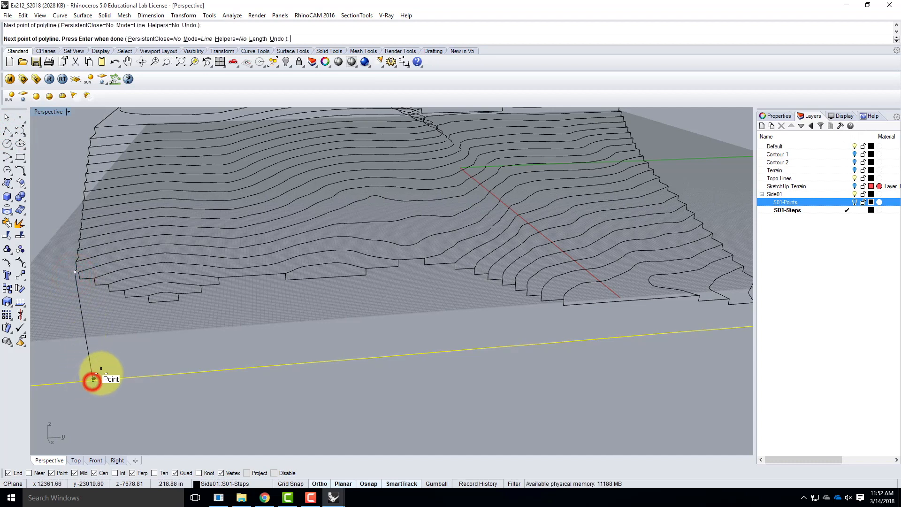
pyautogui.press('Return')
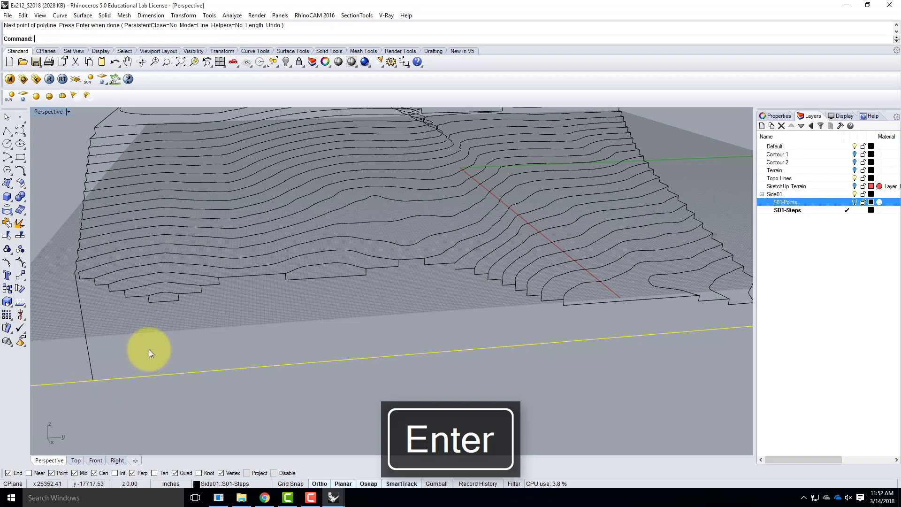
# Trim the base line's overhang beyond the new vertical line, using that vertical as the cutting object
pyautogui.scroll(-5, 151, 353)
pyautogui.press('Escape')
pyautogui.click(121, 349)
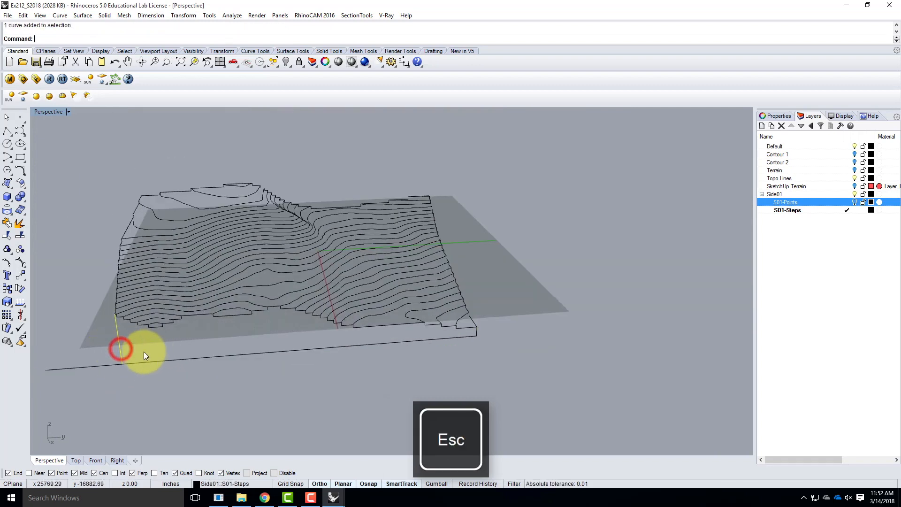
pyautogui.write('trim')
pyautogui.press('Return')
pyautogui.click(95, 369)
pyautogui.press('Escape')
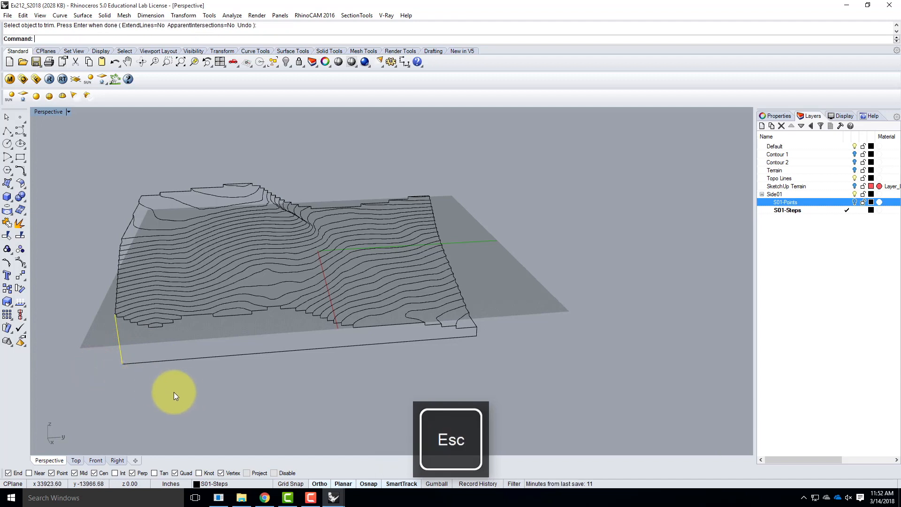
# Join the base polyline, the vertical line and the first side's stepped profile into one closed outline
pyautogui.click(145, 362)
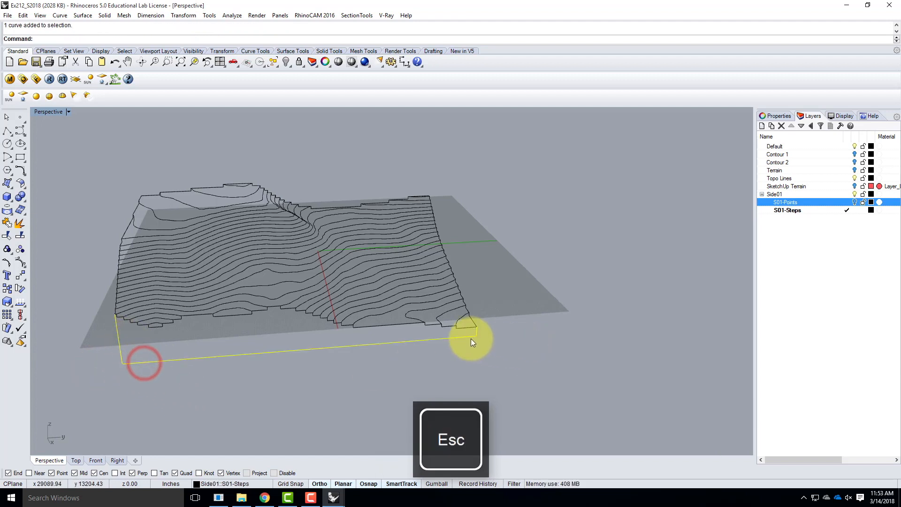
pyautogui.click(467, 327)
pyautogui.moveTo(551, 349); pyautogui.dragTo(590, 335, button='right')
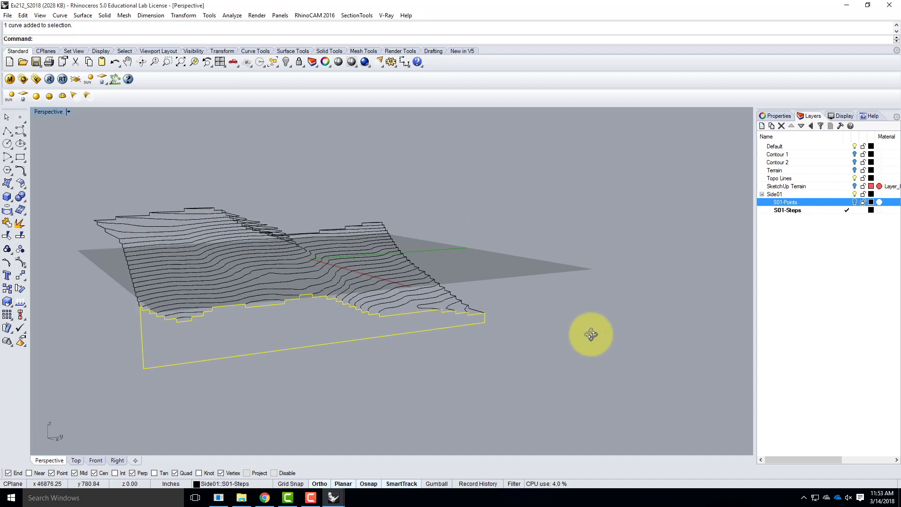
pyautogui.press('Return')
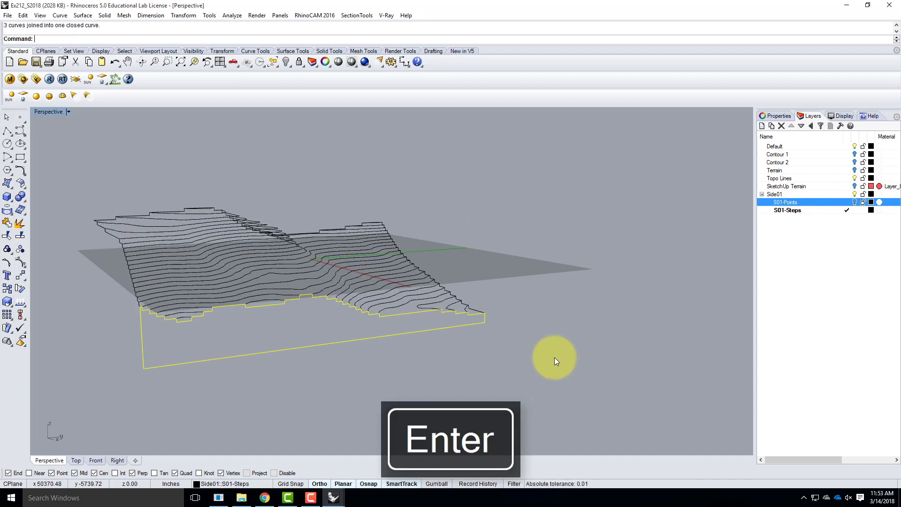
# Draw a polyline from the adjacent side's shared upper corner down the vertical edge, continuing horizontally at base level past that side's far corner
pyautogui.scroll(-4, 457, 337)
pyautogui.moveTo(380, 333); pyautogui.dragTo(449, 339, button='right')
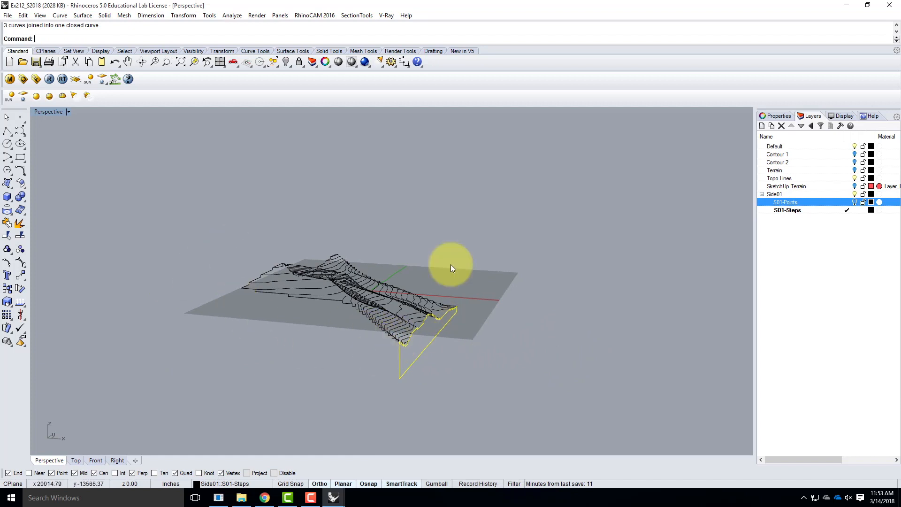
pyautogui.click(9, 133)
pyautogui.scroll(3, 426, 368)
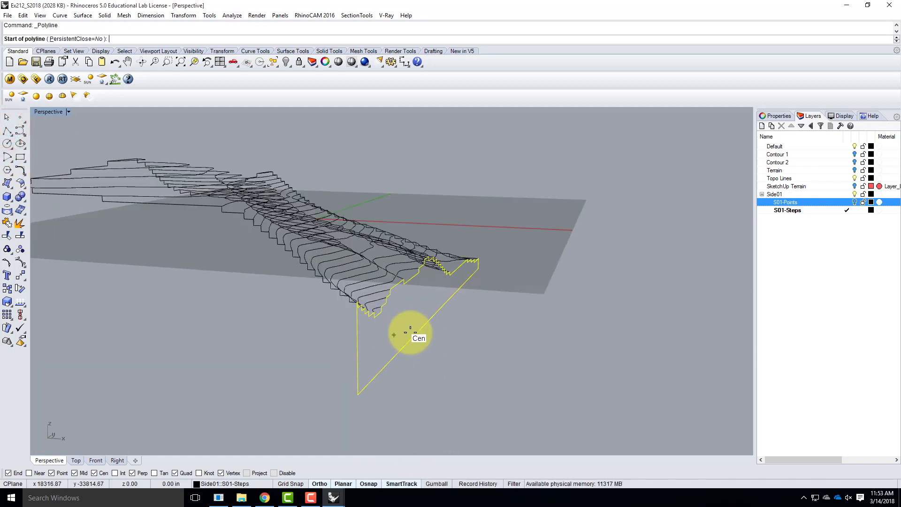
pyautogui.scroll(3, 410, 331)
pyautogui.scroll(2, 234, 345)
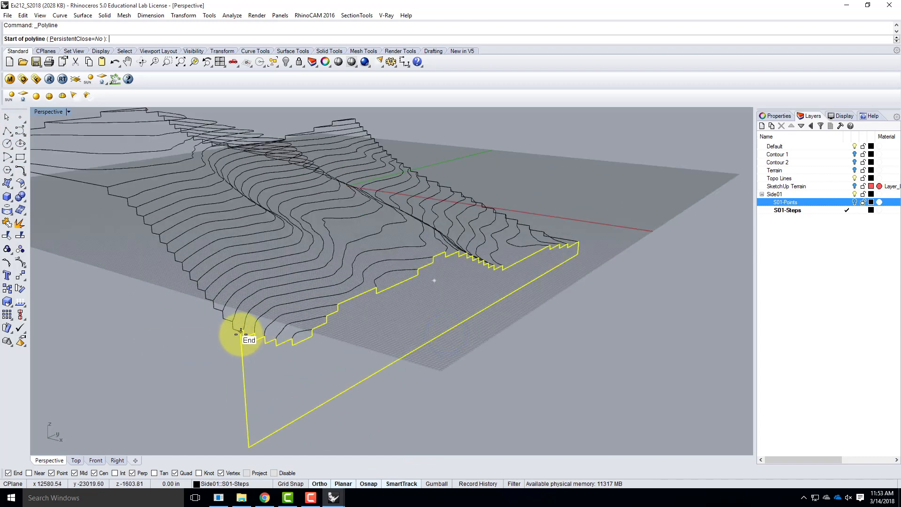
pyautogui.click(240, 333)
pyautogui.scroll(-4, 261, 324)
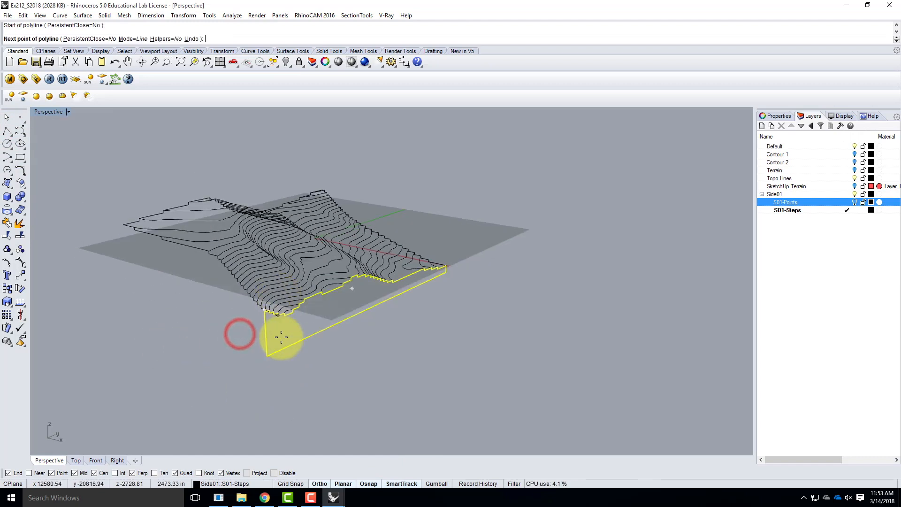
pyautogui.click(267, 356)
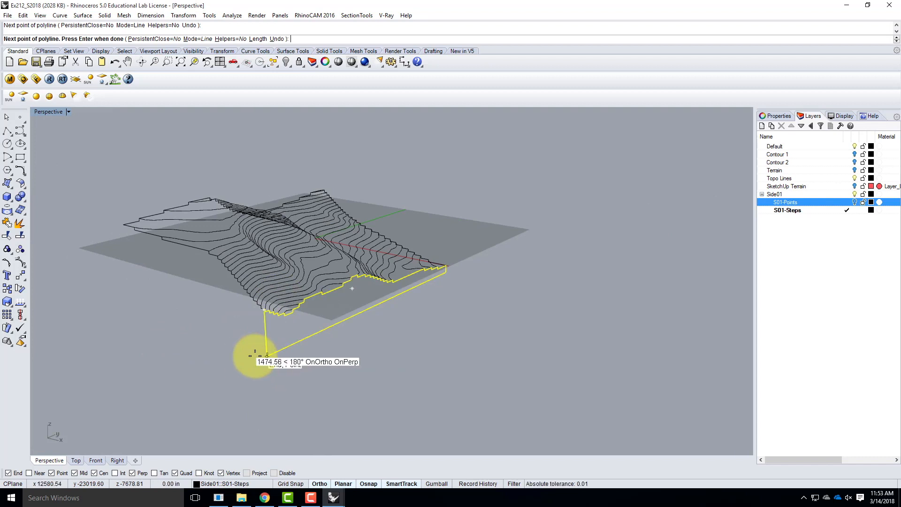
pyautogui.click(67, 288)
pyautogui.press('Return')
# Draw a vertical polyline segment from the far corner of the second side's stepped profile down to its base line
pyautogui.moveTo(90, 255); pyautogui.dragTo(174, 317, button='right')
pyautogui.rightClick(177, 312)
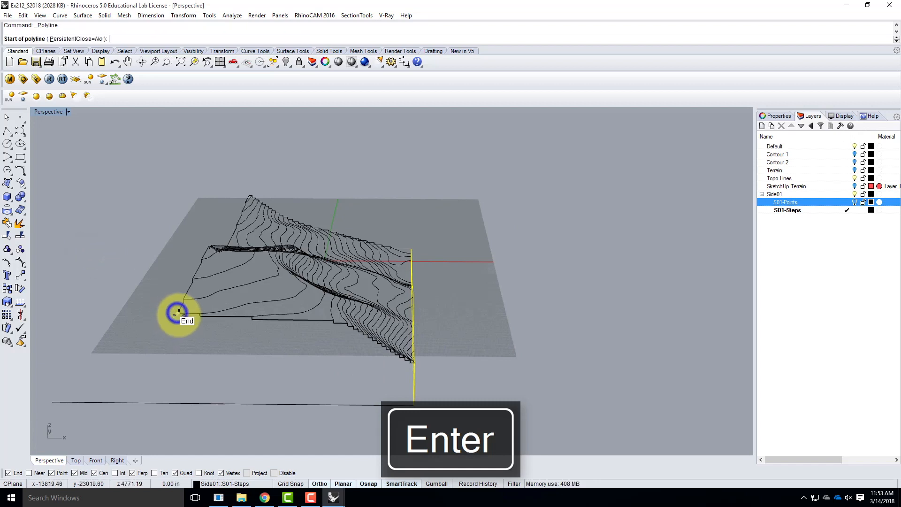
pyautogui.click(178, 313)
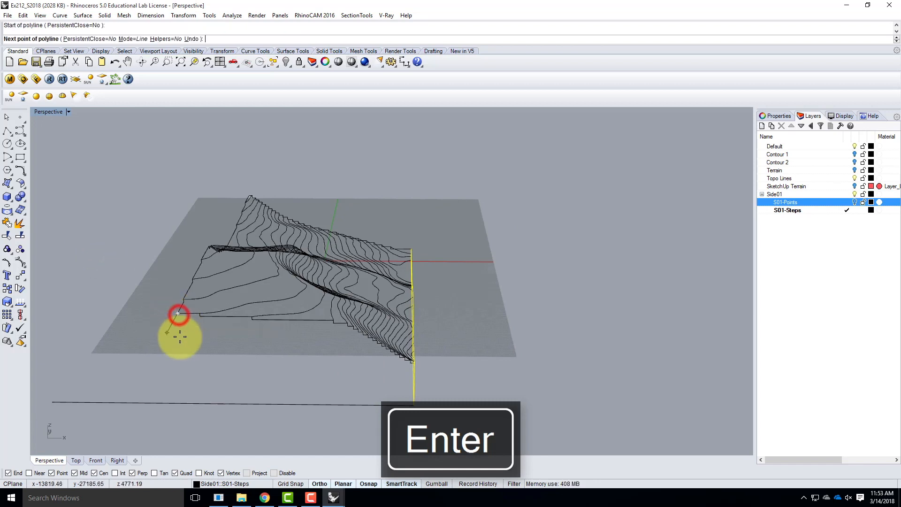
pyautogui.click(191, 402)
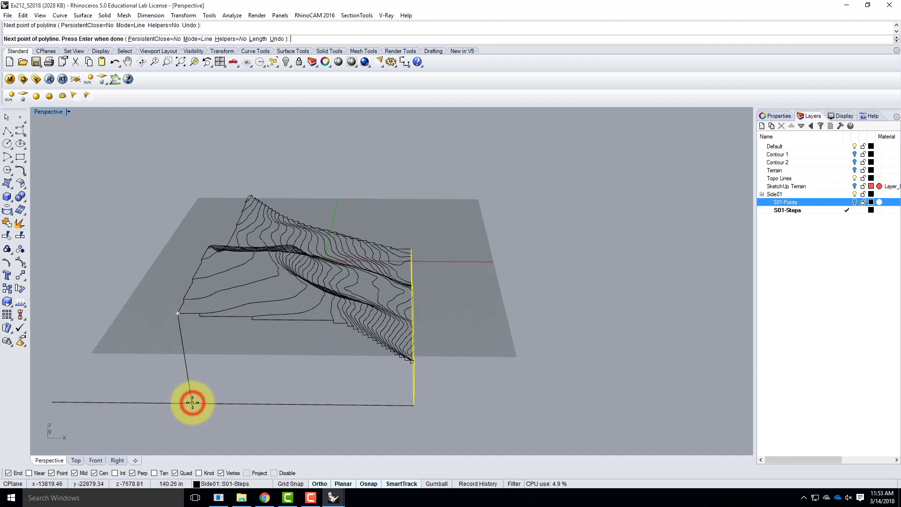
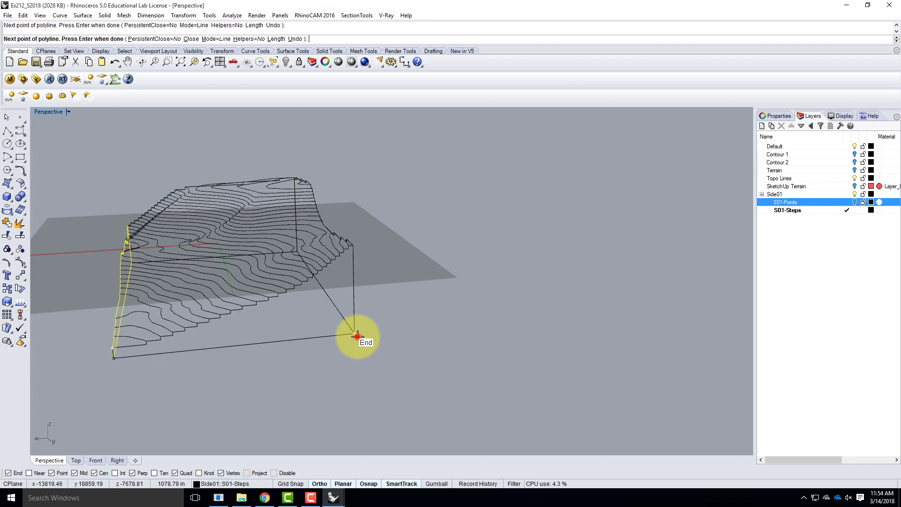
# Finish the vertical segment at the second side's far upper corner and join the polyline with the stepped profile into one closed outline
pyautogui.click(356, 249)
pyautogui.press('Return')
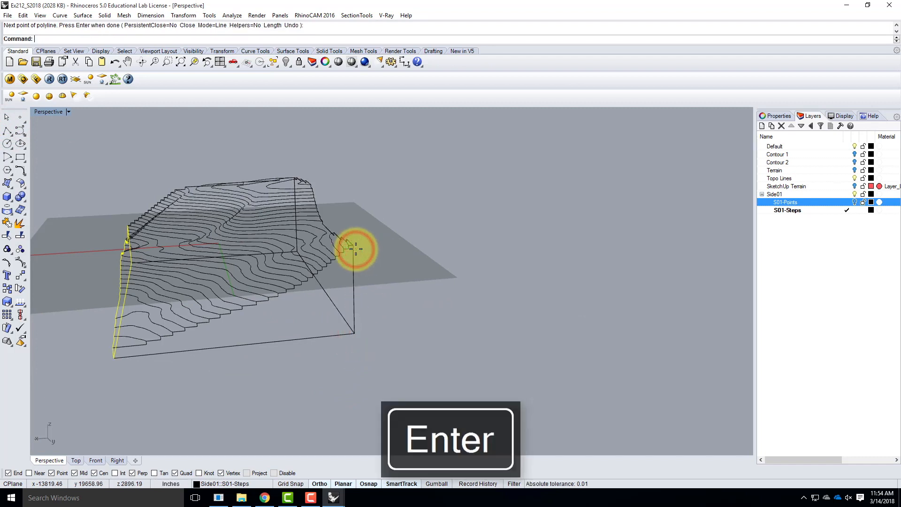
pyautogui.click(354, 254)
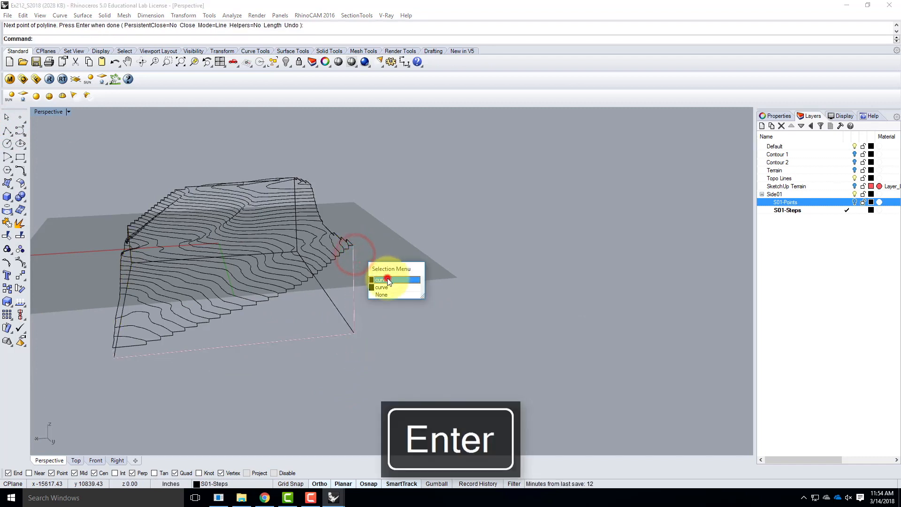
pyautogui.click(388, 278)
pyautogui.click(178, 331)
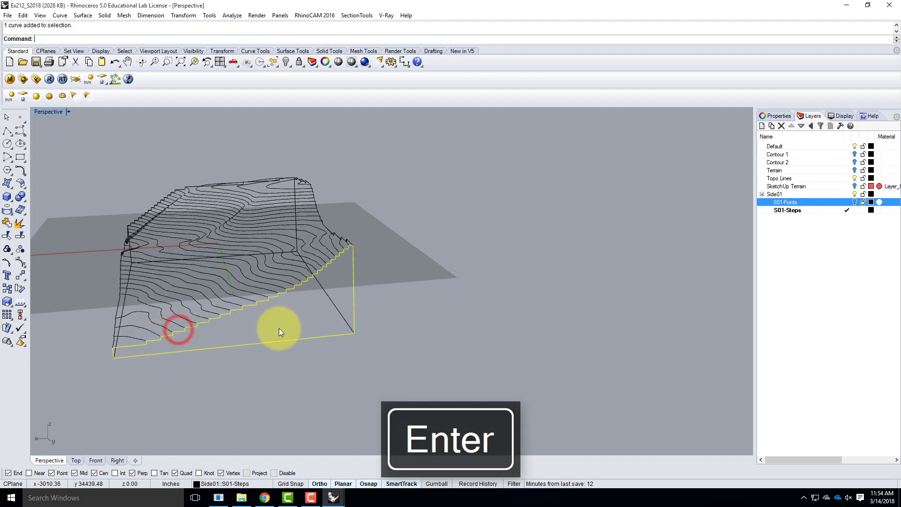
pyautogui.press('Return')
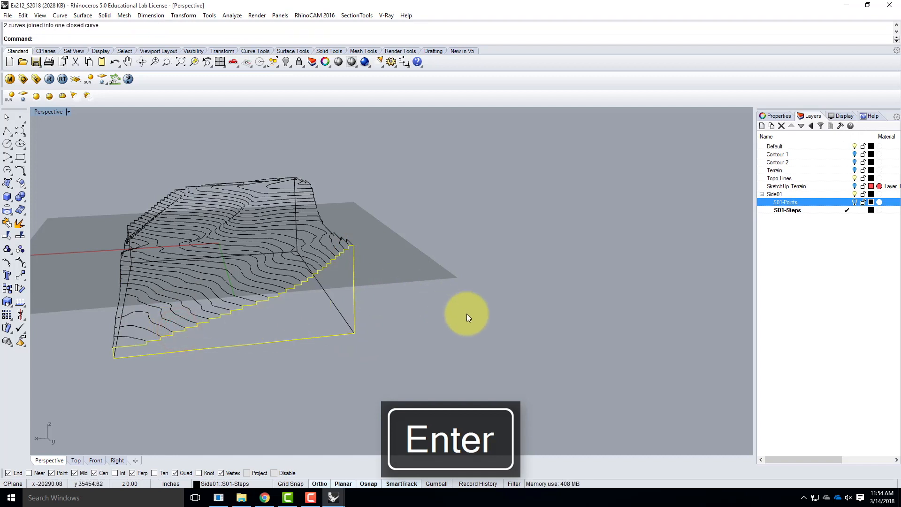
pyautogui.click(402, 266)
# Rotate the first side's closed outline in 3D about its bottom edge, from vertical outward until it lies flat at base level
pyautogui.moveTo(358, 311); pyautogui.dragTo(398, 306, button='right')
pyautogui.click(398, 347)
pyautogui.click(431, 316)
pyautogui.click(125, 291)
pyautogui.click(119, 308)
pyautogui.click(131, 308)
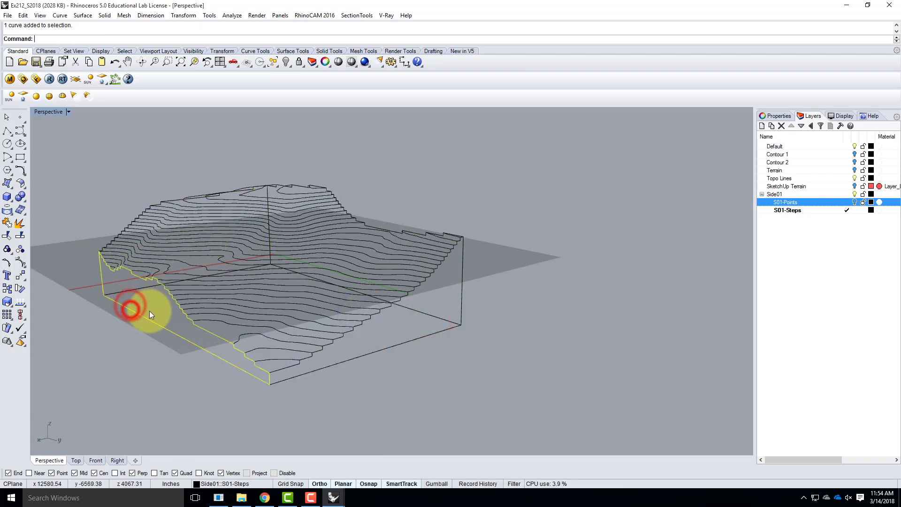
pyautogui.moveTo(140, 263); pyautogui.dragTo(295, 294, button='right')
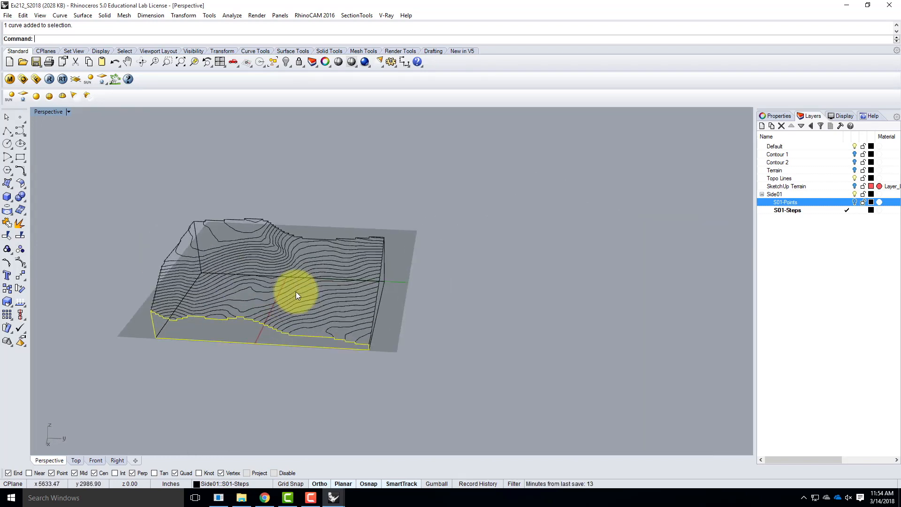
pyautogui.moveTo(405, 293); pyautogui.dragTo(440, 281, button='right')
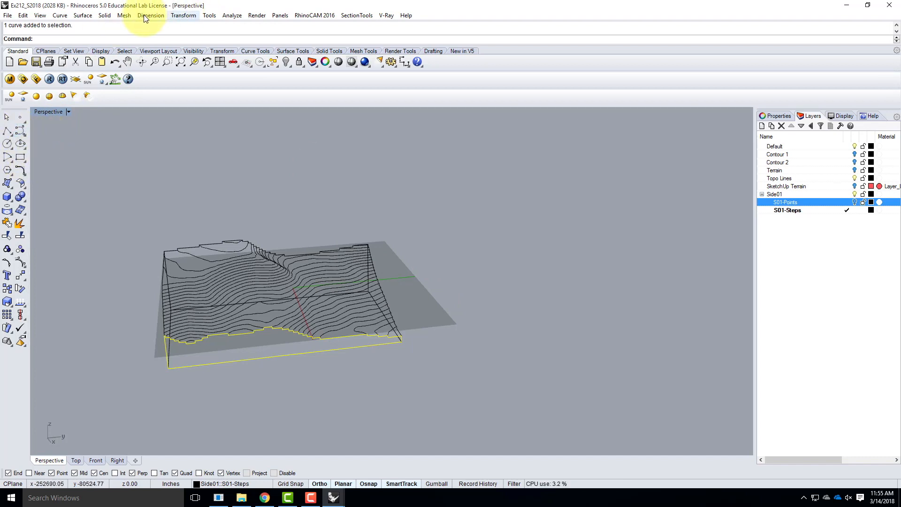
pyautogui.click(177, 16)
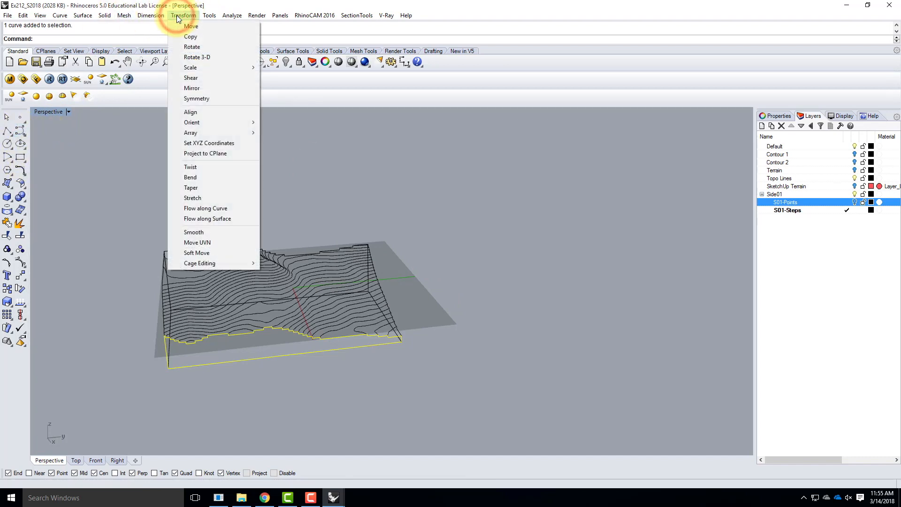
pyautogui.click(194, 57)
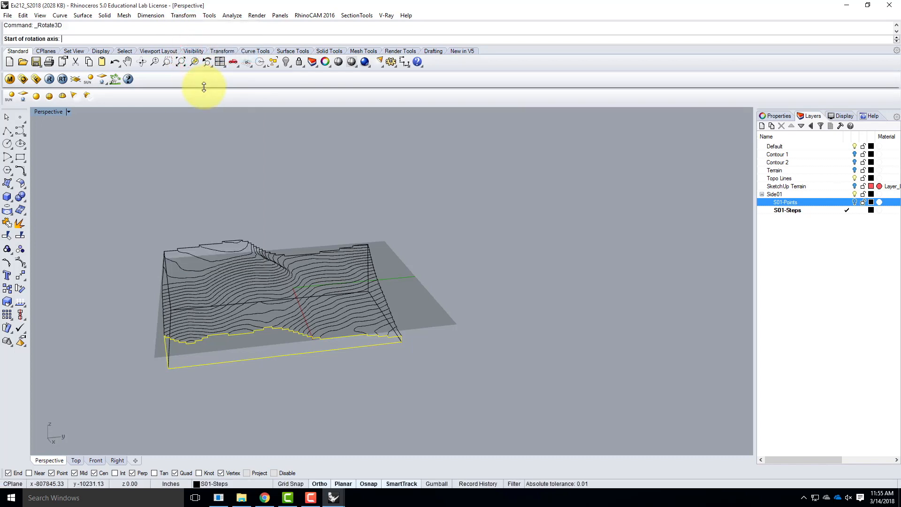
pyautogui.click(402, 342)
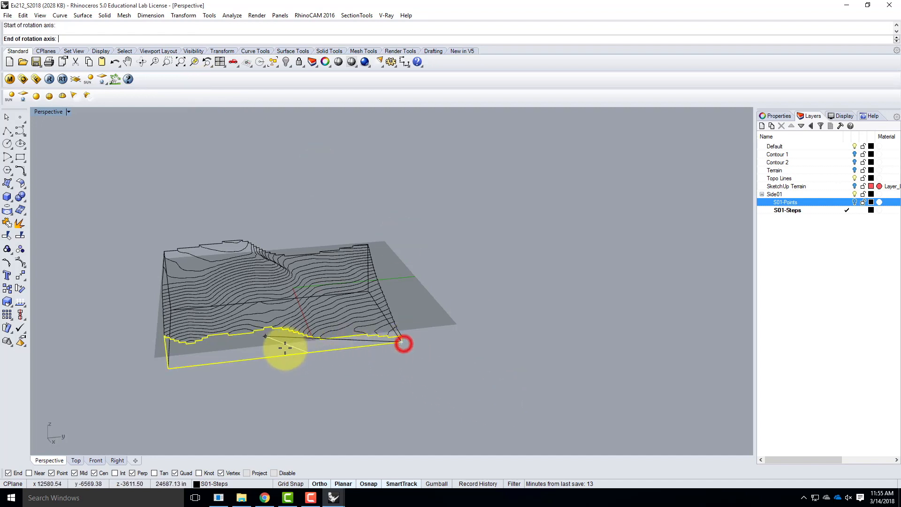
pyautogui.click(169, 364)
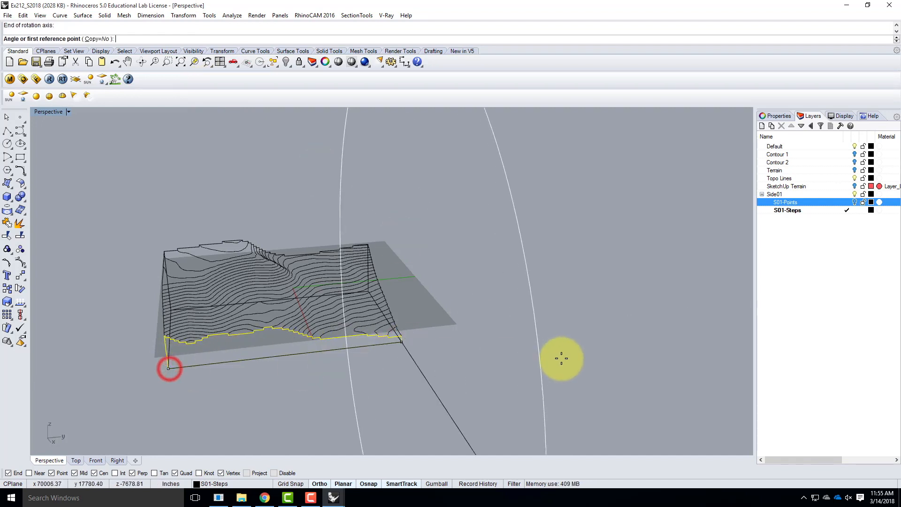
pyautogui.moveTo(583, 323); pyautogui.dragTo(402, 325, button='right')
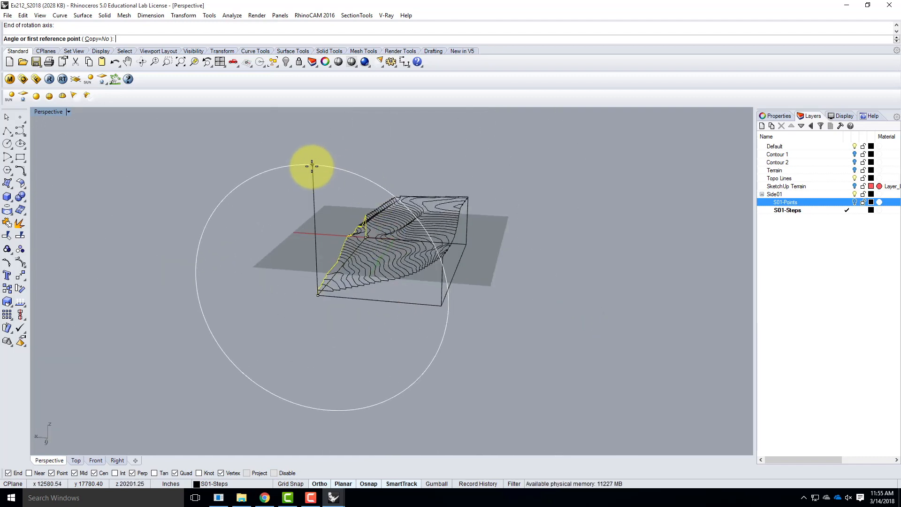
pyautogui.click(312, 171)
pyautogui.click(192, 215)
# Rotate the adjacent second side's closed outline in 3D about its bottom edge so it lies flat outside the terrain
pyautogui.moveTo(283, 299); pyautogui.dragTo(360, 320, button='right')
pyautogui.click(355, 306)
pyautogui.moveTo(285, 316); pyautogui.dragTo(328, 291, button='right')
pyautogui.click(183, 15)
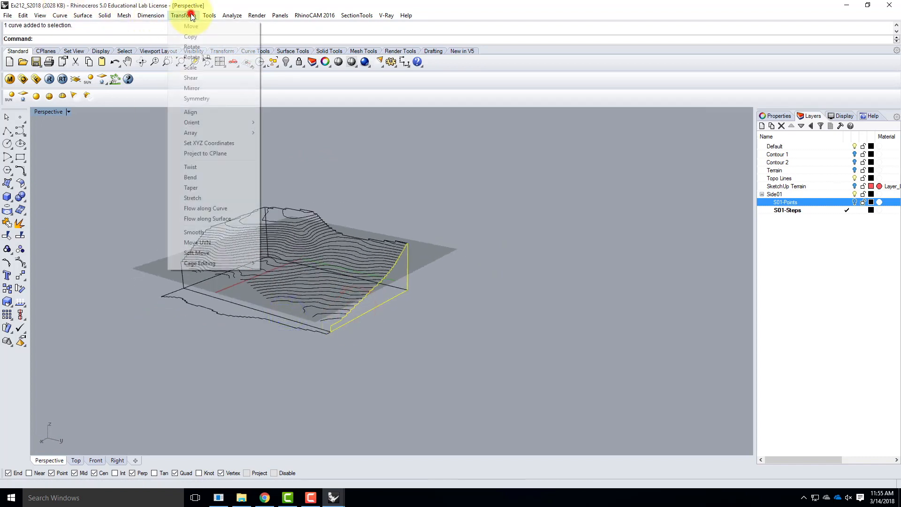
pyautogui.click(199, 58)
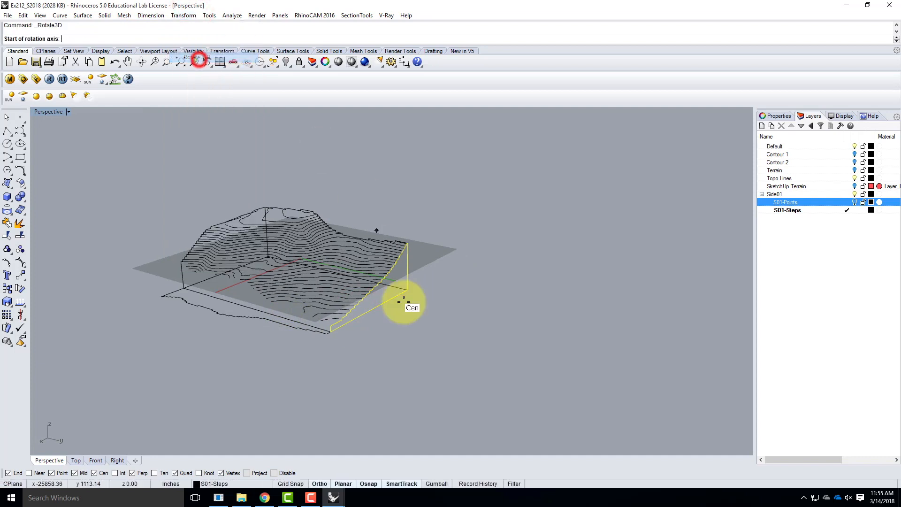
pyautogui.click(330, 333)
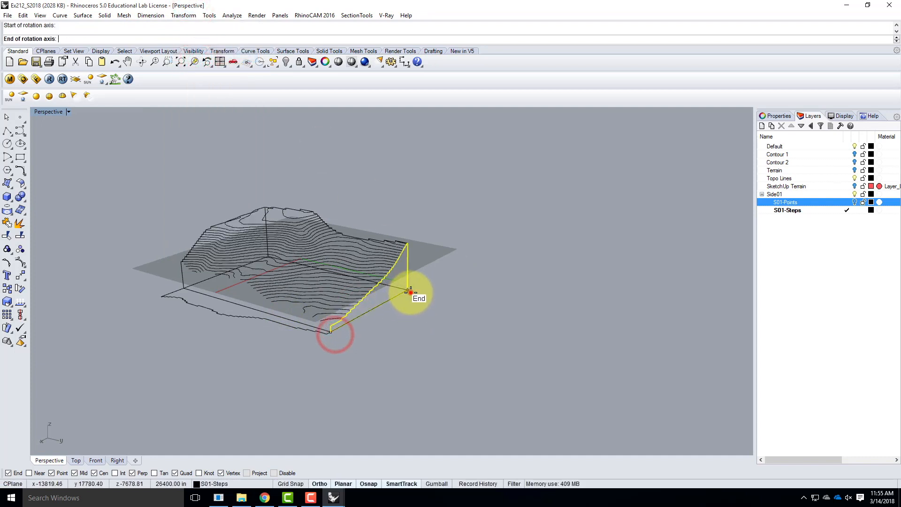
pyautogui.click(407, 290)
pyautogui.click(326, 144)
pyautogui.click(570, 318)
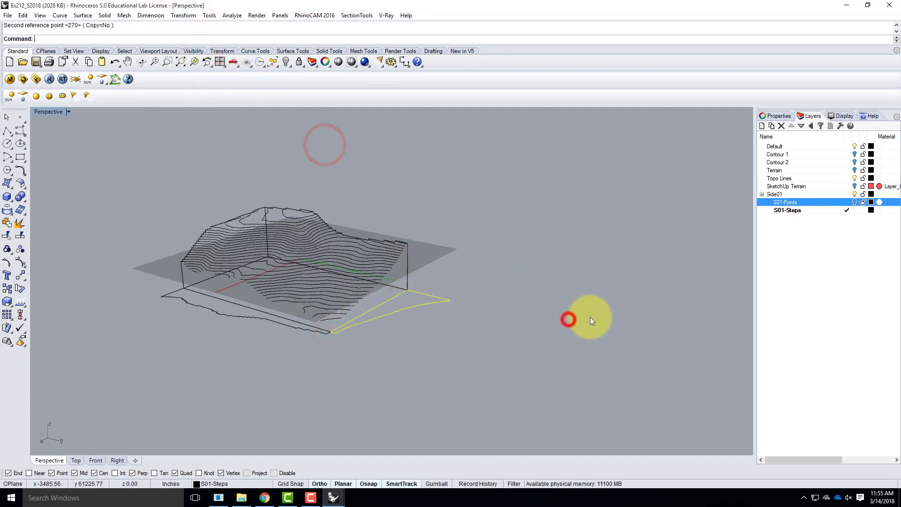
# Lay the outline of the side opposite the first one flat and outward by rotating it in 3D about its bottom edge
pyautogui.moveTo(617, 296); pyautogui.dragTo(448, 308, button='right')
pyautogui.click(433, 295)
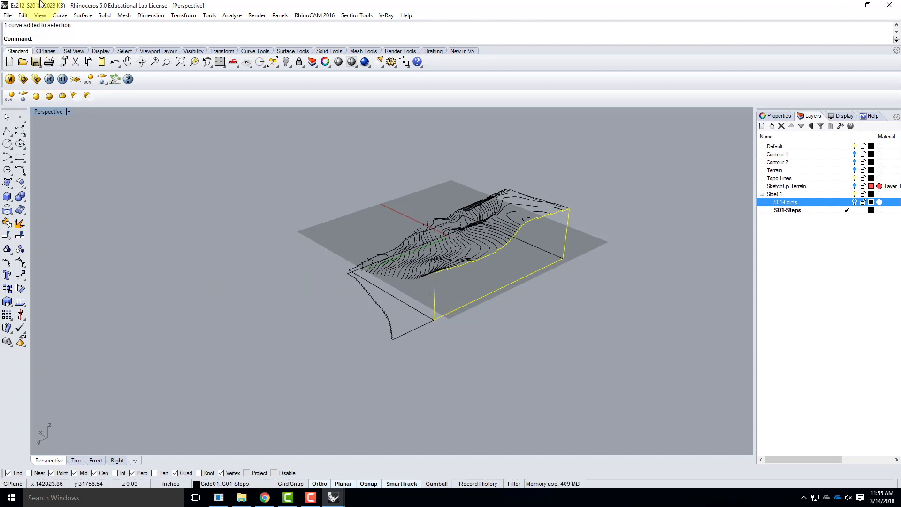
pyautogui.click(183, 15)
pyautogui.click(197, 57)
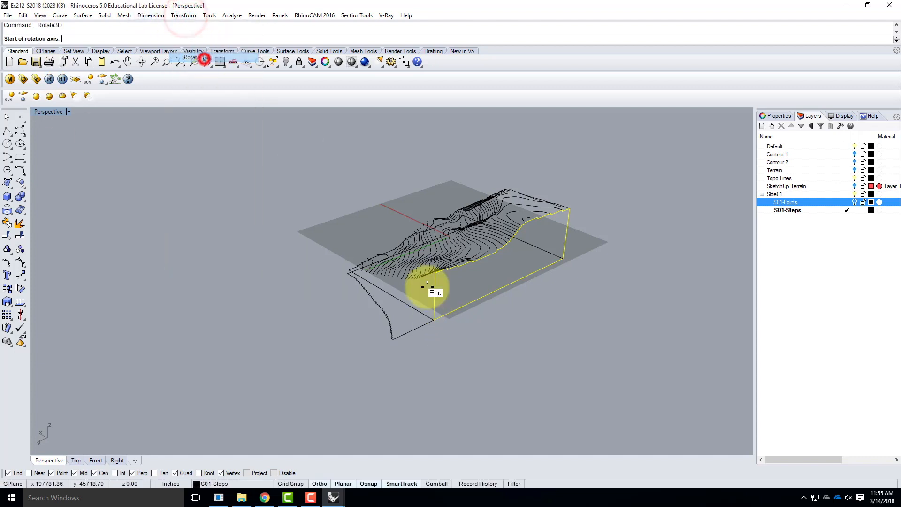
pyautogui.click(434, 323)
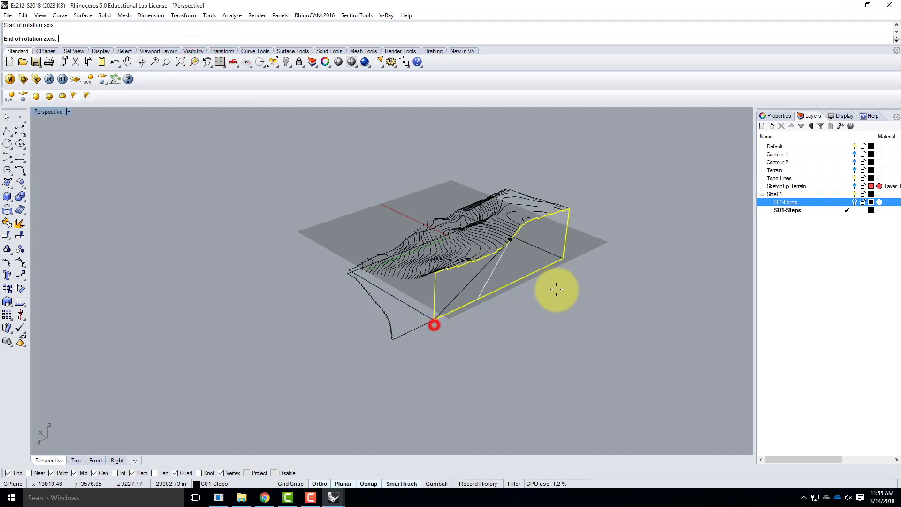
pyautogui.click(563, 257)
pyautogui.click(434, 138)
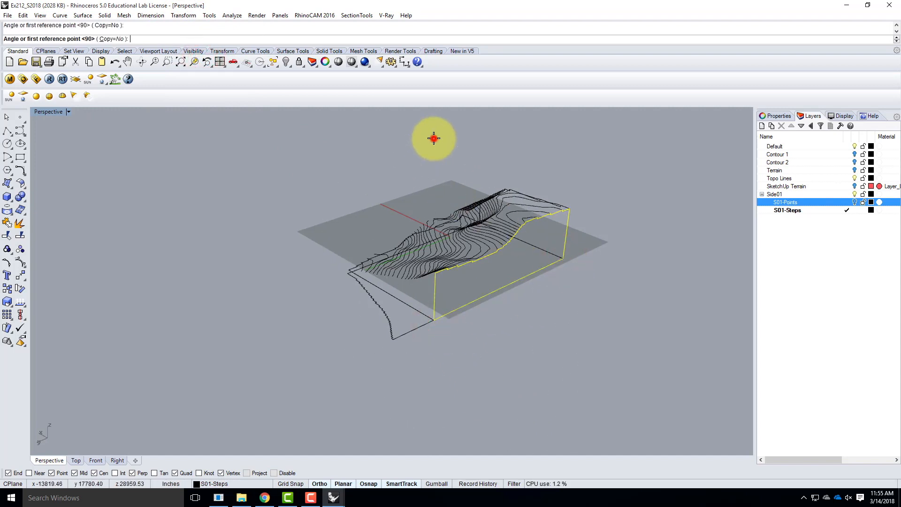
pyautogui.click(665, 328)
# Select the closed outline of the remaining upright side of the terrain
pyautogui.moveTo(686, 324); pyautogui.dragTo(579, 367, button='right')
pyautogui.click(577, 376)
pyautogui.scroll(-4, 363, 287)
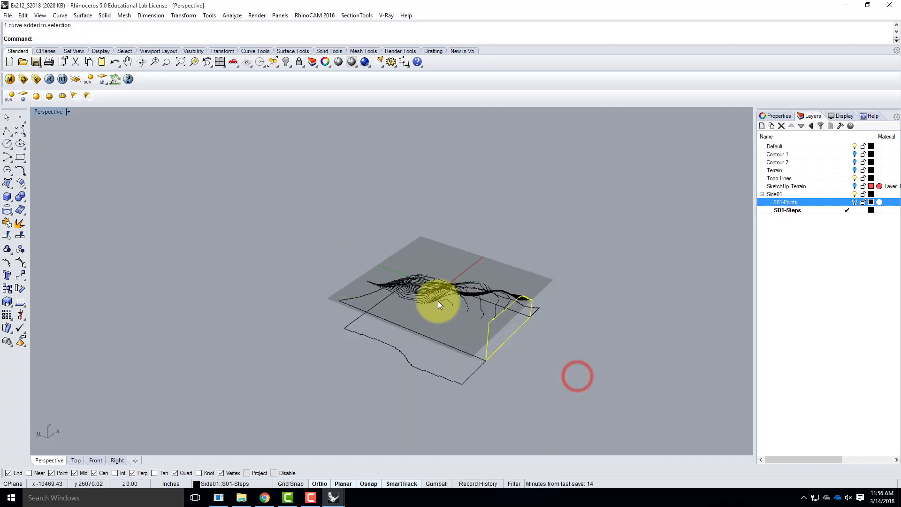
pyautogui.scroll(6, 562, 326)
pyautogui.moveTo(554, 336); pyautogui.dragTo(406, 352, button='right')
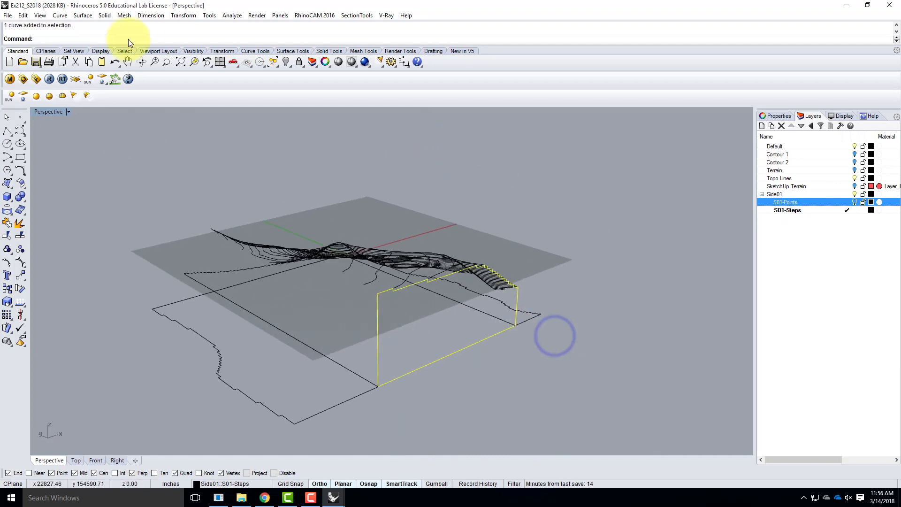
pyautogui.click(183, 15)
pyautogui.click(196, 57)
pyautogui.click(379, 386)
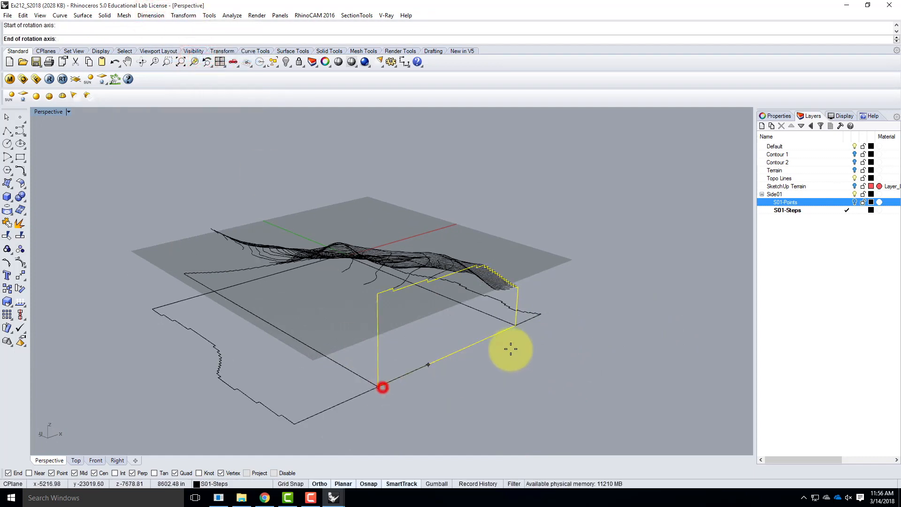
pyautogui.click(522, 327)
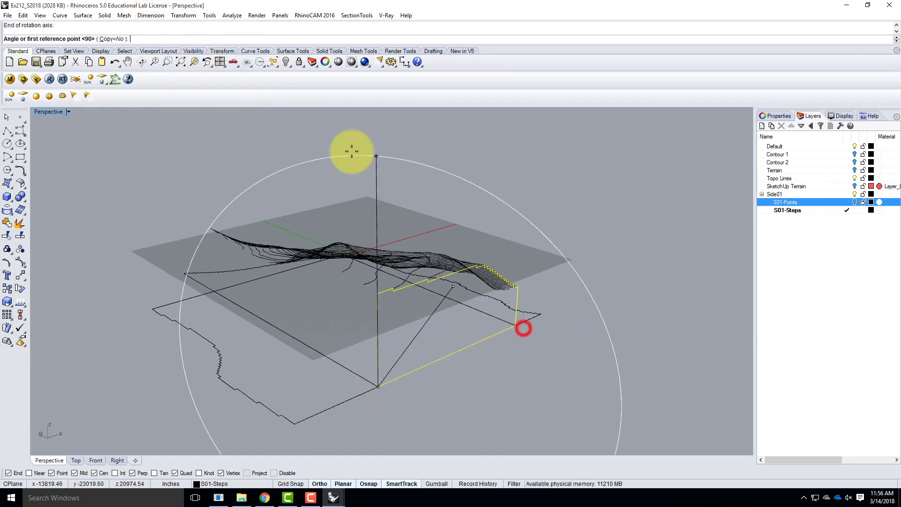
pyautogui.click(377, 154)
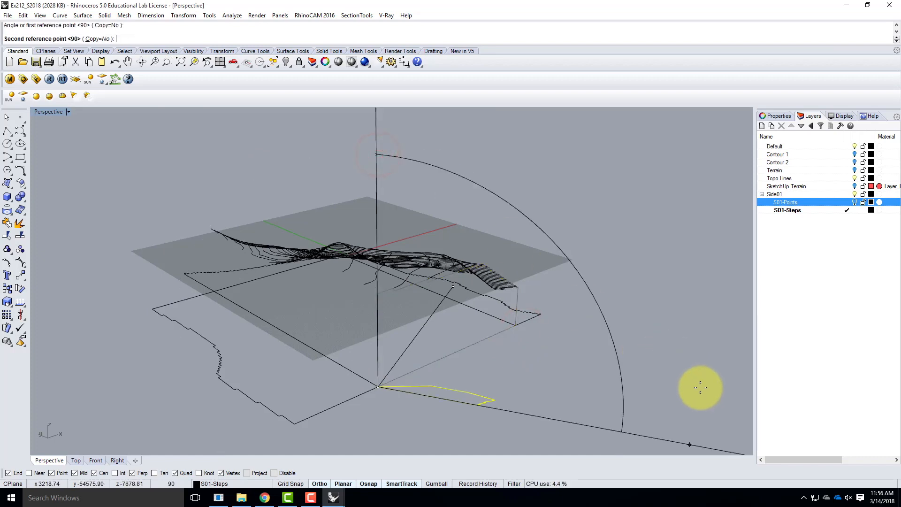
pyautogui.moveTo(653, 339); pyautogui.dragTo(591, 345, button='right')
pyautogui.press('Escape')
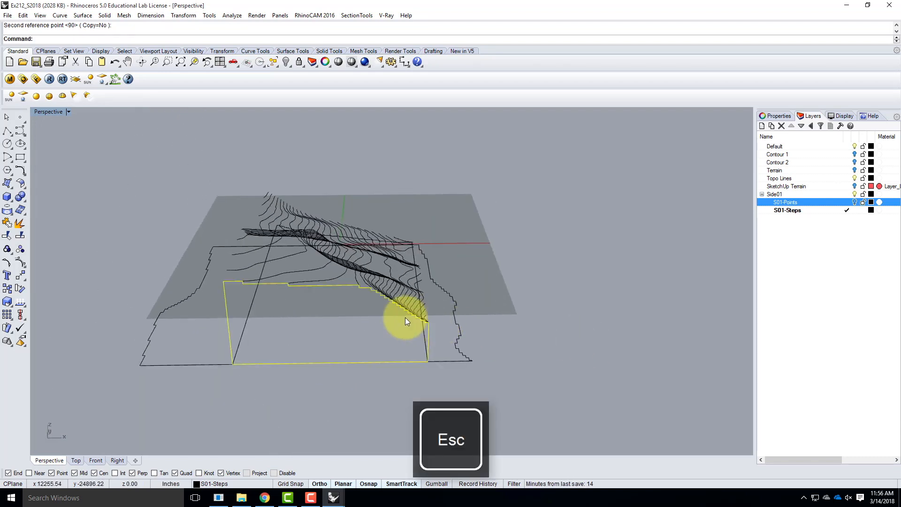
# Rotate the last upright side's outline in 3D about its full bottom edge, from vertical to flat outside the terrain
pyautogui.click(179, 16)
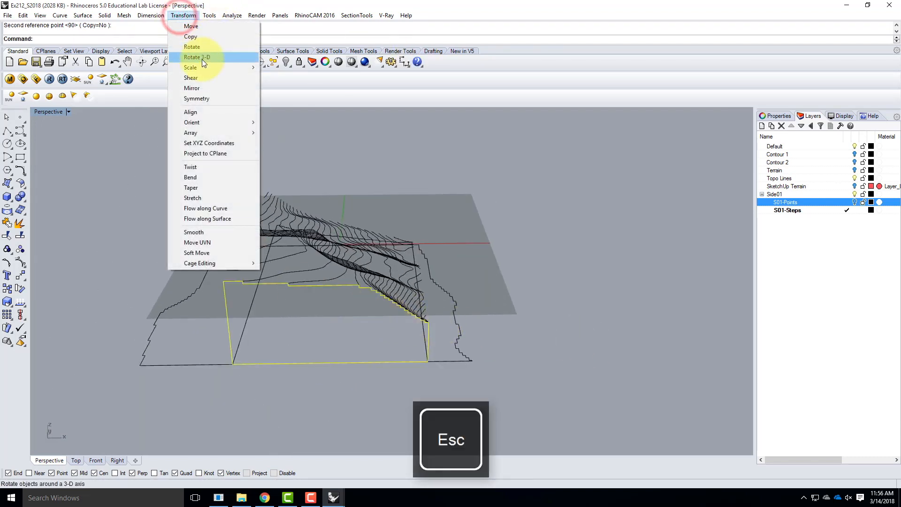
pyautogui.click(202, 59)
pyautogui.click(232, 364)
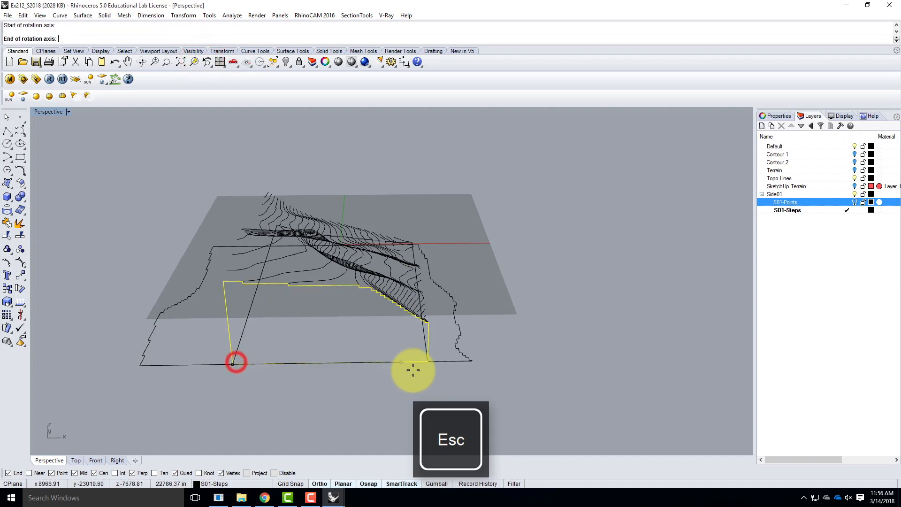
pyautogui.click(430, 363)
pyautogui.click(201, 192)
pyautogui.click(193, 381)
pyautogui.moveTo(542, 320); pyautogui.dragTo(286, 329, button='right')
pyautogui.click(286, 329)
pyautogui.click(218, 315)
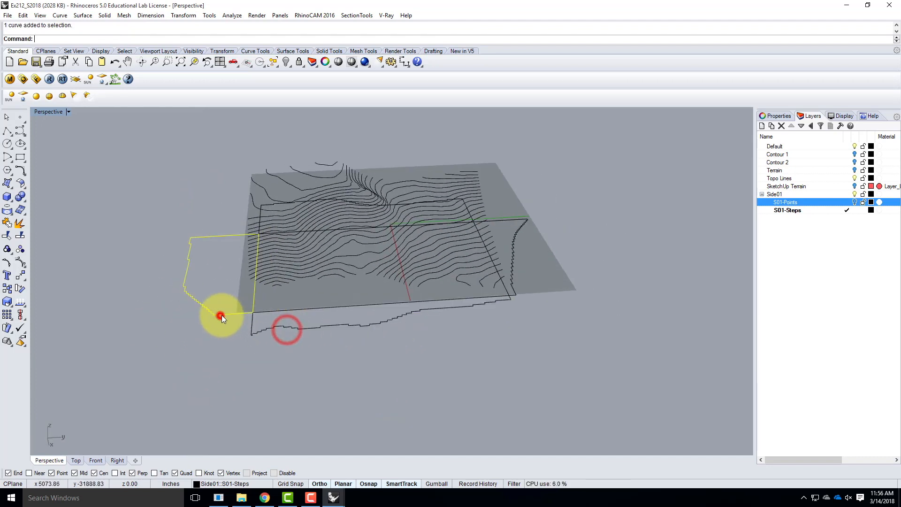
pyautogui.click(522, 251)
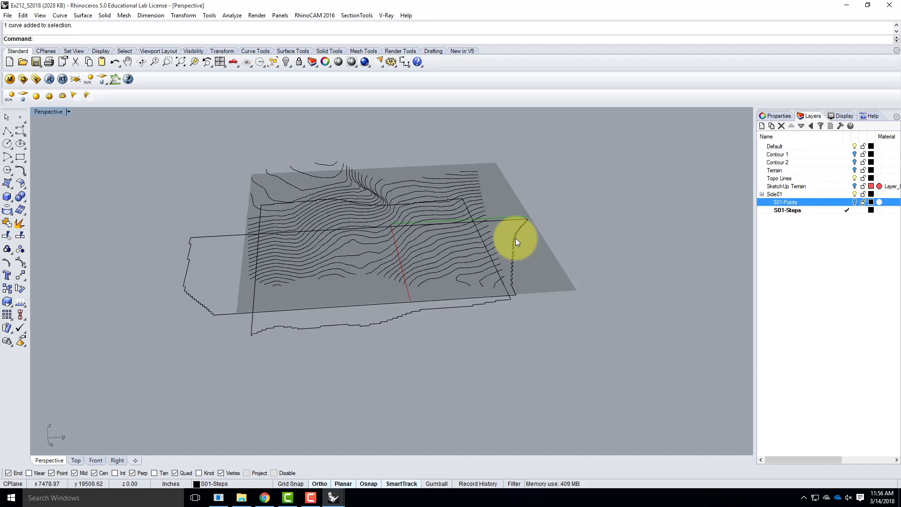
# Create a new top-level layer named Lasercut below the Side01 layers
pyautogui.click(838, 275)
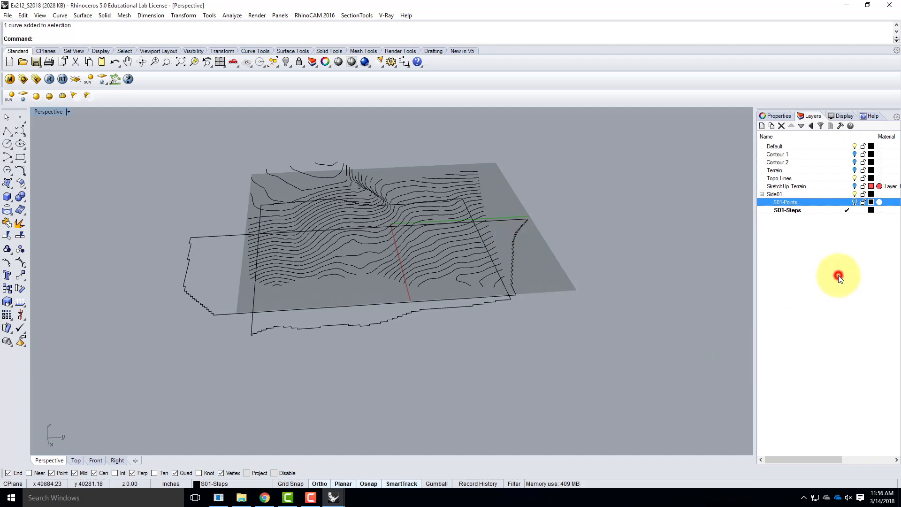
pyautogui.click(761, 125)
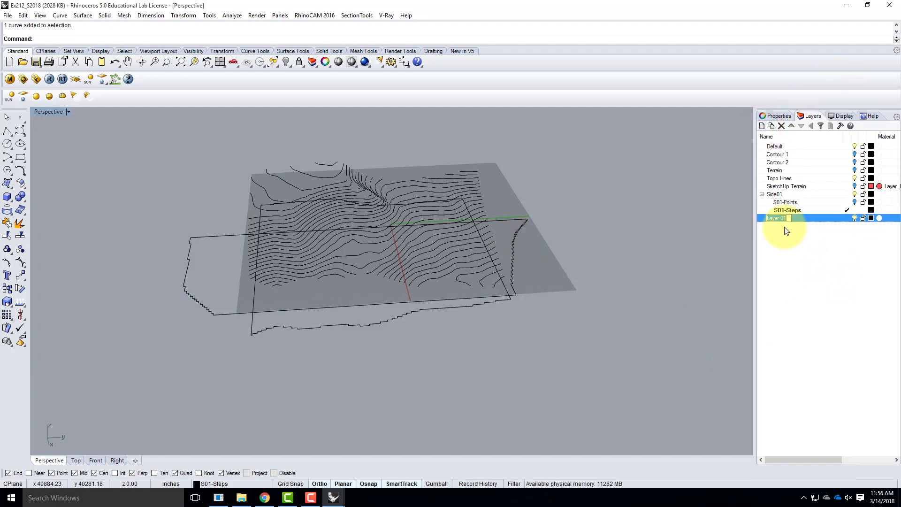
pyautogui.write('Lasercut')
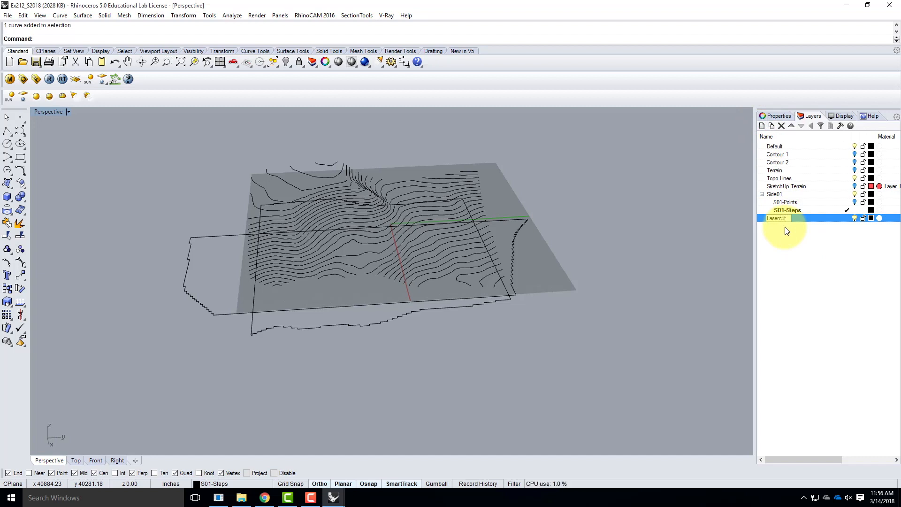
pyautogui.click(812, 220)
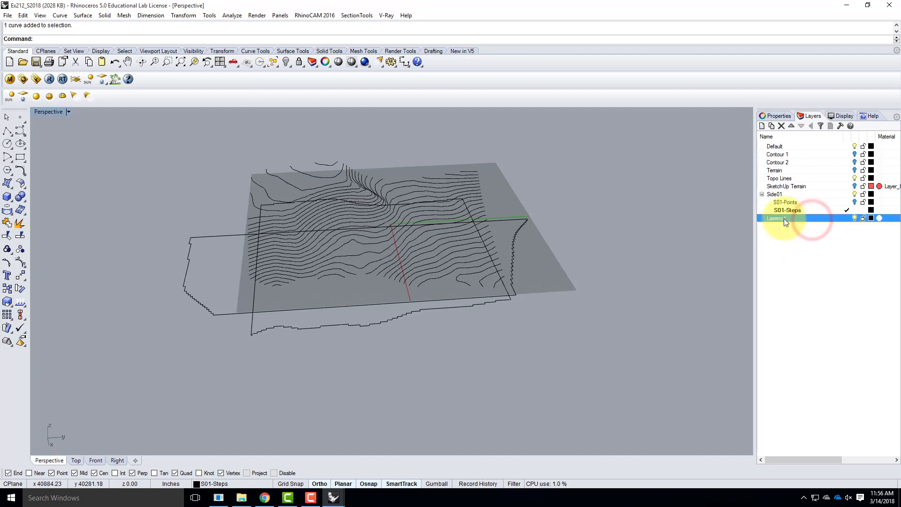
# Add two sublayers named Cut and Engrave under the Lasercut layer
pyautogui.click(772, 123)
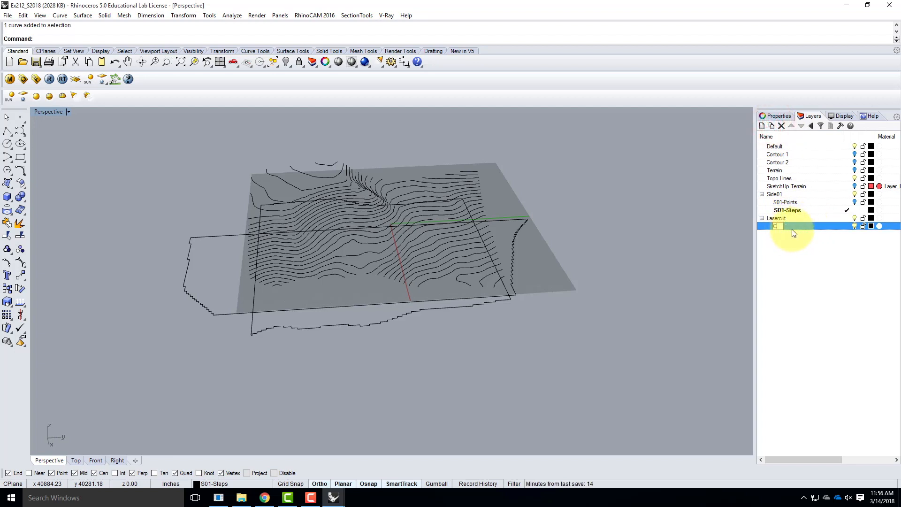
pyautogui.write('Cut')
pyautogui.click(780, 220)
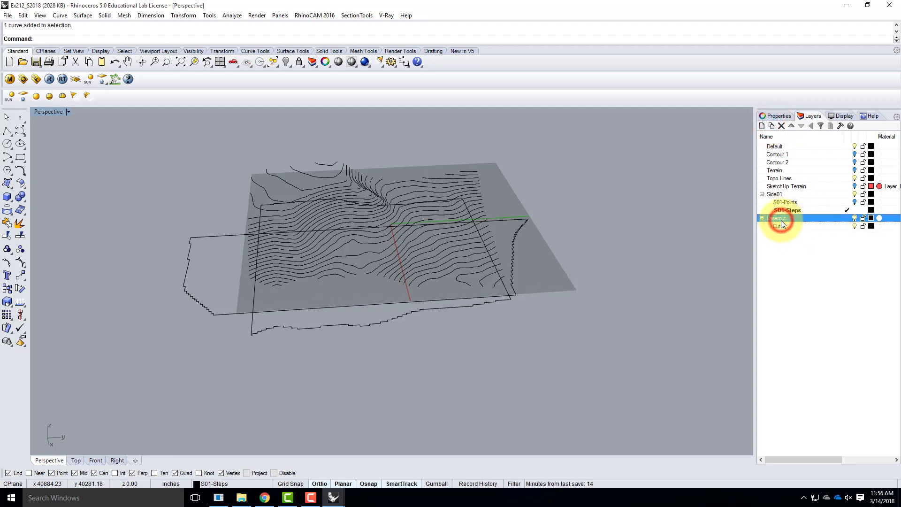
pyautogui.click(772, 125)
pyautogui.write('Engrave')
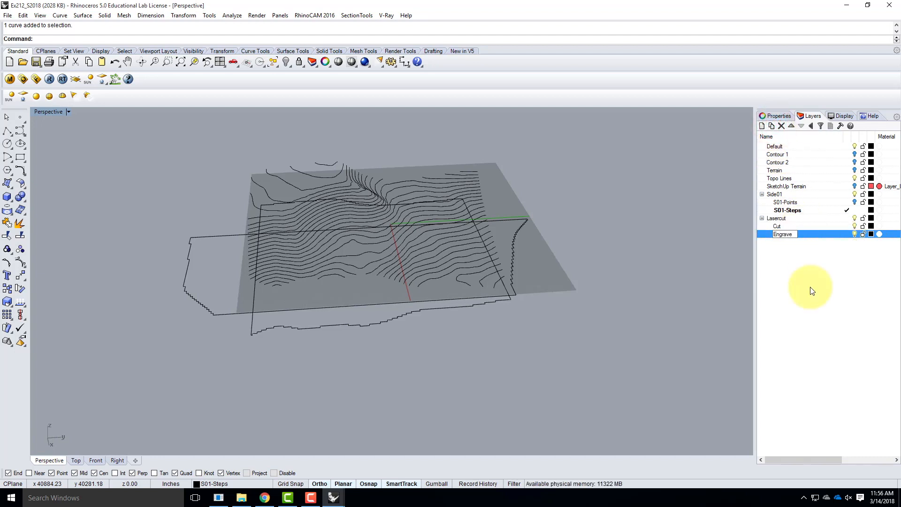
pyautogui.press('Return')
pyautogui.click(815, 284)
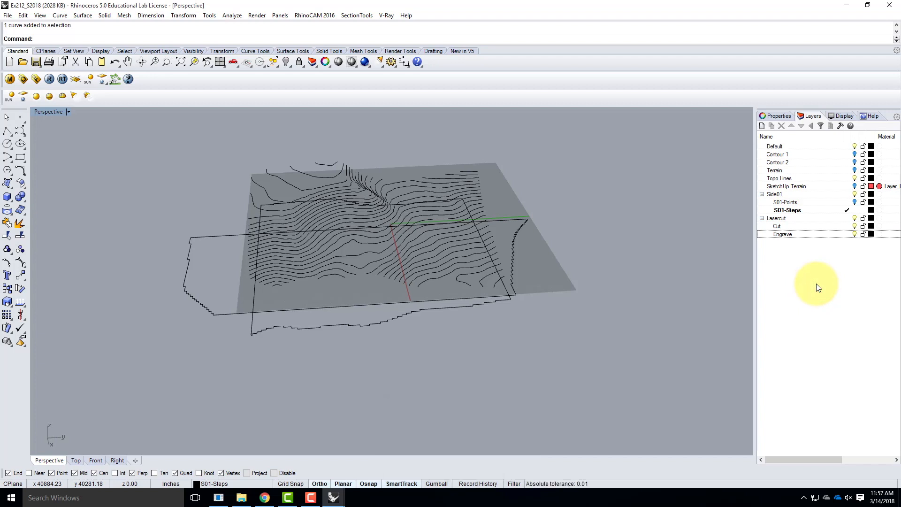
# Set the Cut layer's color to Red and the Engrave layer's color to Blue
pyautogui.click(779, 227)
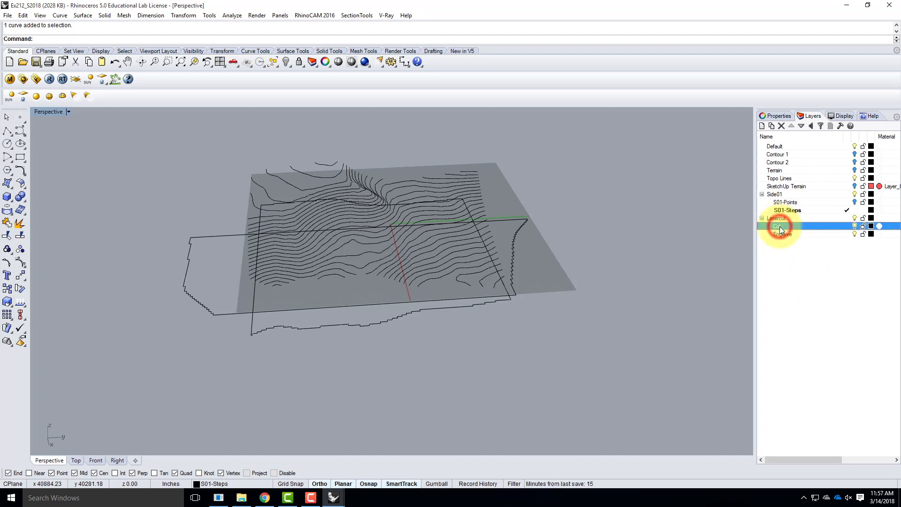
pyautogui.click(871, 227)
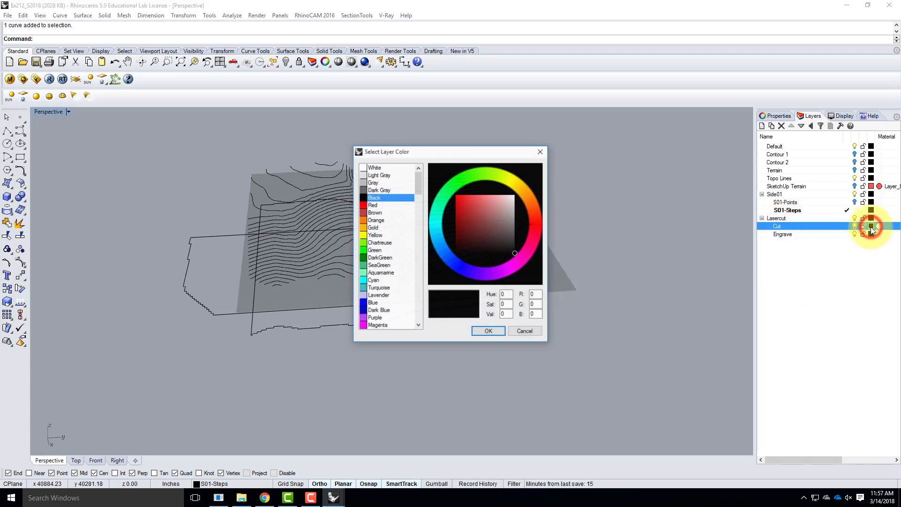
pyautogui.click(373, 206)
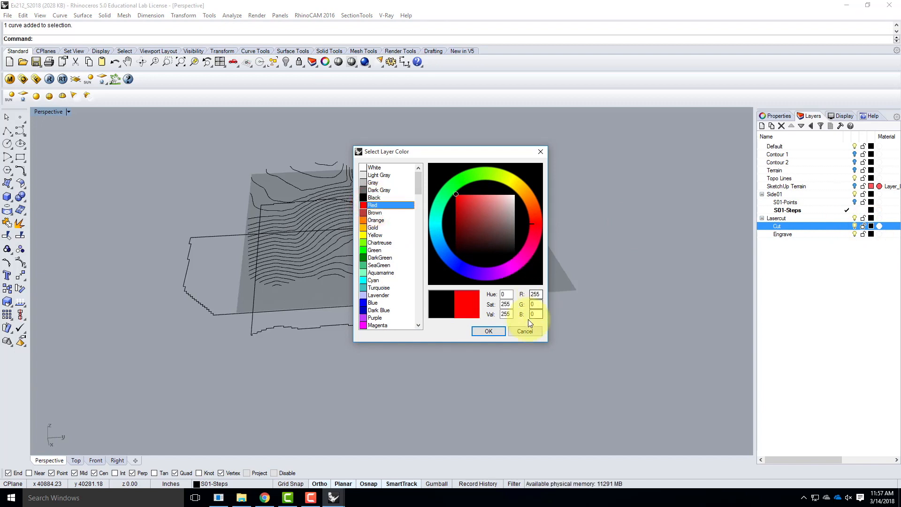
pyautogui.click(499, 333)
pyautogui.click(782, 236)
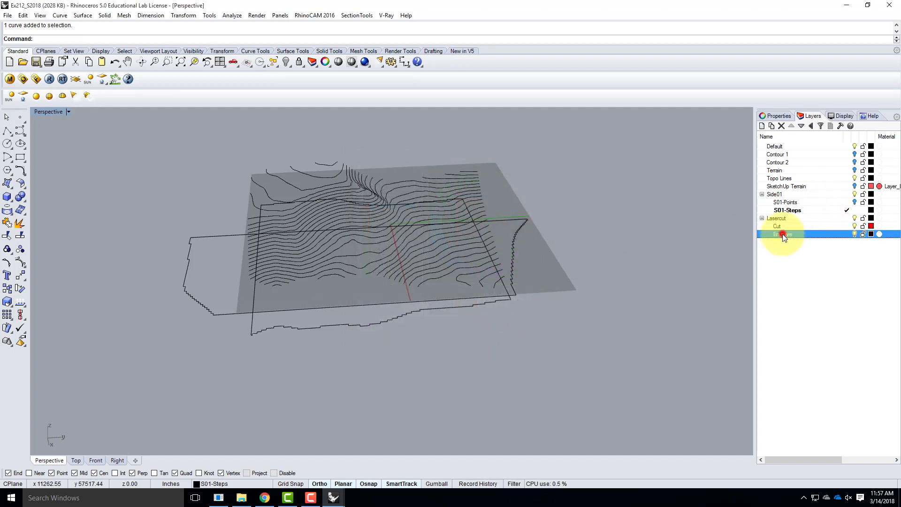
pyautogui.click(871, 234)
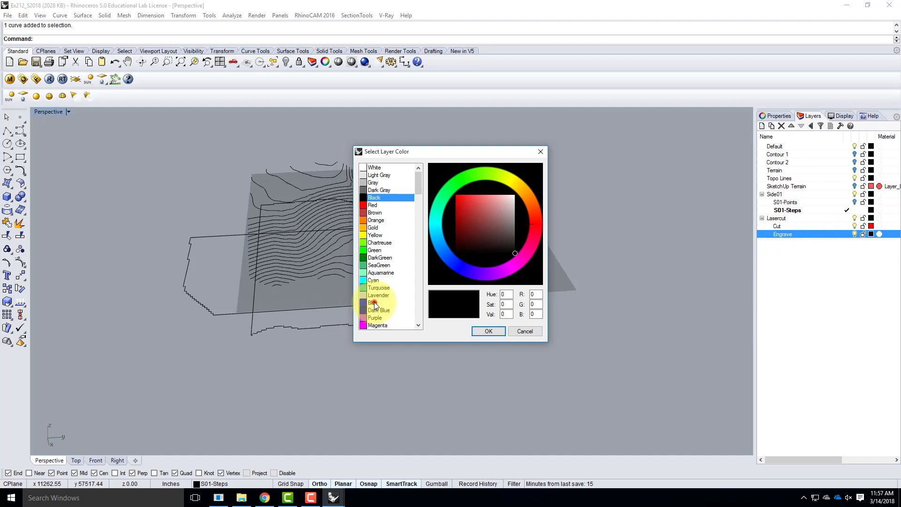
pyautogui.click(375, 304)
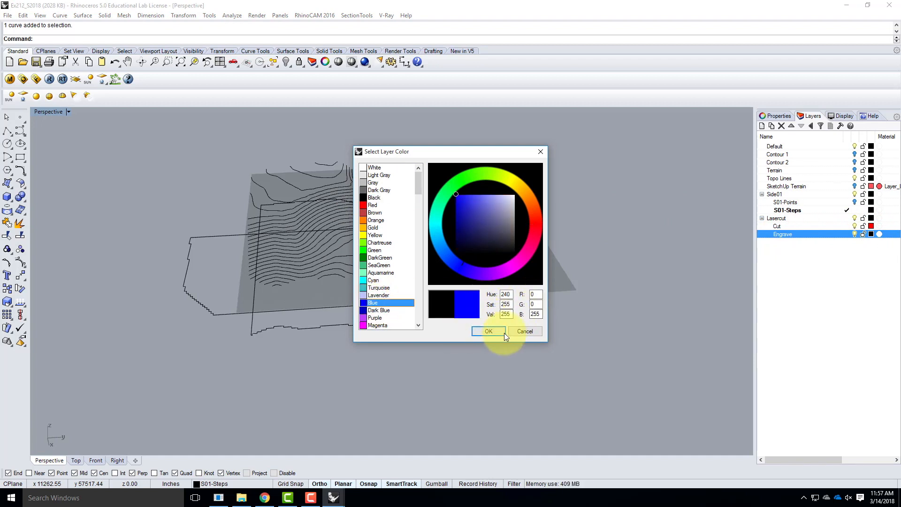
pyautogui.click(488, 331)
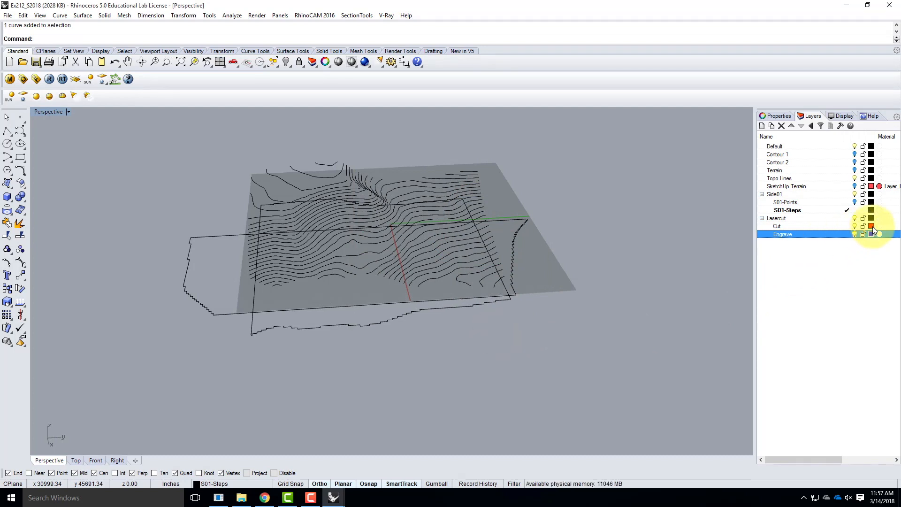
# Select the four flattened side outlines around the terrain and move them to the Cut layer
pyautogui.click(339, 328)
pyautogui.click(239, 313)
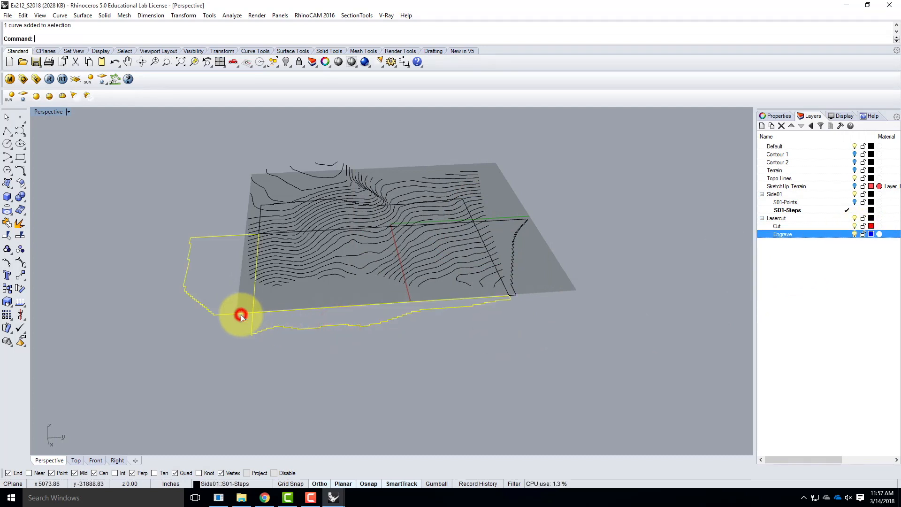
pyautogui.click(522, 252)
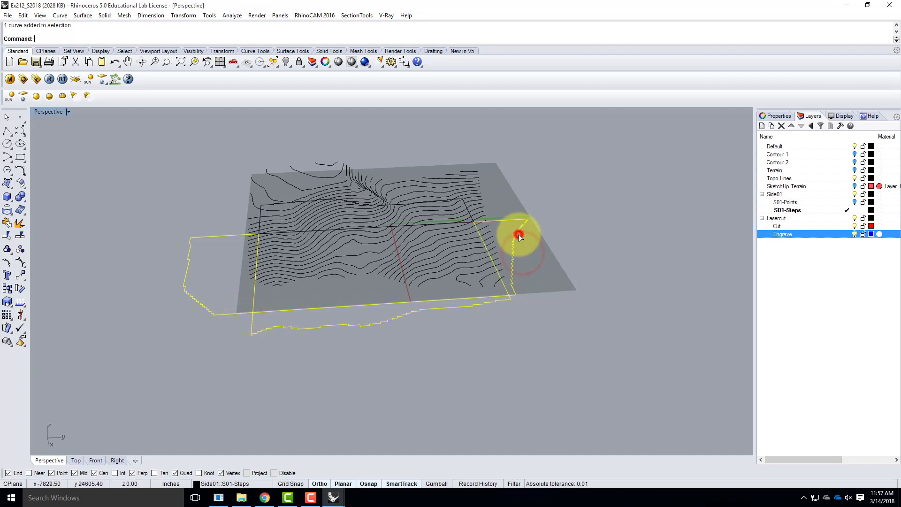
pyautogui.click(259, 212)
pyautogui.rightClick(787, 227)
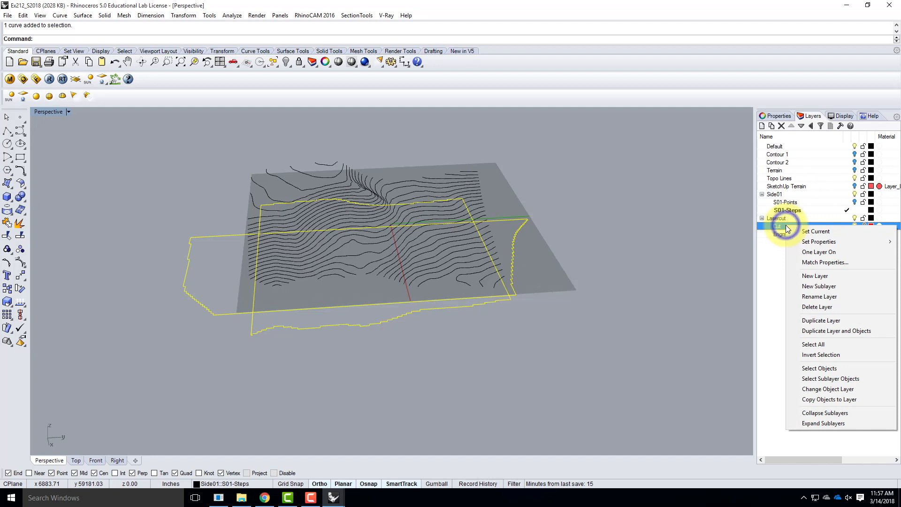
pyautogui.click(831, 390)
pyautogui.click(650, 342)
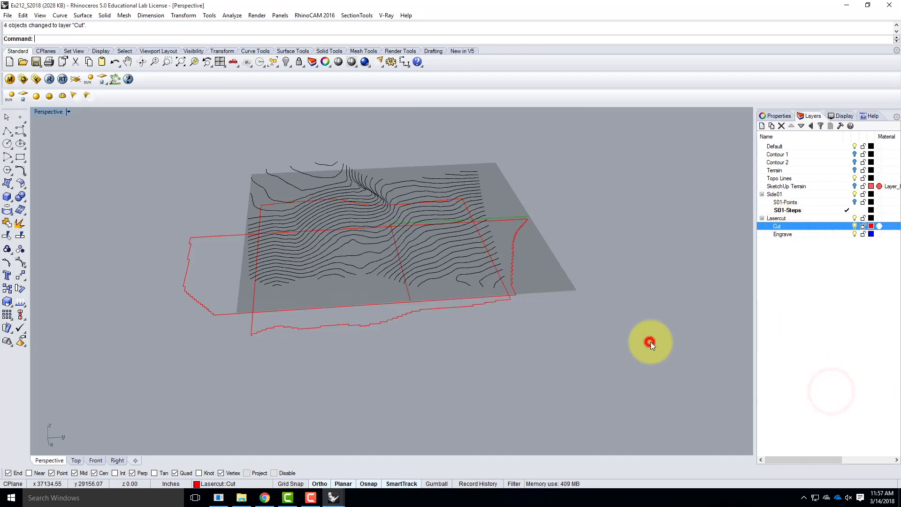
pyautogui.moveTo(612, 274); pyautogui.dragTo(596, 290, button='right')
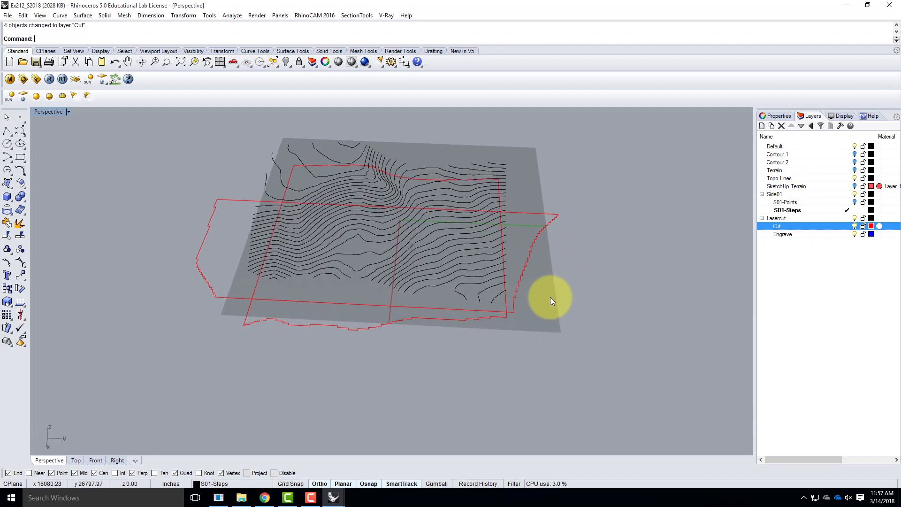
pyautogui.scroll(-6, 474, 298)
pyautogui.moveTo(615, 343); pyautogui.dragTo(566, 322, button='right')
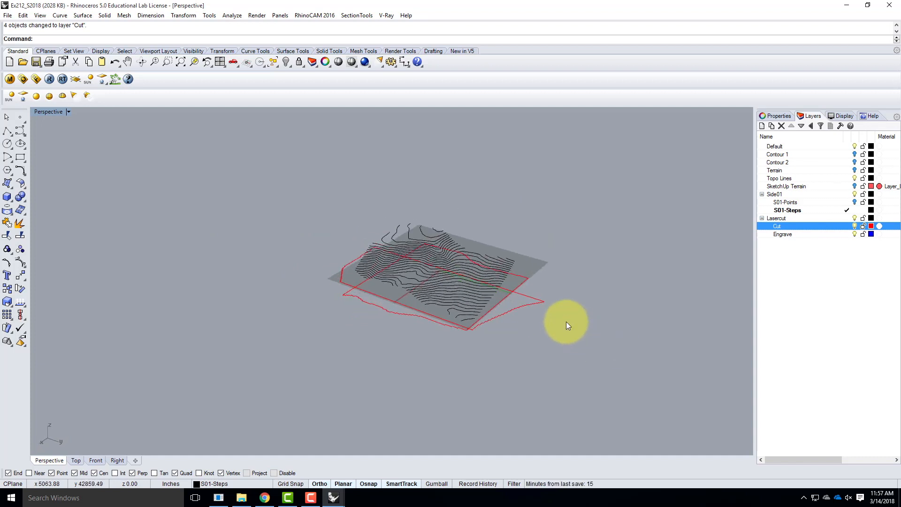
pyautogui.moveTo(566, 322); pyautogui.dragTo(525, 360, button='right')
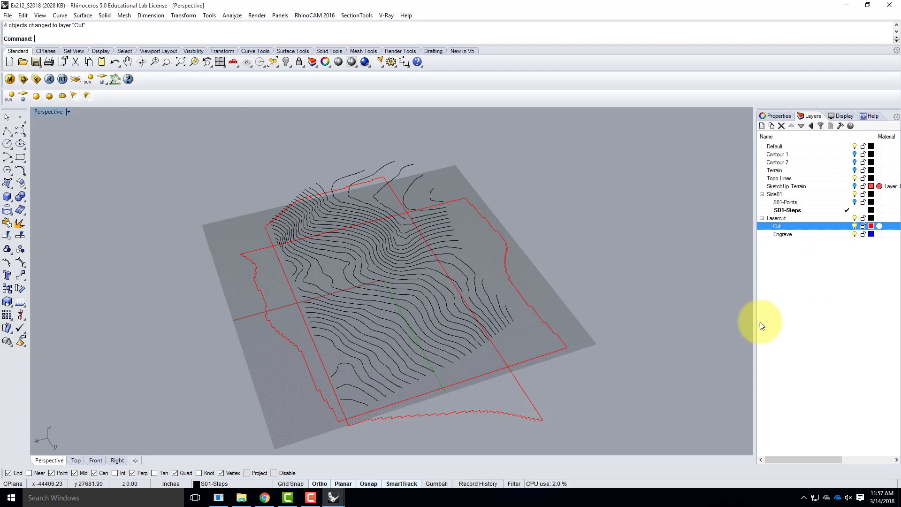
# Create a top-level layer named Project below the Lasercut layers and make it the current layer
pyautogui.click(762, 123)
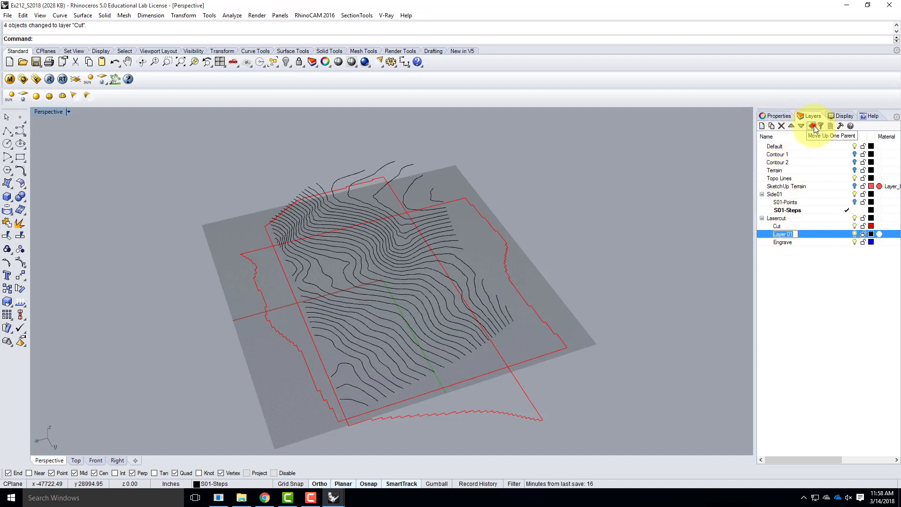
pyautogui.click(801, 126)
pyautogui.click(779, 244)
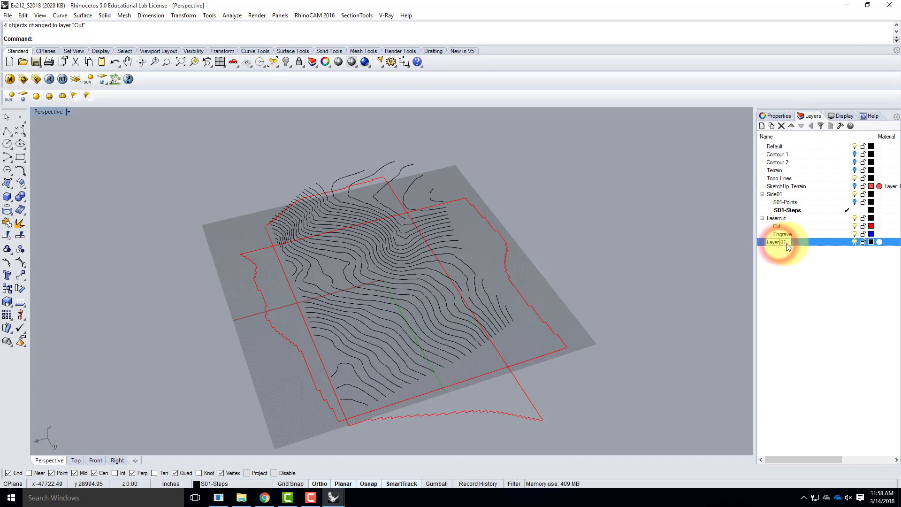
pyautogui.write('Project')
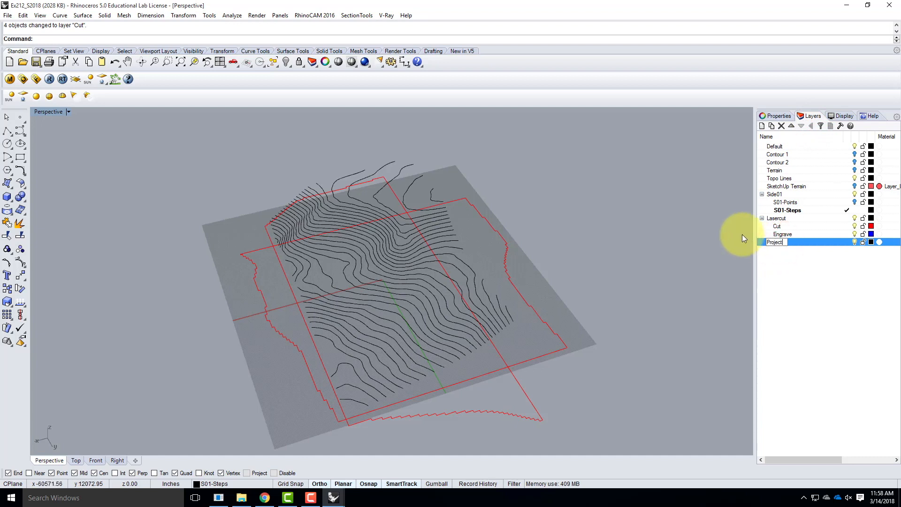
pyautogui.press('Return')
pyautogui.click(840, 242)
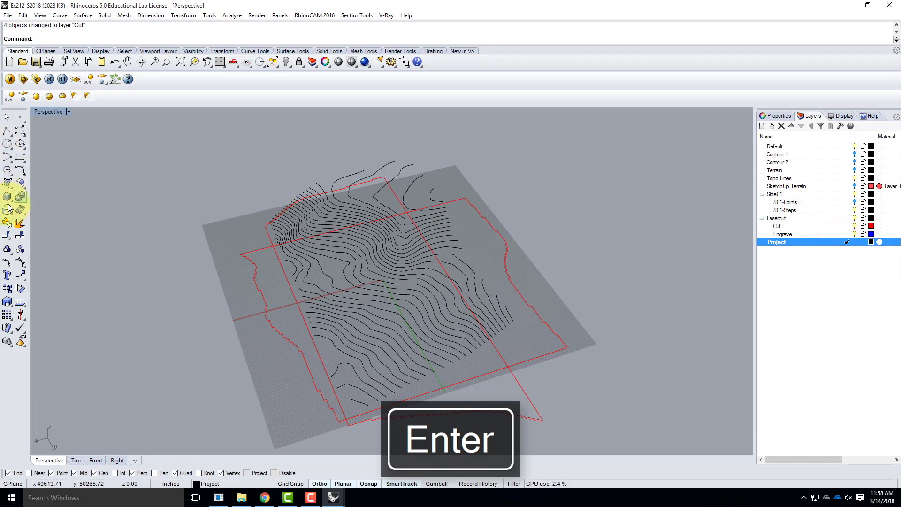
# Draw a large rectangular plane surface from corner to corner that surrounds the terrain contours and all flattened outlines
pyautogui.rightClick(10, 183)
pyautogui.click(20, 197)
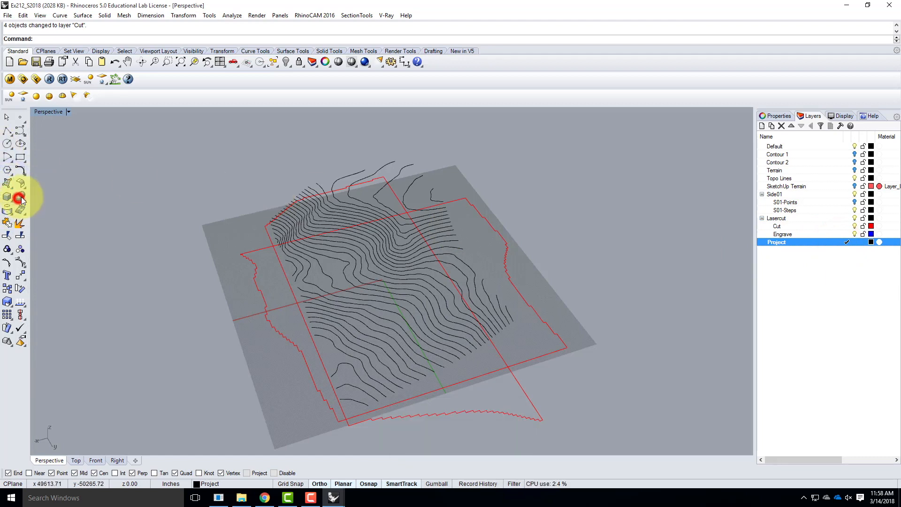
pyautogui.scroll(-5, 175, 158)
pyautogui.click(170, 156)
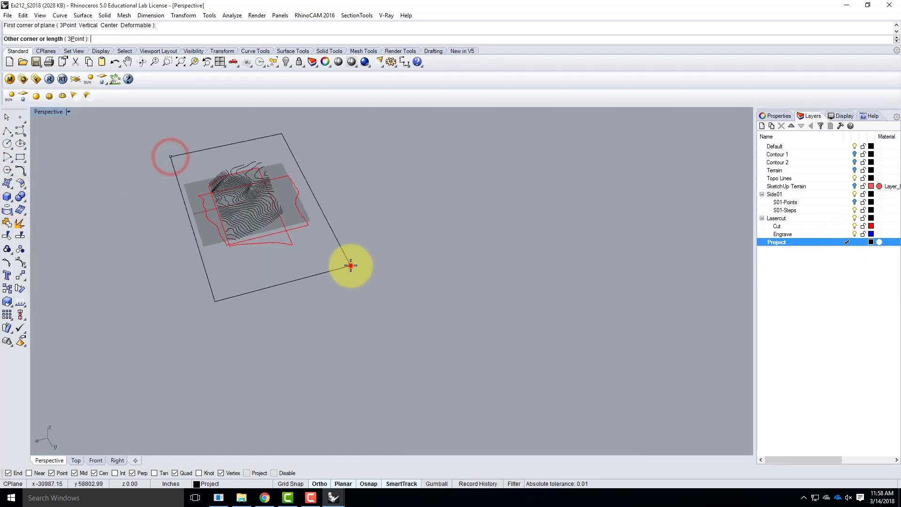
pyautogui.click(351, 266)
pyautogui.moveTo(261, 249); pyautogui.dragTo(220, 382, button='right')
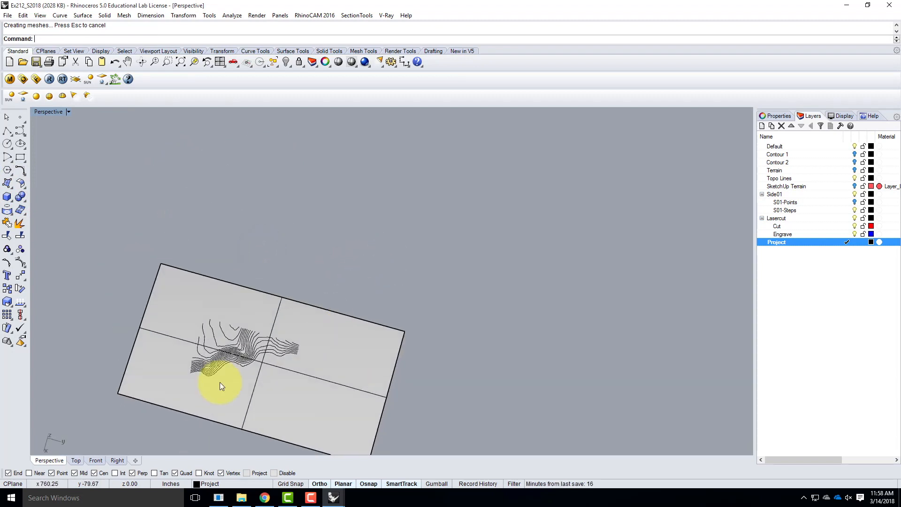
# Project all the topo contour lines onto the large rectangular plane surface from the Top view
pyautogui.doubleClick(46, 111)
pyautogui.click(40, 111)
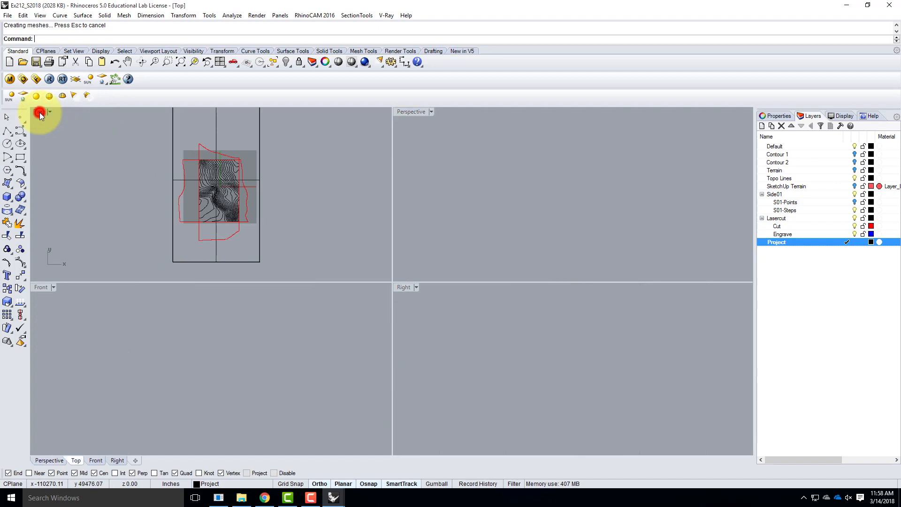
pyautogui.click(40, 112)
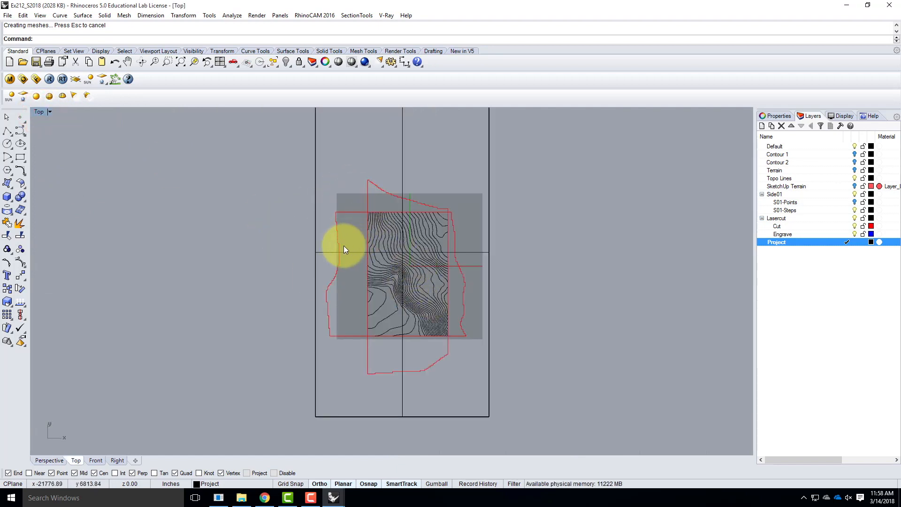
pyautogui.write('Prj')
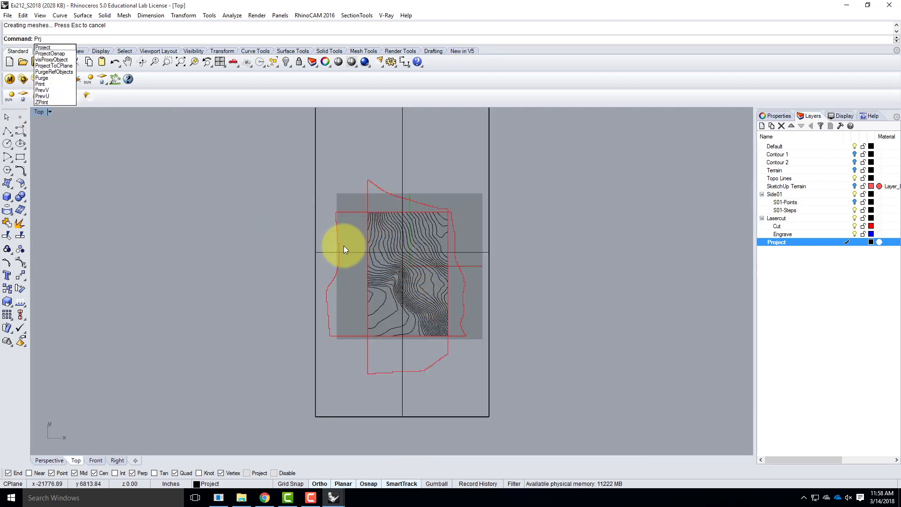
pyautogui.press('BackSpace')
pyautogui.write('oj')
pyautogui.press('Return')
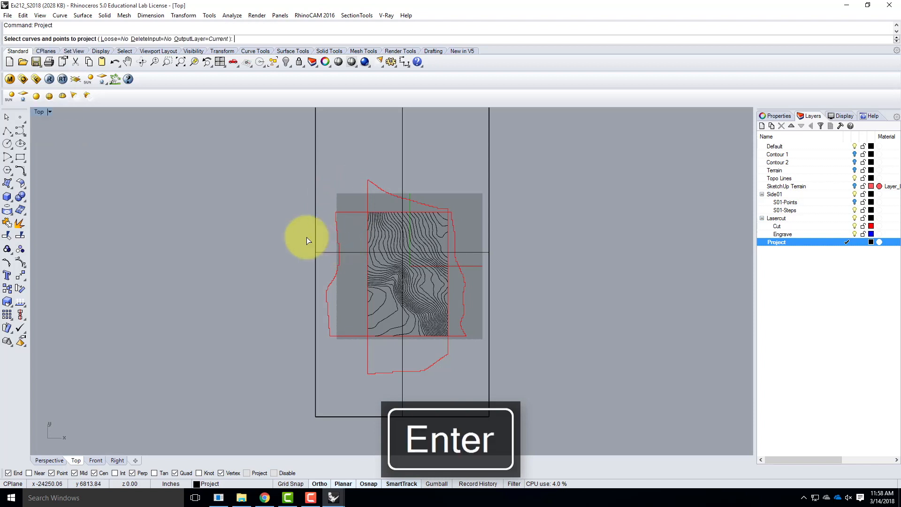
pyautogui.click(56, 17)
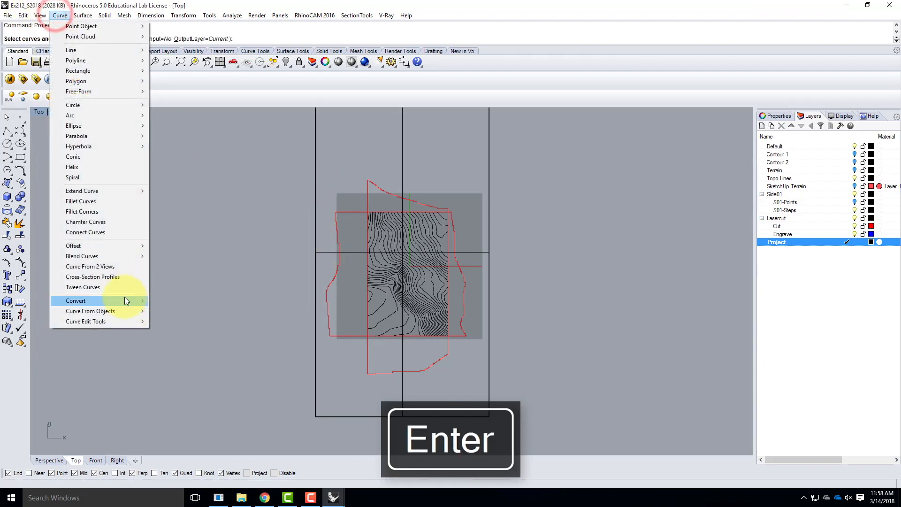
pyautogui.moveTo(128, 311)
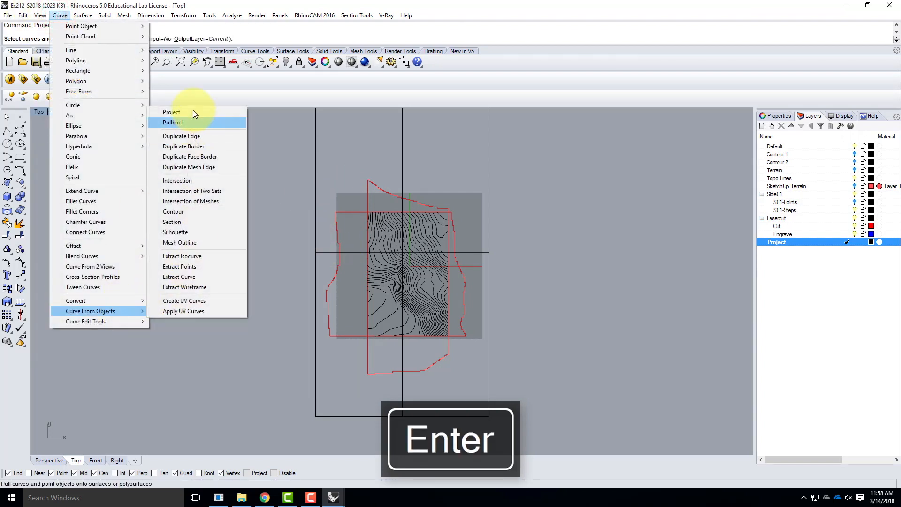
pyautogui.click(286, 5)
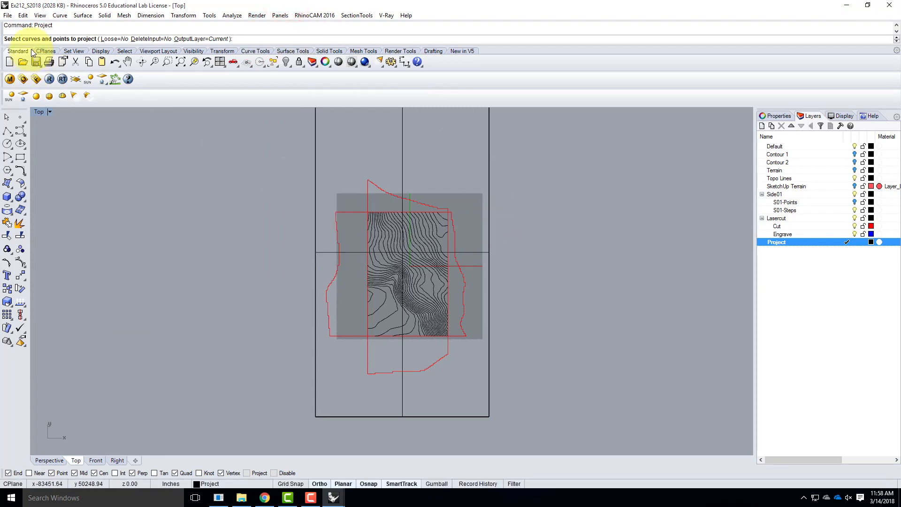
pyautogui.click(360, 206)
pyautogui.moveTo(396, 243); pyautogui.dragTo(458, 342)
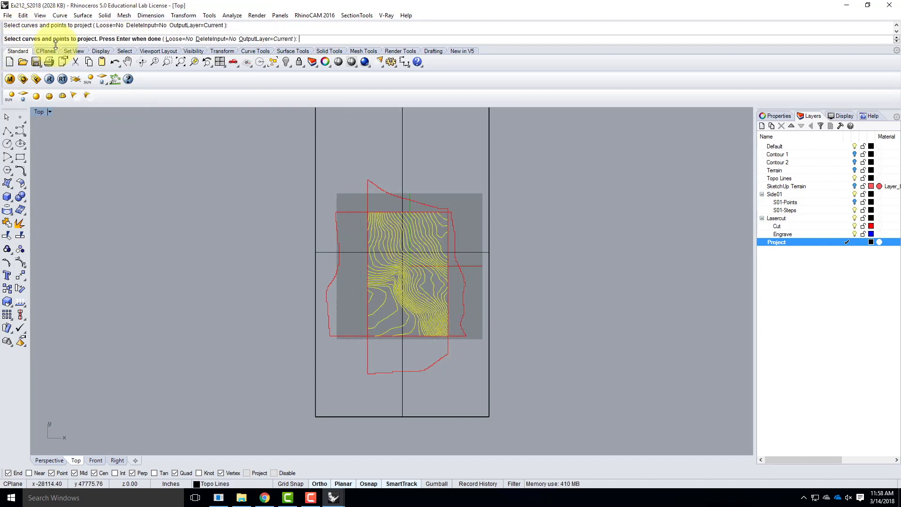
pyautogui.press('Return')
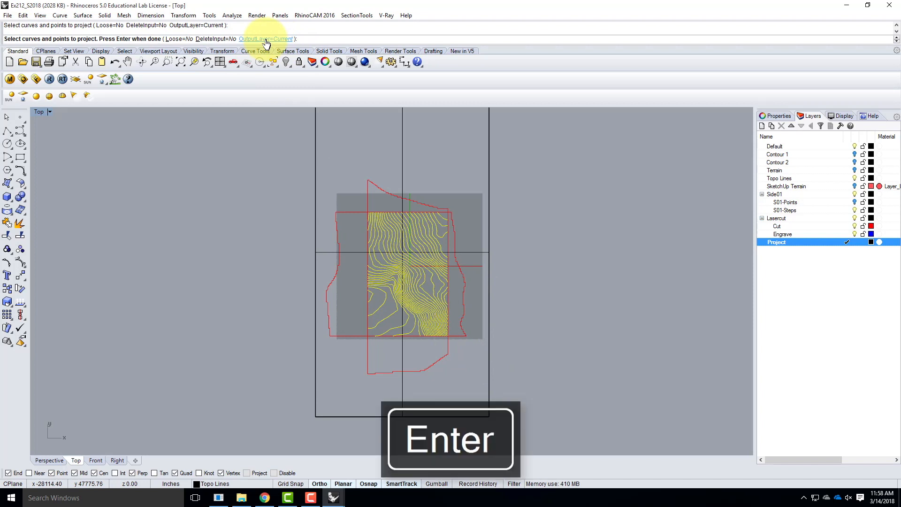
pyautogui.moveTo(530, 148); pyautogui.dragTo(466, 167)
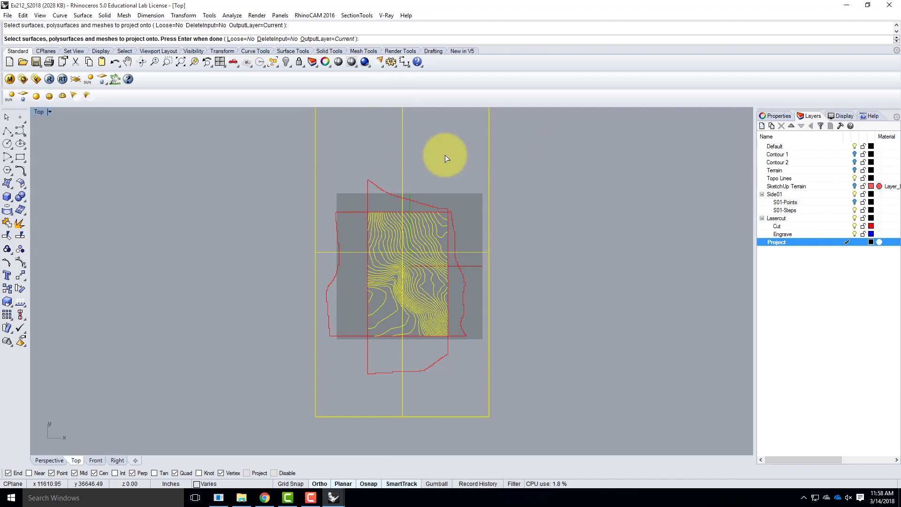
pyautogui.press('Return')
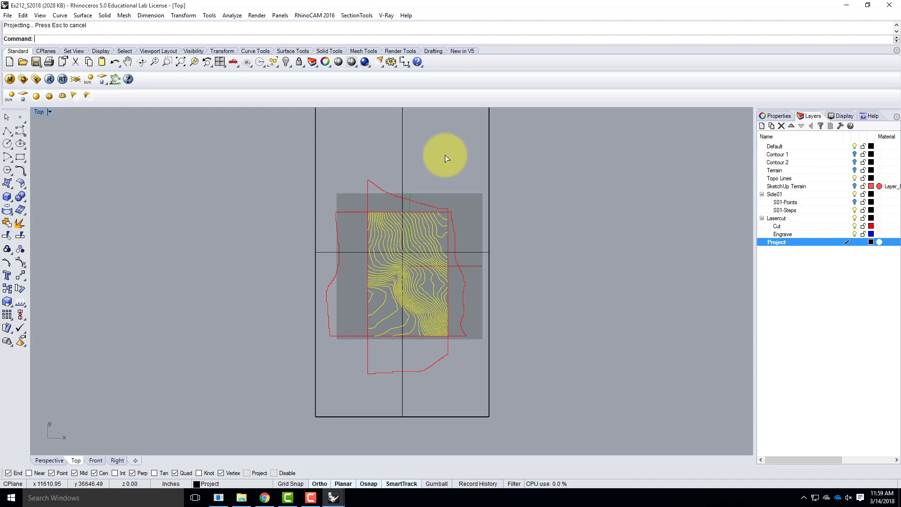
# Deselect the contours and delete the large rectangular plane surface
pyautogui.click(513, 147)
pyautogui.click(489, 148)
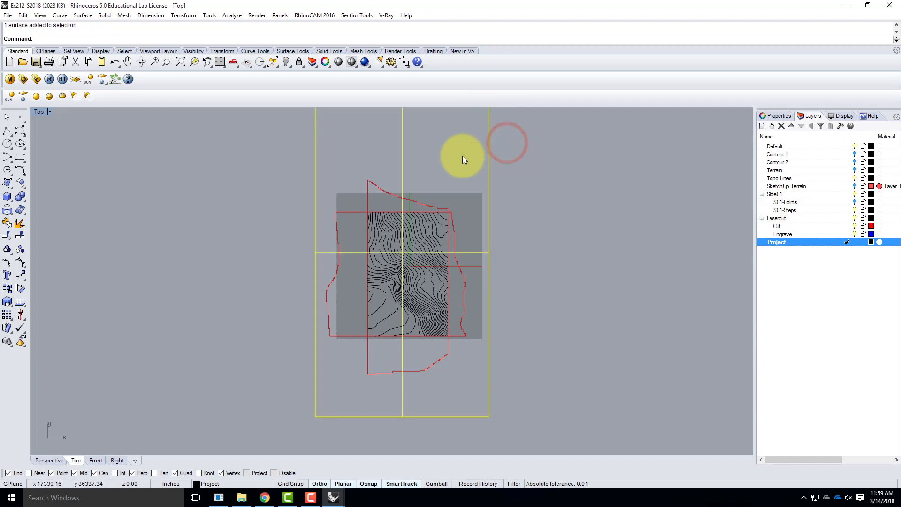
pyautogui.press('Delete')
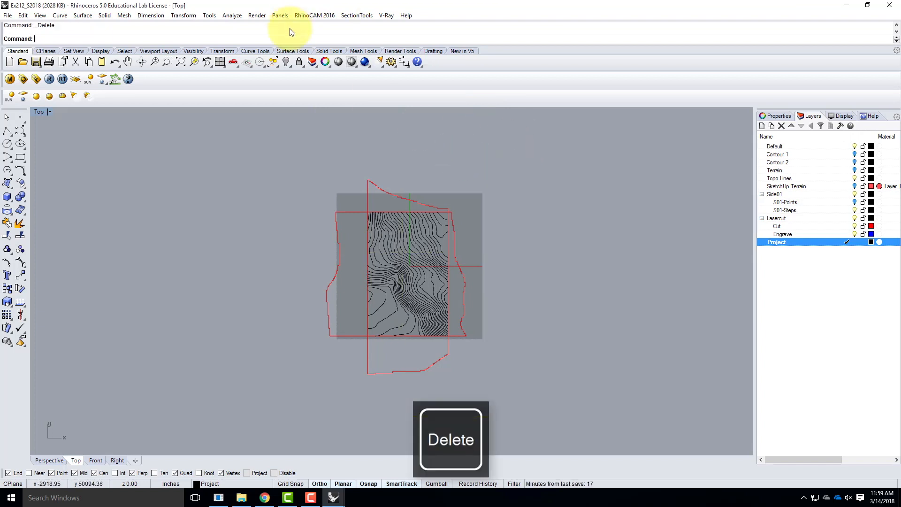
# Inspect the contours in the Perspective view while toggling the visibility of the Side01 layer and its S01-Points and S01-Steps sublayers
pyautogui.doubleClick(39, 113)
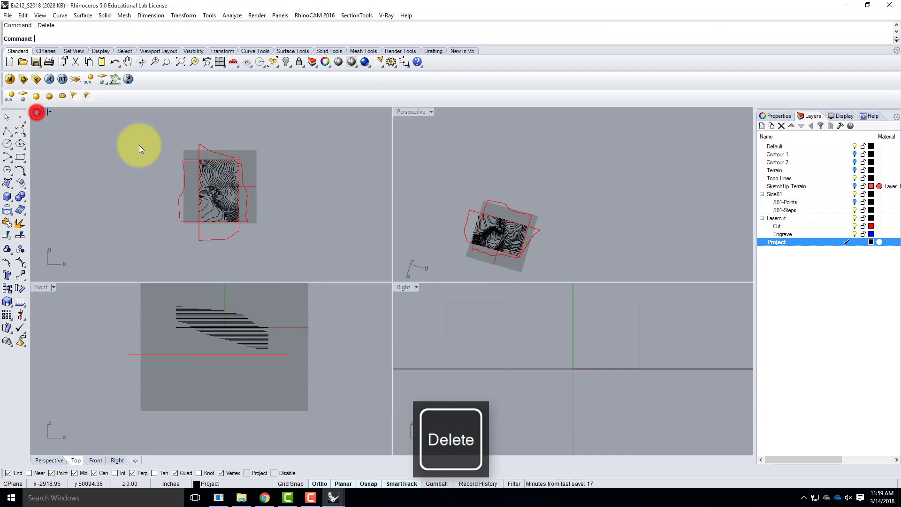
pyautogui.doubleClick(409, 112)
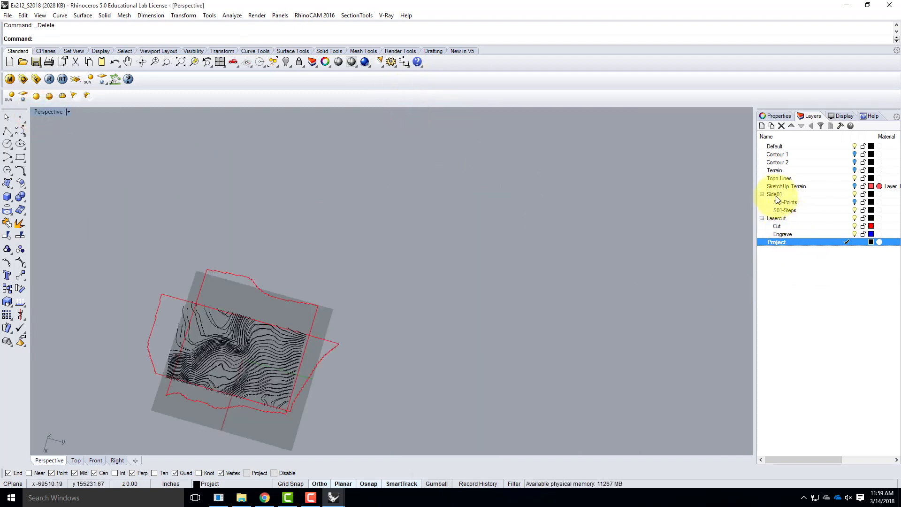
pyautogui.click(856, 211)
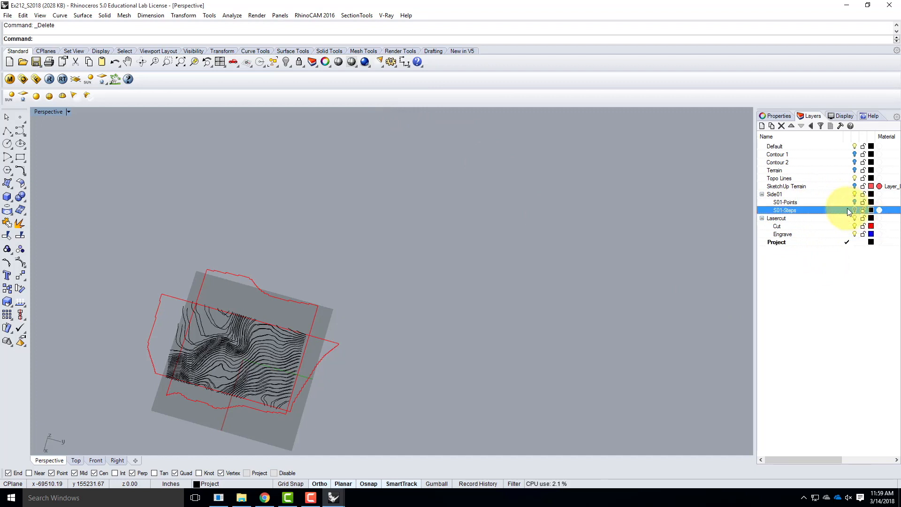
pyautogui.click(412, 303)
pyautogui.scroll(-4, 503, 243)
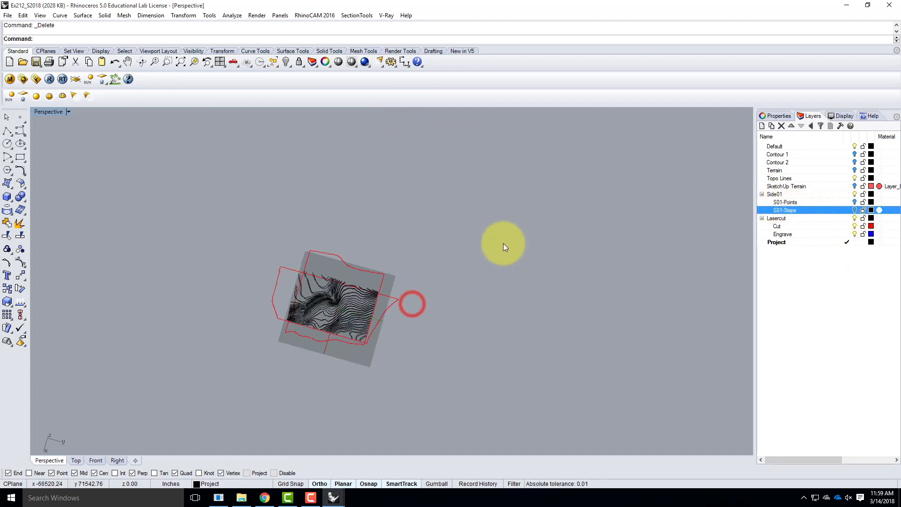
pyautogui.scroll(6, 390, 327)
pyautogui.moveTo(433, 355); pyautogui.dragTo(375, 264, button='right')
pyautogui.scroll(5, 376, 264)
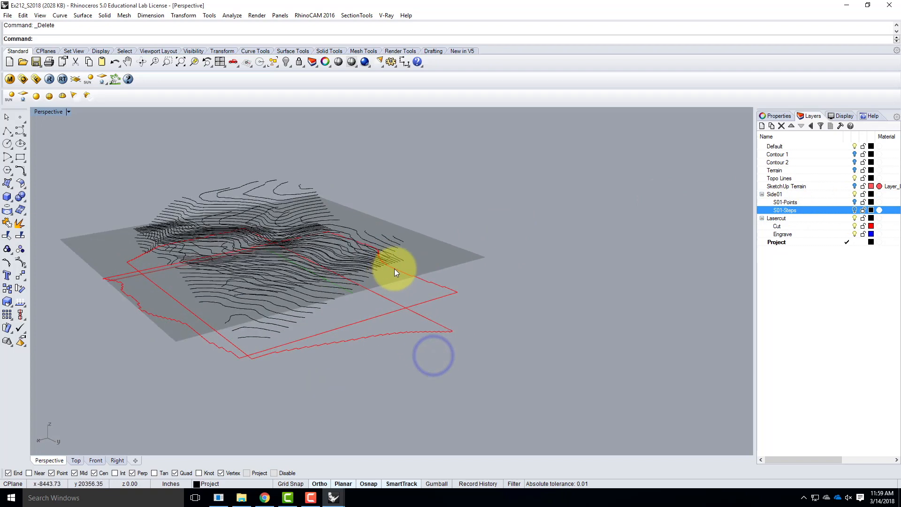
pyautogui.click(855, 195)
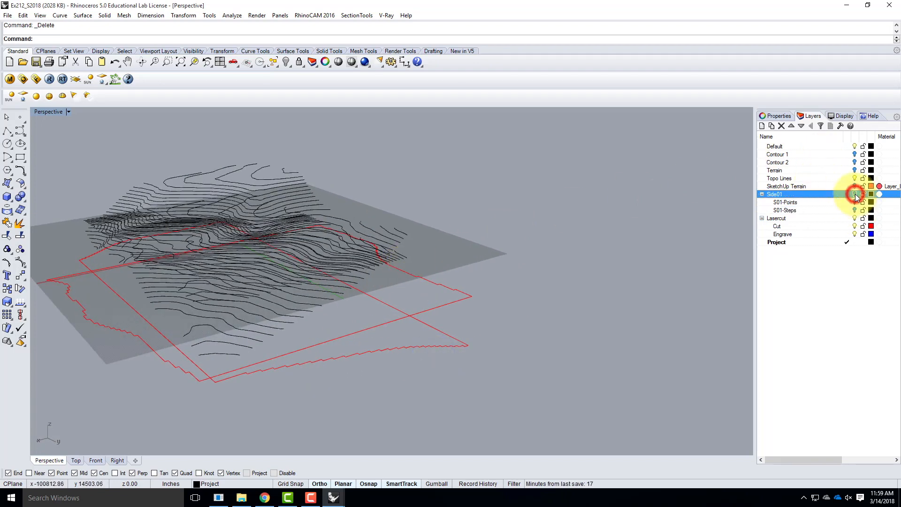
pyautogui.click(854, 202)
pyautogui.click(855, 210)
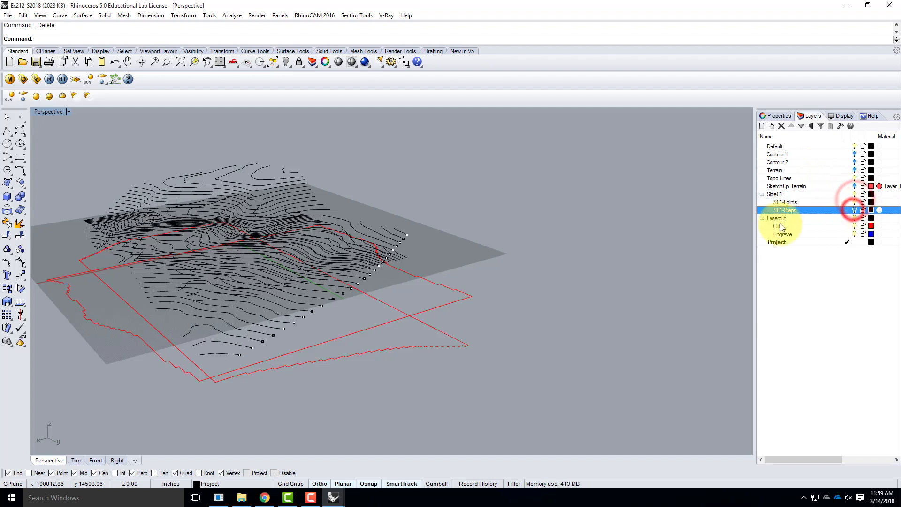
# Undo the layer visibility changes, the deletion of the plane surface and the projection of the topo lines
pyautogui.click(525, 213)
pyautogui.hotkey('ctrl', 'z')
pyautogui.hotkey('ctrl', 'z')
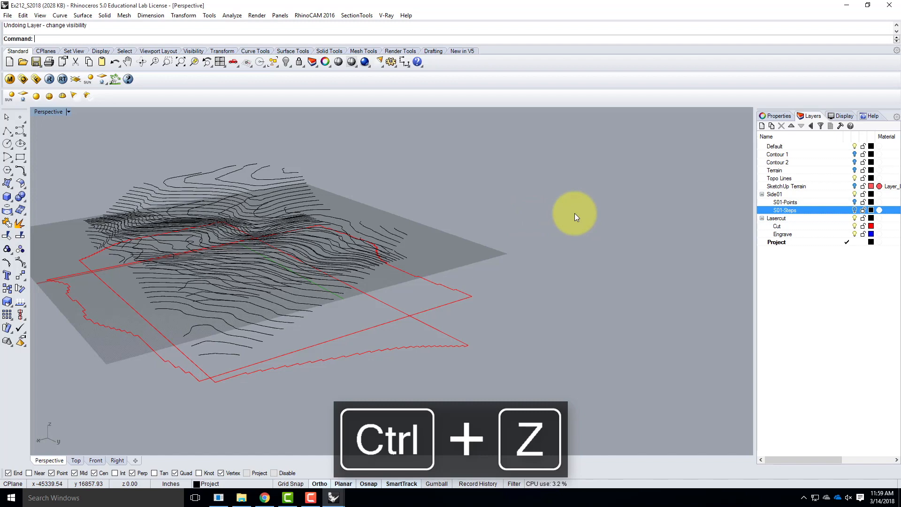
pyautogui.hotkey('ctrl', 'z')
pyautogui.hotkey('ctrl', 'z')
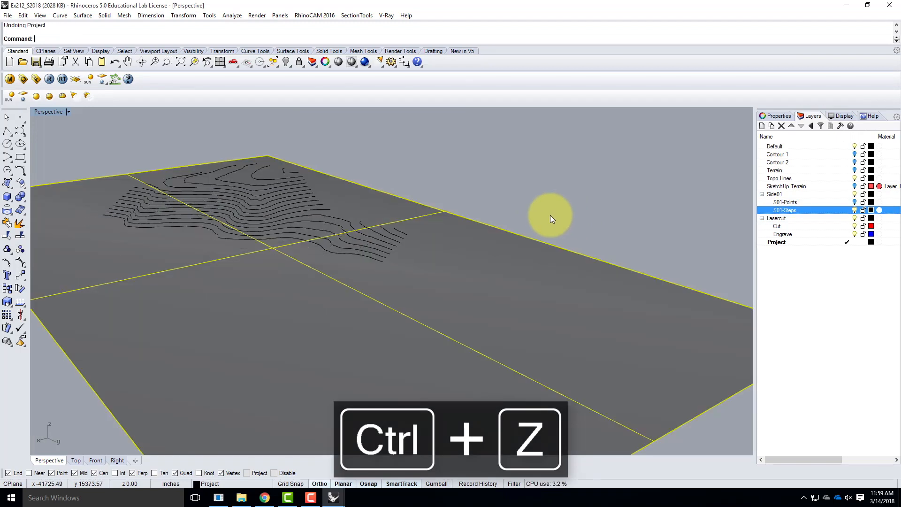
pyautogui.click(582, 200)
# Select all the topo contour curves in the Top view, move them to the S01-Steps layer and check by toggling that layer's visibility
pyautogui.doubleClick(49, 111)
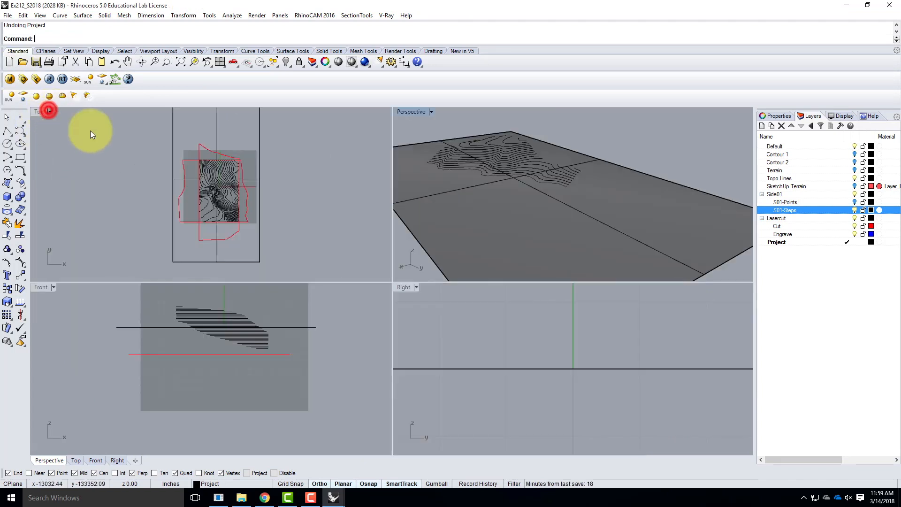
pyautogui.click(188, 150)
pyautogui.moveTo(196, 157); pyautogui.dragTo(245, 229)
pyautogui.rightClick(804, 209)
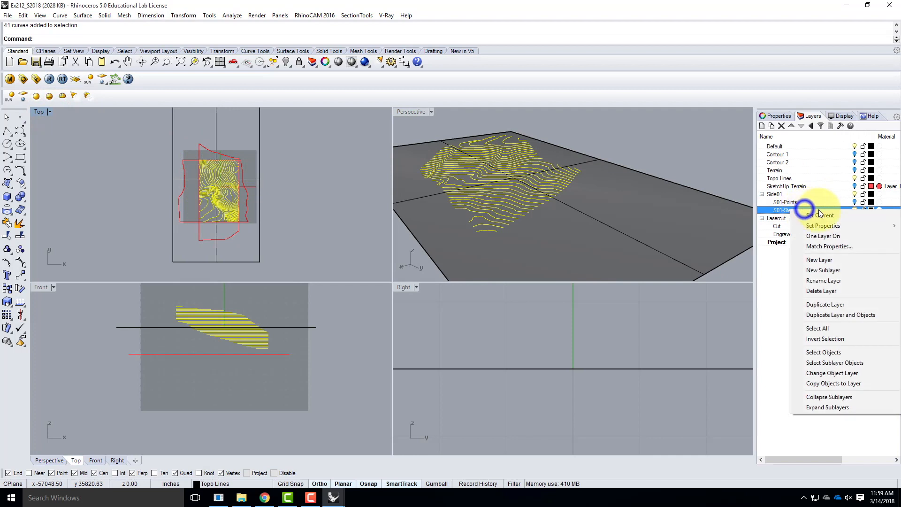
pyautogui.click(826, 373)
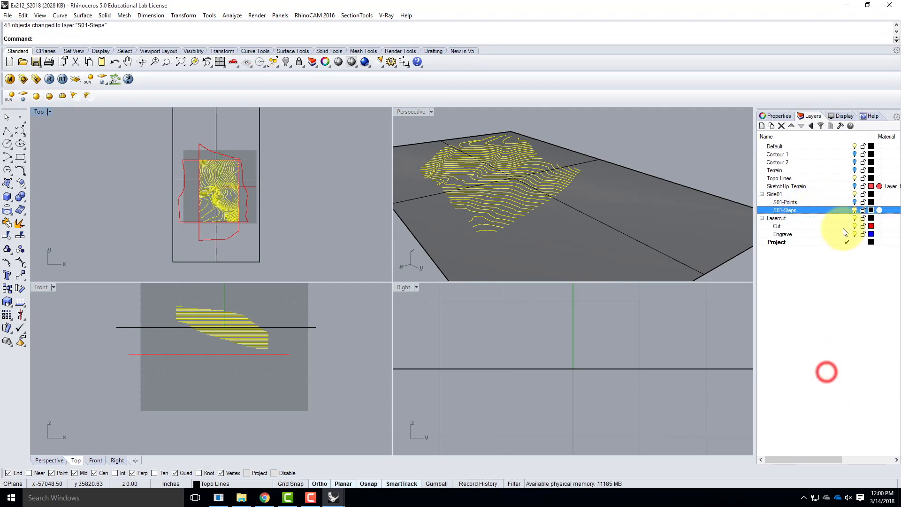
pyautogui.click(854, 210)
pyautogui.click(854, 210)
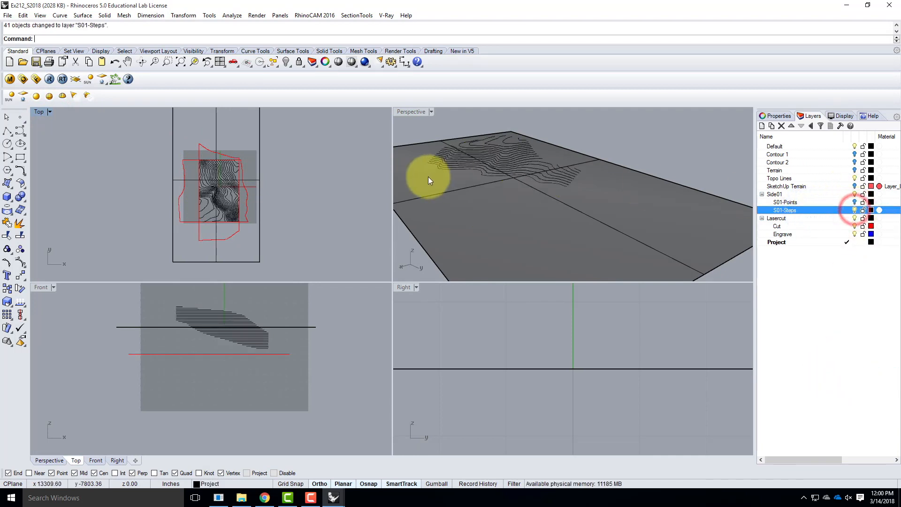
pyautogui.press('Escape')
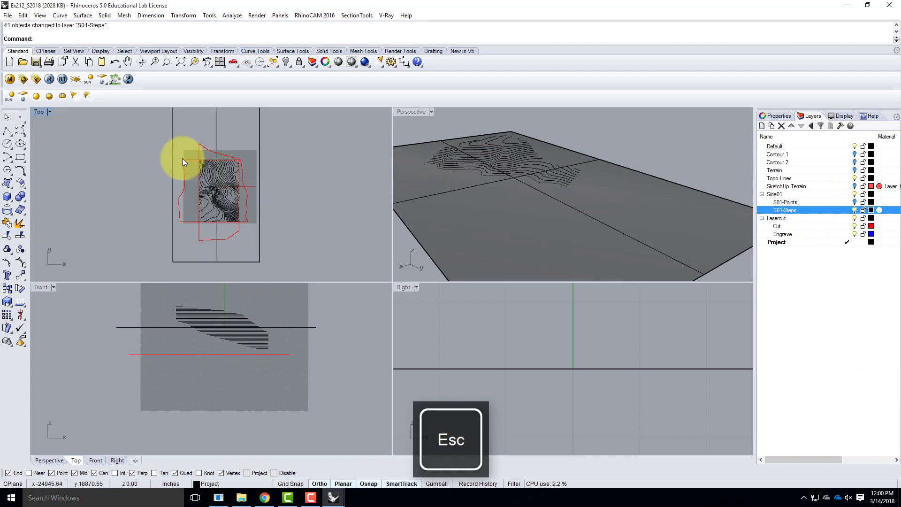
# Project the contour curves on the S01-Steps layer onto the rectangular plane surface, with the Top view as projection direction
pyautogui.write('P')
pyautogui.press('Return')
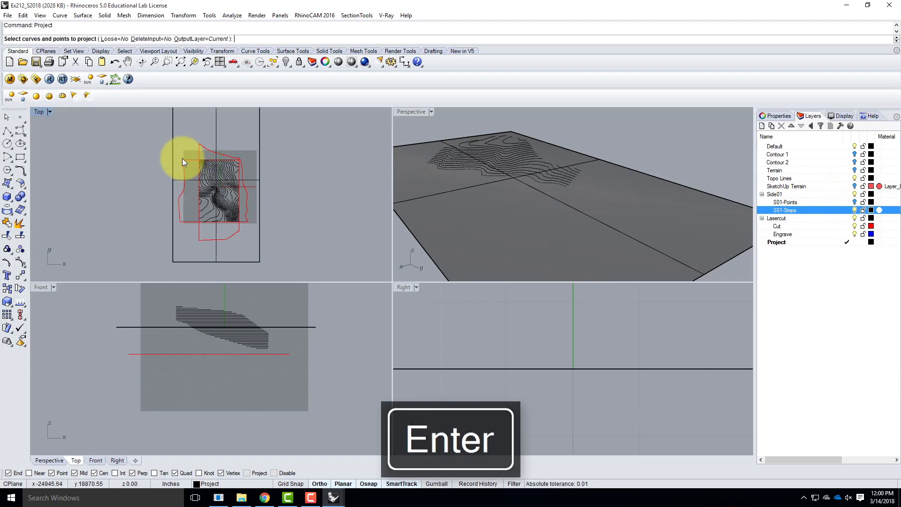
pyautogui.click(195, 152)
pyautogui.moveTo(244, 223); pyautogui.dragTo(246, 226)
pyautogui.press('Return')
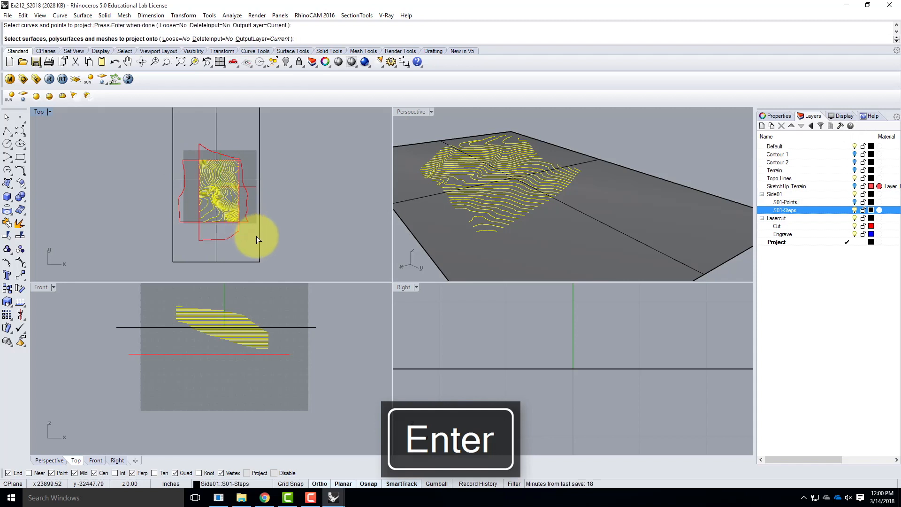
pyautogui.click(258, 238)
pyautogui.press('Return')
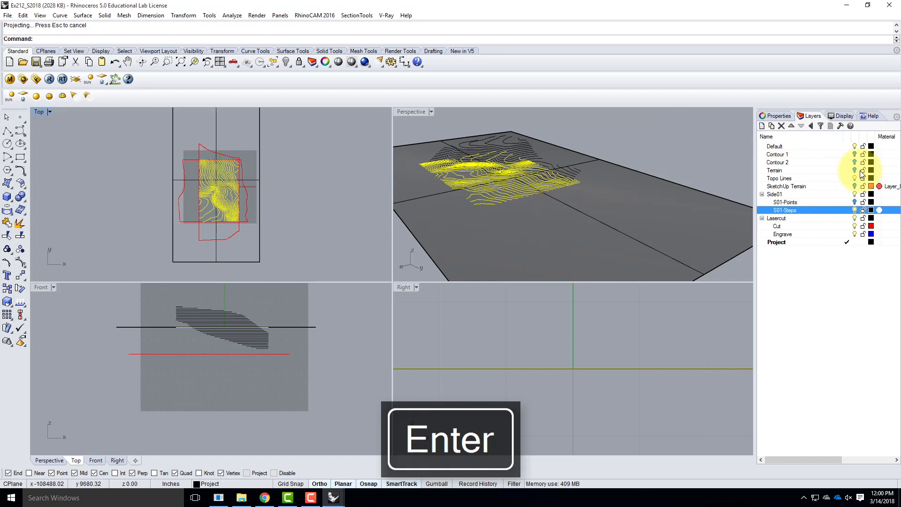
# Hide the S01-Steps layer and delete the rectangular plane surface, keeping the projected contours
pyautogui.click(855, 210)
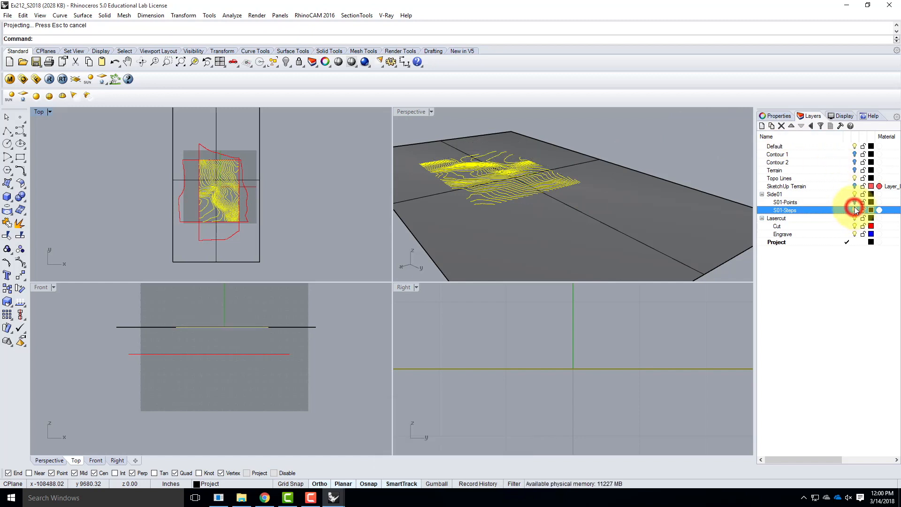
pyautogui.click(701, 151)
pyautogui.click(668, 198)
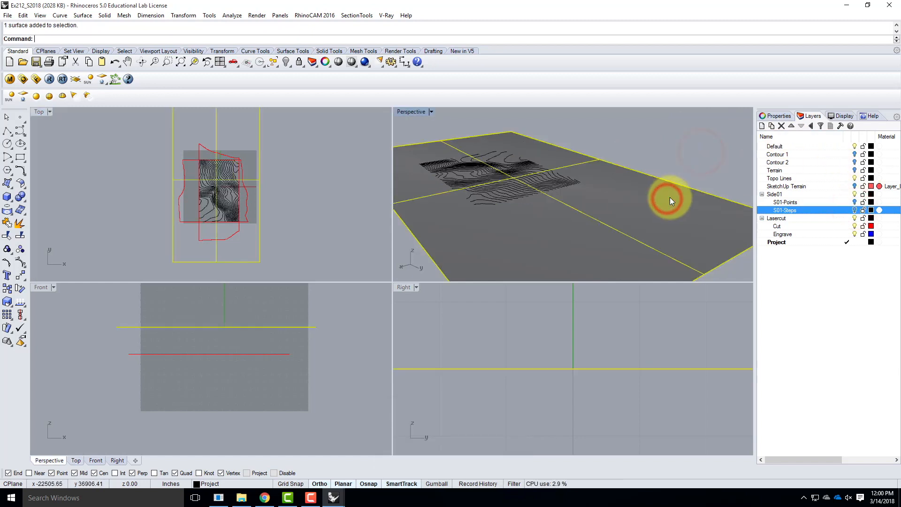
pyautogui.press('Delete')
# Examine the flattened contours in the maximized Perspective view and select one of them as a check
pyautogui.doubleClick(417, 113)
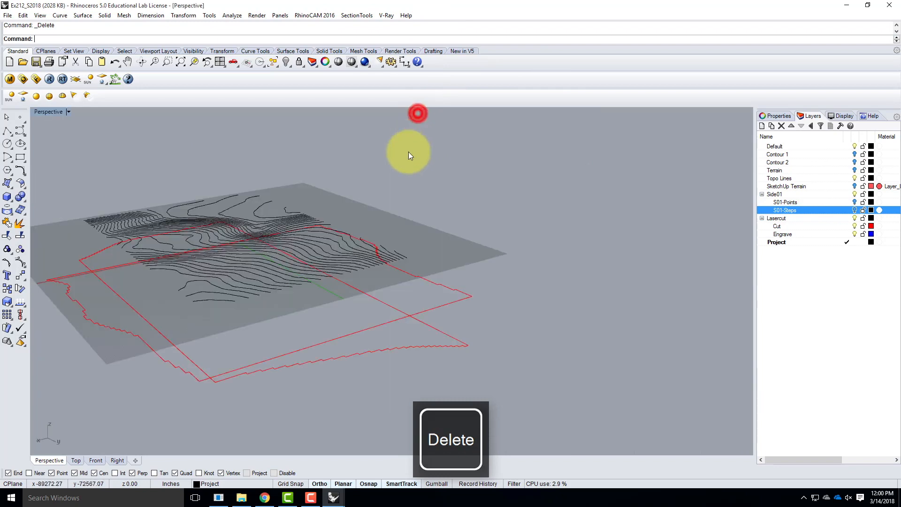
pyautogui.moveTo(273, 200); pyautogui.dragTo(564, 266, button='right')
pyautogui.scroll(3, 385, 258)
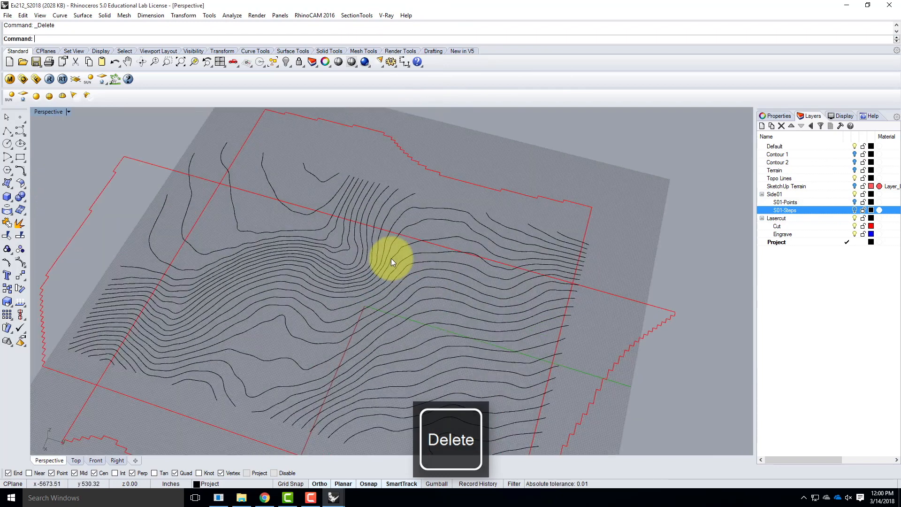
pyautogui.click(243, 232)
pyautogui.click(246, 249)
pyautogui.click(268, 307)
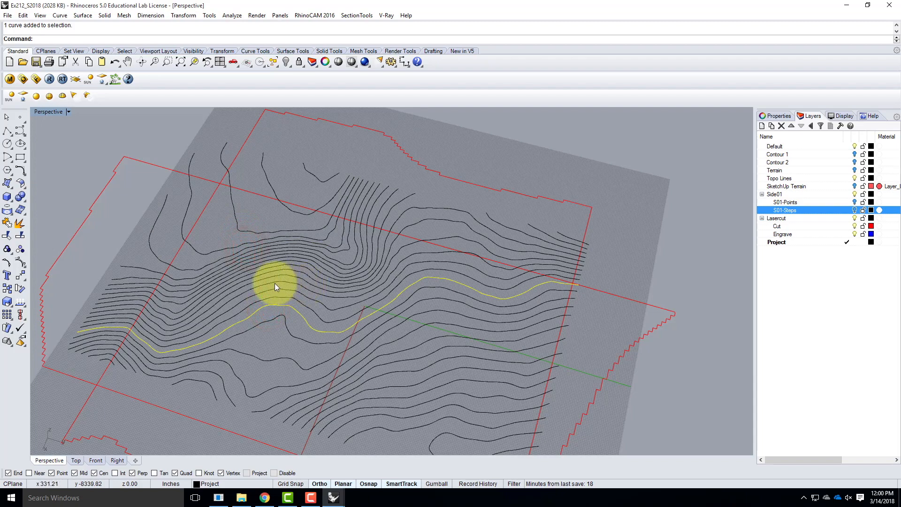
# Examine the projected contours and the red side outlines from several angles in the Perspective view
pyautogui.scroll(-6, 276, 283)
pyautogui.scroll(4, 387, 339)
pyautogui.moveTo(400, 348); pyautogui.dragTo(374, 325, button='right')
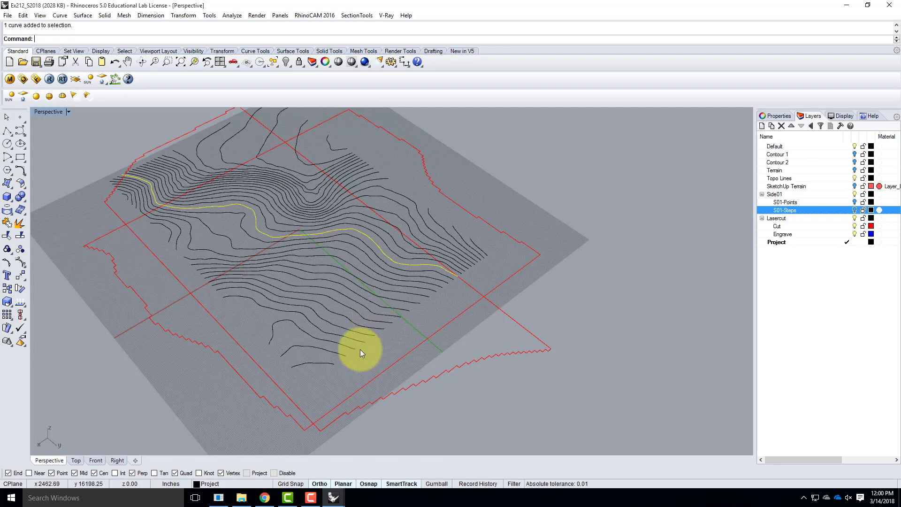
pyautogui.moveTo(274, 228)
pyautogui.mouseDown(button='right')
pyautogui.moveTo(274, 248)
pyautogui.moveTo(348, 312)
pyautogui.mouseUp(button='right')
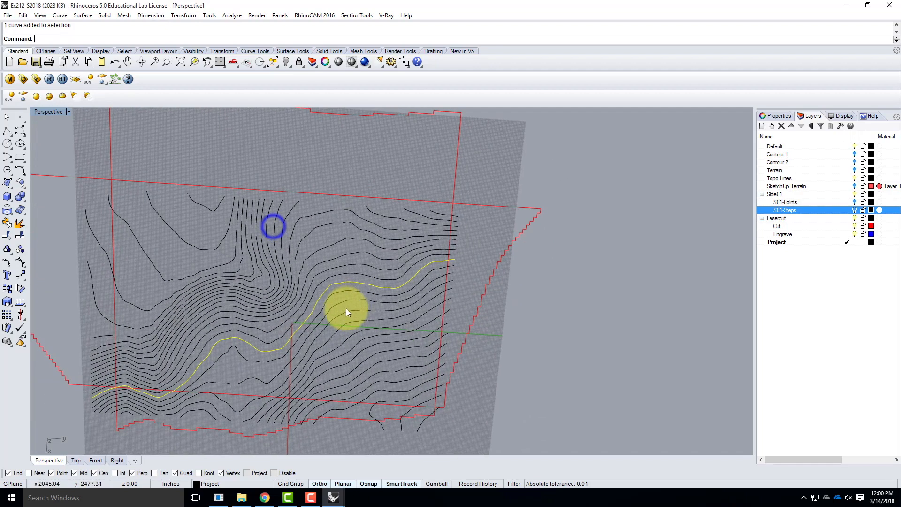
pyautogui.moveTo(408, 328)
pyautogui.mouseDown(button='right')
pyautogui.moveTo(412, 256)
pyautogui.moveTo(404, 254)
pyautogui.mouseUp(button='right')
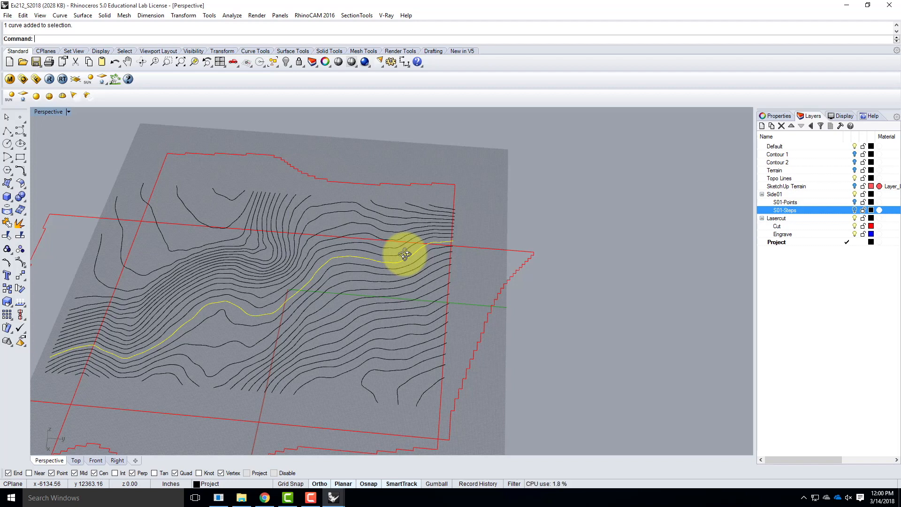
pyautogui.moveTo(252, 221); pyautogui.dragTo(260, 255, button='right')
pyautogui.scroll(-8, 251, 226)
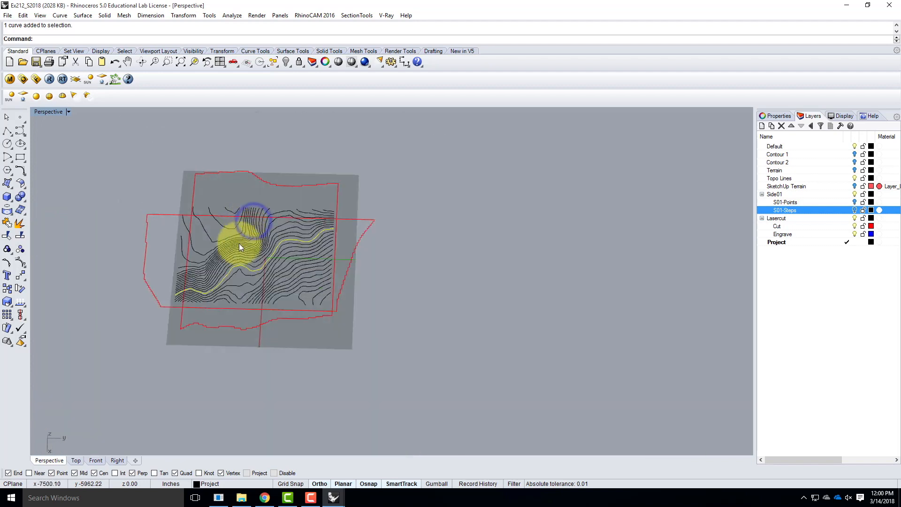
# In the maximized Top view, move all the projected contours horizontally to empty space beside the red side outlines
pyautogui.doubleClick(53, 113)
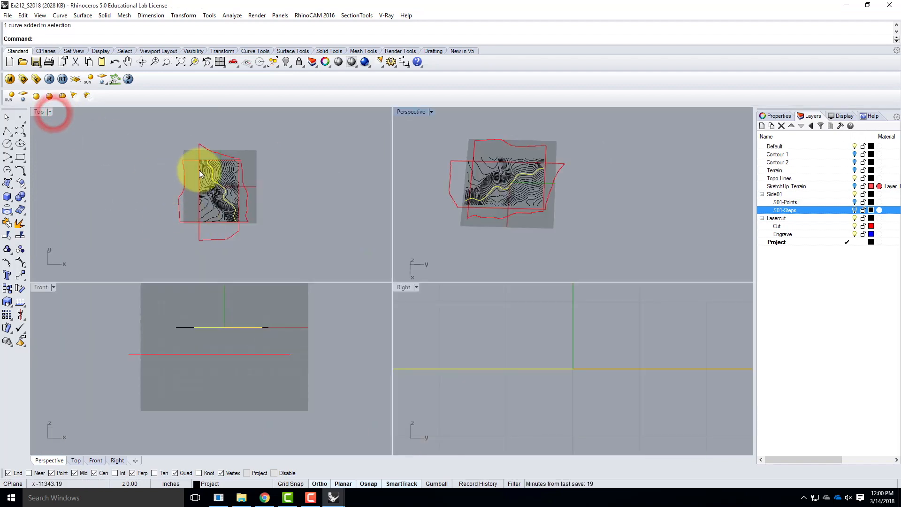
pyautogui.scroll(3, 200, 170)
pyautogui.doubleClick(39, 111)
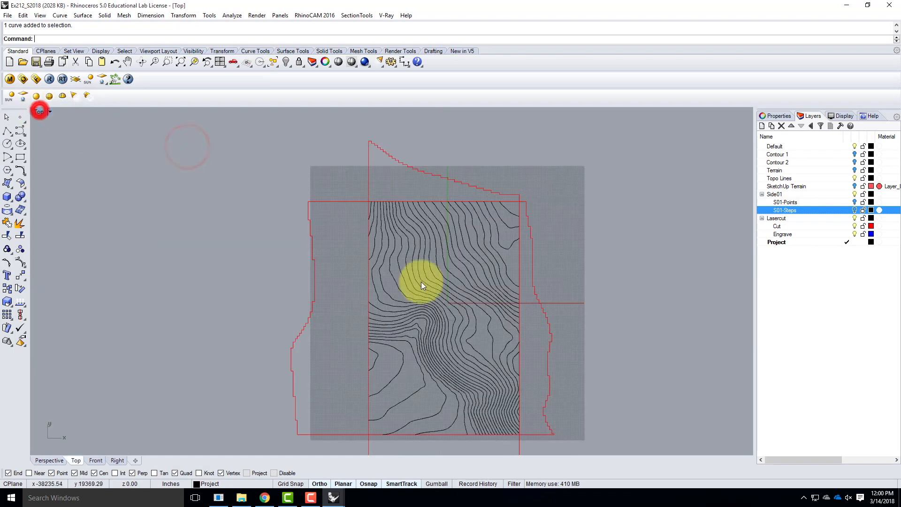
pyautogui.scroll(-3, 328, 198)
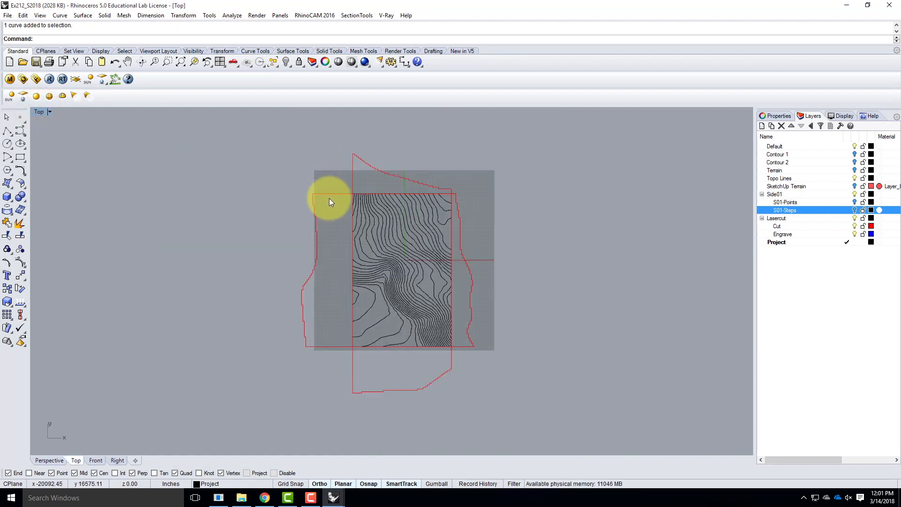
pyautogui.moveTo(336, 184); pyautogui.dragTo(463, 353)
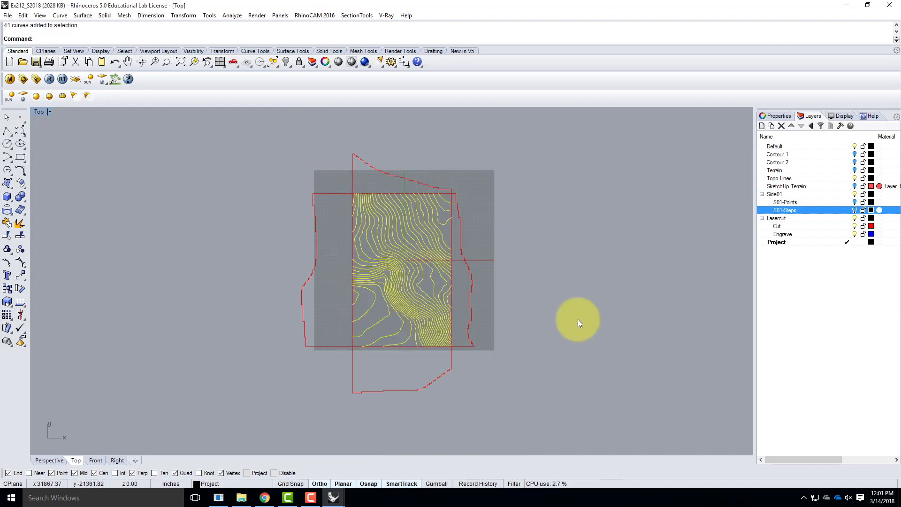
pyautogui.write('Move')
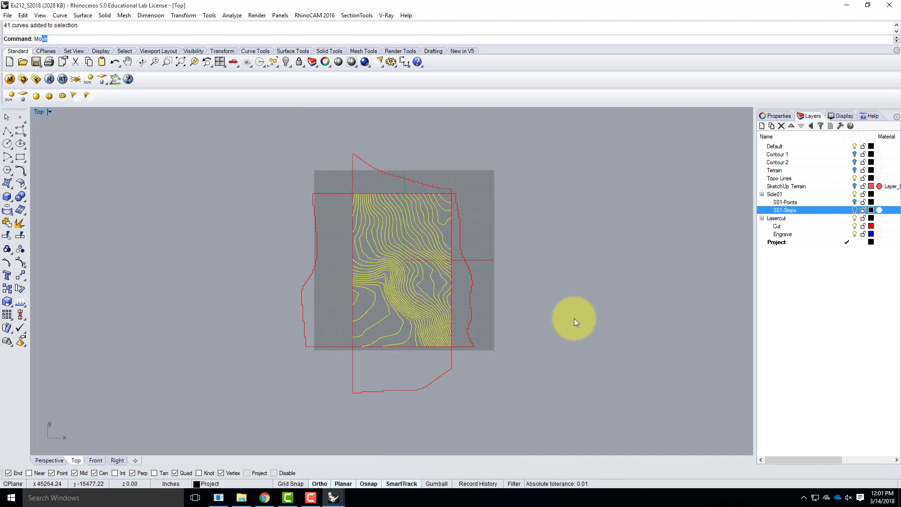
pyautogui.press('Return')
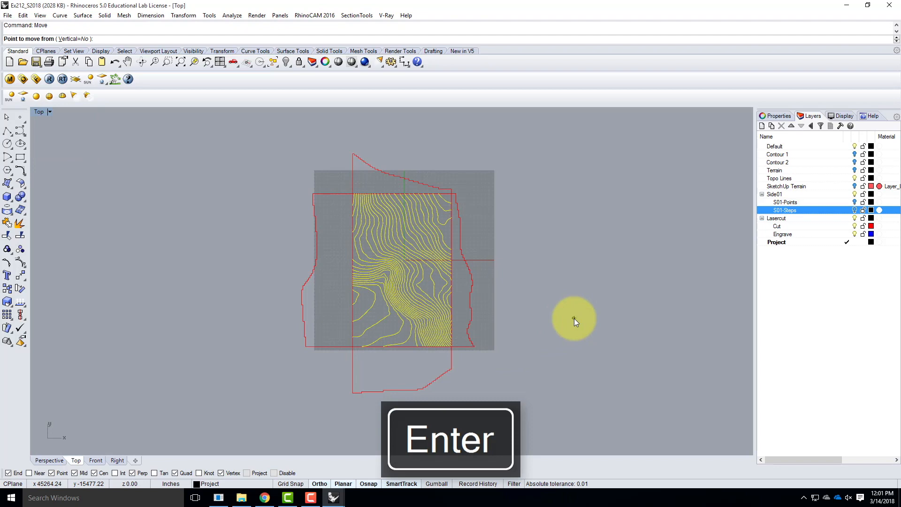
pyautogui.click(527, 396)
pyautogui.click(720, 402)
pyautogui.press('Escape')
pyautogui.scroll(-4, 222, 308)
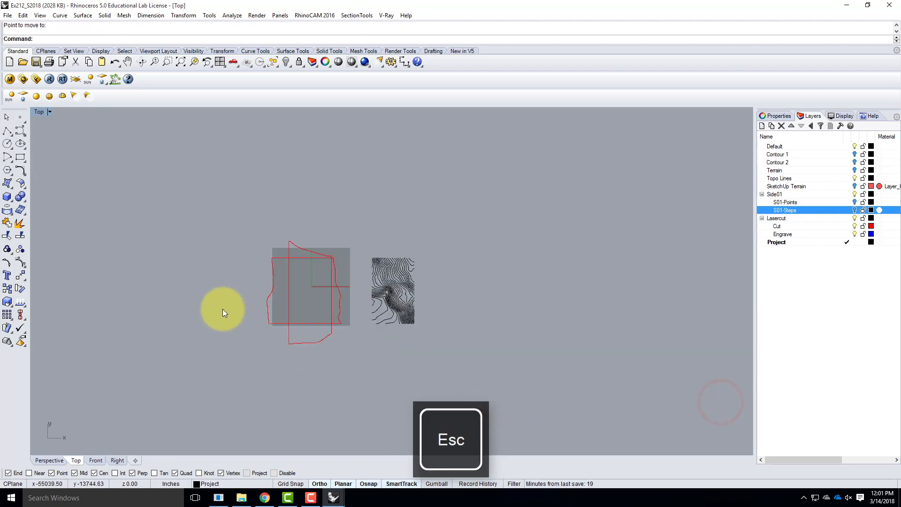
# Copy the whole set of moved contours horizontally to make a second set beside the first, and clear the selection
pyautogui.scroll(6, 477, 313)
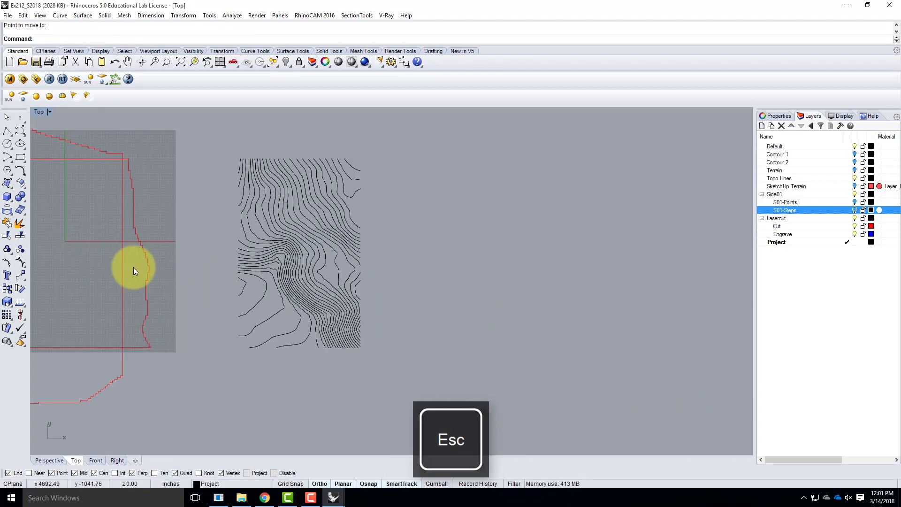
pyautogui.moveTo(231, 146); pyautogui.dragTo(381, 379)
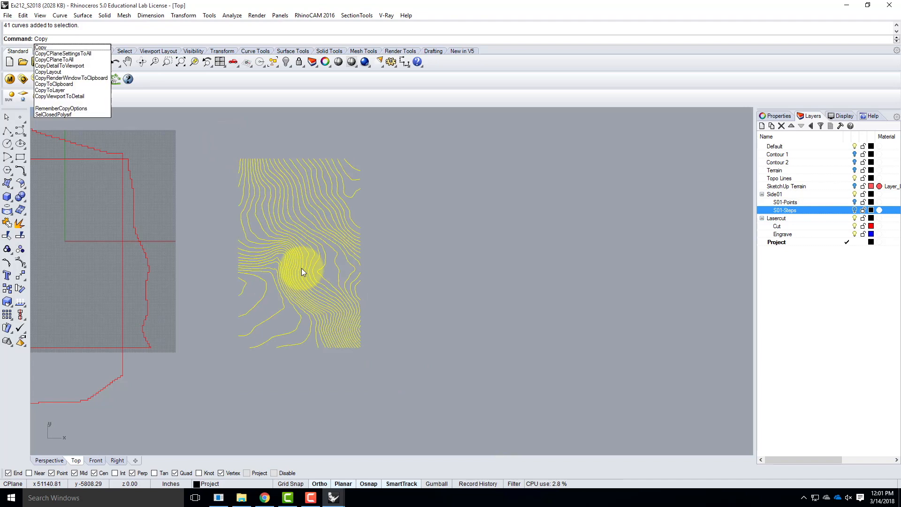
pyautogui.press('Return')
pyautogui.click(301, 381)
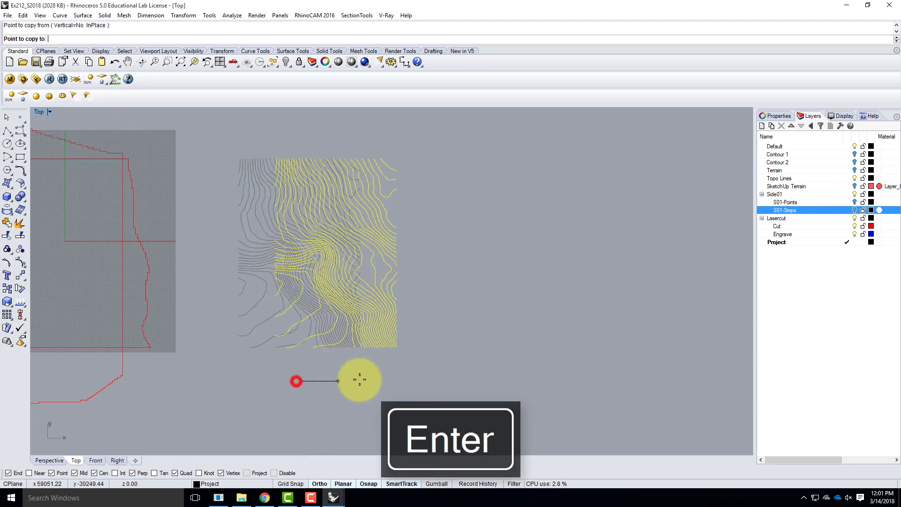
pyautogui.click(448, 381)
pyautogui.press('Escape')
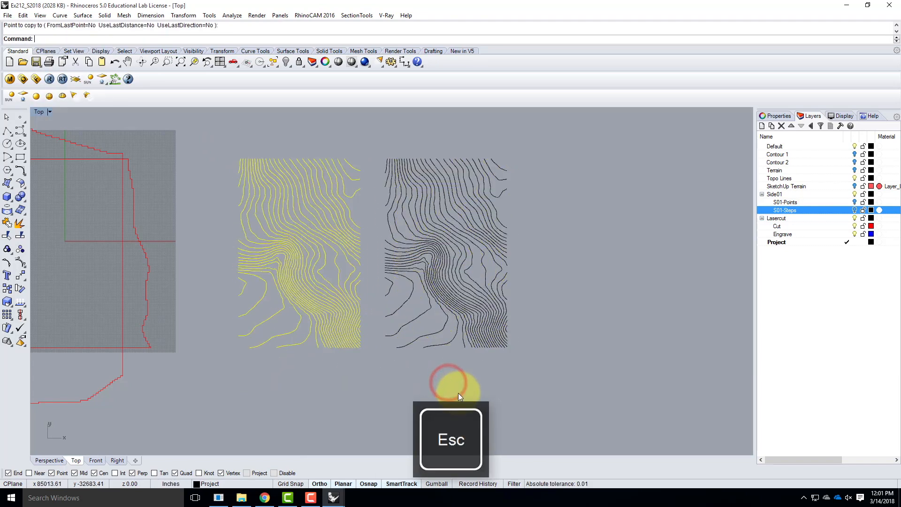
pyautogui.click(326, 385)
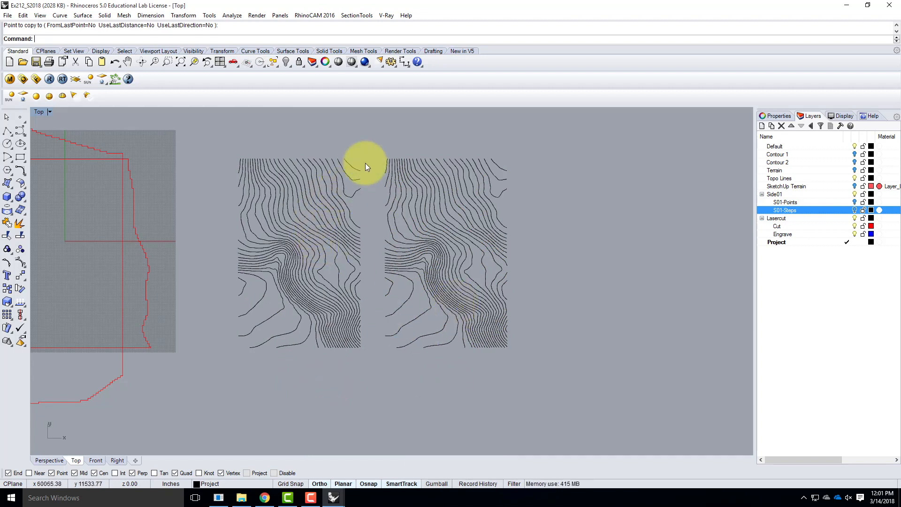
# Assign all contours of the first set, nearest the side outlines, to the Cut layer
pyautogui.moveTo(223, 142); pyautogui.dragTo(364, 365)
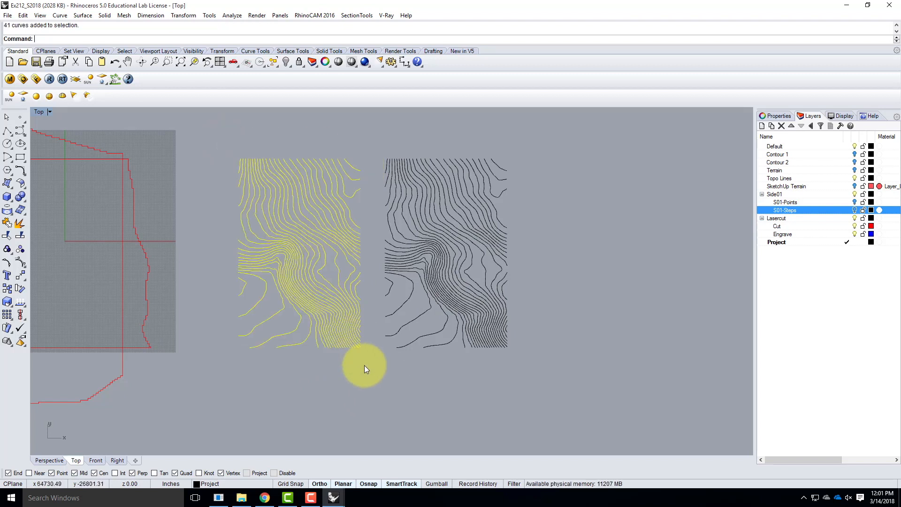
pyautogui.rightClick(790, 227)
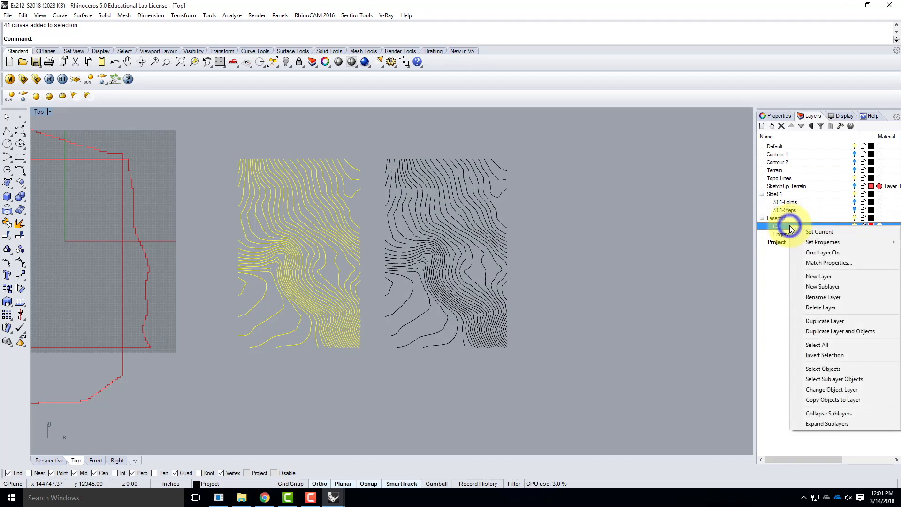
pyautogui.click(836, 392)
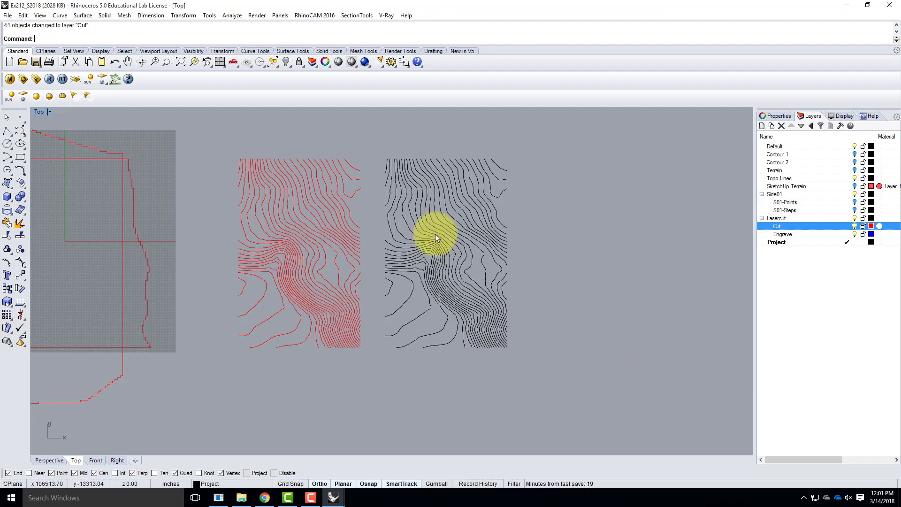
# Select every other contour of the red set, including the short pieces at its edges, and assign them to the Engrave layer
pyautogui.scroll(5, 354, 170)
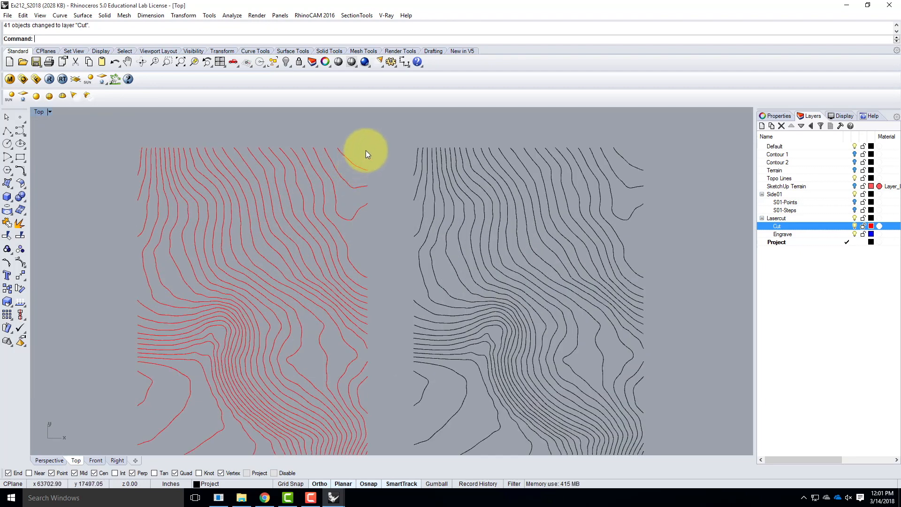
pyautogui.scroll(-3, 337, 165)
pyautogui.scroll(3, 344, 170)
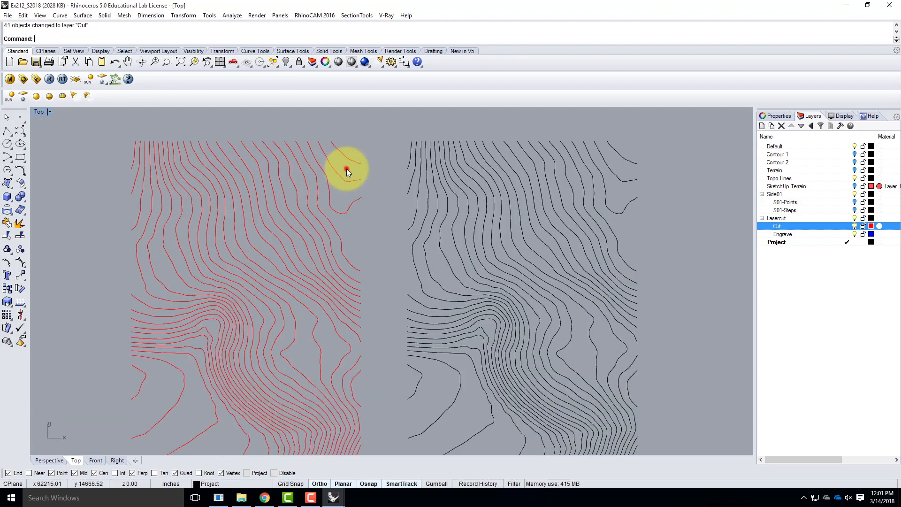
pyautogui.click(347, 159)
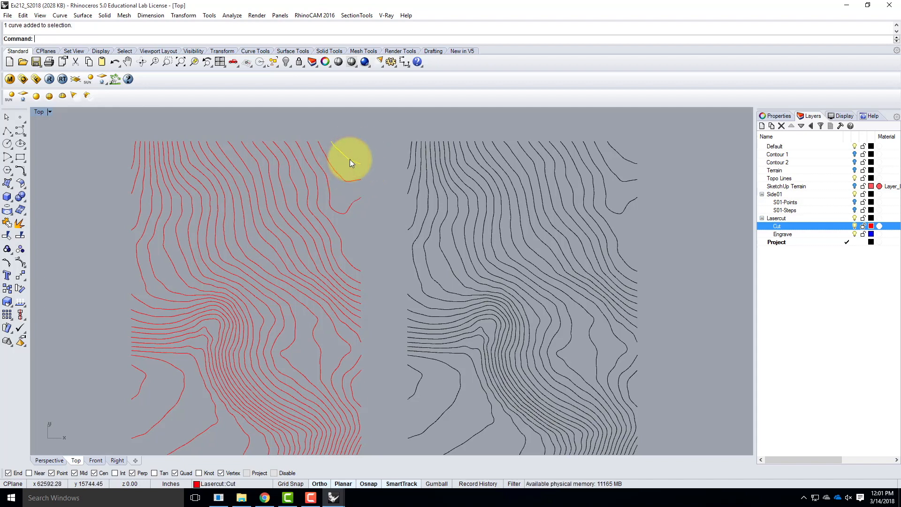
pyautogui.keyDown('shift'); pyautogui.click(327, 189); pyautogui.keyUp('shift')
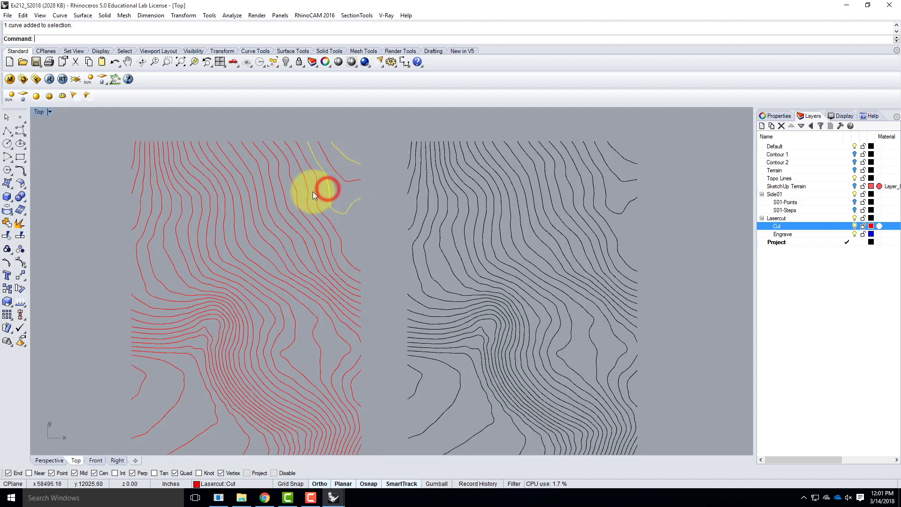
pyautogui.keyDown('shift'); pyautogui.click(308, 191); pyautogui.keyUp('shift')
pyautogui.keyDown('shift'); pyautogui.click(285, 194); pyautogui.keyUp('shift')
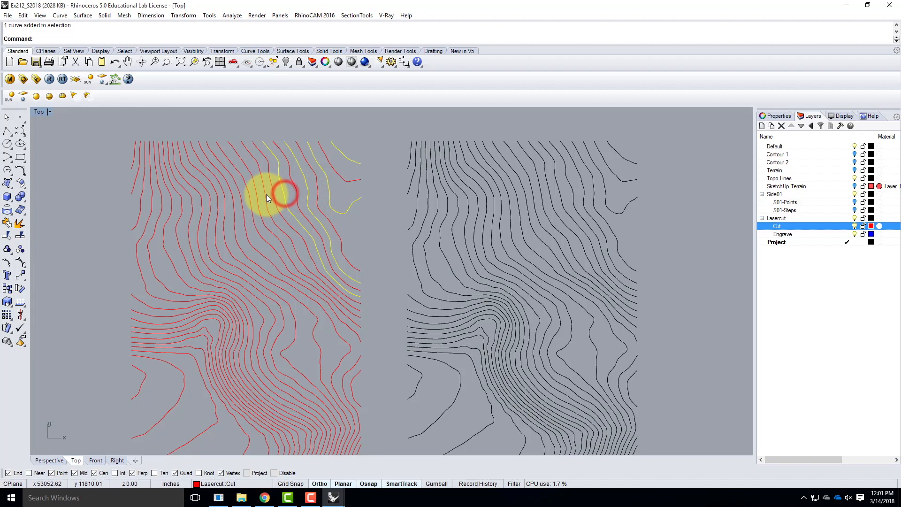
pyautogui.keyDown('shift'); pyautogui.click(266, 194); pyautogui.keyUp('shift')
pyautogui.keyDown('shift'); pyautogui.click(247, 202); pyautogui.keyUp('shift')
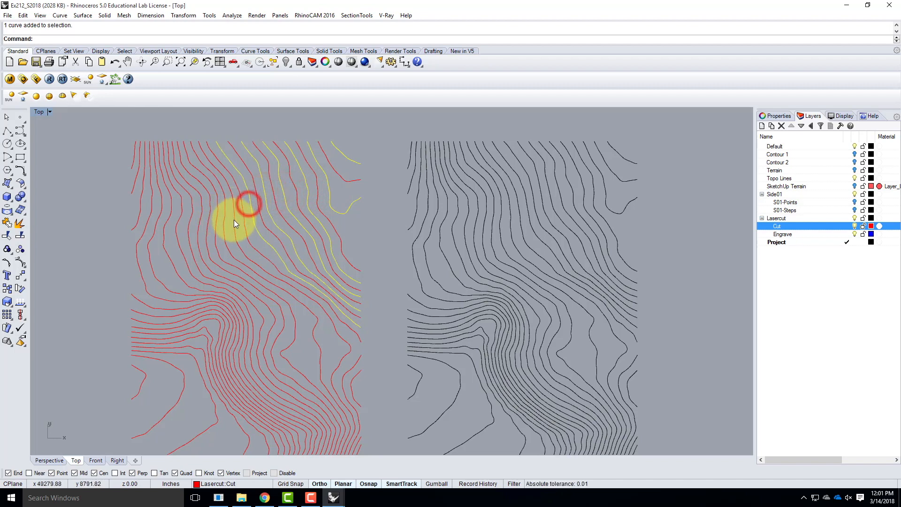
pyautogui.keyDown('shift'); pyautogui.click(233, 220); pyautogui.keyUp('shift')
pyautogui.keyDown('shift'); pyautogui.click(215, 236); pyautogui.keyUp('shift')
pyautogui.keyDown('shift'); pyautogui.click(203, 255); pyautogui.keyUp('shift')
pyautogui.keyDown('shift'); pyautogui.click(188, 268); pyautogui.keyUp('shift')
pyautogui.keyDown('shift'); pyautogui.click(180, 291); pyautogui.keyUp('shift')
pyautogui.keyDown('shift'); pyautogui.click(193, 304); pyautogui.keyUp('shift')
pyautogui.keyDown('shift'); pyautogui.click(197, 314); pyautogui.keyUp('shift')
pyautogui.keyDown('shift'); pyautogui.click(198, 325); pyautogui.keyUp('shift')
pyautogui.keyDown('shift'); pyautogui.click(196, 338); pyautogui.keyUp('shift')
pyautogui.keyDown('shift'); pyautogui.click(187, 356); pyautogui.keyUp('shift')
pyautogui.keyDown('shift'); pyautogui.click(144, 376); pyautogui.keyUp('shift')
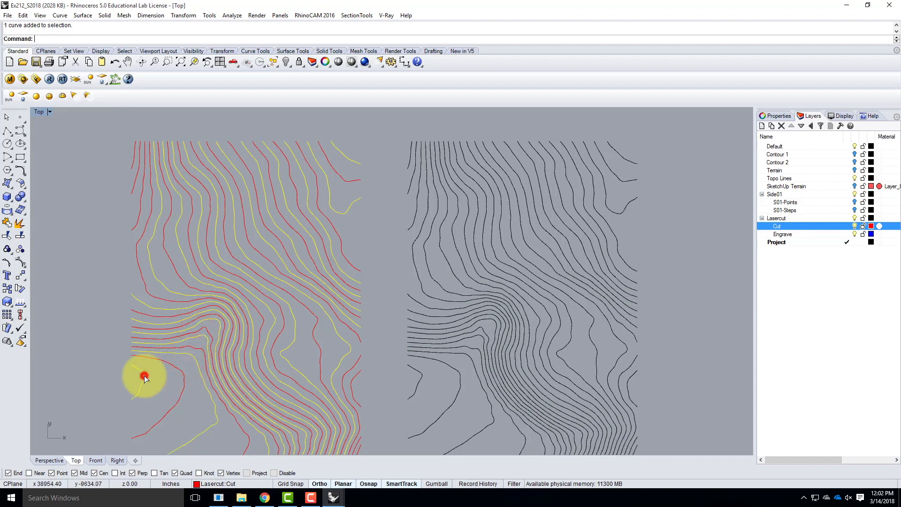
pyautogui.keyDown('shift'); pyautogui.click(142, 190); pyautogui.keyUp('shift')
pyautogui.keyDown('shift'); pyautogui.click(133, 153); pyautogui.keyUp('shift')
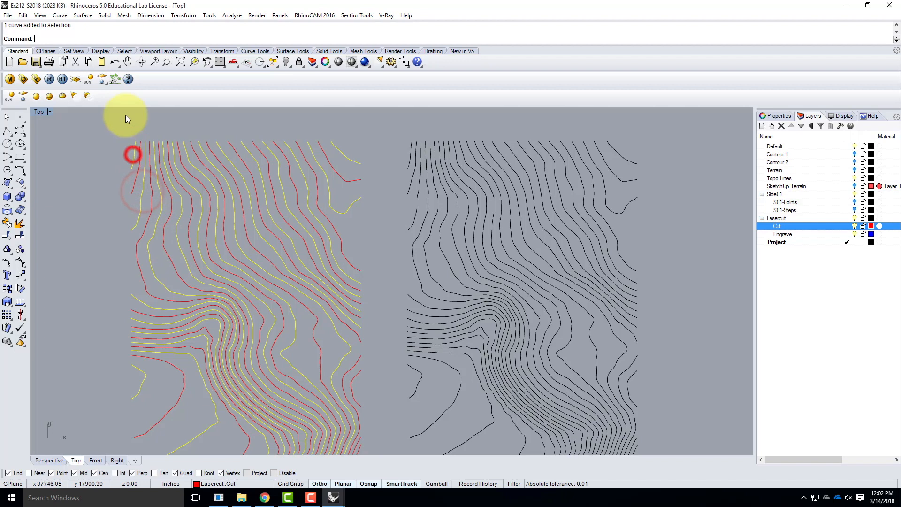
pyautogui.scroll(-3, 133, 153)
pyautogui.scroll(1, 256, 363)
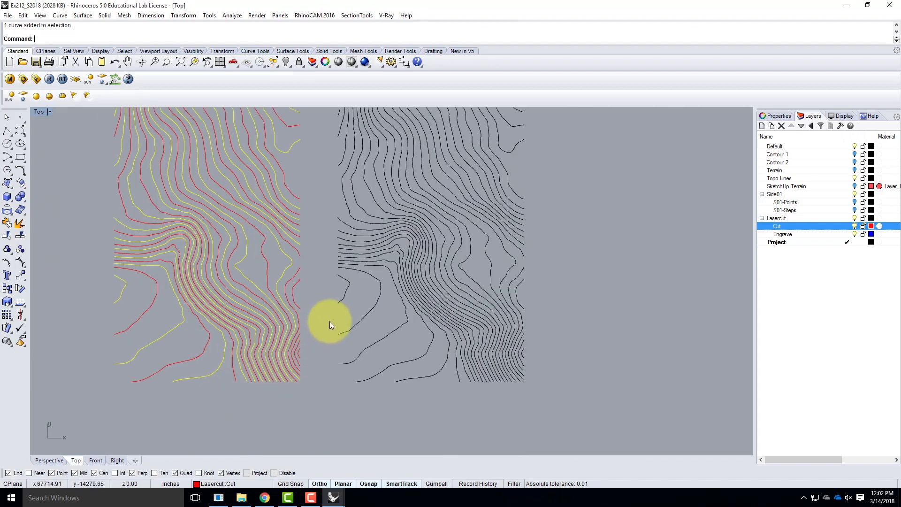
pyautogui.scroll(3, 329, 320)
pyautogui.keyDown('shift'); pyautogui.click(266, 255); pyautogui.keyUp('shift')
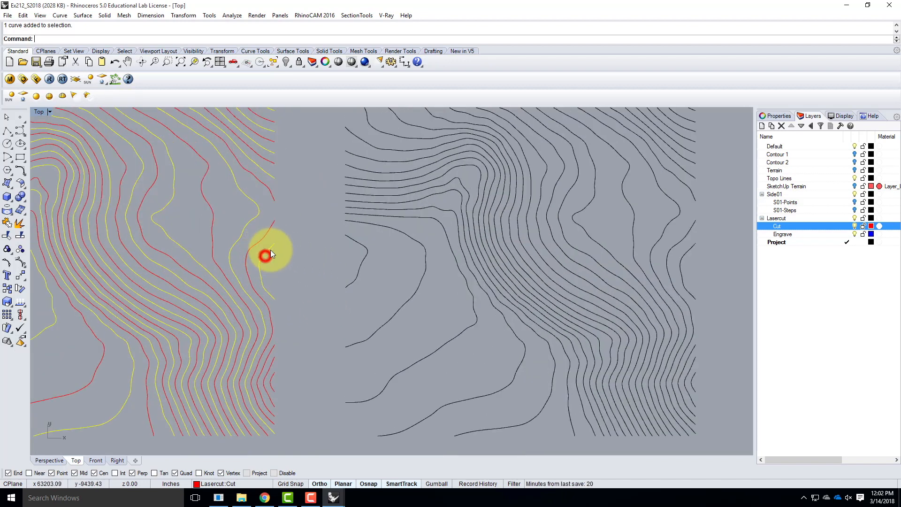
pyautogui.keyDown('shift'); pyautogui.click(269, 357); pyautogui.keyUp('shift')
pyautogui.keyDown('shift'); pyautogui.click(272, 379); pyautogui.keyUp('shift')
pyautogui.scroll(-4, 211, 408)
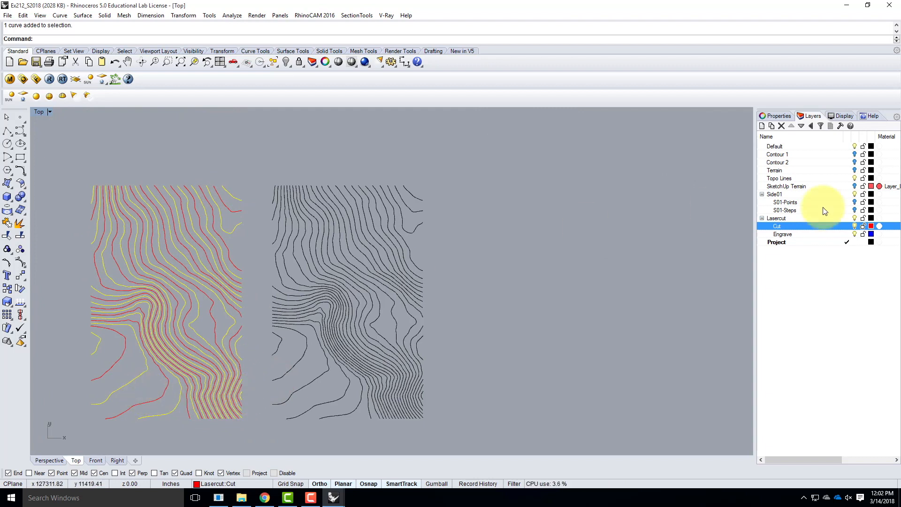
pyautogui.rightClick(789, 234)
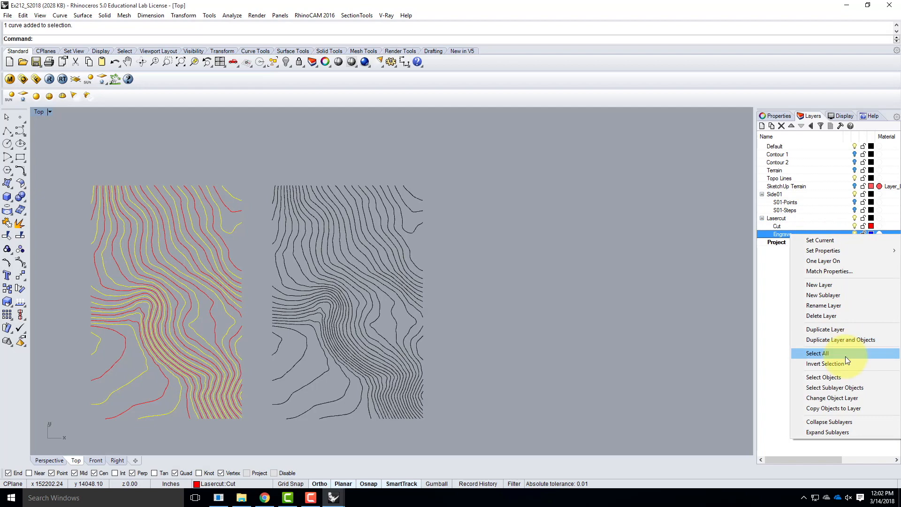
pyautogui.click(857, 399)
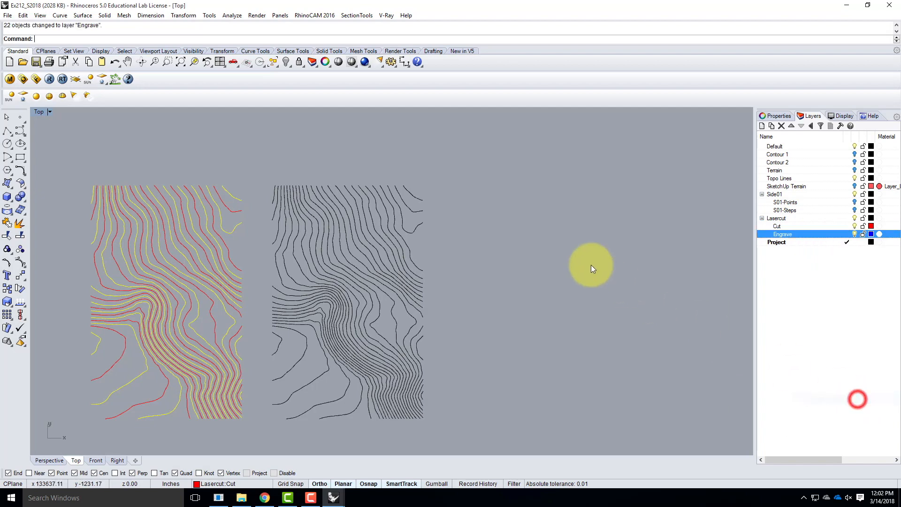
pyautogui.click(371, 152)
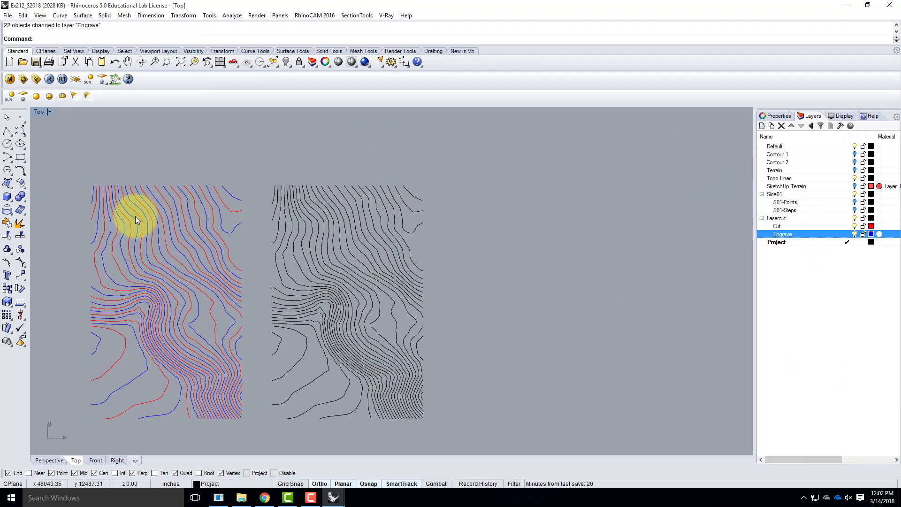
pyautogui.scroll(3, 101, 284)
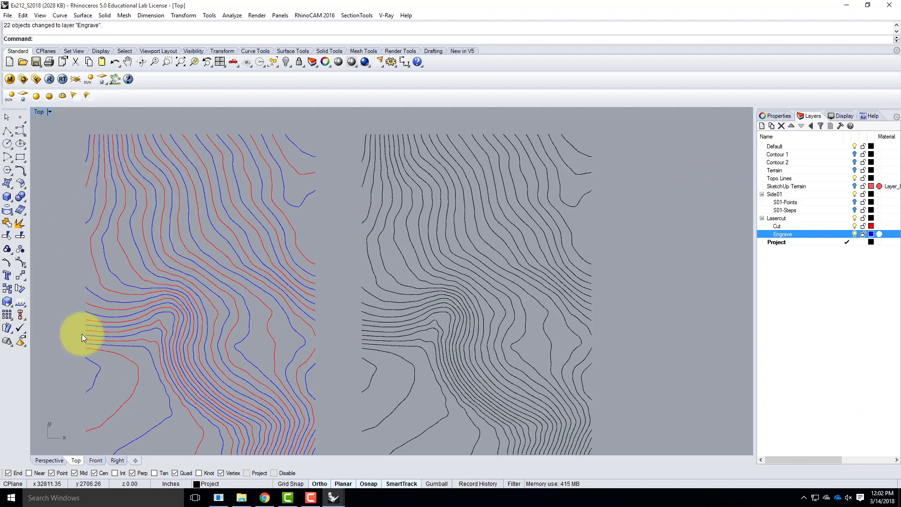
pyautogui.scroll(-3, 205, 252)
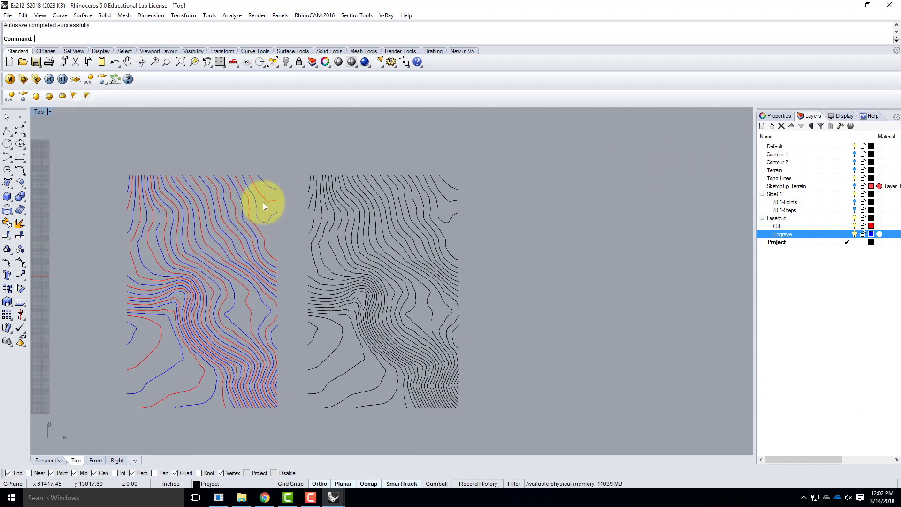
# Assign all contours of the second, black set to the Cut layer and clear the selection
pyautogui.scroll(3, 263, 202)
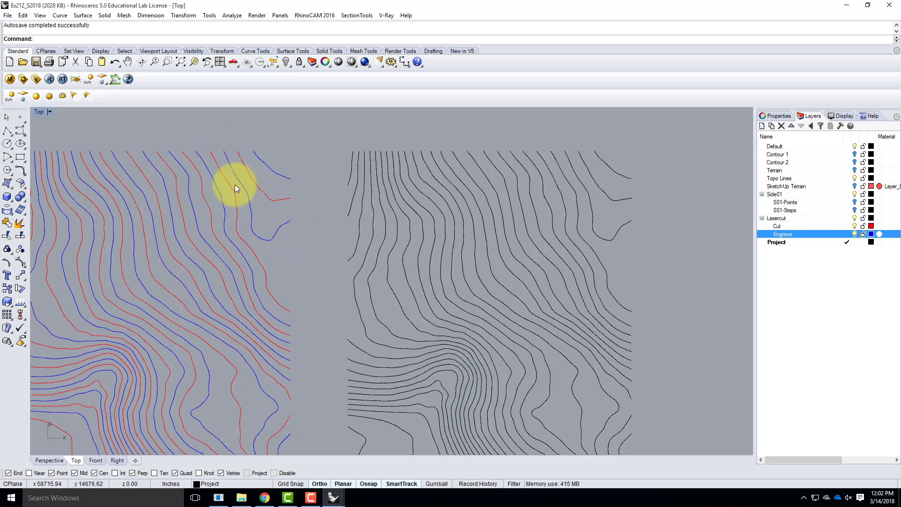
pyautogui.scroll(-3, 426, 184)
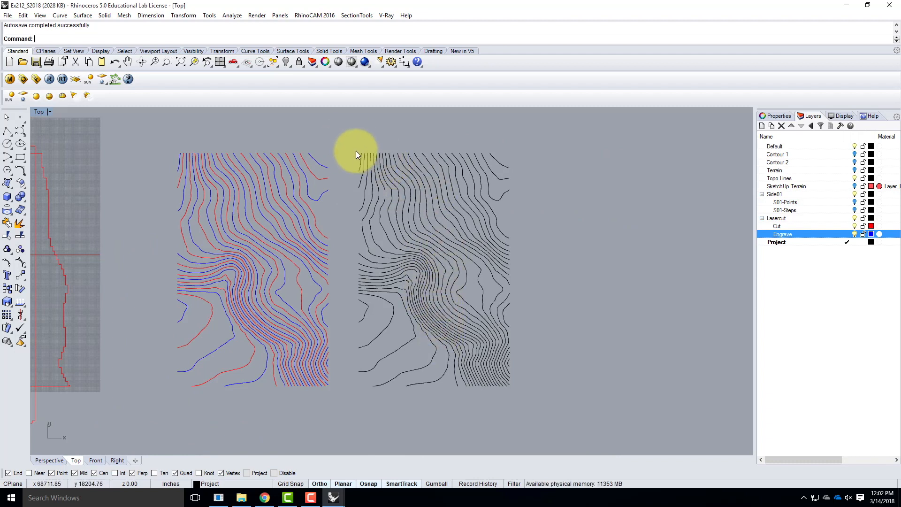
pyautogui.moveTo(353, 142); pyautogui.dragTo(517, 401)
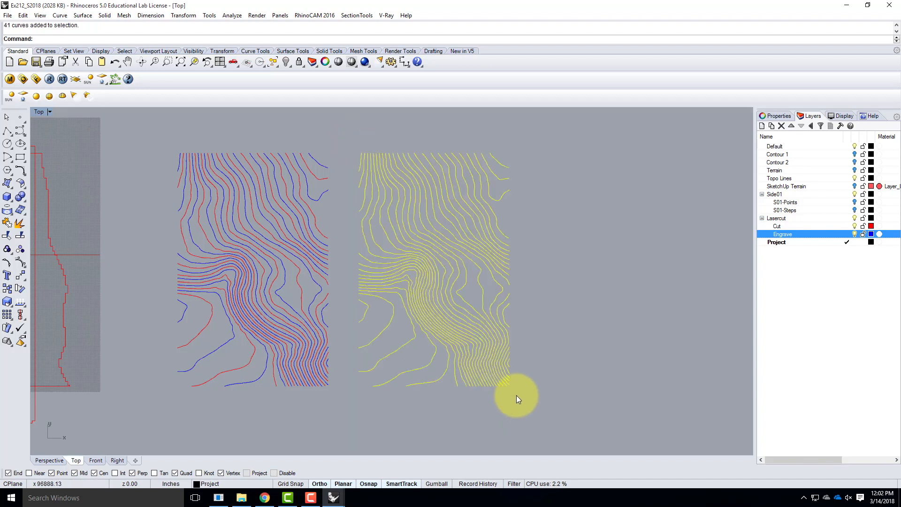
pyautogui.rightClick(798, 226)
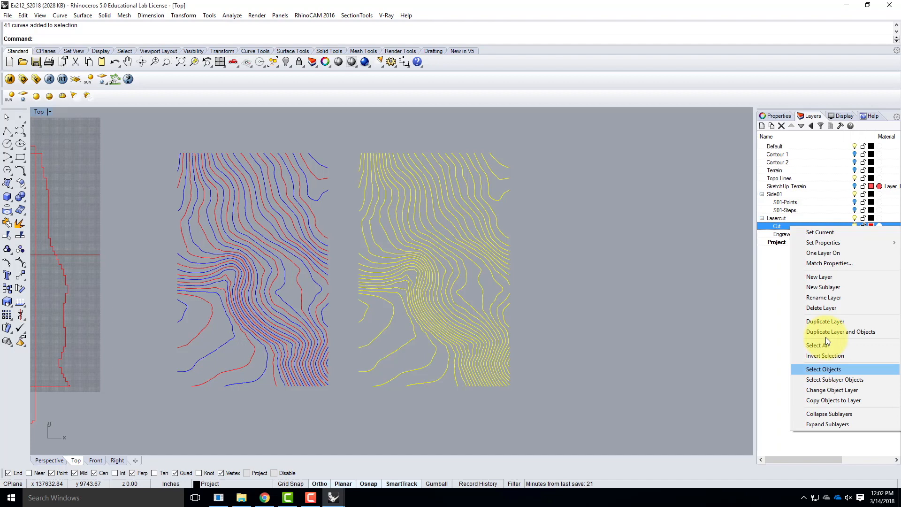
pyautogui.click(830, 390)
pyautogui.click(609, 257)
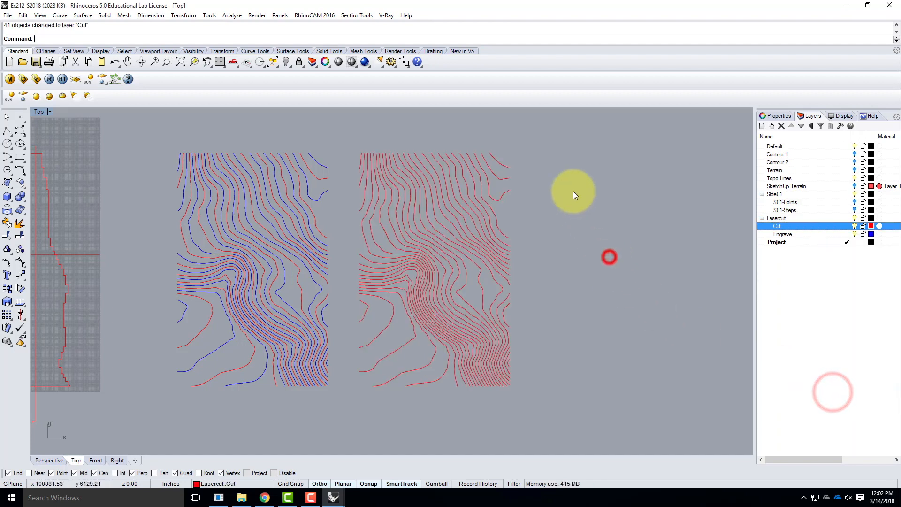
# Select every other contour of the second set, in the opposite alternation to the first set, and assign them to the Engrave layer
pyautogui.click(498, 162)
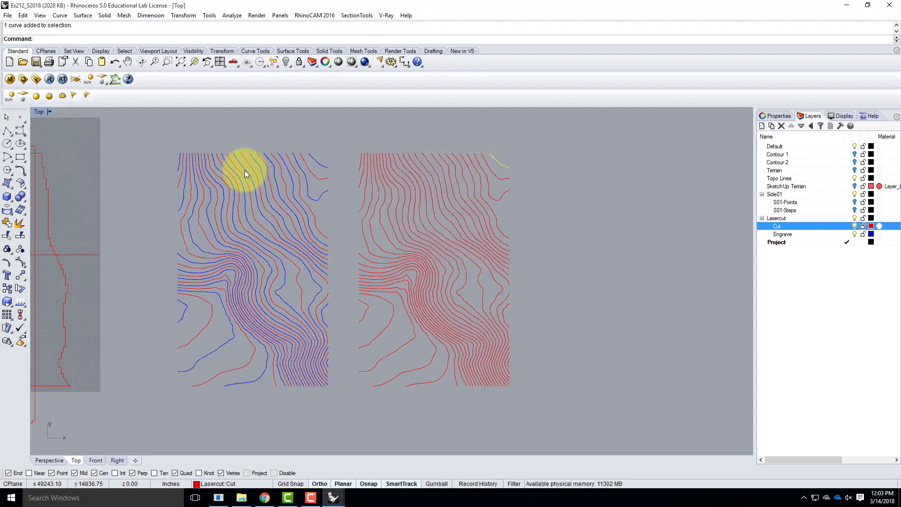
pyautogui.click(534, 148)
pyautogui.click(495, 176)
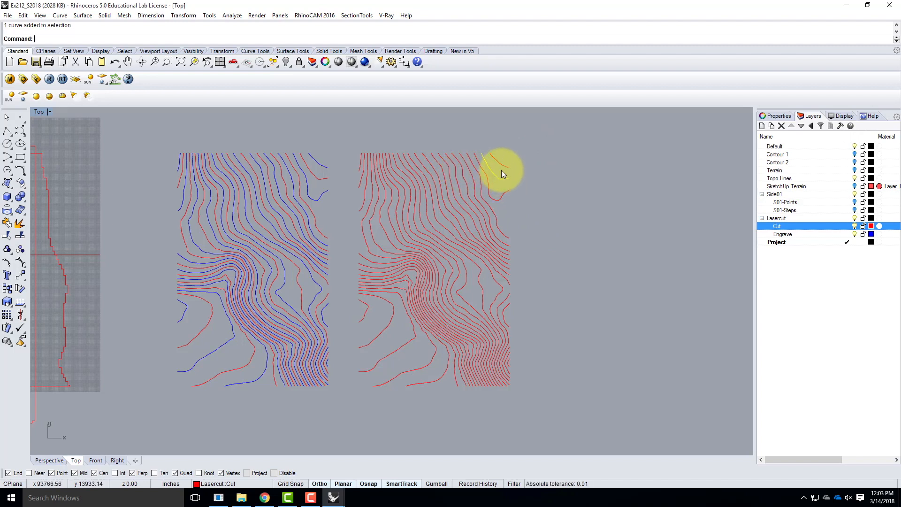
pyautogui.scroll(3, 491, 175)
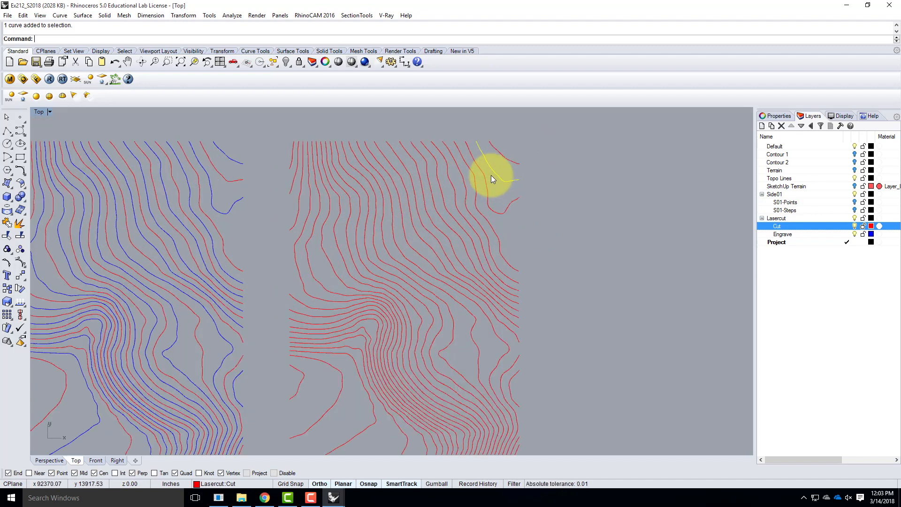
pyautogui.keyDown('shift'); pyautogui.click(474, 216); pyautogui.keyUp('shift')
pyautogui.keyDown('shift'); pyautogui.click(465, 235); pyautogui.keyUp('shift')
pyautogui.keyDown('shift'); pyautogui.click(450, 255); pyautogui.keyUp('shift')
pyautogui.keyDown('shift'); pyautogui.click(432, 269); pyautogui.keyUp('shift')
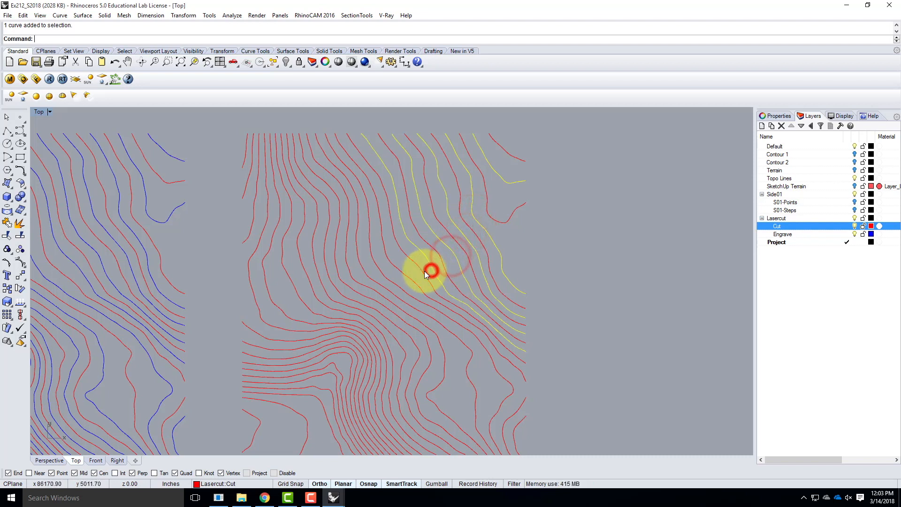
pyautogui.keyDown('shift'); pyautogui.click(412, 283); pyautogui.keyUp('shift')
pyautogui.keyDown('shift'); pyautogui.click(403, 300); pyautogui.keyUp('shift')
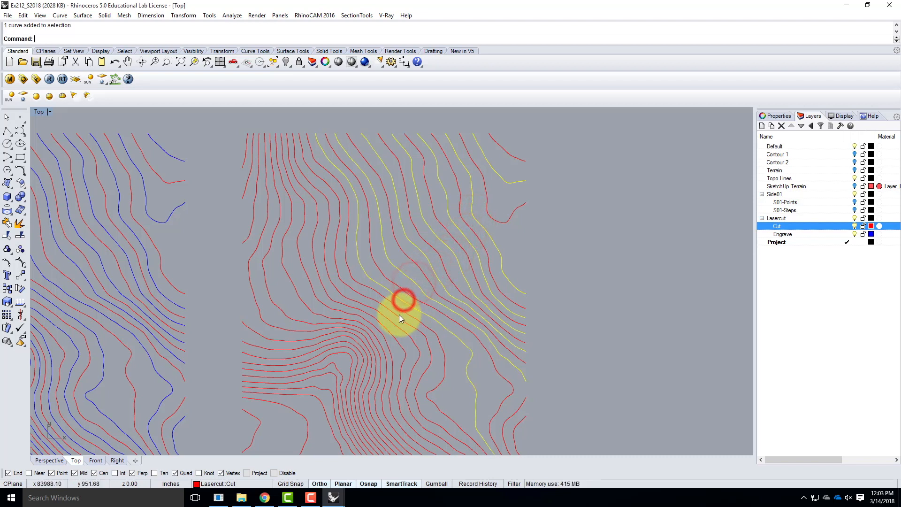
pyautogui.keyDown('shift'); pyautogui.click(398, 314); pyautogui.keyUp('shift')
pyautogui.keyDown('shift'); pyautogui.click(387, 328); pyautogui.keyUp('shift')
pyautogui.keyDown('shift'); pyautogui.click(376, 337); pyautogui.keyUp('shift')
pyautogui.keyDown('shift'); pyautogui.click(370, 346); pyautogui.keyUp('shift')
pyautogui.keyDown('shift'); pyautogui.click(362, 352); pyautogui.keyUp('shift')
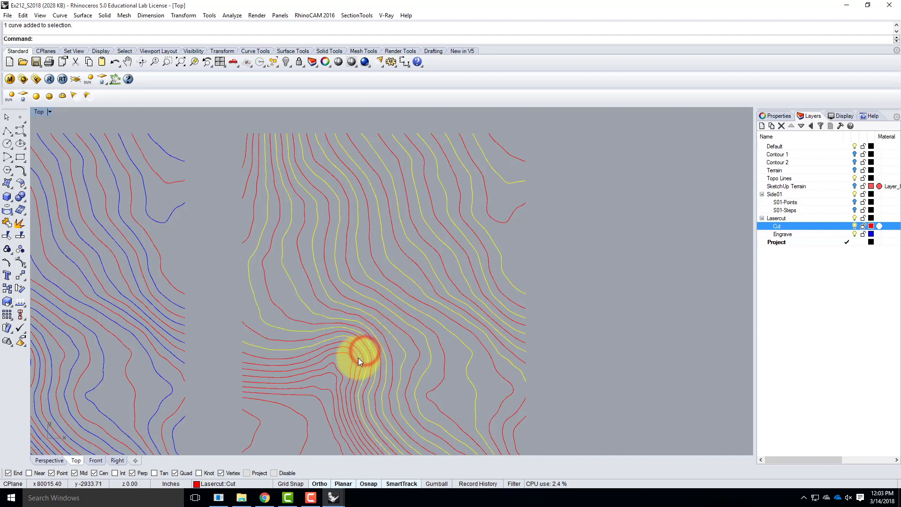
pyautogui.keyDown('shift'); pyautogui.click(358, 358); pyautogui.keyUp('shift')
pyautogui.moveTo(341, 375); pyautogui.dragTo(362, 344, button='right')
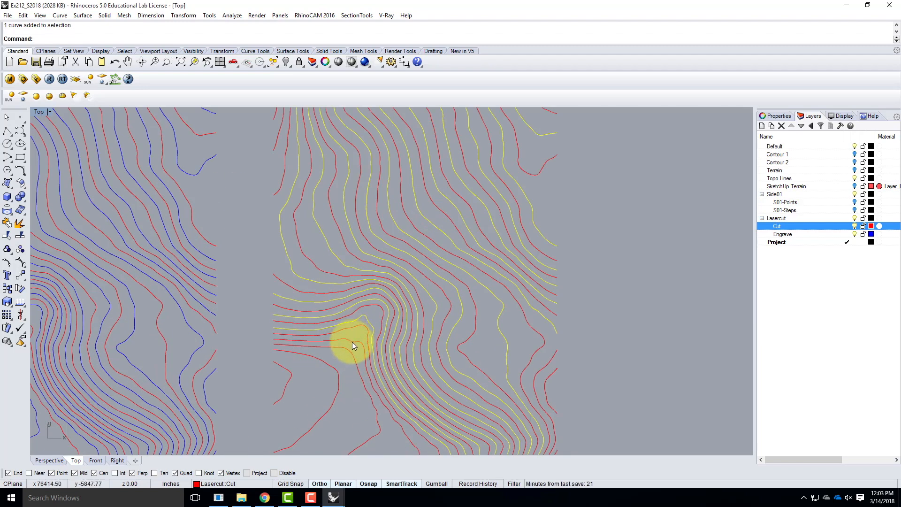
pyautogui.keyDown('shift'); pyautogui.click(352, 341); pyautogui.keyUp('shift')
pyautogui.keyDown('shift'); pyautogui.click(334, 387); pyautogui.keyUp('shift')
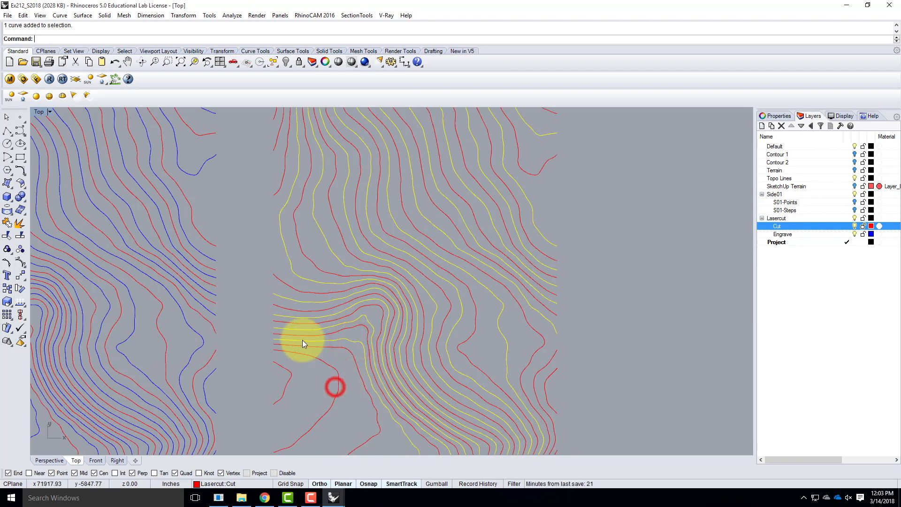
pyautogui.keyDown('shift'); pyautogui.click(337, 386); pyautogui.keyUp('shift')
pyautogui.scroll(-3, 312, 325)
pyautogui.scroll(5, 395, 395)
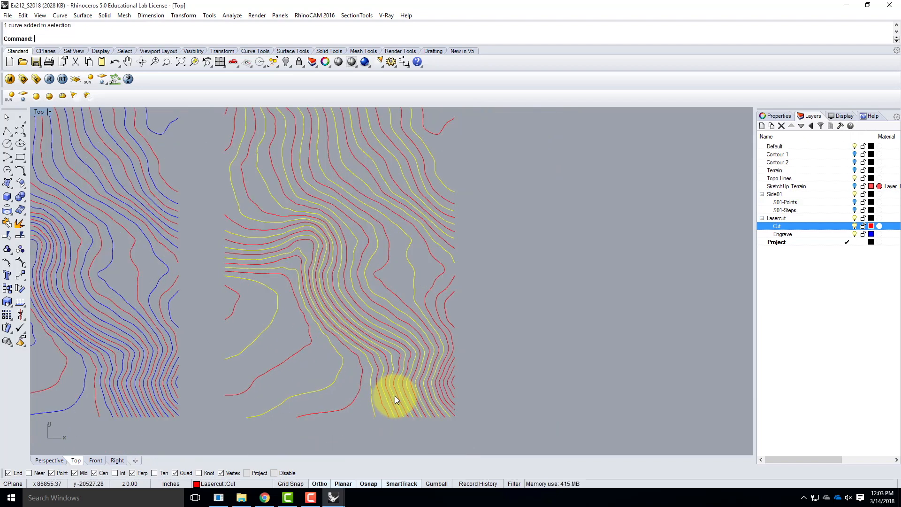
pyautogui.keyDown('shift'); pyautogui.click(441, 262); pyautogui.keyUp('shift')
pyautogui.keyDown('shift'); pyautogui.click(461, 364); pyautogui.keyUp('shift')
pyautogui.scroll(-3, 412, 393)
pyautogui.scroll(1, 438, 206)
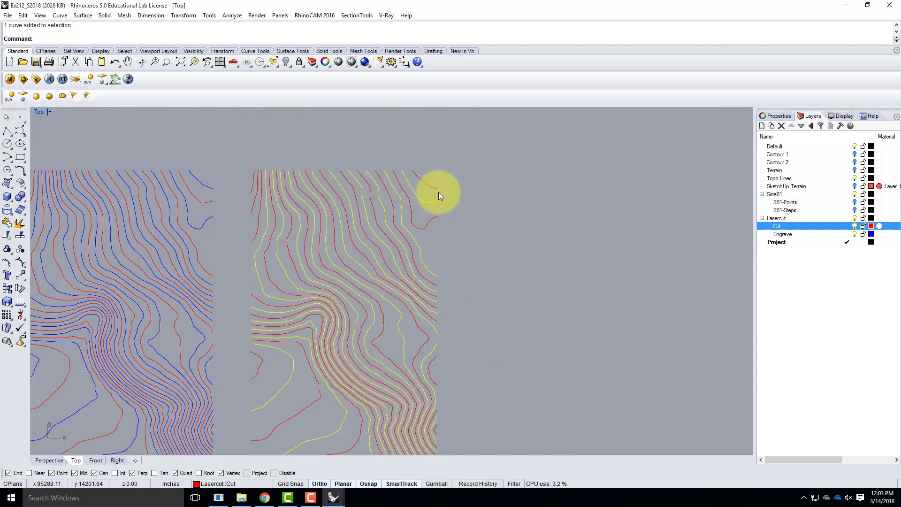
pyautogui.scroll(2, 255, 193)
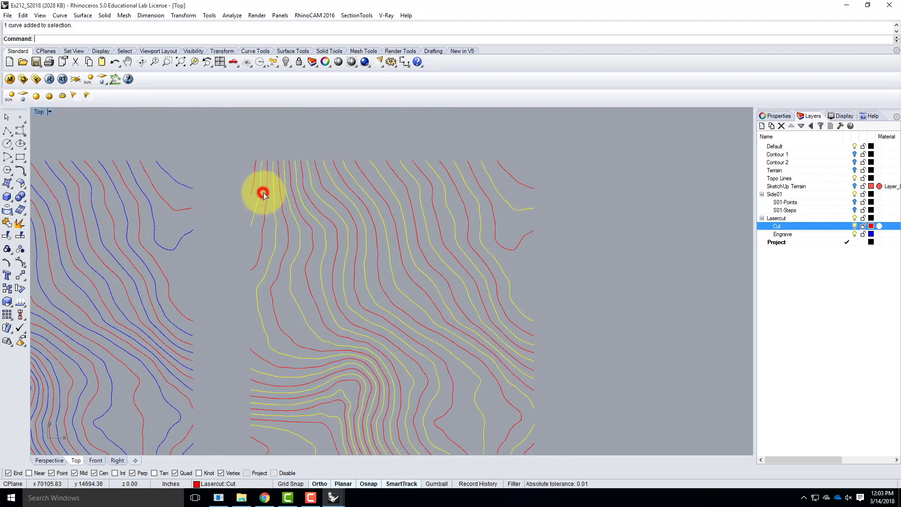
pyautogui.scroll(-3, 342, 156)
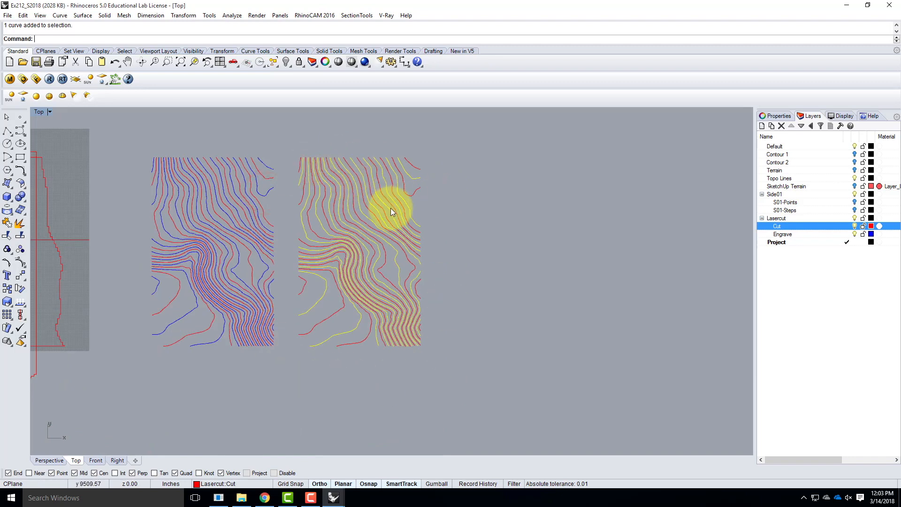
pyautogui.rightClick(799, 235)
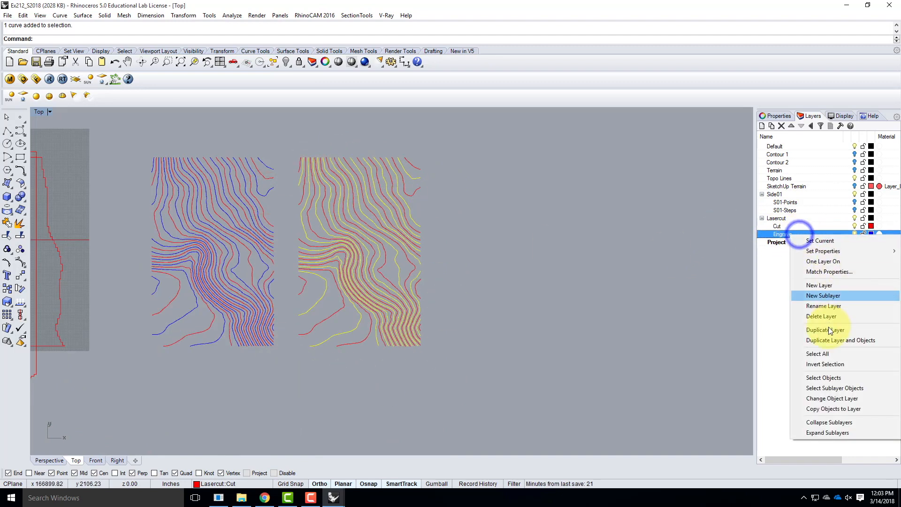
pyautogui.click(827, 399)
pyautogui.click(538, 337)
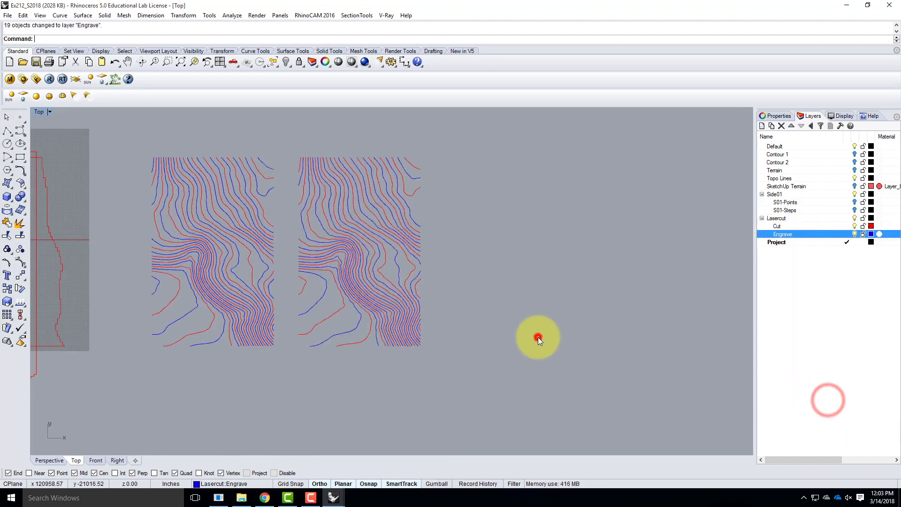
# Draw a rectangle around the first contour set, from its upper-left corner to its lower-right corner, snapped to the contour ends
pyautogui.scroll(1, 235, 237)
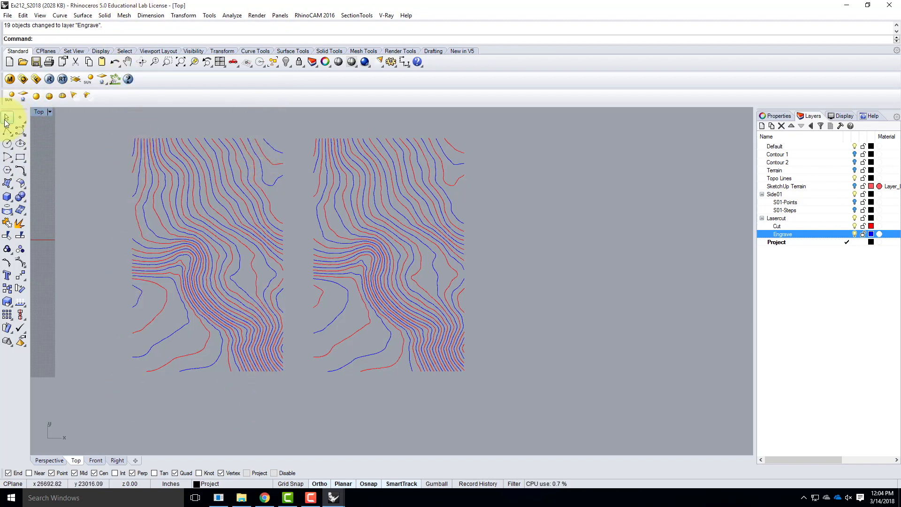
pyautogui.click(21, 159)
pyautogui.scroll(3, 117, 117)
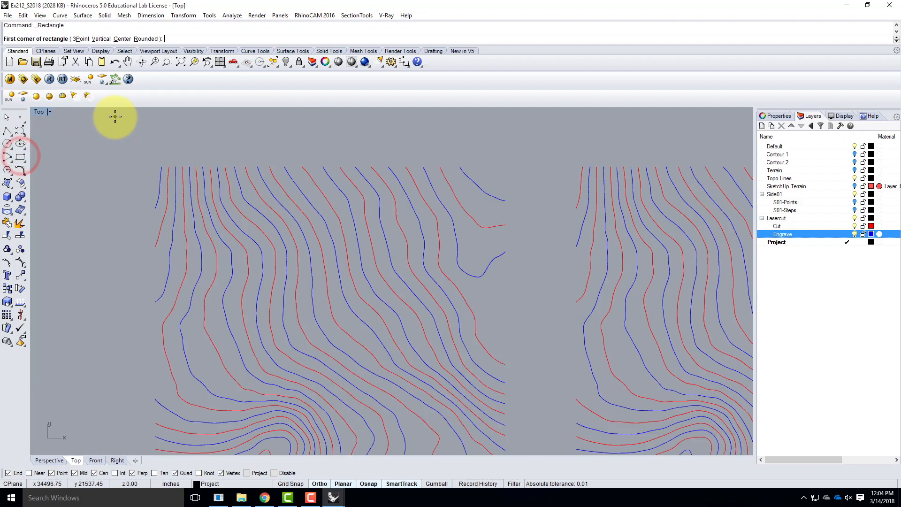
pyautogui.click(153, 166)
pyautogui.scroll(-3, 257, 262)
pyautogui.scroll(5, 297, 348)
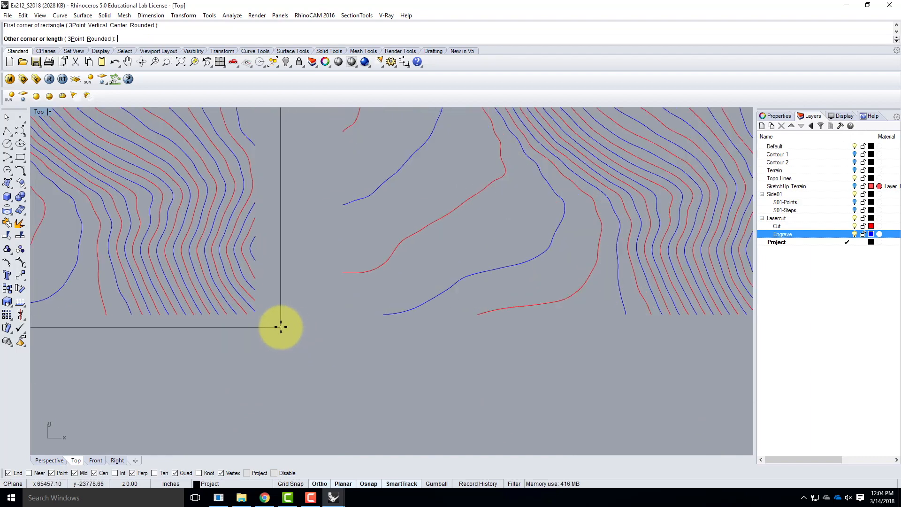
pyautogui.scroll(4, 281, 326)
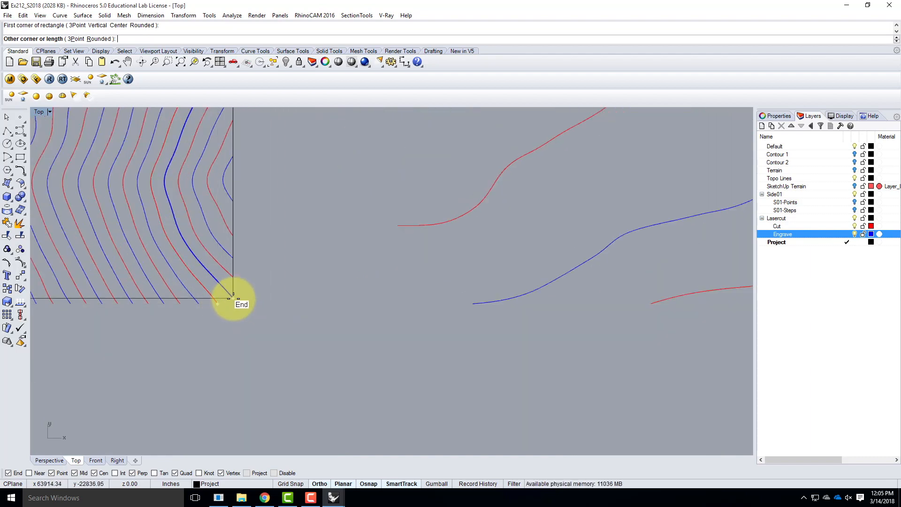
pyautogui.click(233, 303)
pyautogui.scroll(-5, 306, 370)
# Assign the rectangle around the first contour set to the Cut layer
pyautogui.click(165, 308)
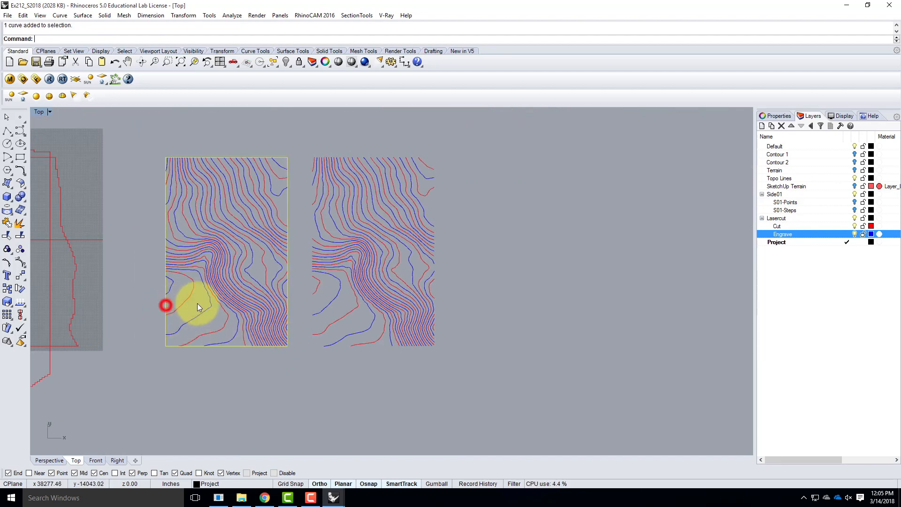
pyautogui.rightClick(776, 226)
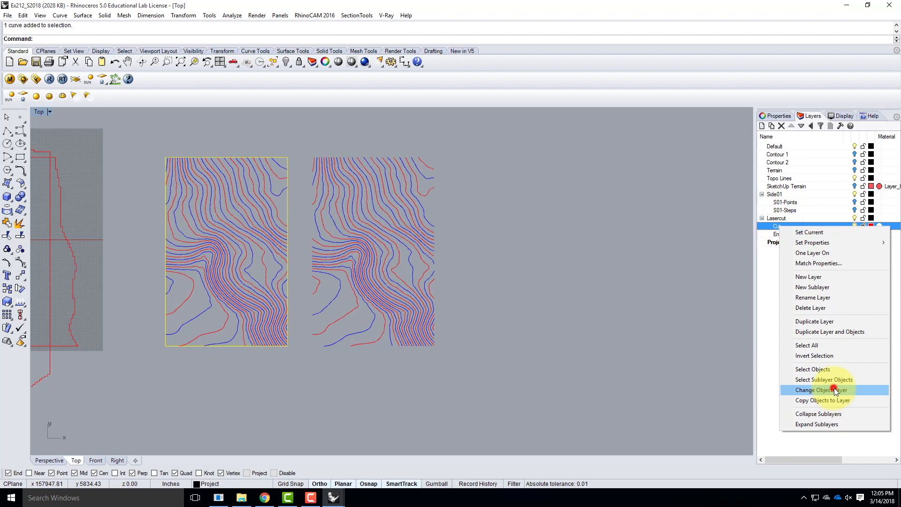
pyautogui.click(834, 391)
pyautogui.click(591, 329)
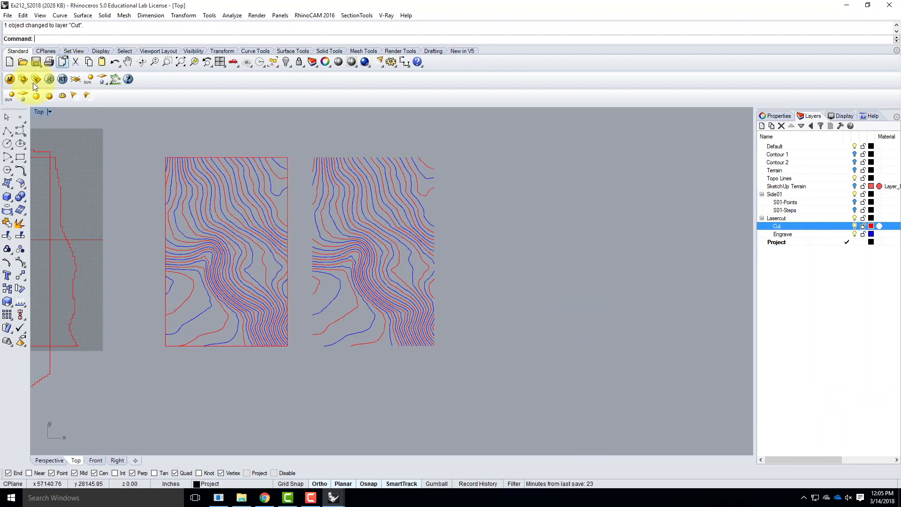
# Draw a rectangle around the second contour set, from its upper-left corner to its lower-right corner, snapped to the contour extents
pyautogui.click(21, 157)
pyautogui.scroll(4, 333, 158)
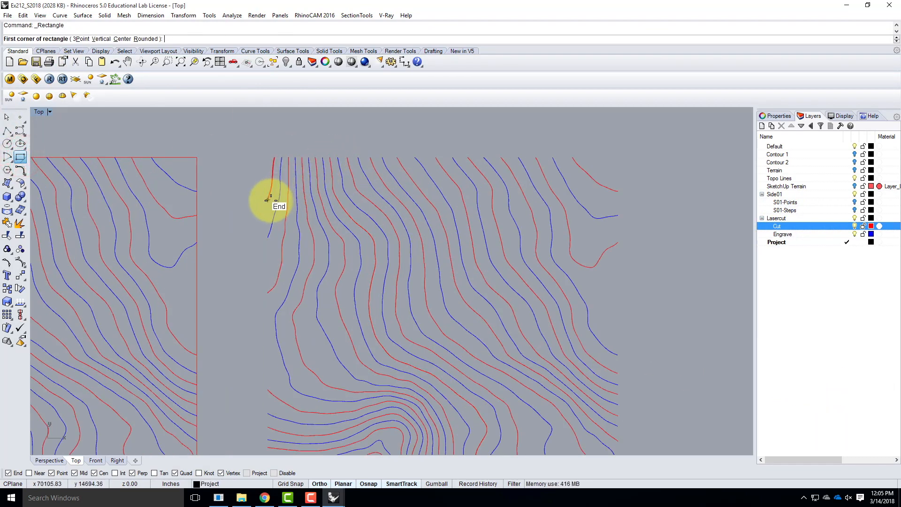
pyautogui.click(267, 157)
pyautogui.scroll(-3, 362, 287)
pyautogui.scroll(5, 407, 344)
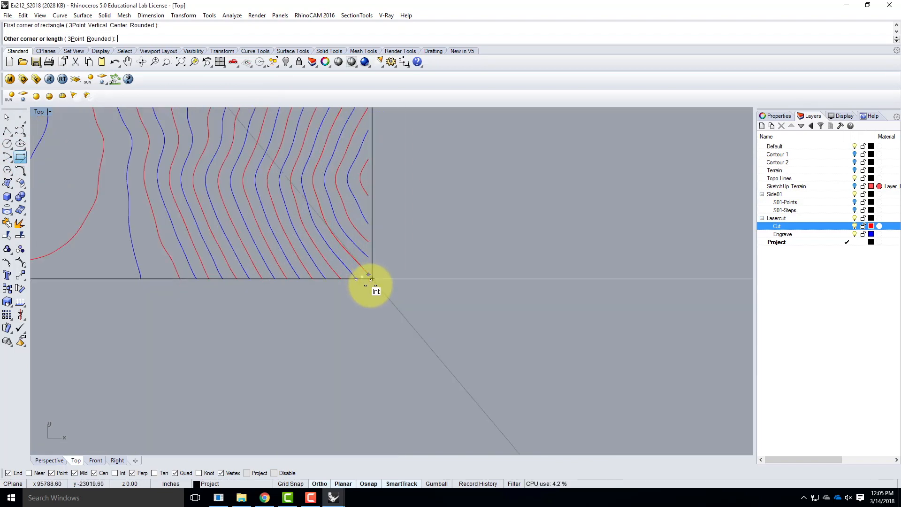
pyautogui.click(368, 278)
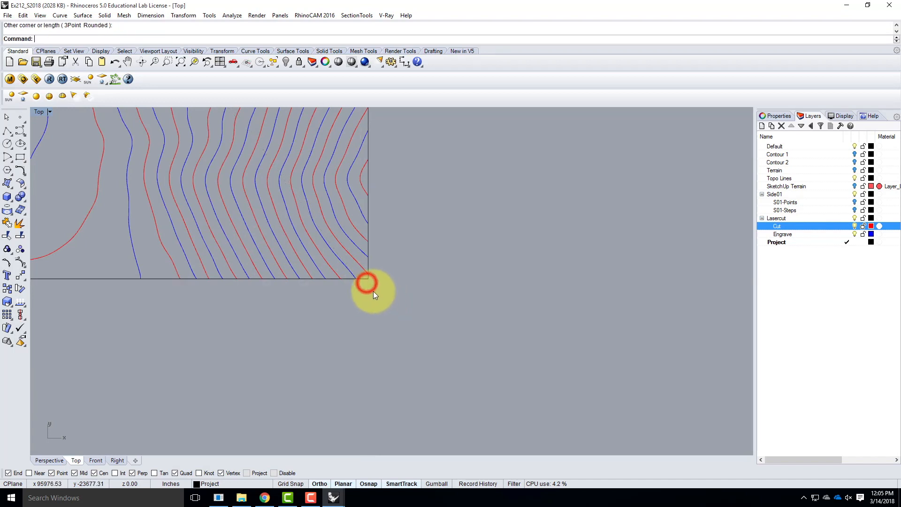
# Assign the rectangle around the second contour set to the Cut layer and clear the selection
pyautogui.rightClick(804, 225)
pyautogui.click(841, 392)
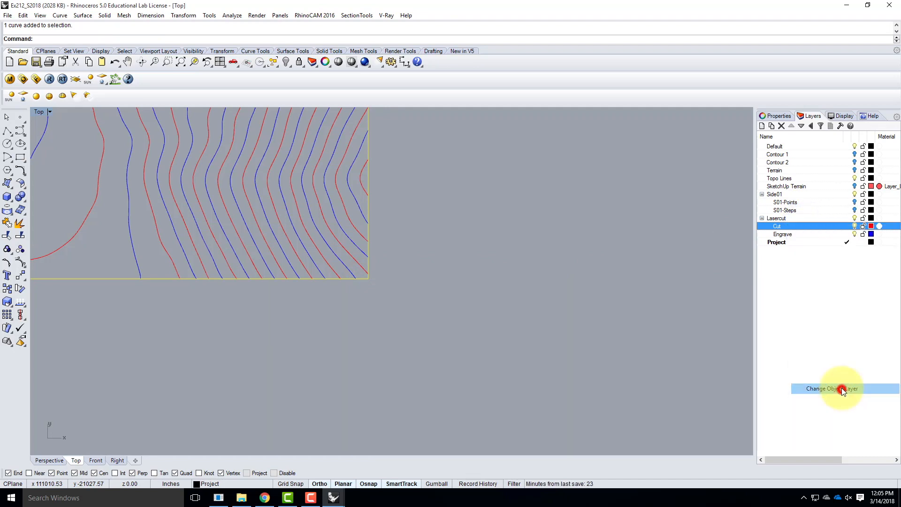
pyautogui.click(488, 323)
pyautogui.scroll(-2, 522, 347)
pyautogui.scroll(-4, 522, 350)
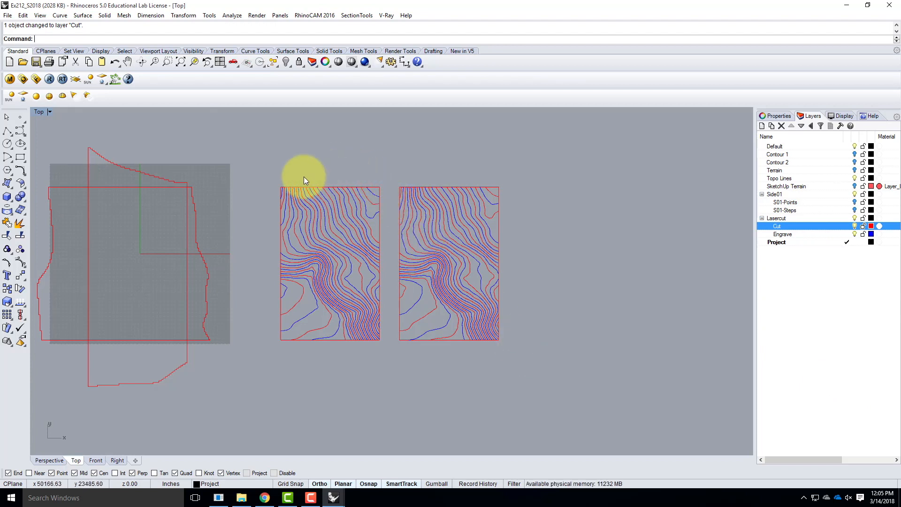
# Check both framed contour sets and the side outlines by selecting them one after another, and clear the selection
pyautogui.moveTo(272, 176); pyautogui.dragTo(388, 359)
pyautogui.moveTo(392, 181); pyautogui.dragTo(508, 402)
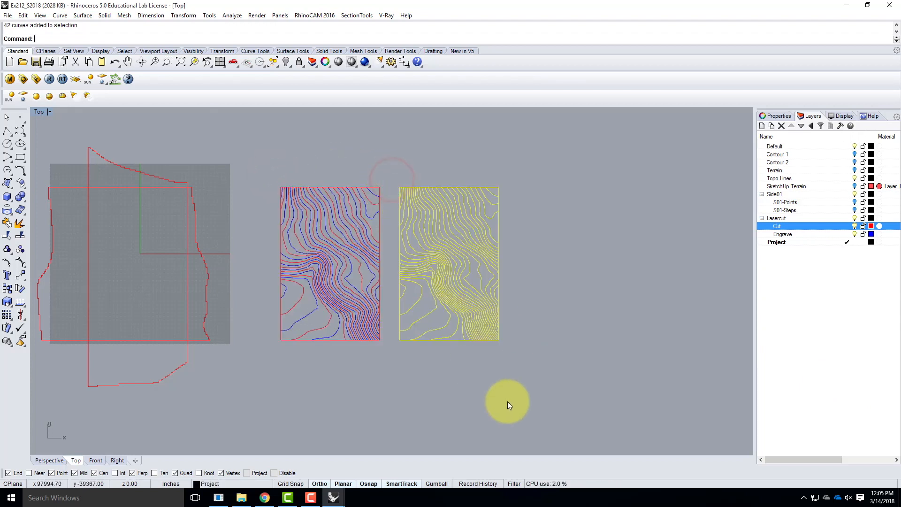
pyautogui.click(509, 401)
pyautogui.click(104, 185)
pyautogui.click(89, 204)
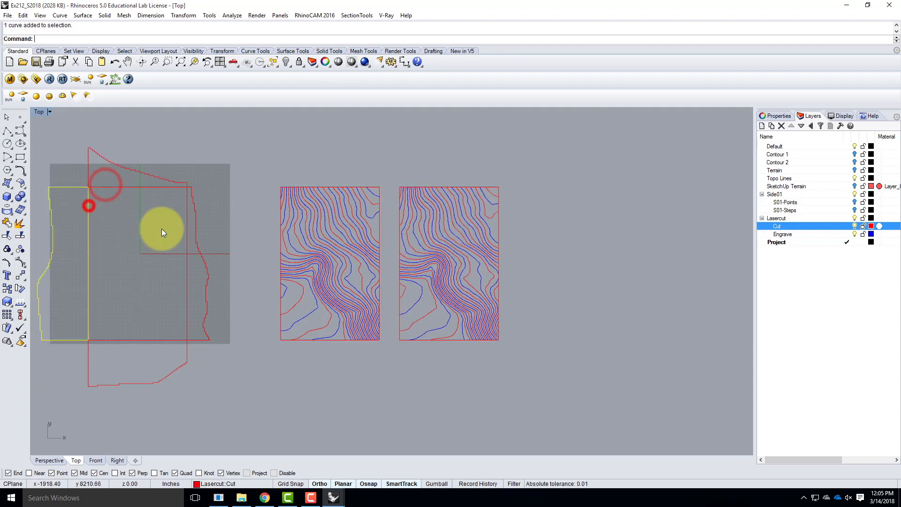
pyautogui.click(183, 227)
pyautogui.click(190, 252)
pyautogui.click(183, 264)
pyautogui.click(187, 283)
pyautogui.click(162, 340)
pyautogui.scroll(-3, 220, 322)
pyautogui.click(246, 353)
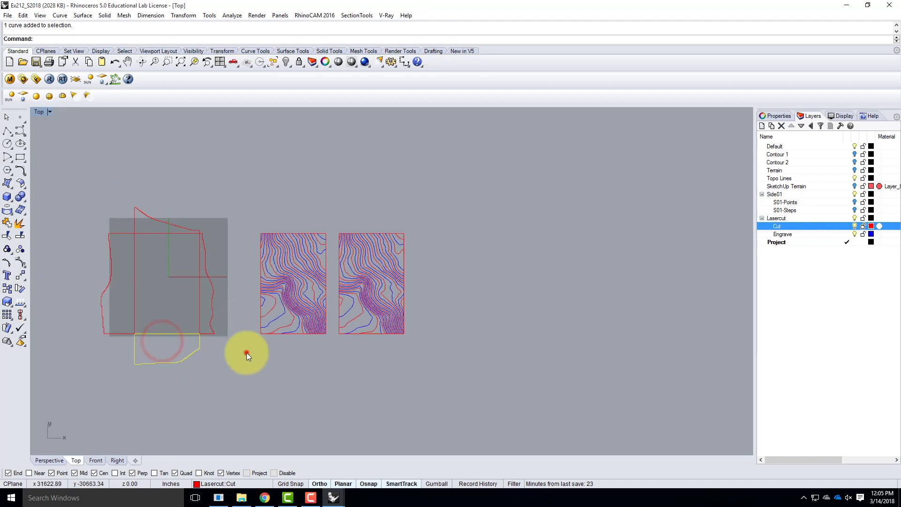
# Save the current model file
pyautogui.click(8, 15)
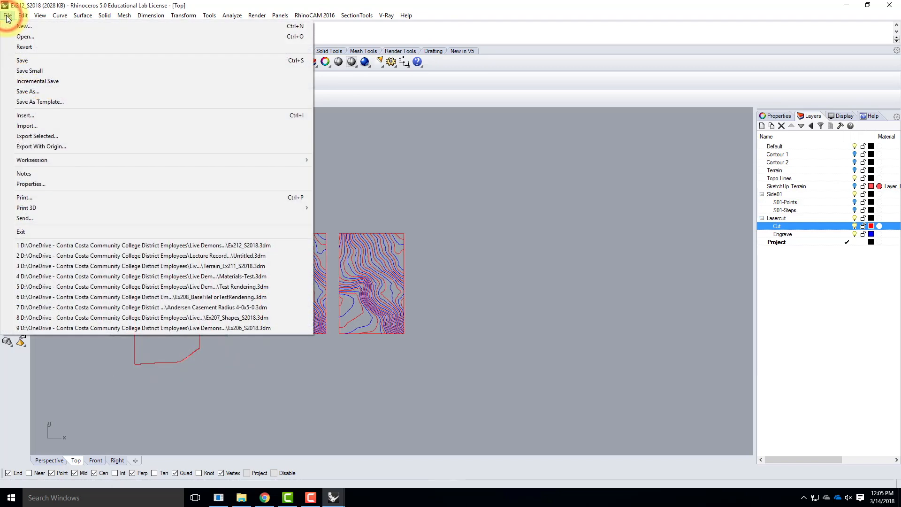
pyautogui.click(26, 60)
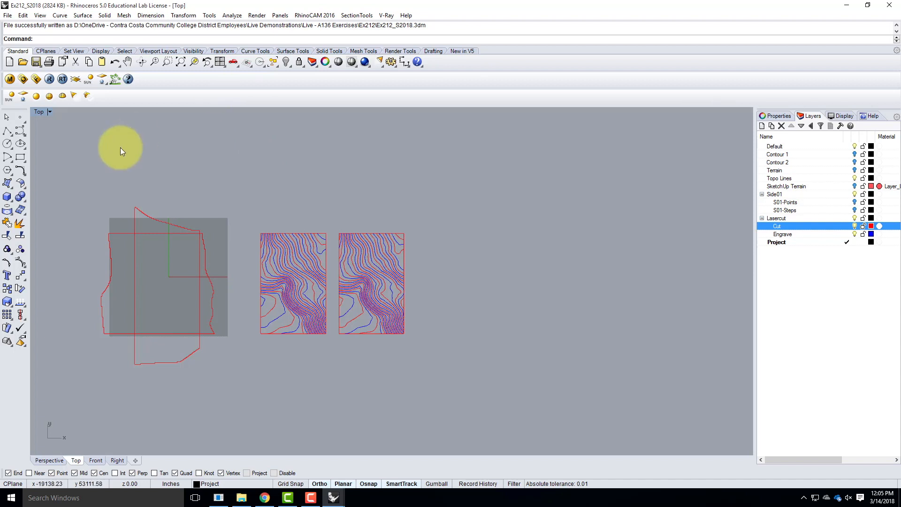
# Scale all side outlines and framed contour sets in 3-D from the first frame's upper-left corner, making that frame's top edge 11" long
pyautogui.moveTo(69, 152); pyautogui.dragTo(449, 406)
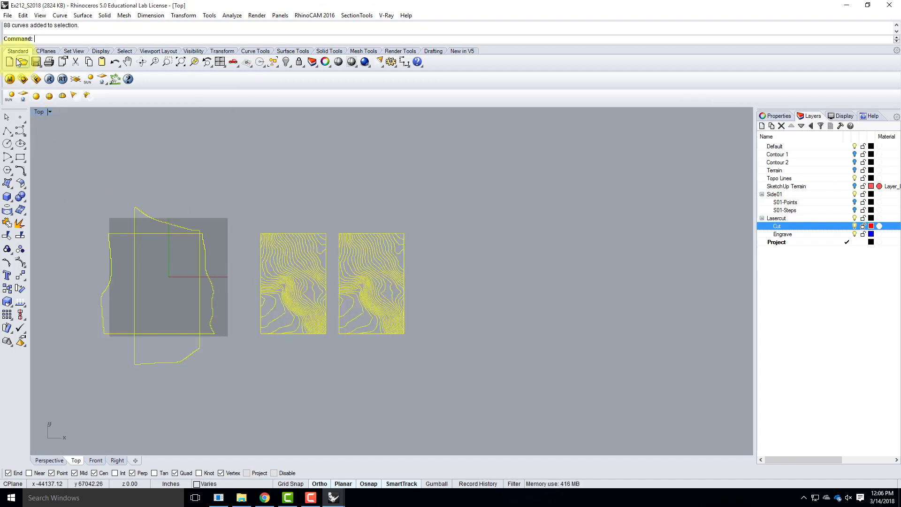
pyautogui.click(183, 15)
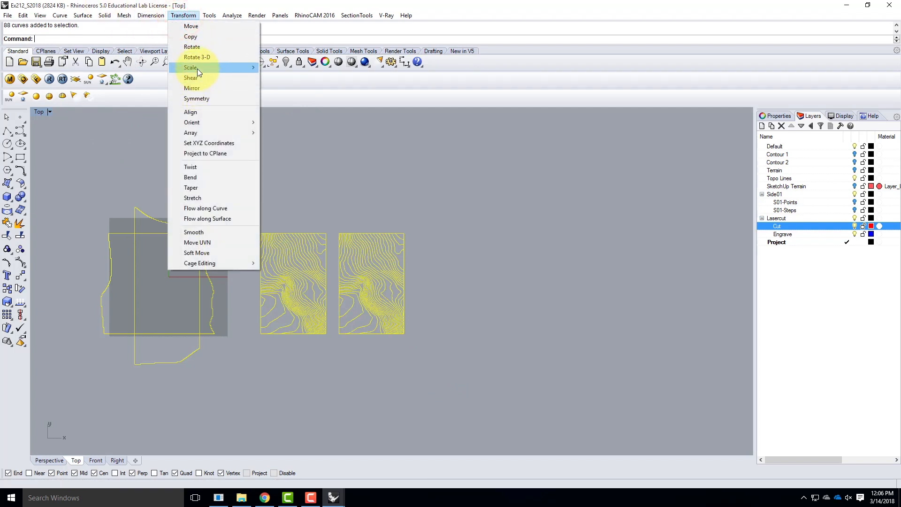
pyautogui.moveTo(197, 68)
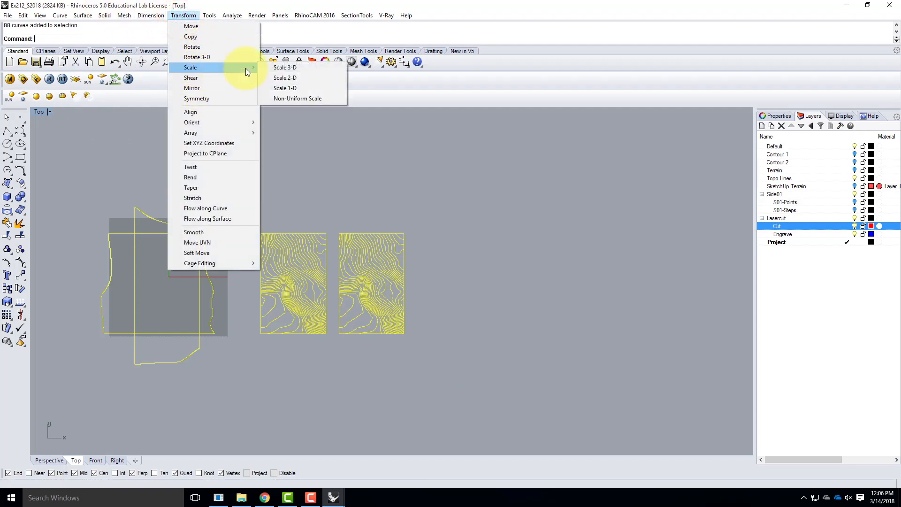
pyautogui.click(306, 67)
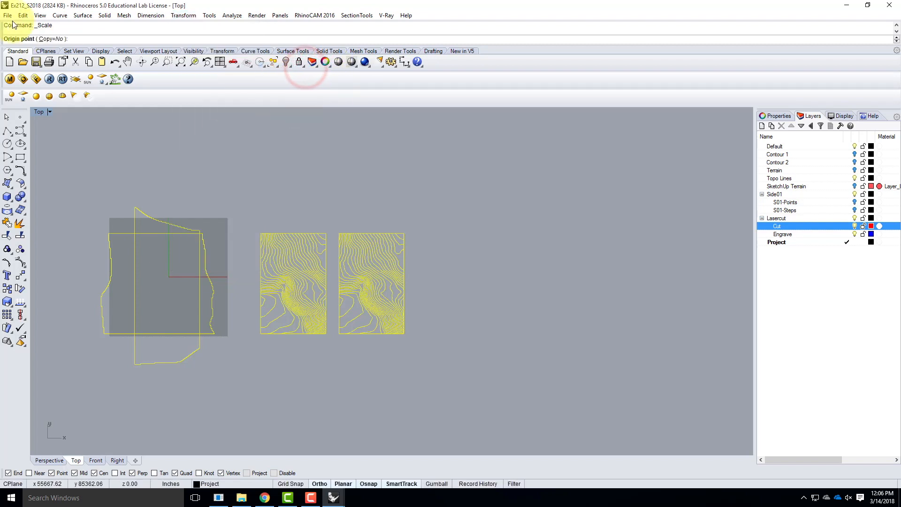
pyautogui.scroll(8, 240, 243)
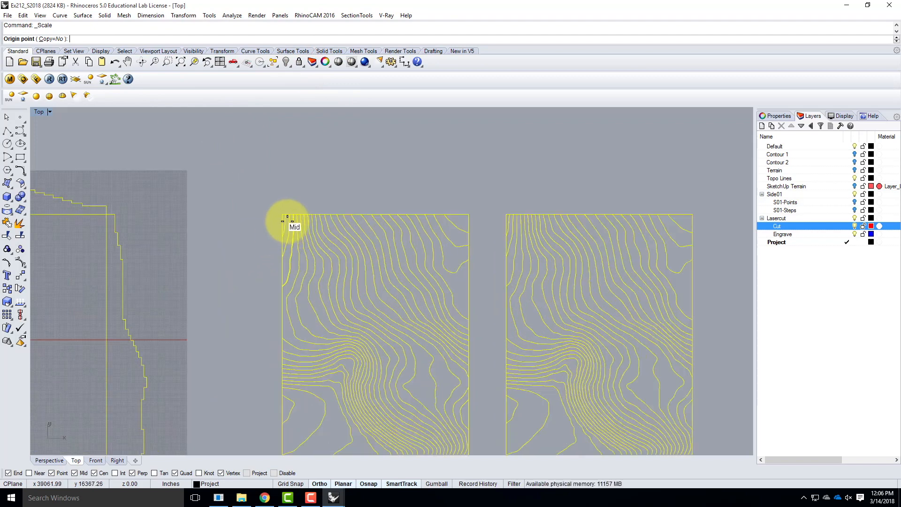
pyautogui.click(280, 206)
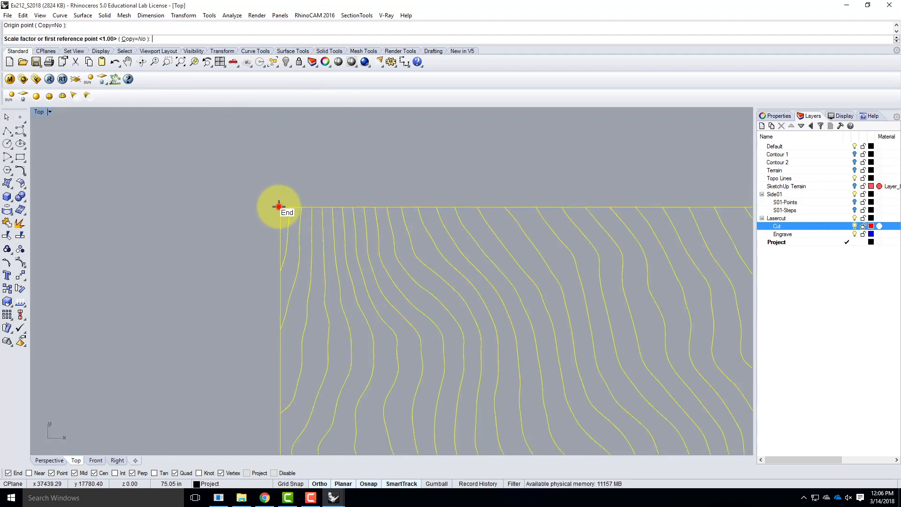
pyautogui.scroll(-8, 217, 152)
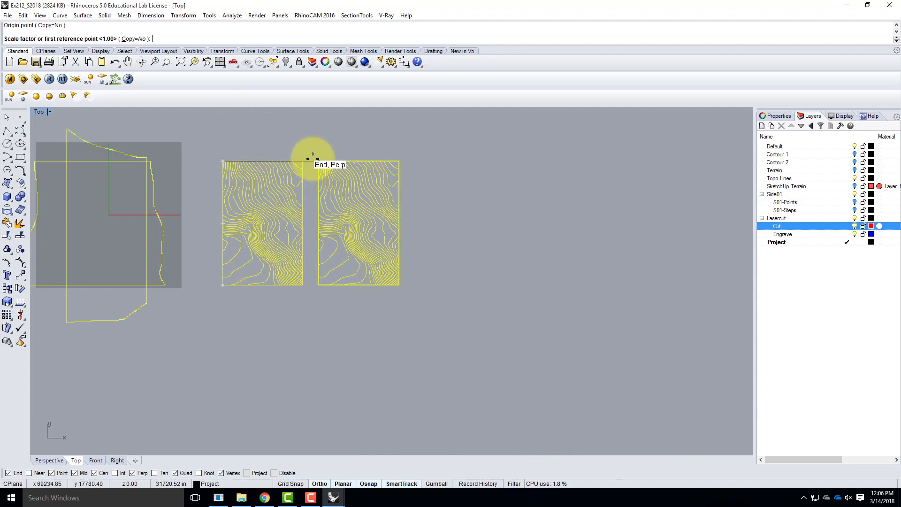
pyautogui.scroll(5, 256, 129)
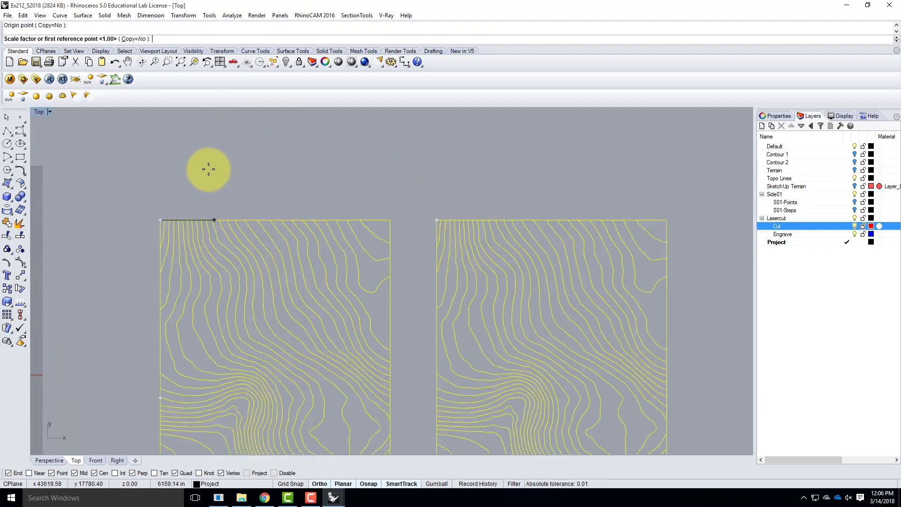
pyautogui.click(391, 219)
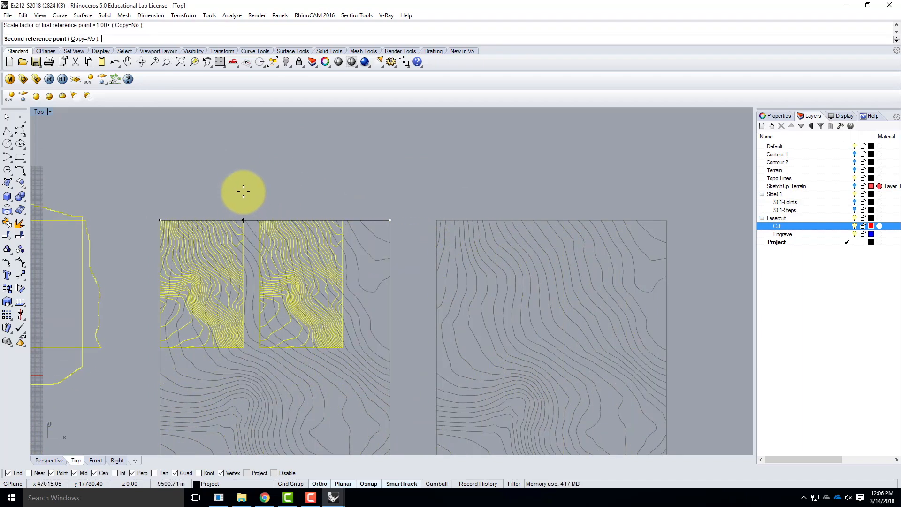
pyautogui.write('11"')
pyautogui.press('Return')
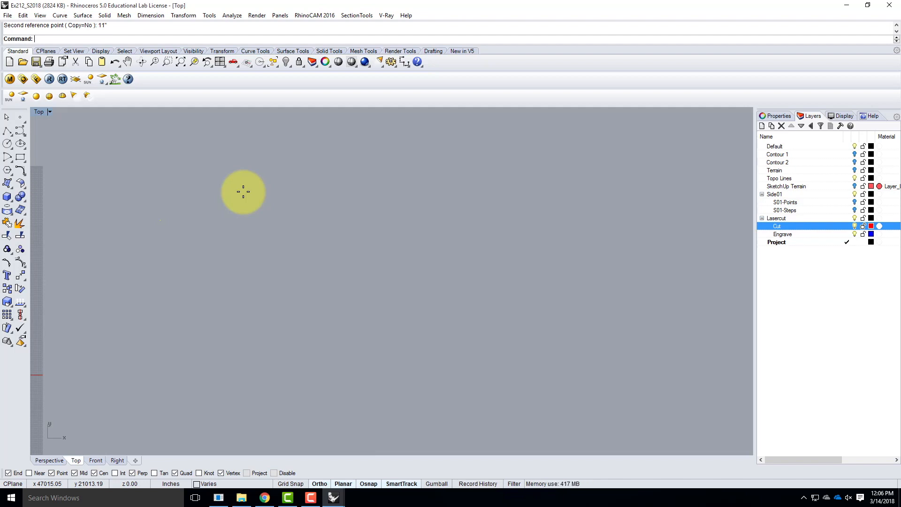
# Bring the scaled linework back into view and clear the selection
pyautogui.press('Return')
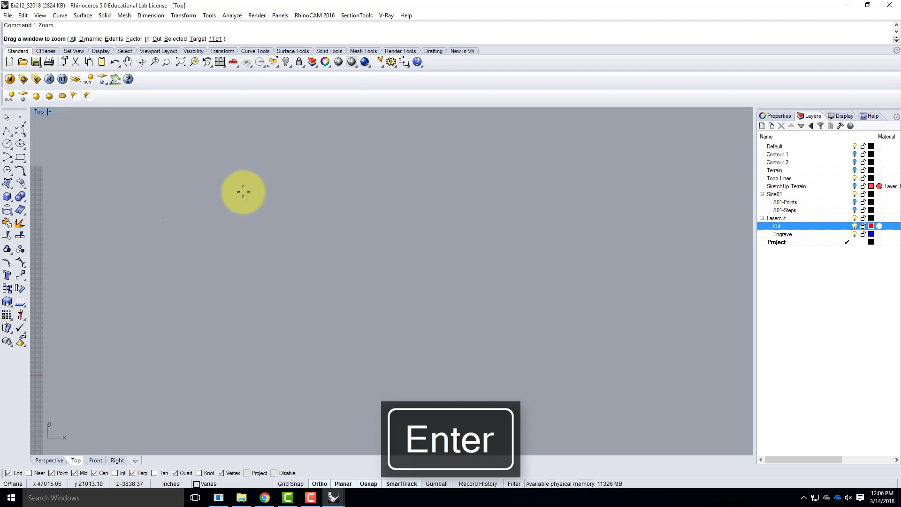
pyautogui.write('s')
pyautogui.press('Return')
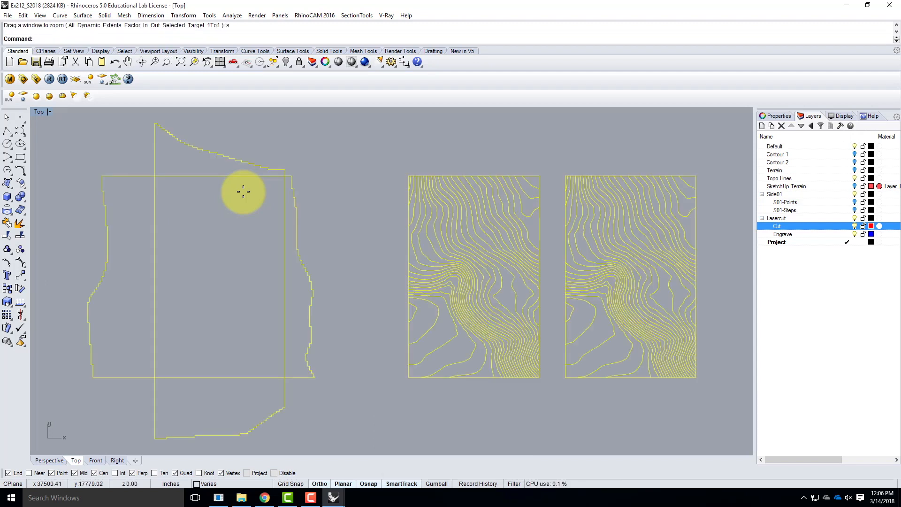
pyautogui.scroll(-5, 221, 291)
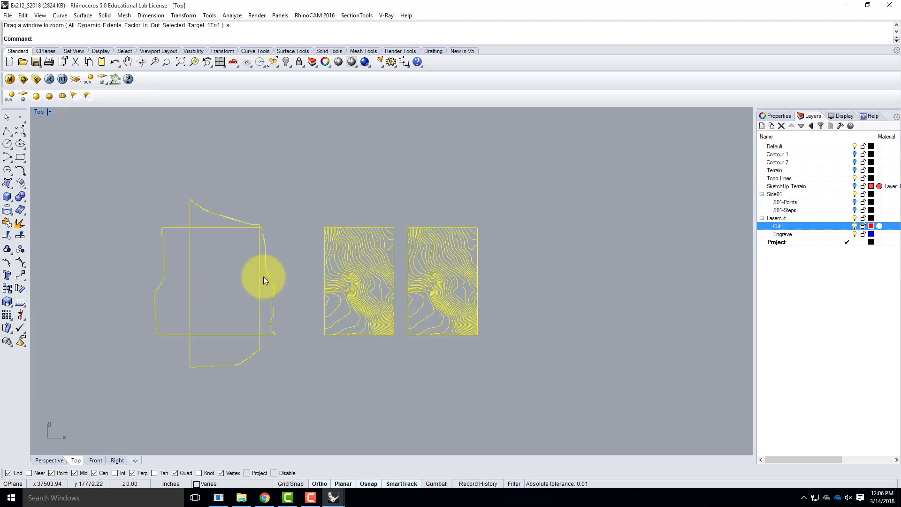
pyautogui.click(314, 212)
pyautogui.scroll(-5, 218, 330)
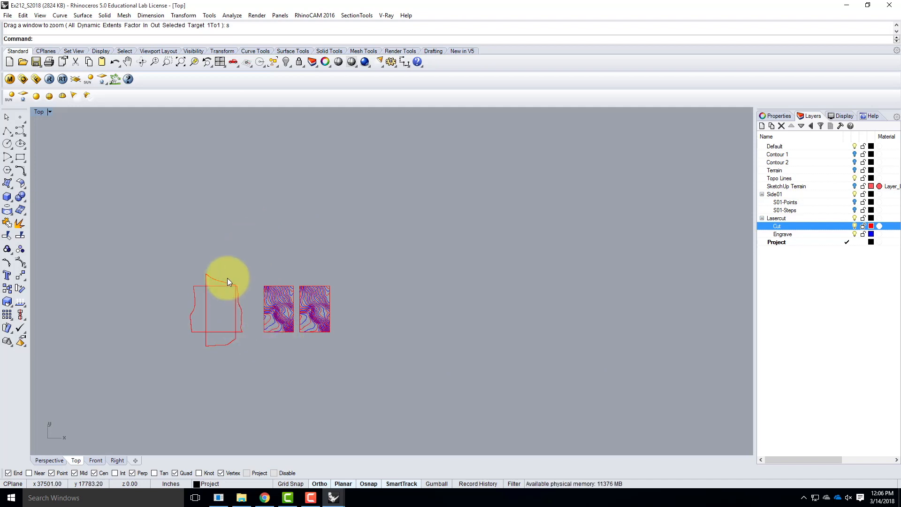
# Measure the height of one stair step on the upper side outline, using Fractional_Inches as the distance units
pyautogui.scroll(10, 227, 277)
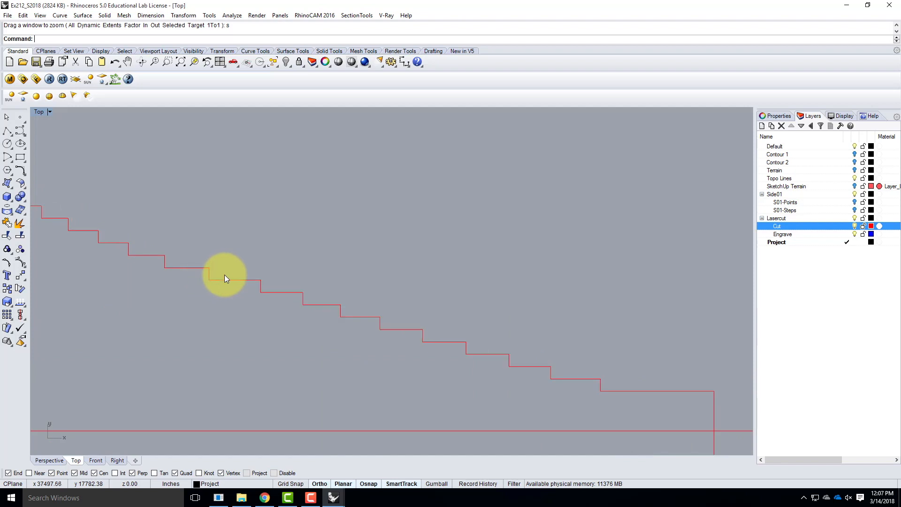
pyautogui.write('dist')
pyautogui.press('Return')
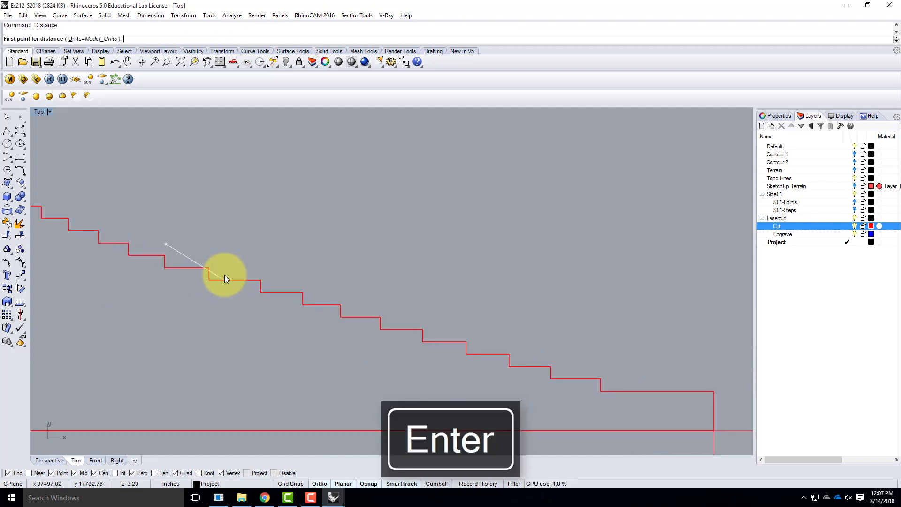
pyautogui.click(103, 38)
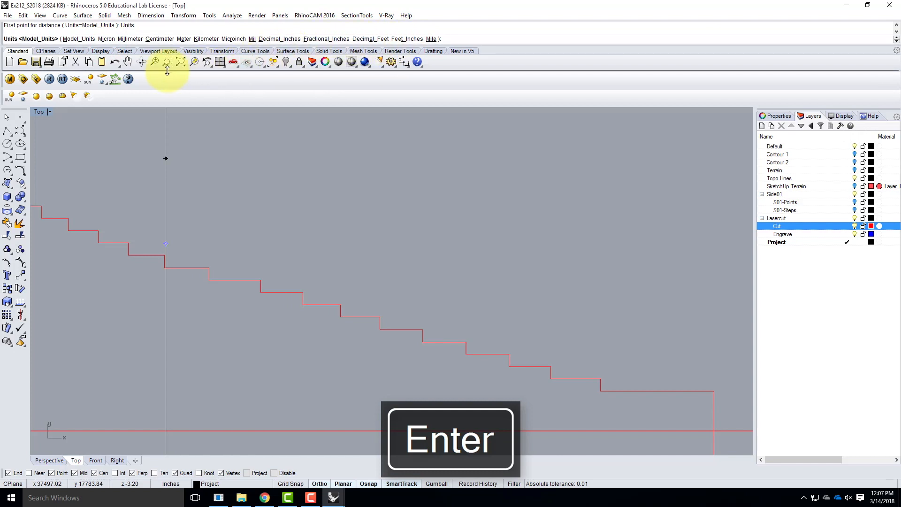
pyautogui.click(336, 39)
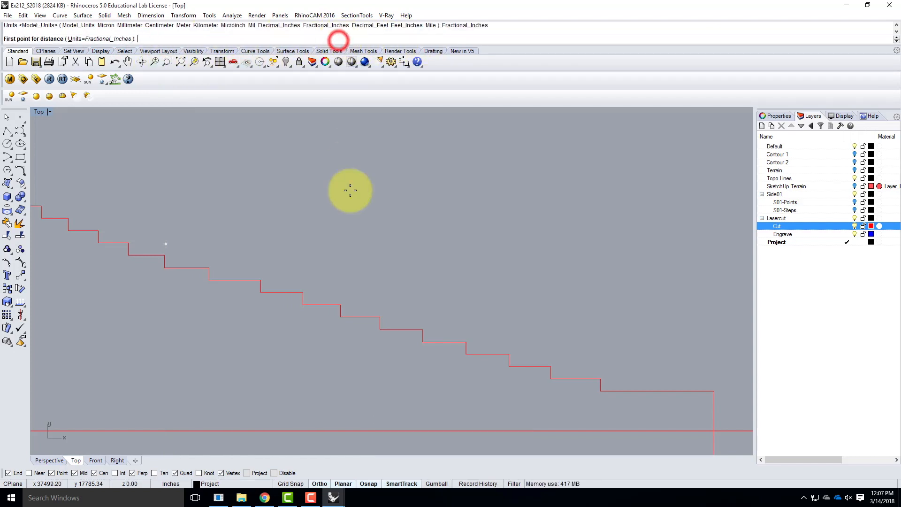
pyautogui.click(261, 279)
pyautogui.click(261, 292)
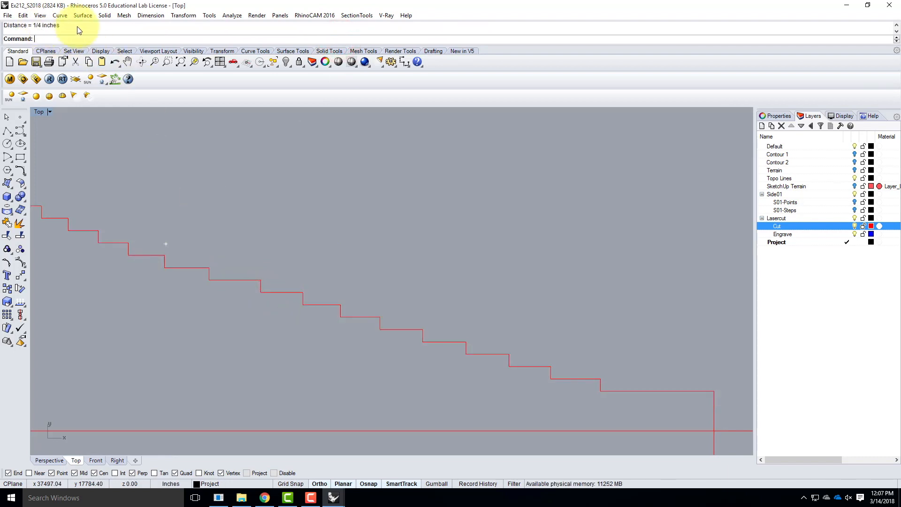
pyautogui.press('Escape')
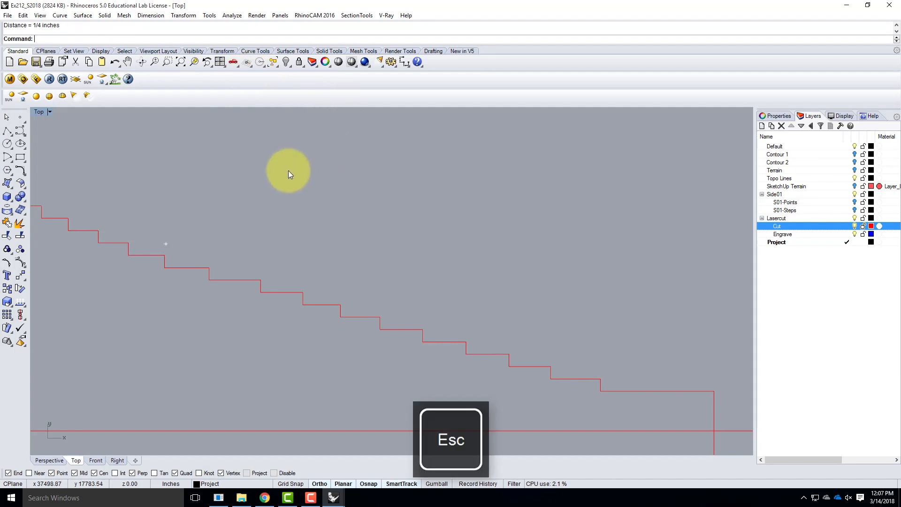
# Draw a 24 by 12 inch sheet rectangle in the empty area to the upper right of the contour sets
pyautogui.scroll(-8, 303, 191)
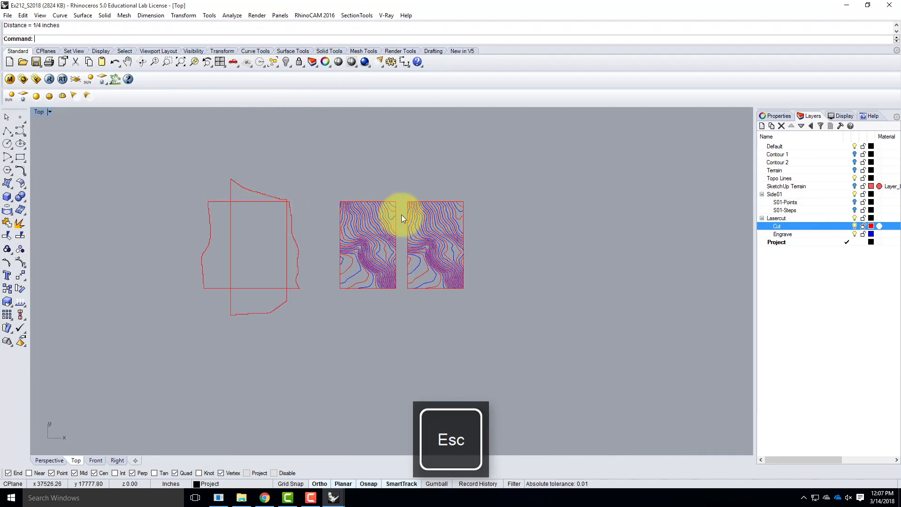
pyautogui.scroll(-3, 183, 258)
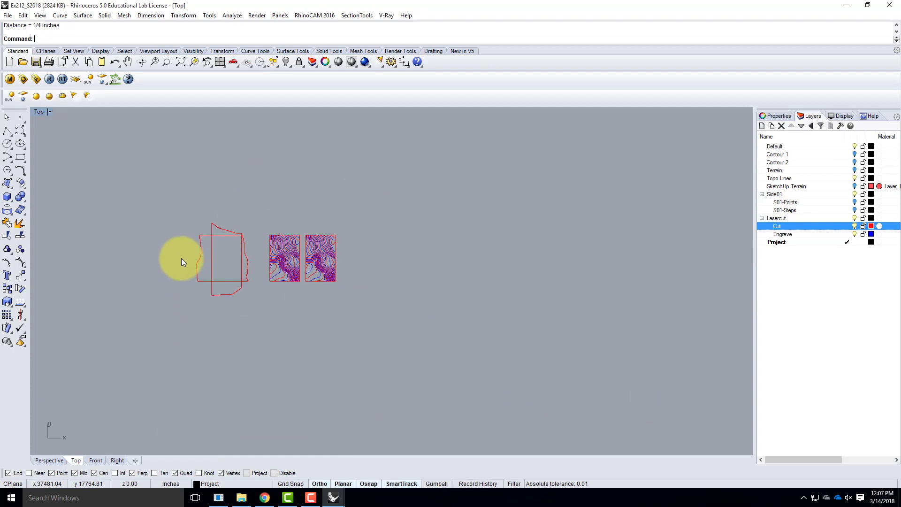
pyautogui.click(21, 158)
pyautogui.click(363, 164)
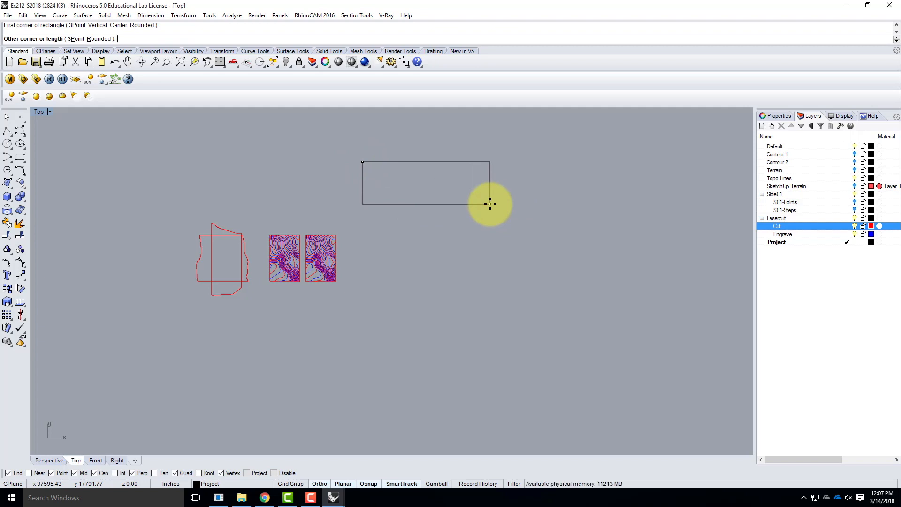
pyautogui.write('@24,12')
pyautogui.press('Return')
# Copy the 24 by 12 inch rectangle three times straight down into a column with small gaps, and clear the selection
pyautogui.click(387, 163)
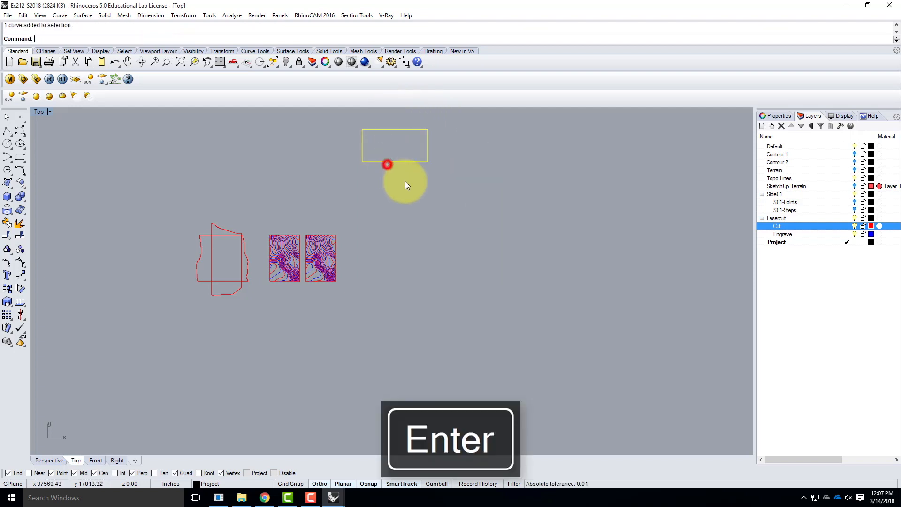
pyautogui.write('Copy')
pyautogui.press('Return')
pyautogui.click(455, 175)
pyautogui.click(455, 213)
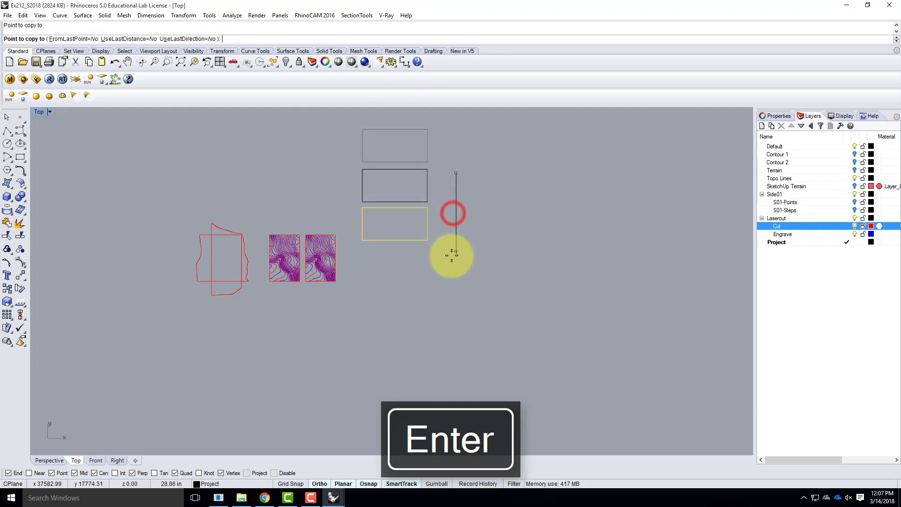
pyautogui.click(452, 252)
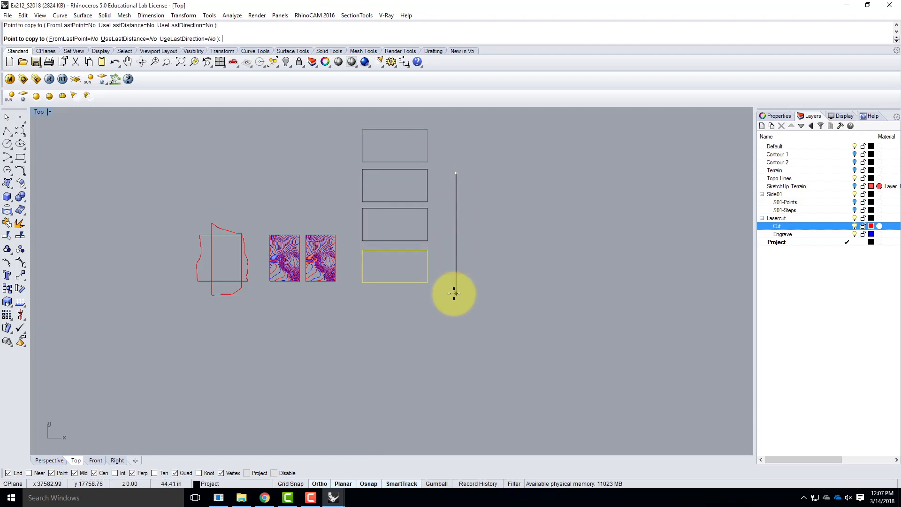
pyautogui.click(454, 292)
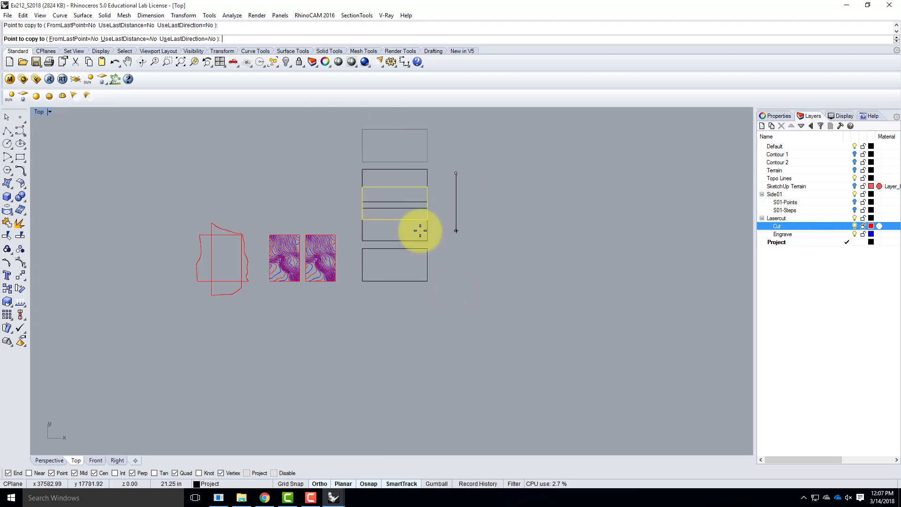
pyautogui.press('Escape')
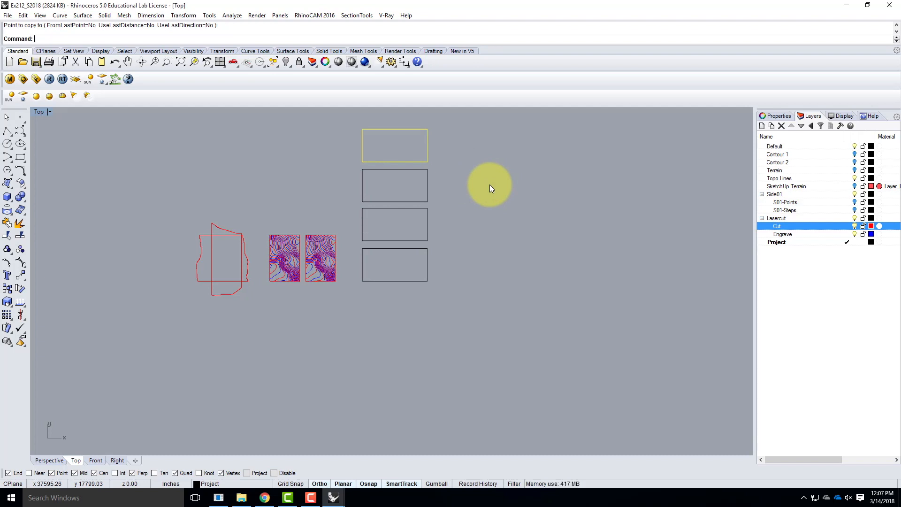
pyautogui.click(515, 195)
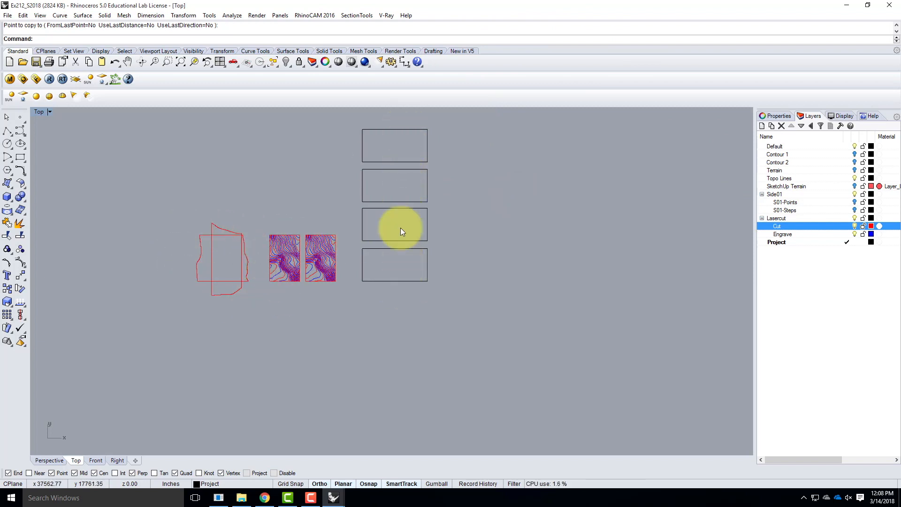
# Assign all four sheet rectangles to the Lasercut layer
pyautogui.moveTo(355, 122); pyautogui.dragTo(455, 305)
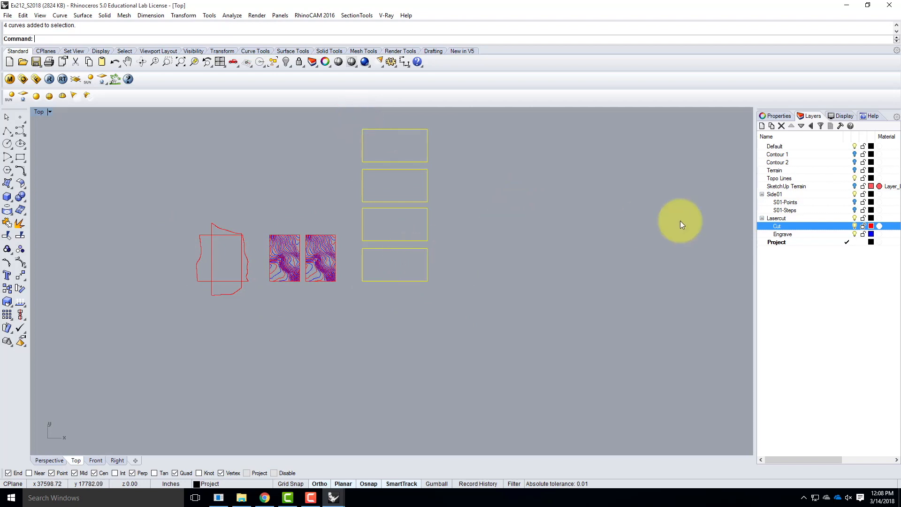
pyautogui.rightClick(795, 218)
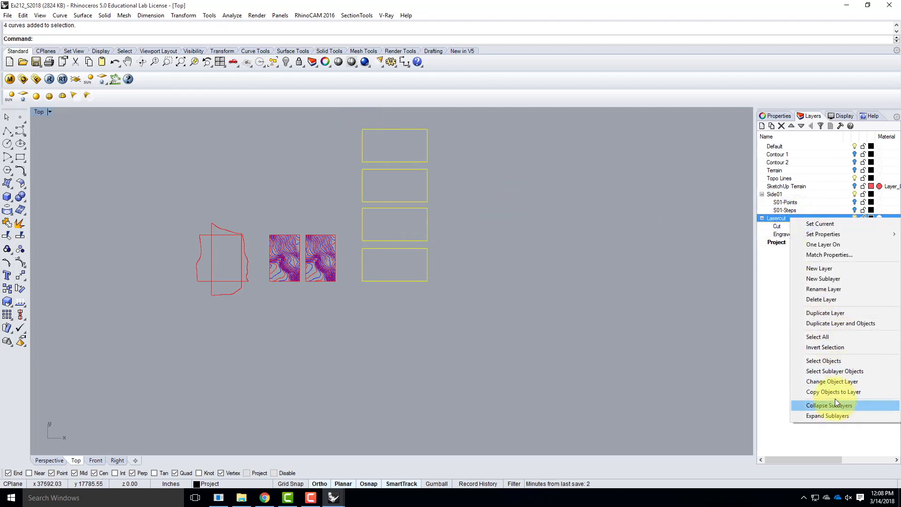
pyautogui.click(832, 381)
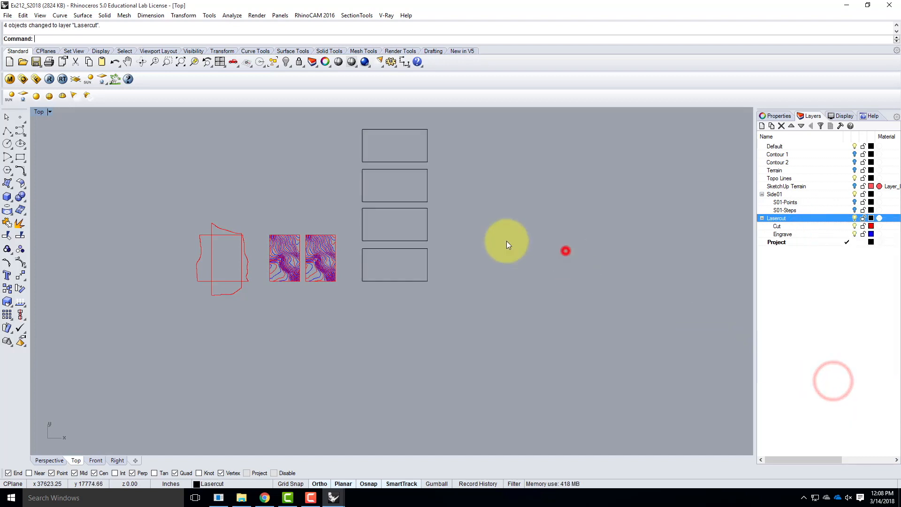
# Rotate the contour set nearest the sheets 90 degrees clockwise about its lower right corner
pyautogui.click(381, 164)
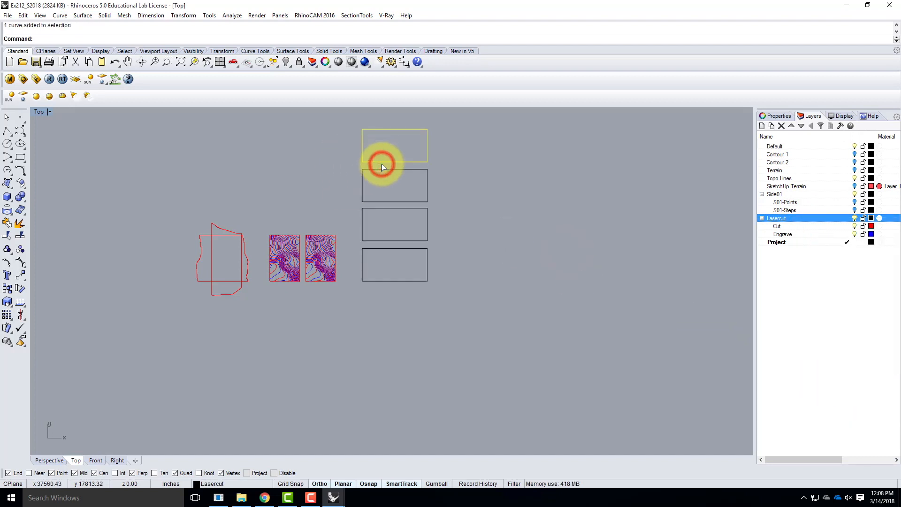
pyautogui.scroll(3, 325, 246)
pyautogui.moveTo(281, 216); pyautogui.dragTo(358, 306)
pyautogui.press('Return')
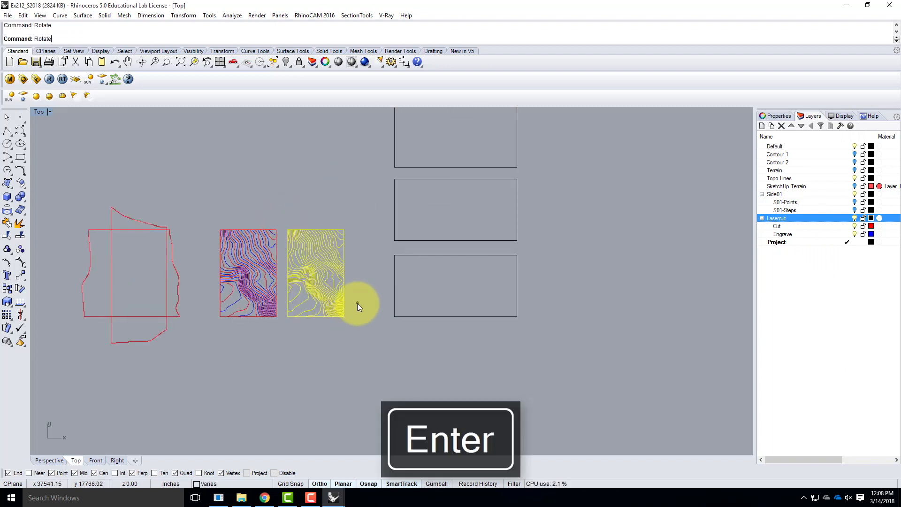
pyautogui.click(348, 317)
pyautogui.click(378, 329)
pyautogui.click(371, 384)
# Move the rotated contour set into the left part of the lowest sheet, inside its border, and clear the selection
pyautogui.write('move')
pyautogui.press('Return')
pyautogui.click(412, 369)
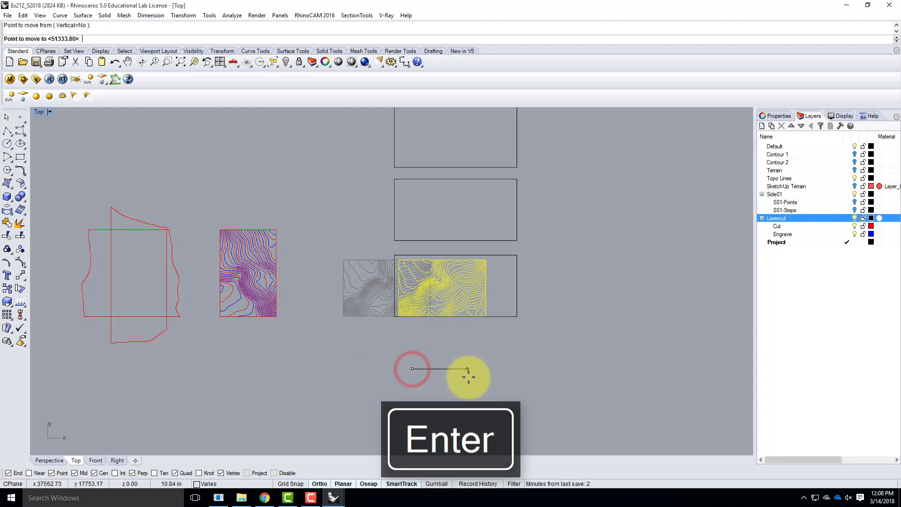
pyautogui.click(468, 374)
pyautogui.rightClick(464, 383)
pyautogui.click(492, 383)
pyautogui.click(494, 379)
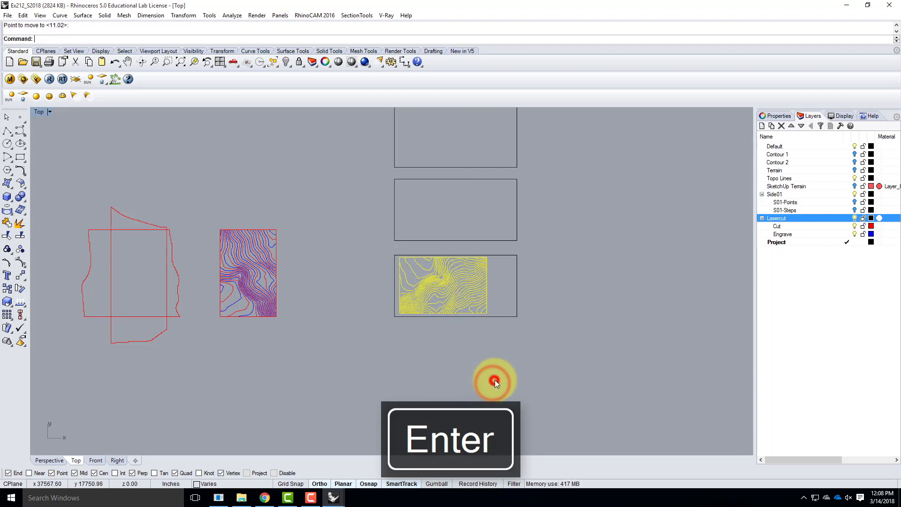
pyautogui.scroll(5, 519, 277)
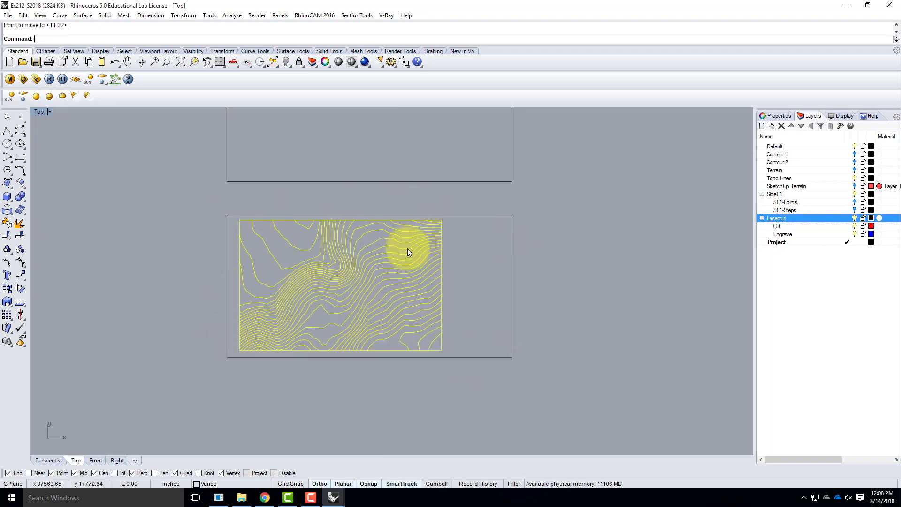
pyautogui.scroll(-5, 568, 361)
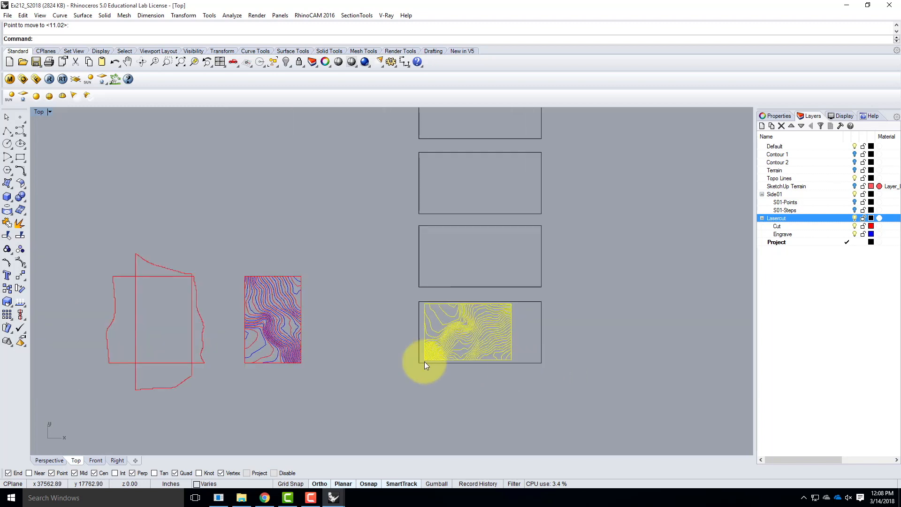
pyautogui.press('Escape')
# Rotate the remaining upright contour set 90 degrees clockwise about its lower right corner
pyautogui.moveTo(234, 258); pyautogui.dragTo(326, 387)
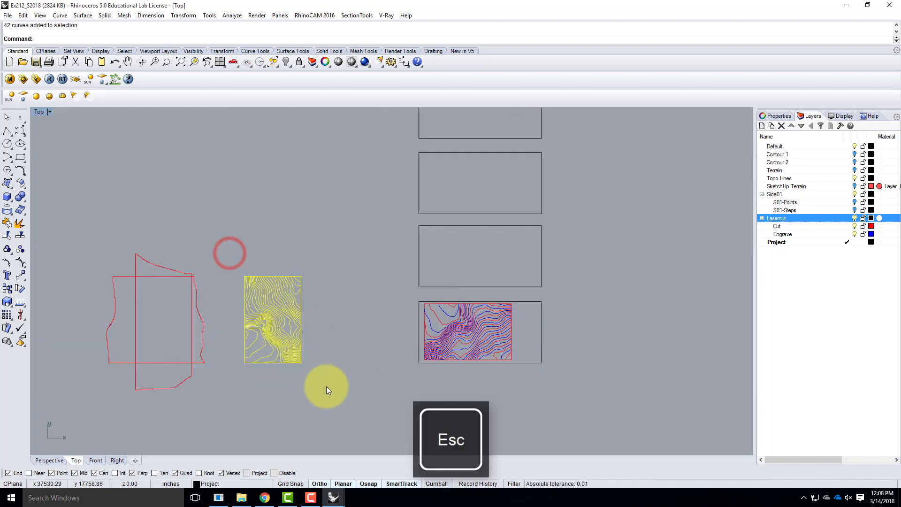
pyautogui.press('BackSpace')
pyautogui.press('Return')
pyautogui.click(302, 363)
pyautogui.click(343, 367)
pyautogui.click(321, 405)
# Move the second contour set into the left part of the second sheet from the bottom and clear the selection
pyautogui.write('move')
pyautogui.press('Return')
pyautogui.click(370, 400)
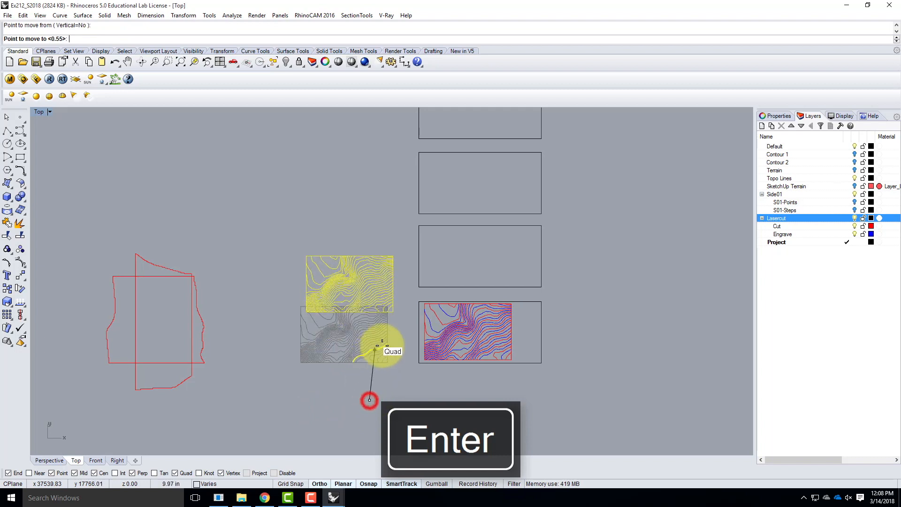
pyautogui.click(487, 321)
pyautogui.scroll(5, 559, 249)
pyautogui.rightClick(562, 267)
pyautogui.click(590, 304)
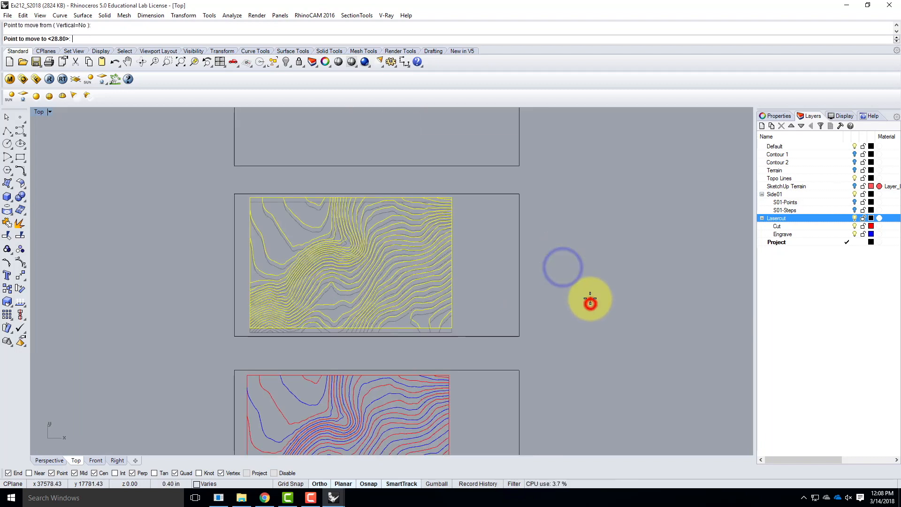
pyautogui.click(590, 301)
pyautogui.scroll(-3, 356, 322)
pyautogui.press('Escape')
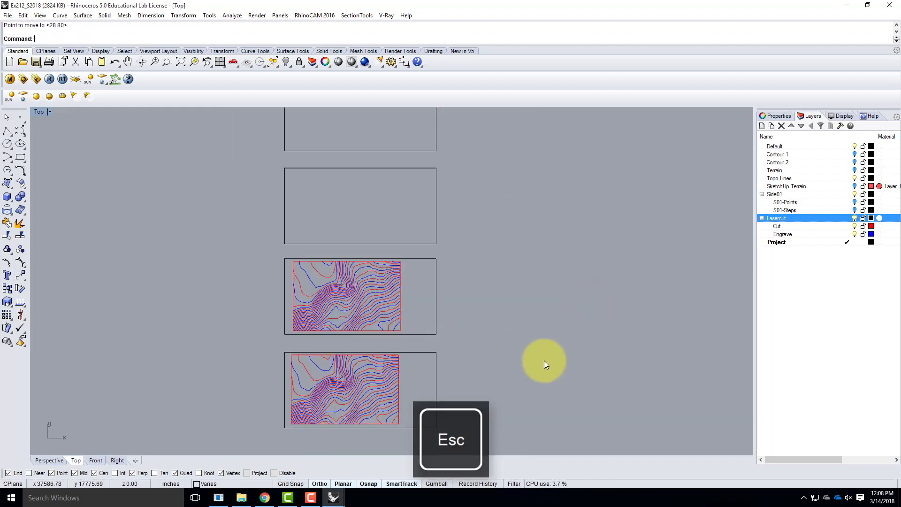
# Rotate all four side outlines together 90 degrees clockwise
pyautogui.scroll(-4, 546, 361)
pyautogui.scroll(4, 322, 356)
pyautogui.click(315, 360)
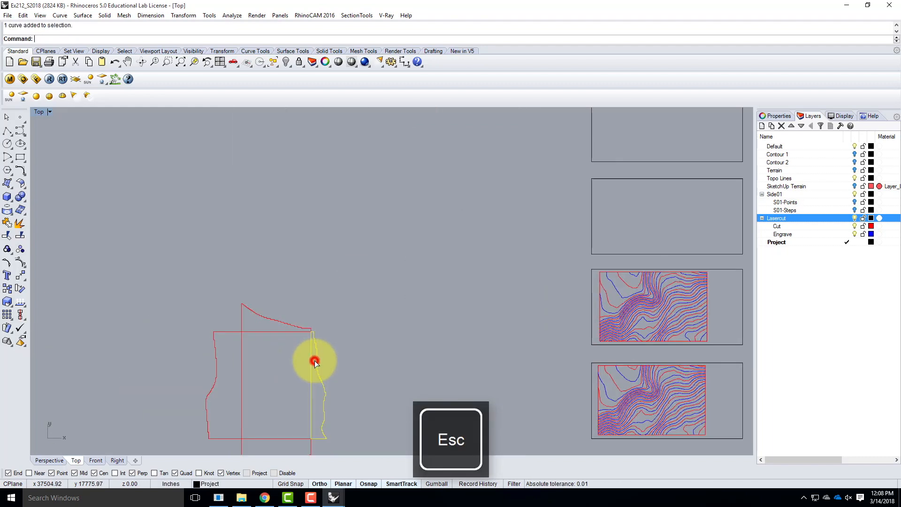
pyautogui.scroll(-2, 263, 273)
pyautogui.moveTo(170, 252); pyautogui.dragTo(340, 421)
pyautogui.write('rotate')
pyautogui.press('Return')
pyautogui.click(302, 381)
pyautogui.click(382, 412)
pyautogui.click(325, 435)
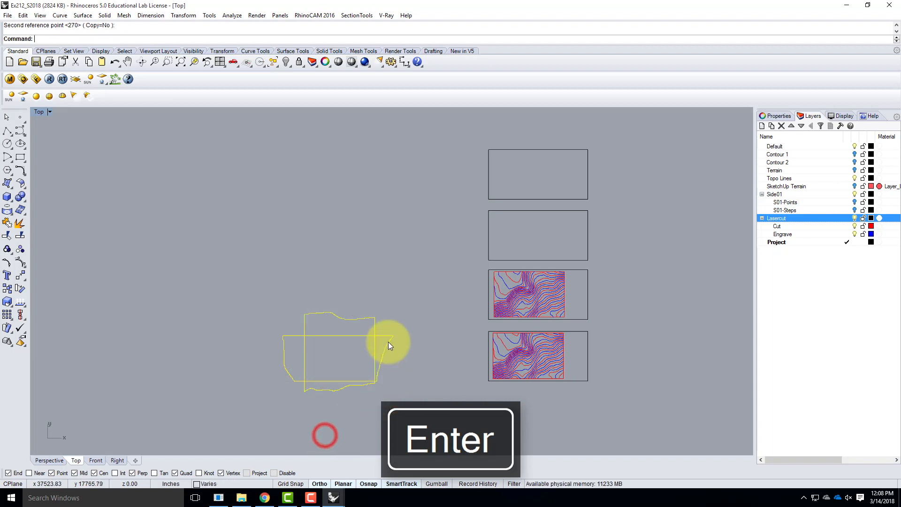
# Move the upper side outline into the upper half of the third sheet from the bottom
pyautogui.scroll(1, 408, 338)
pyautogui.click(418, 373)
pyautogui.click(321, 335)
pyautogui.write('move')
pyautogui.press('Return')
pyautogui.click(323, 334)
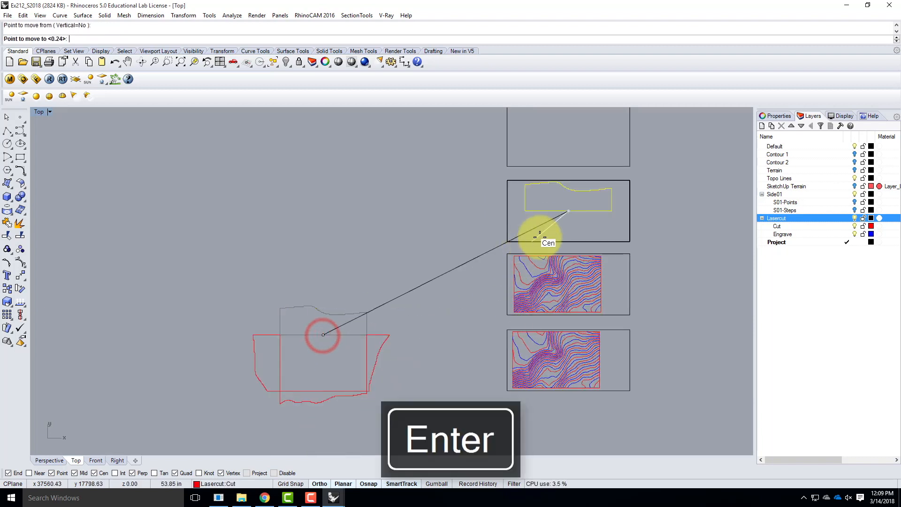
pyautogui.scroll(3, 553, 207)
pyautogui.click(559, 213)
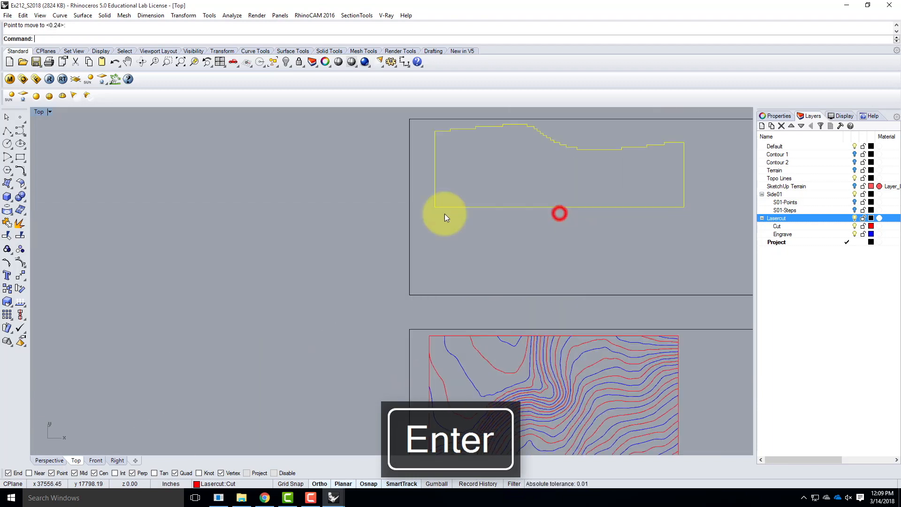
pyautogui.scroll(-3, 295, 219)
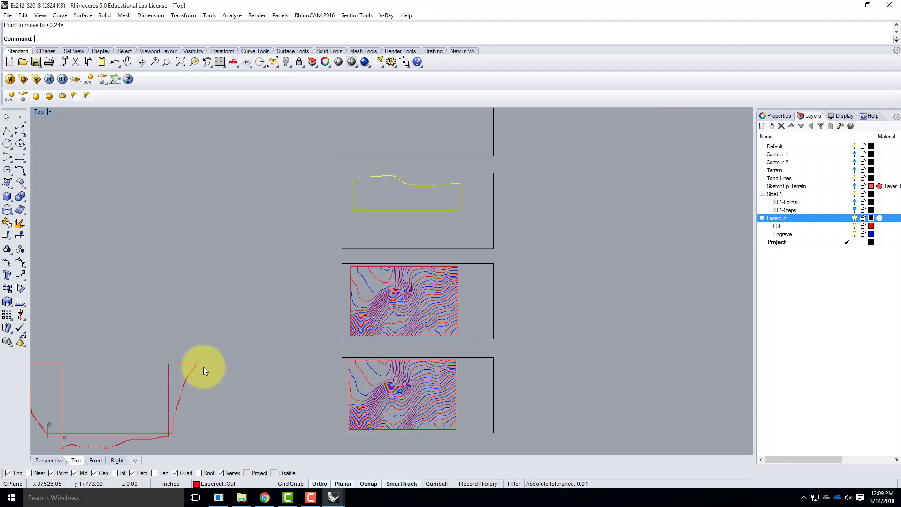
# Move the lower, long side outline onto the third sheet from the bottom, beneath the first outline, and clear the selection
pyautogui.click(106, 433)
pyautogui.press('Return')
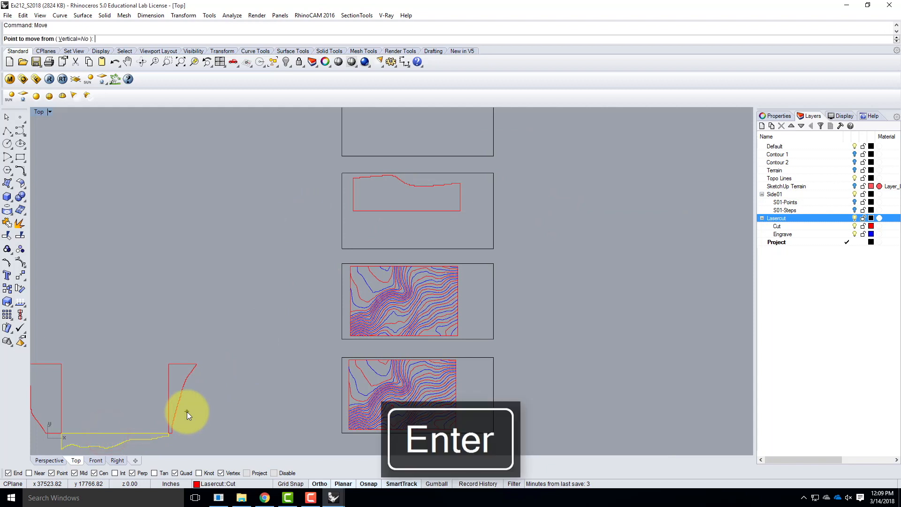
pyautogui.click(198, 425)
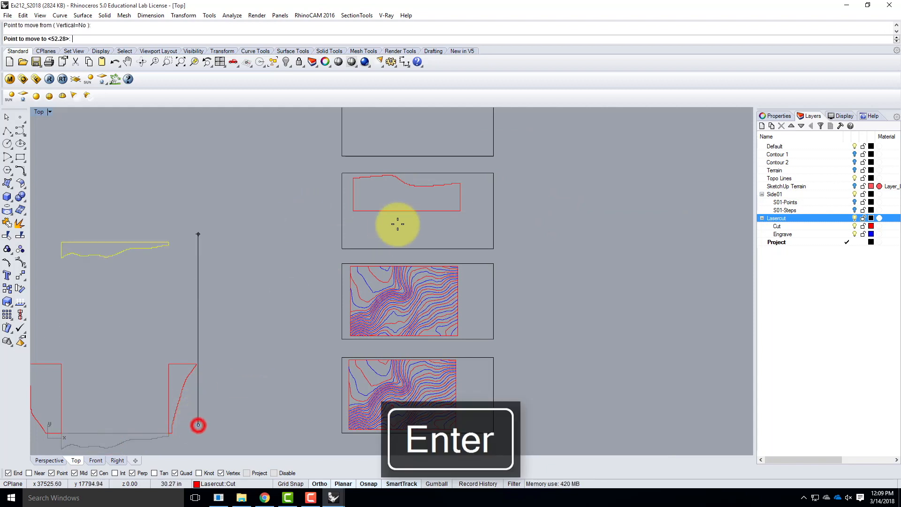
pyautogui.click(221, 225)
pyautogui.rightClick(147, 258)
pyautogui.click(53, 284)
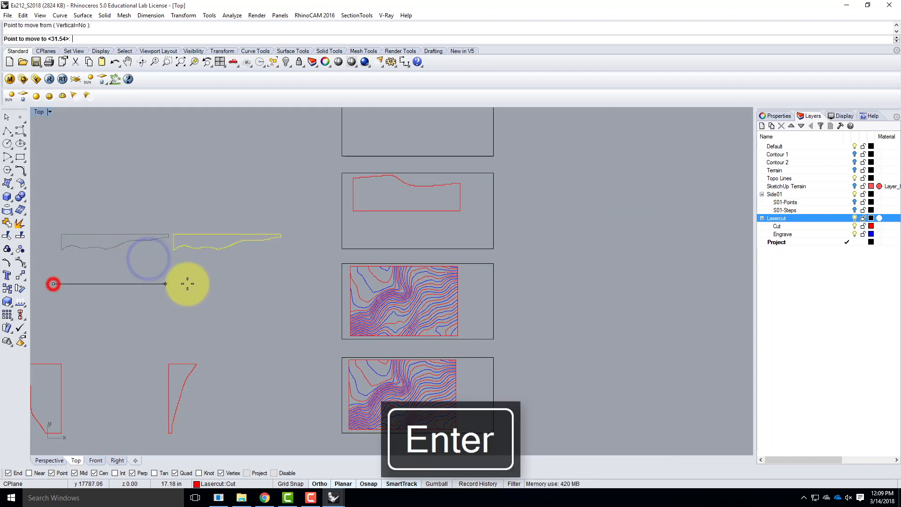
pyautogui.click(338, 284)
pyautogui.scroll(2, 263, 255)
pyautogui.rightClick(325, 281)
pyautogui.click(305, 306)
pyautogui.click(308, 290)
pyautogui.scroll(-2, 255, 282)
pyautogui.press('Escape')
# Move the narrow right-hand side outline onto the lowest sheet, in the free strip beside the contour set
pyautogui.click(173, 395)
pyautogui.click(179, 395)
pyautogui.rightClick(218, 387)
pyautogui.click(204, 401)
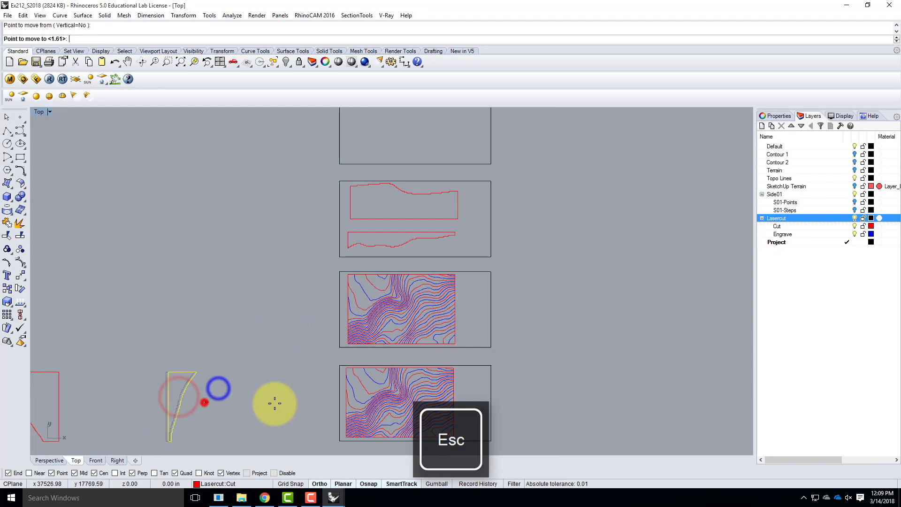
pyautogui.scroll(3, 499, 402)
pyautogui.click(494, 407)
pyautogui.rightClick(517, 391)
pyautogui.click(534, 398)
pyautogui.scroll(-3, 566, 338)
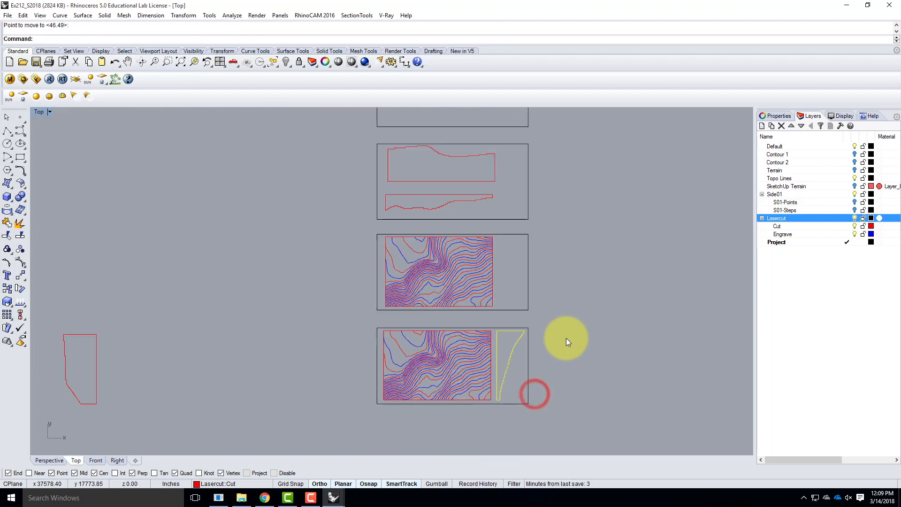
# Move the last side outline onto the second sheet from the bottom, beside its contour set, and clear the selection
pyautogui.scroll(-1, 566, 337)
pyautogui.click(184, 356)
pyautogui.rightClick(208, 364)
pyautogui.click(200, 377)
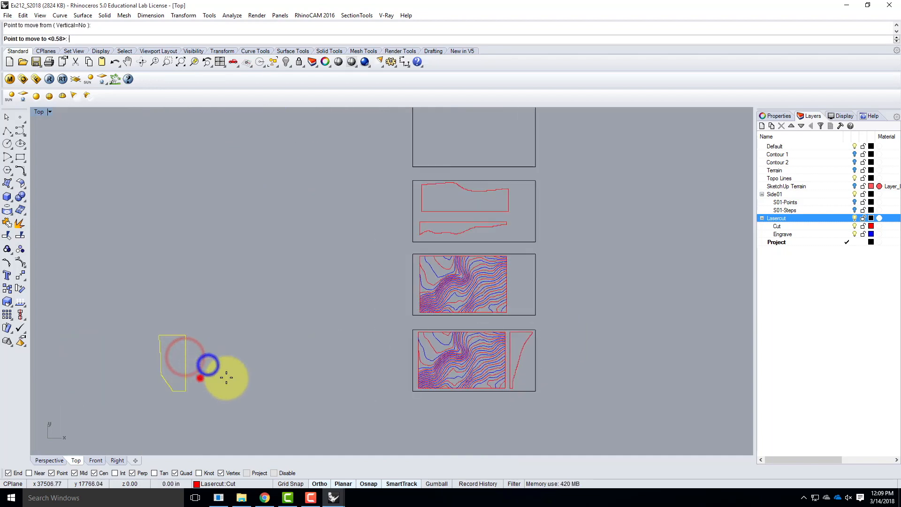
pyautogui.click(548, 332)
pyautogui.rightClick(566, 360)
pyautogui.click(588, 367)
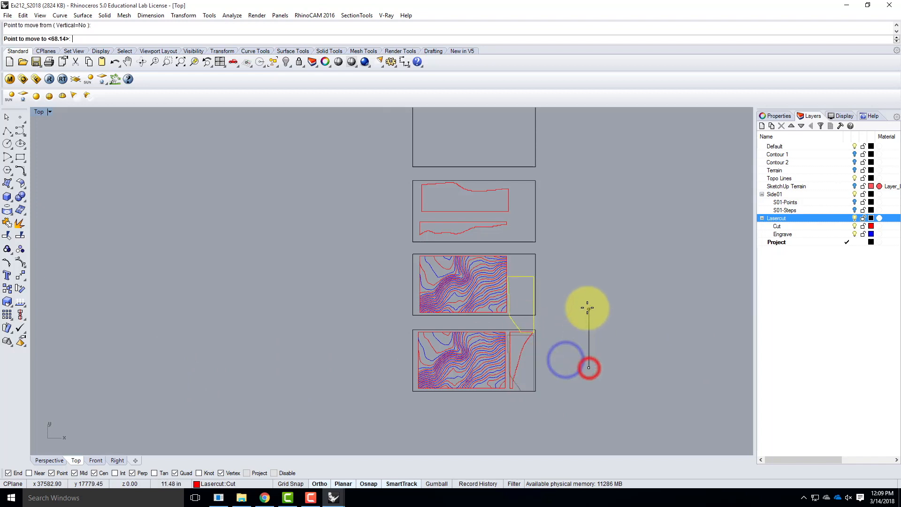
pyautogui.click(587, 288)
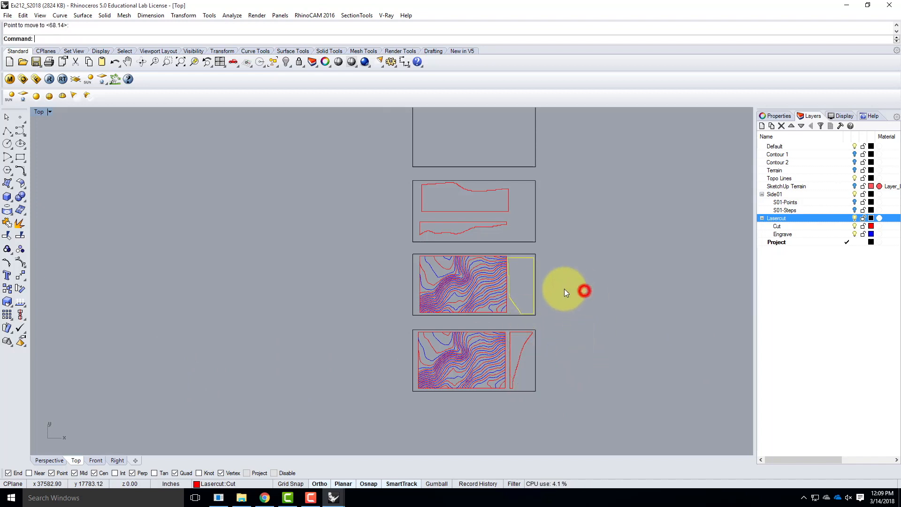
pyautogui.scroll(3, 516, 287)
pyautogui.press('Escape')
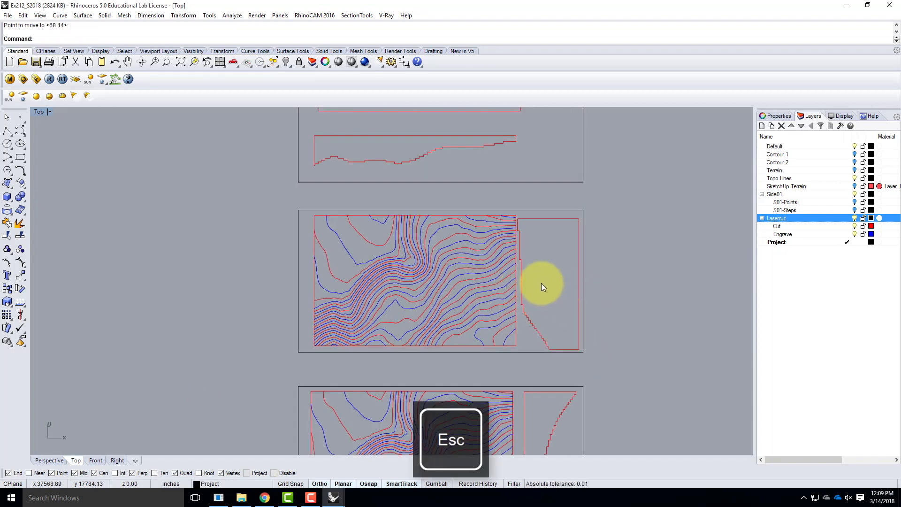
# Shift the contour set on the second sheet from the bottom slightly left, away from the side outline
pyautogui.scroll(1, 541, 282)
pyautogui.moveTo(258, 181); pyautogui.dragTo(512, 376)
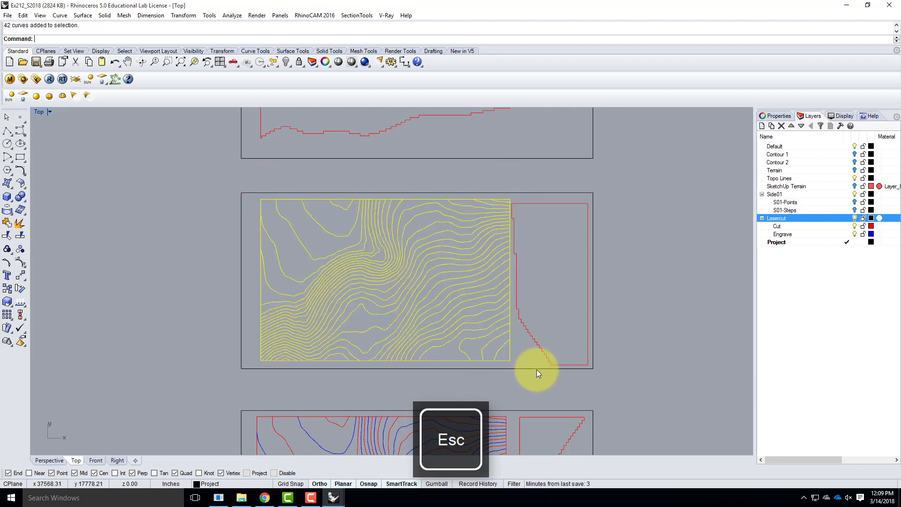
pyautogui.press('Return')
pyautogui.click(656, 305)
pyautogui.click(646, 303)
pyautogui.press('Escape')
# Adjust the side outline's position between the contour set and the border on the second sheet from the bottom
pyautogui.click(552, 204)
pyautogui.press('Return')
pyautogui.click(641, 268)
pyautogui.click(686, 273)
pyautogui.click(696, 263)
pyautogui.scroll(-5, 178, 294)
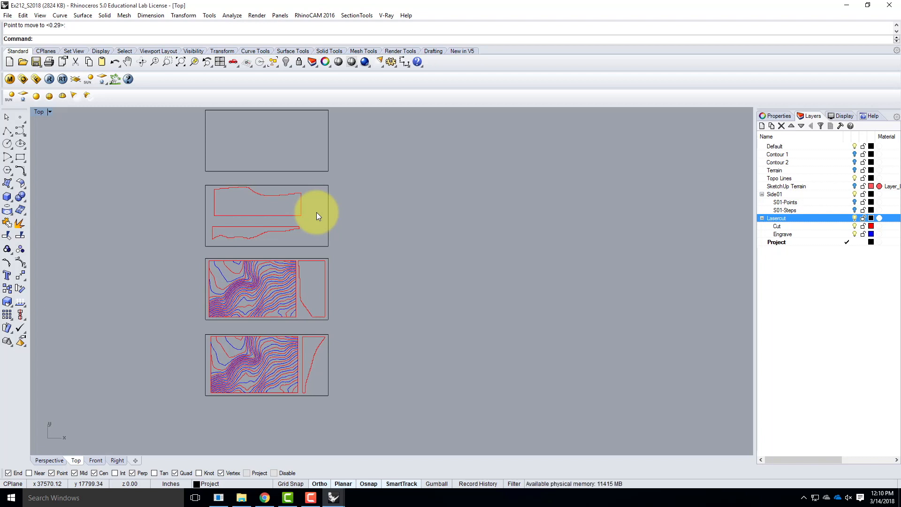
# Move the three filled sheets with their contents from the lowest sheet's lower left corner to the origin 0,0,0
pyautogui.scroll(-6, 194, 368)
pyautogui.scroll(6, 187, 379)
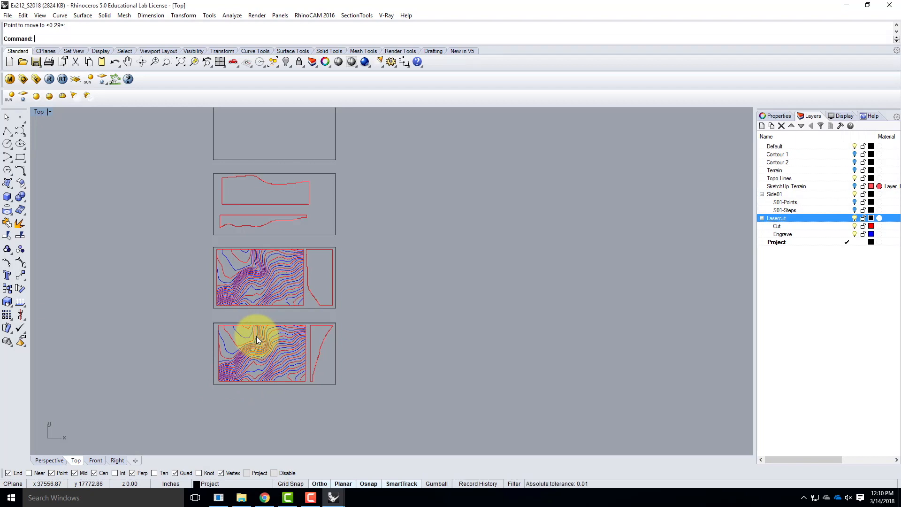
pyautogui.moveTo(199, 165); pyautogui.dragTo(359, 398)
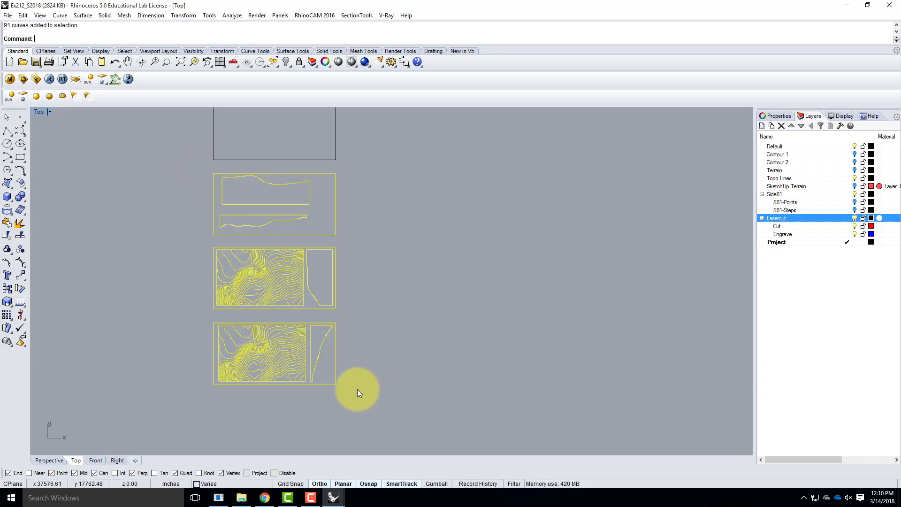
pyautogui.write('move')
pyautogui.press('Return')
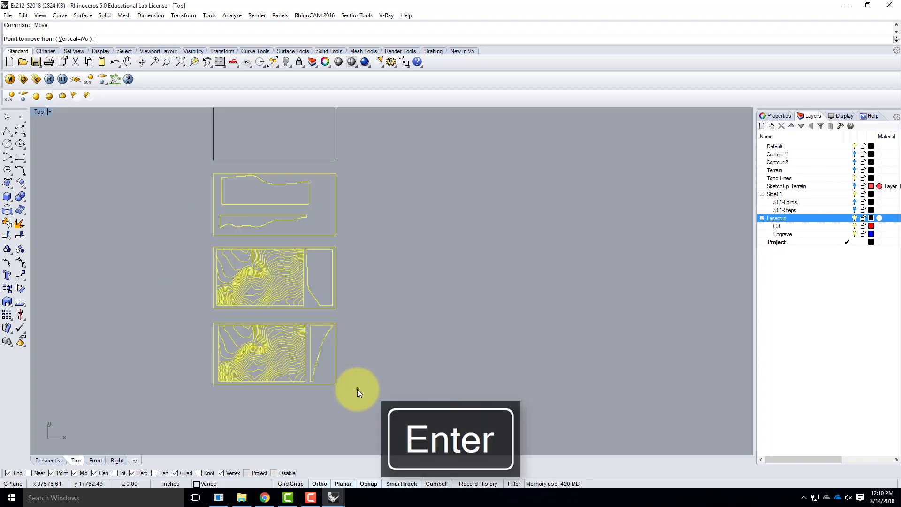
pyautogui.click(214, 385)
pyautogui.write('0,0')
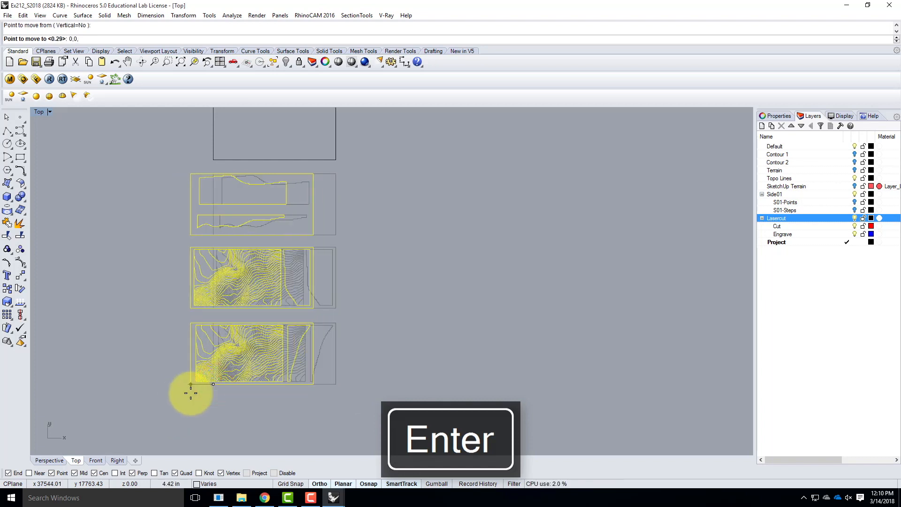
pyautogui.write(',0')
pyautogui.press('Return')
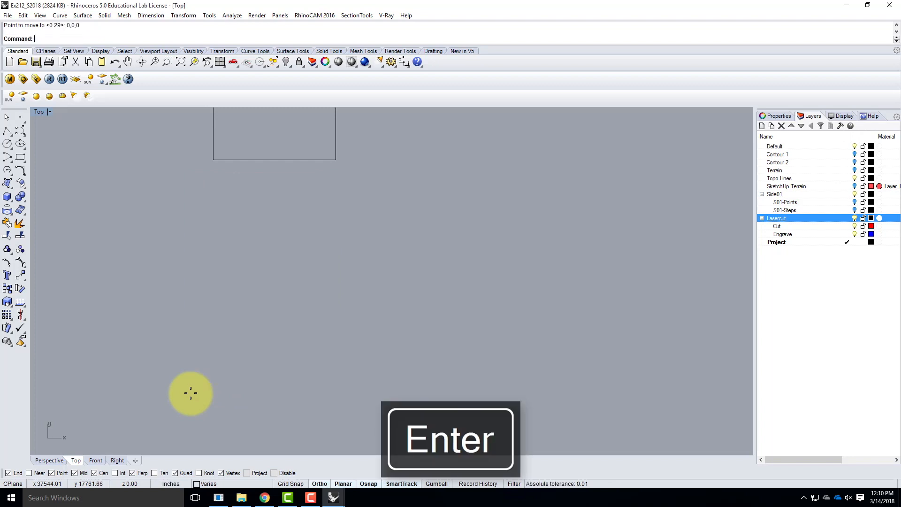
# Start exporting the selected sheets with their contents, using the AutoCAD Drawing (*.dwg) format
pyautogui.write('Z')
pyautogui.press('Return')
pyautogui.write('s')
pyautogui.press('Return')
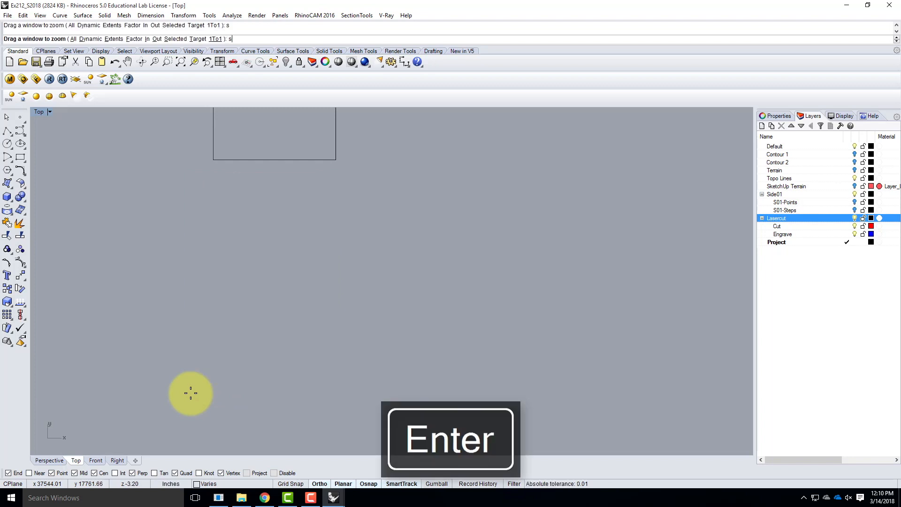
pyautogui.scroll(-6, 232, 344)
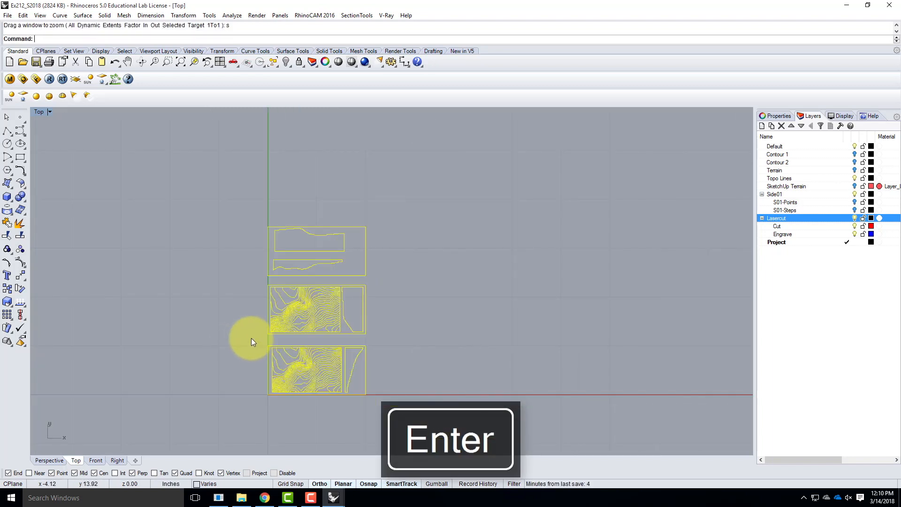
pyautogui.click(8, 15)
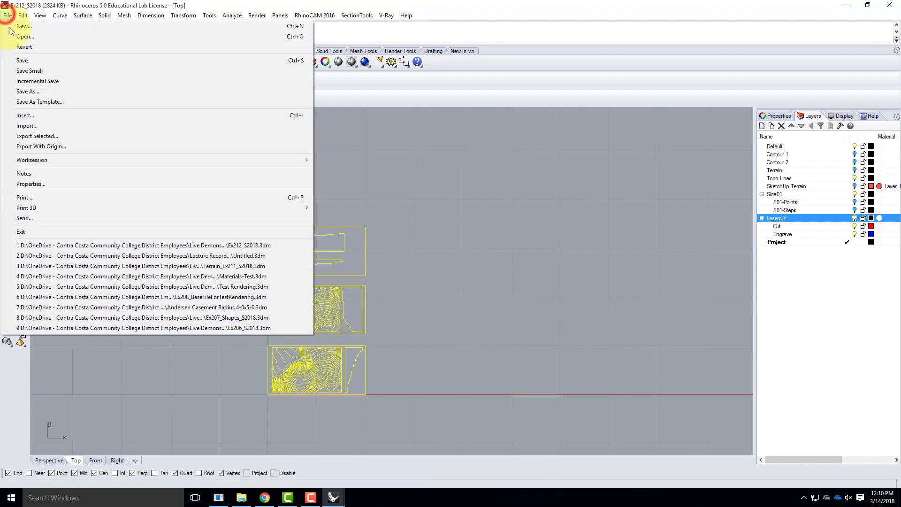
pyautogui.click(38, 136)
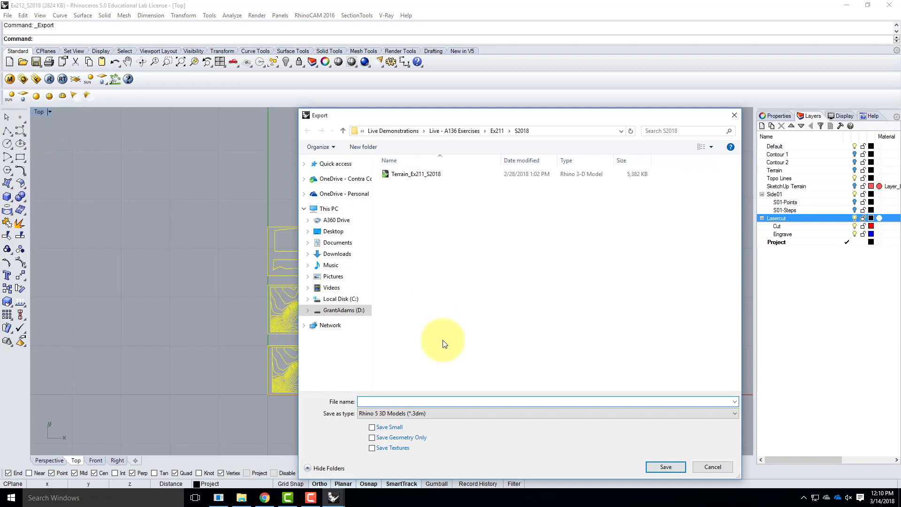
pyautogui.click(378, 412)
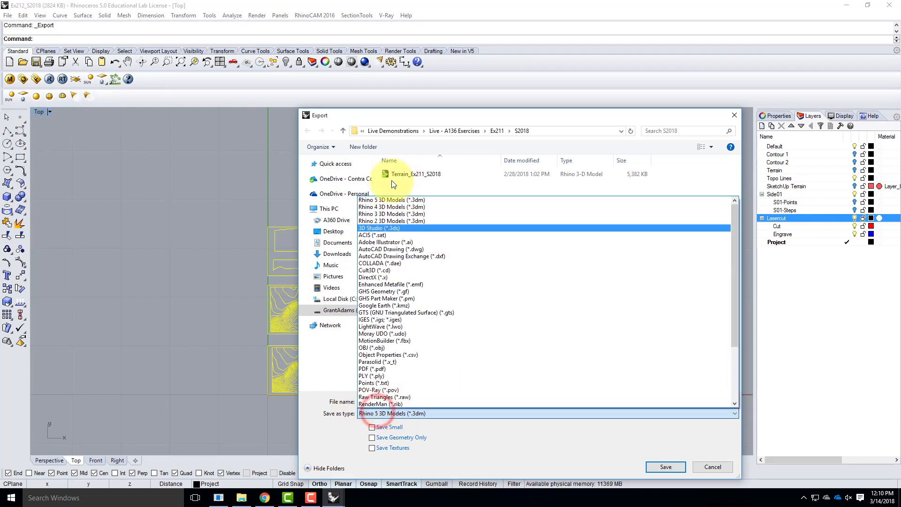
pyautogui.click(400, 249)
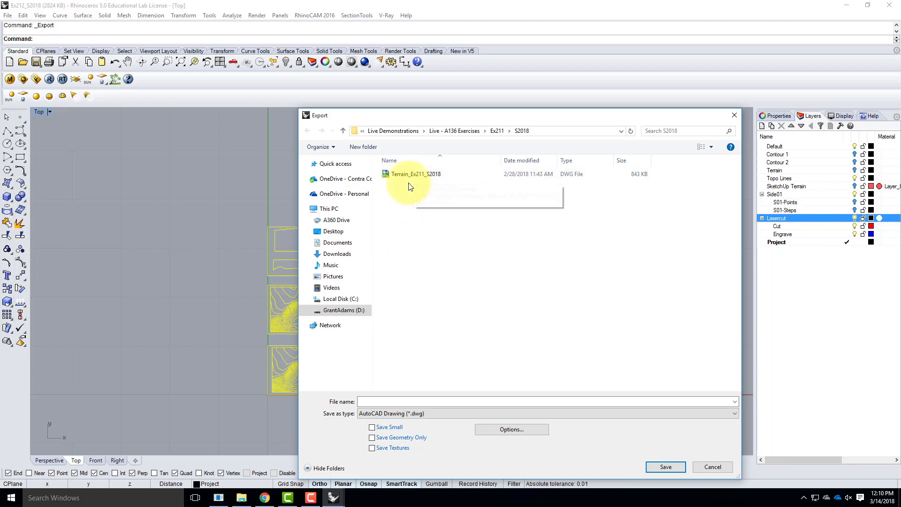
# Set the export destination to the Ex213 folder under Live - A136 Exercises and name the file Ex213_S2018_autocad
pyautogui.click(459, 130)
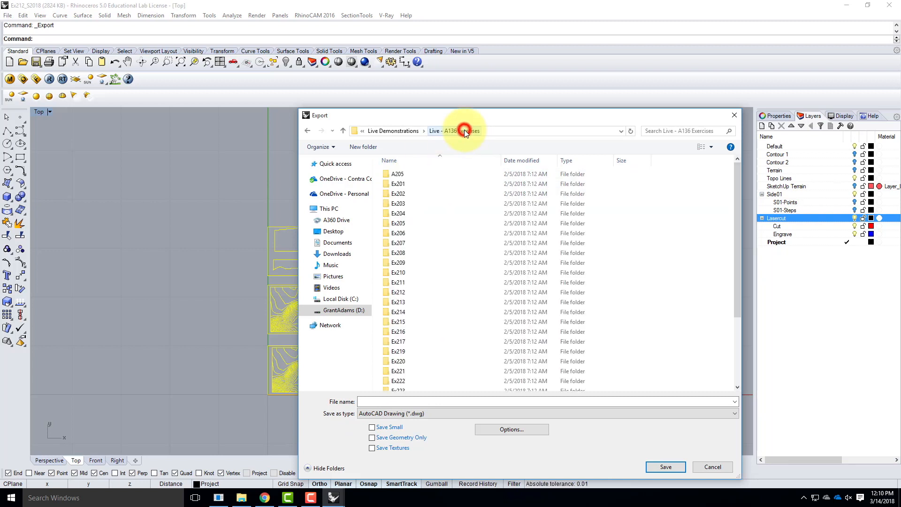
pyautogui.doubleClick(400, 302)
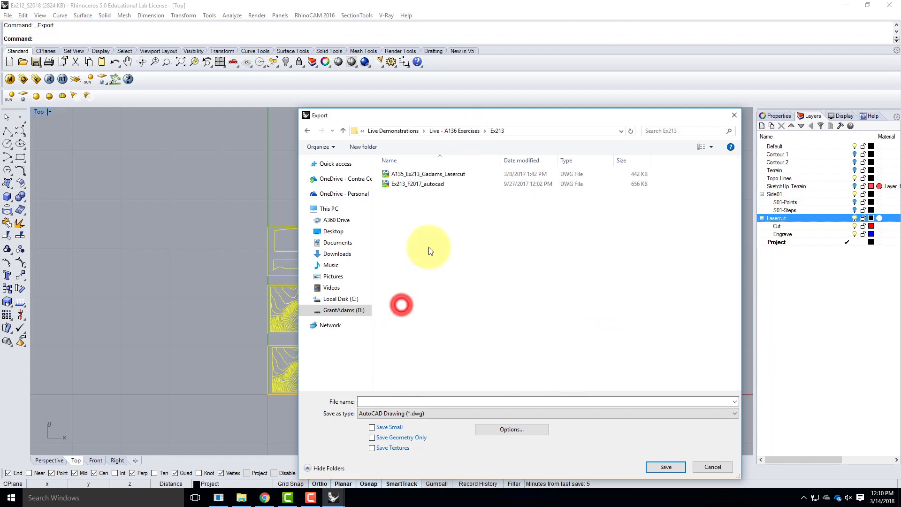
pyautogui.click(398, 185)
pyautogui.click(388, 401)
pyautogui.click(377, 400)
pyautogui.click(378, 400)
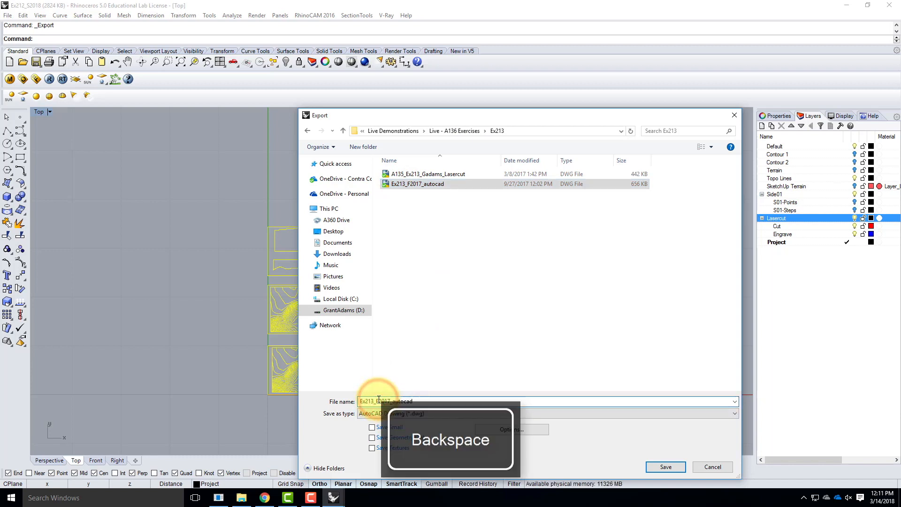
pyautogui.write('S')
pyautogui.press('Right')
pyautogui.press('Right')
pyautogui.press('Right')
pyautogui.press('Right')
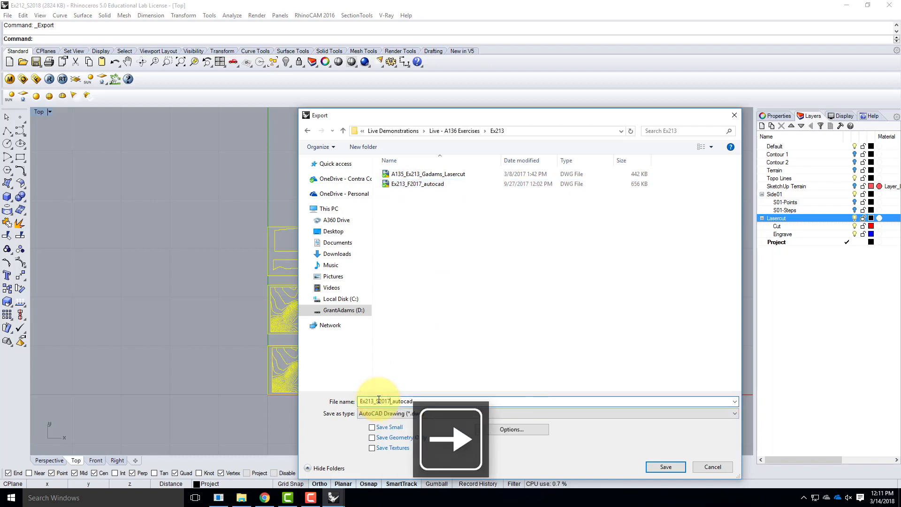
pyautogui.press('BackSpace')
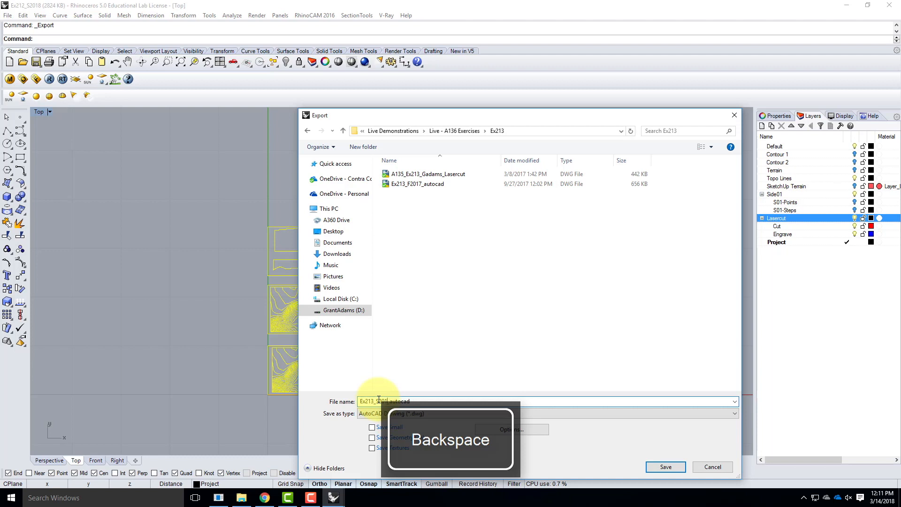
# Save the DWG export with the 2004 Polylines export scheme
pyautogui.click(663, 466)
pyautogui.moveTo(415, 211); pyautogui.dragTo(444, 203)
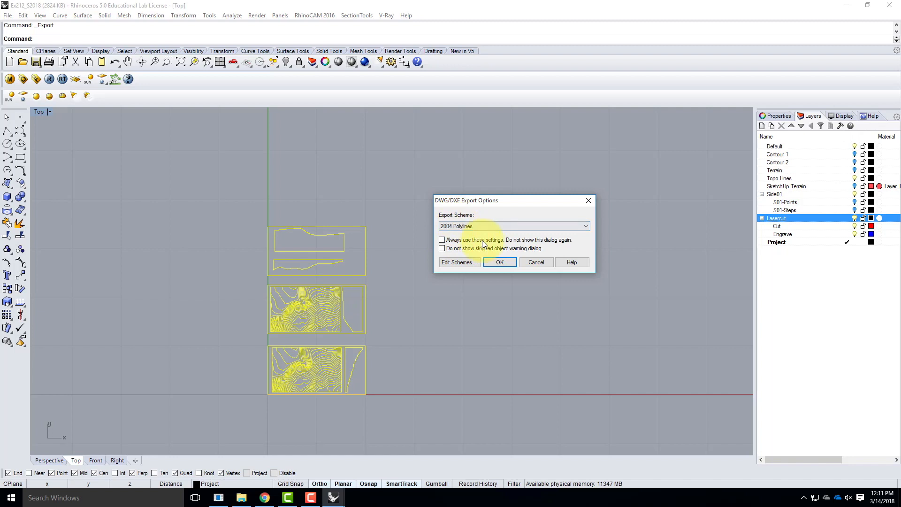
pyautogui.click(504, 263)
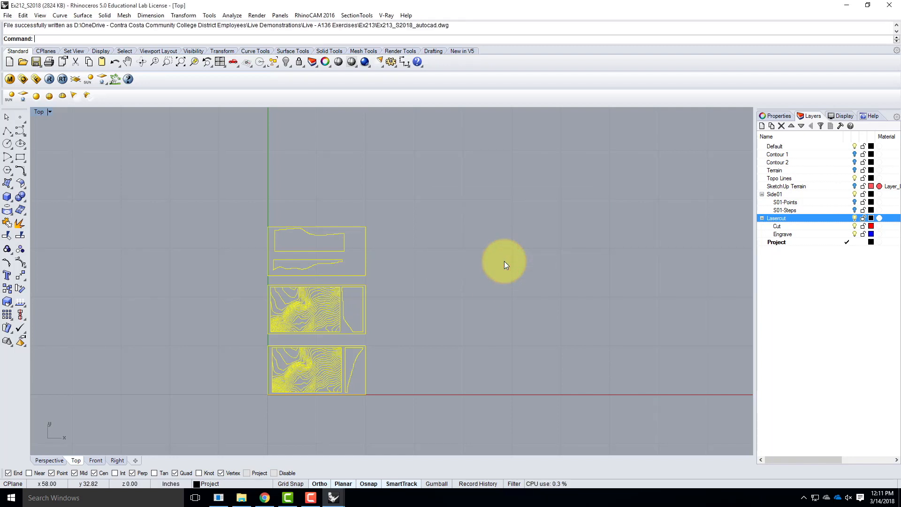
# Switch to File Explorer and open the Ex213 folder inside Live Demonstrations, Live - A136 Exercises
pyautogui.click(846, 6)
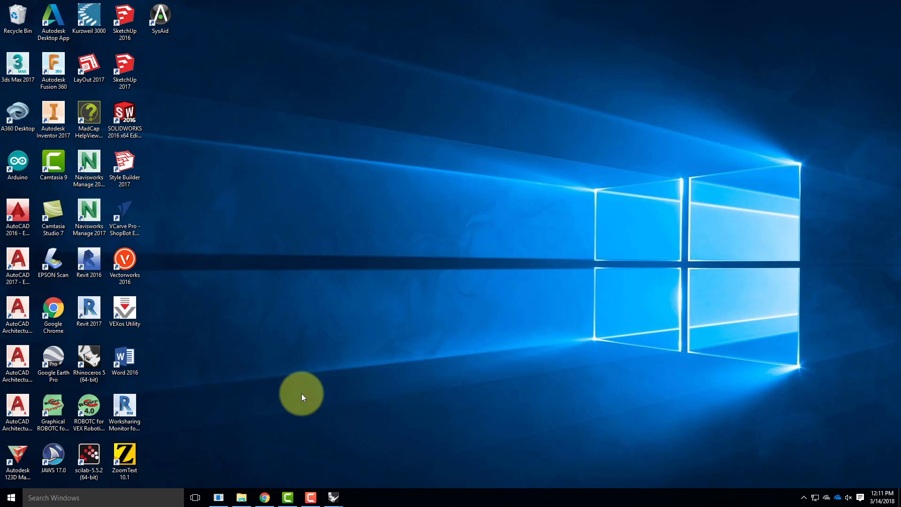
pyautogui.click(249, 501)
pyautogui.click(439, 141)
pyautogui.doubleClick(398, 198)
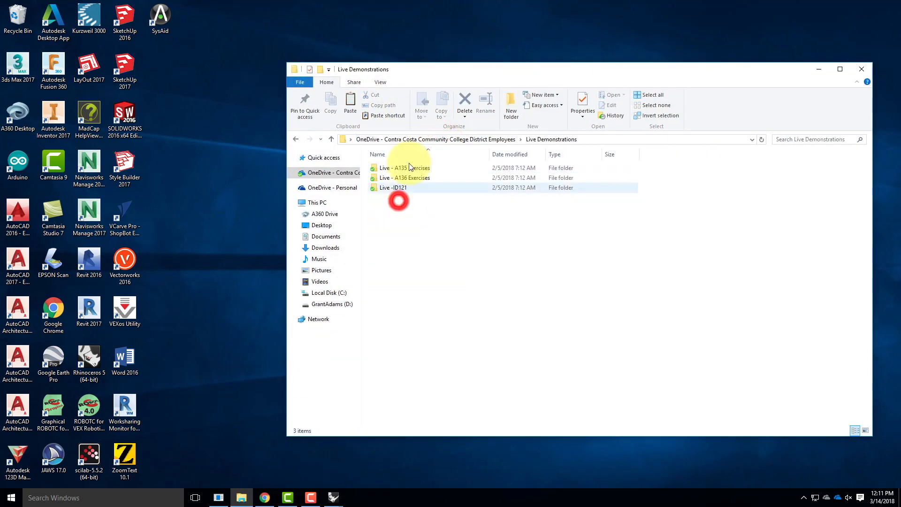
pyautogui.doubleClick(408, 168)
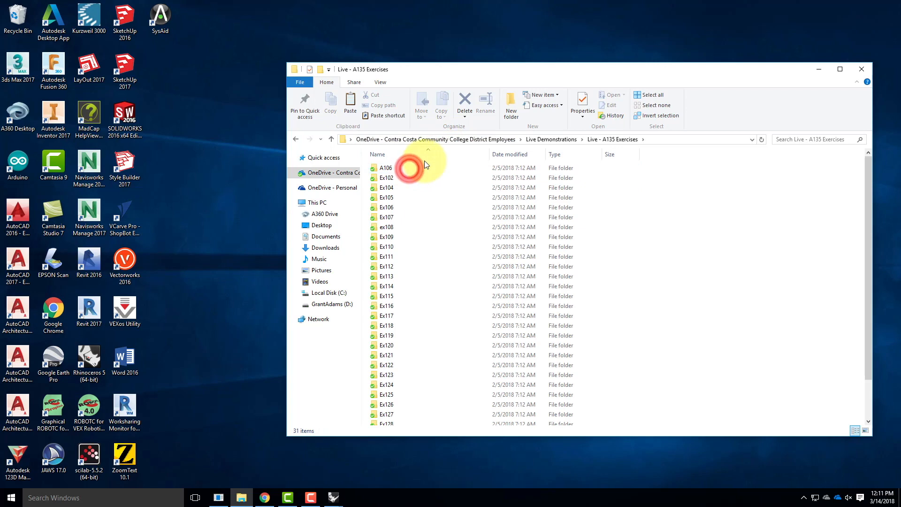
pyautogui.click(545, 140)
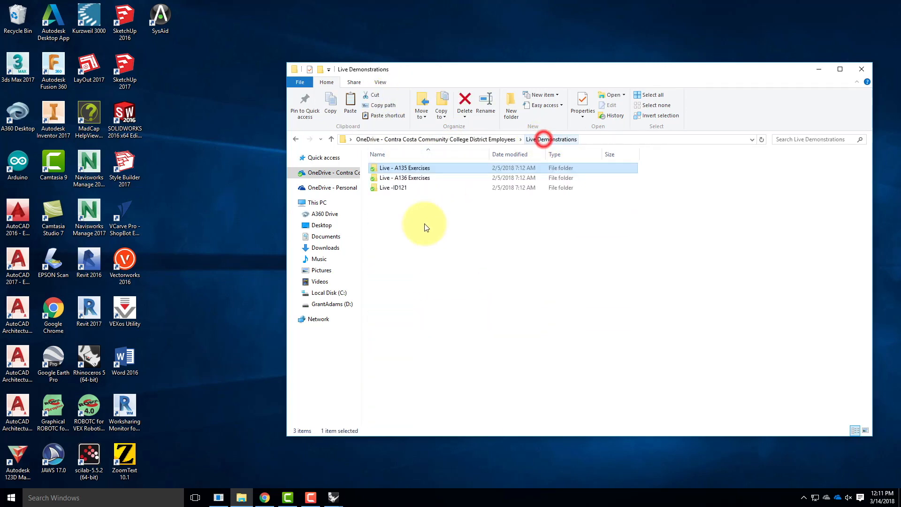
pyautogui.doubleClick(406, 178)
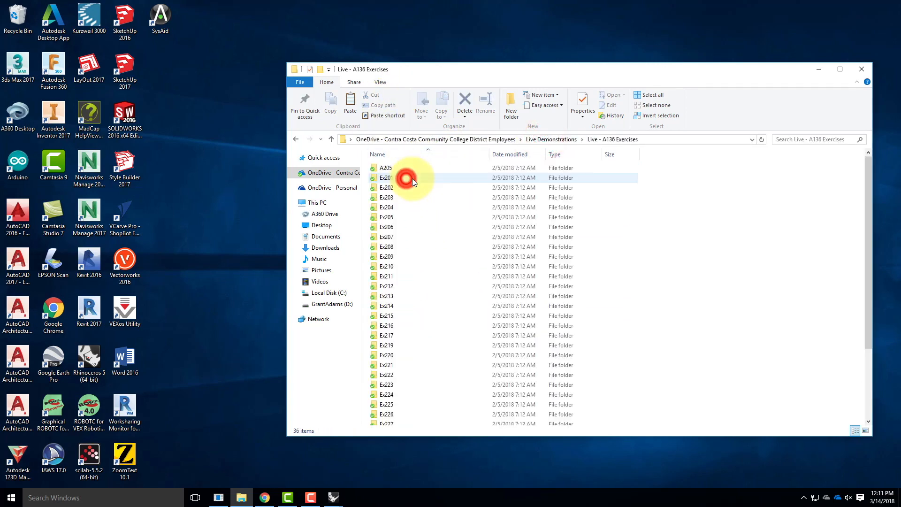
pyautogui.click(401, 296)
pyautogui.doubleClick(401, 295)
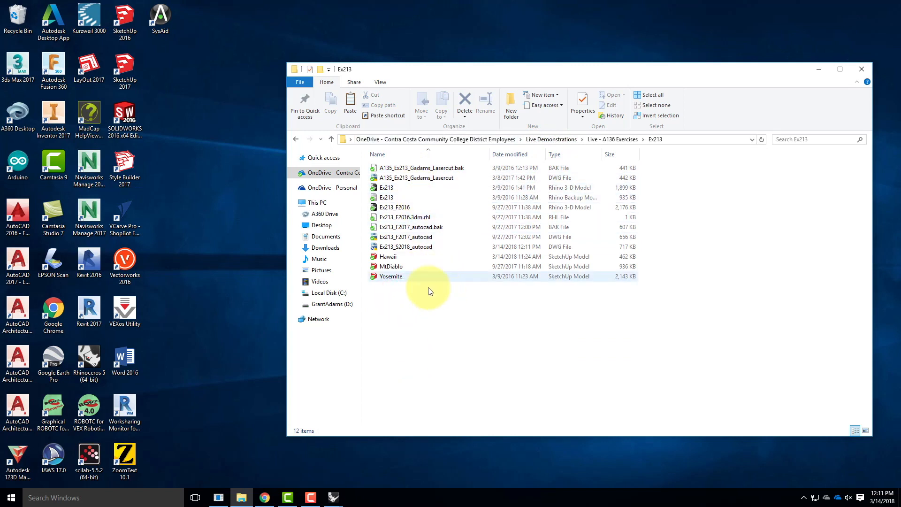
# Open the Ex213_S2018_autocad DWG file in AutoCAD, continuing despite its foreign origin
pyautogui.click(416, 247)
pyautogui.doubleClick(413, 248)
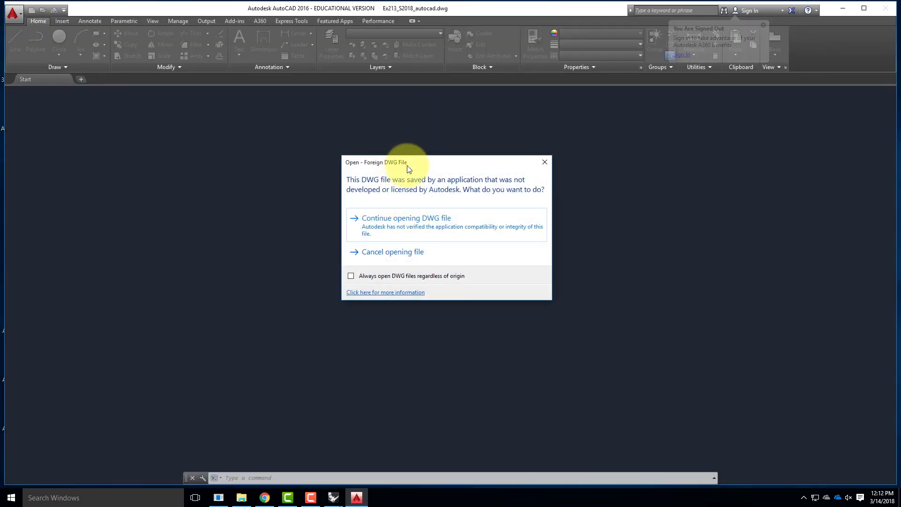
pyautogui.moveTo(407, 163); pyautogui.dragTo(324, 161)
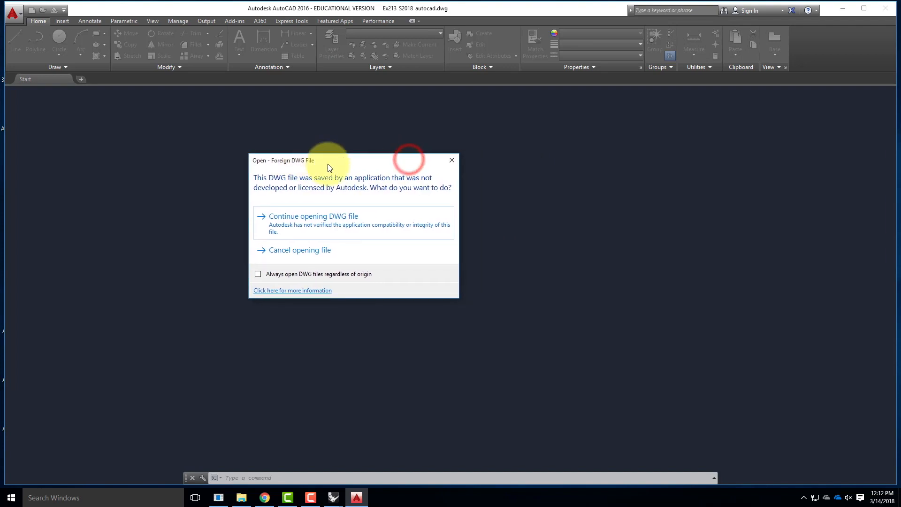
pyautogui.click(356, 223)
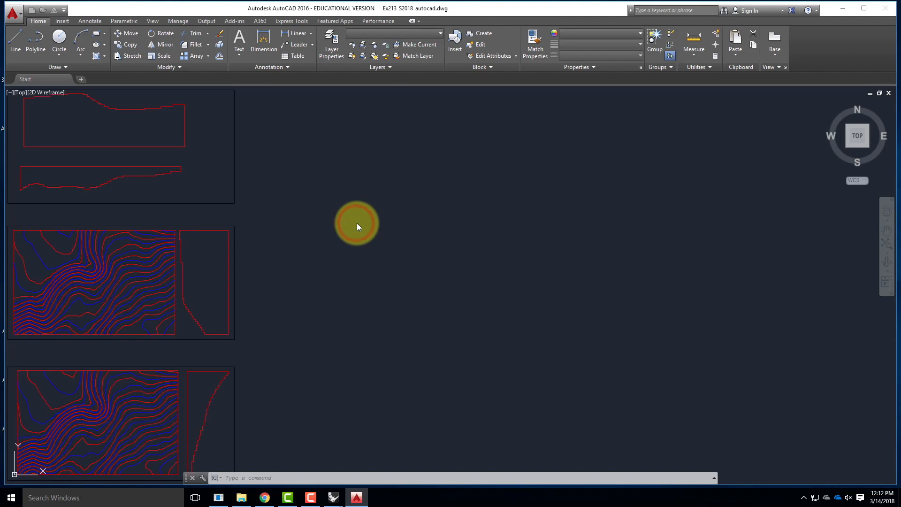
pyautogui.scroll(-2, 493, 201)
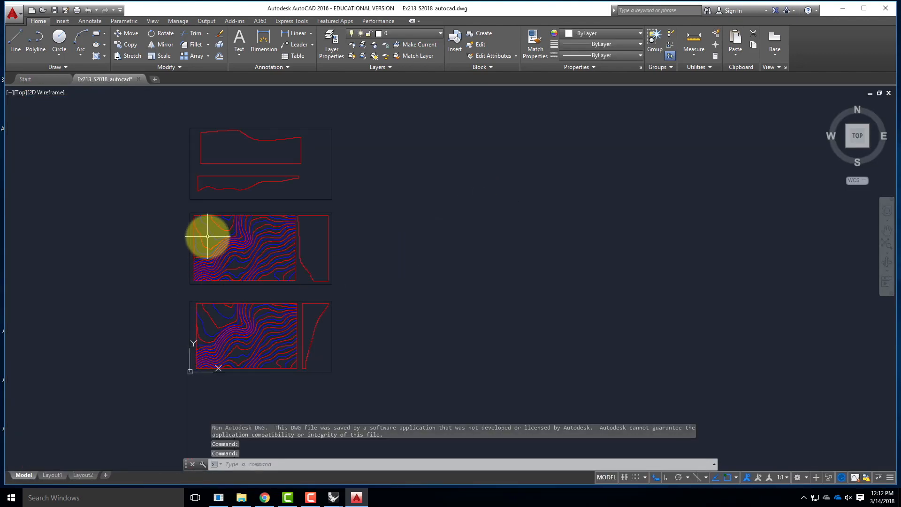
# Set the lineweight of the blue engrave and red cut sublayers of Lasercut to 0.00 mm
pyautogui.moveTo(208, 233)
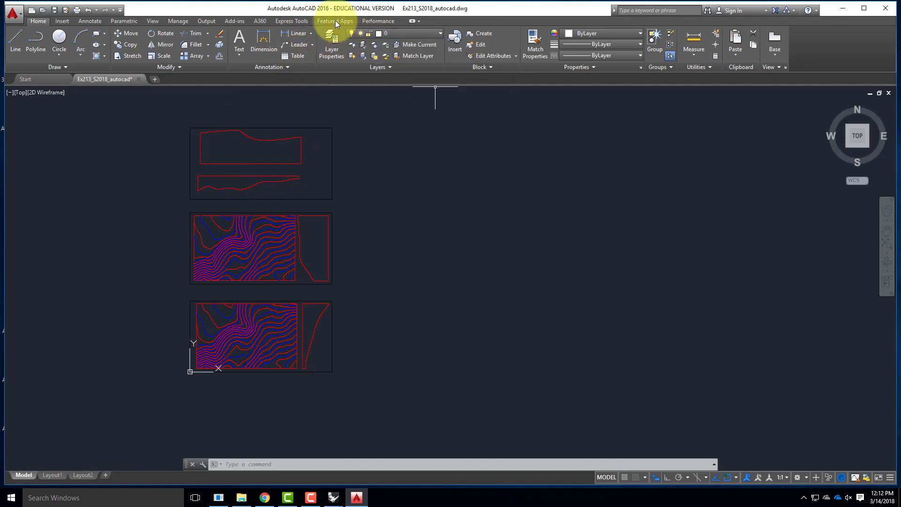
pyautogui.click(327, 43)
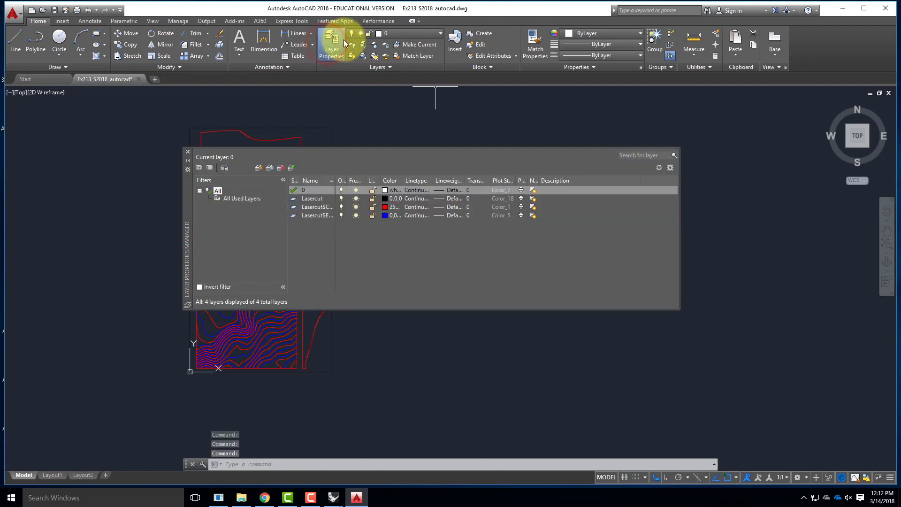
pyautogui.click(451, 215)
pyautogui.click(446, 202)
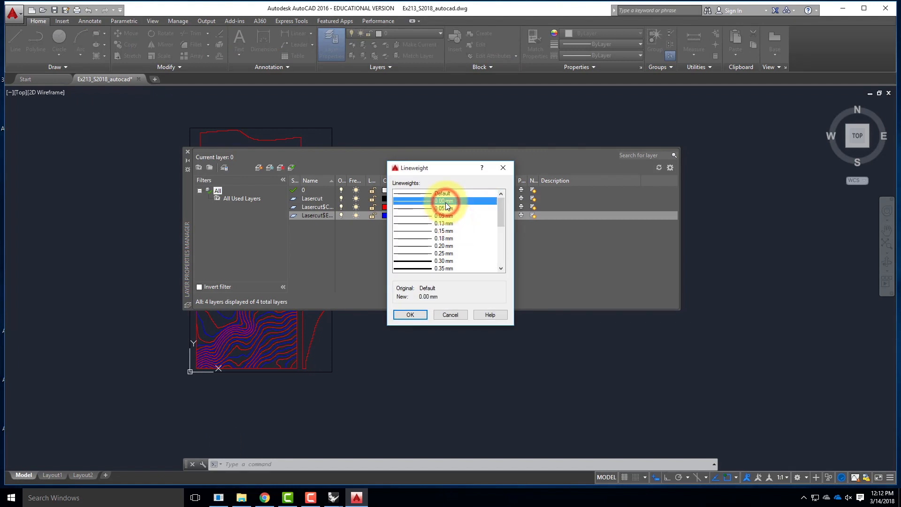
pyautogui.click(410, 314)
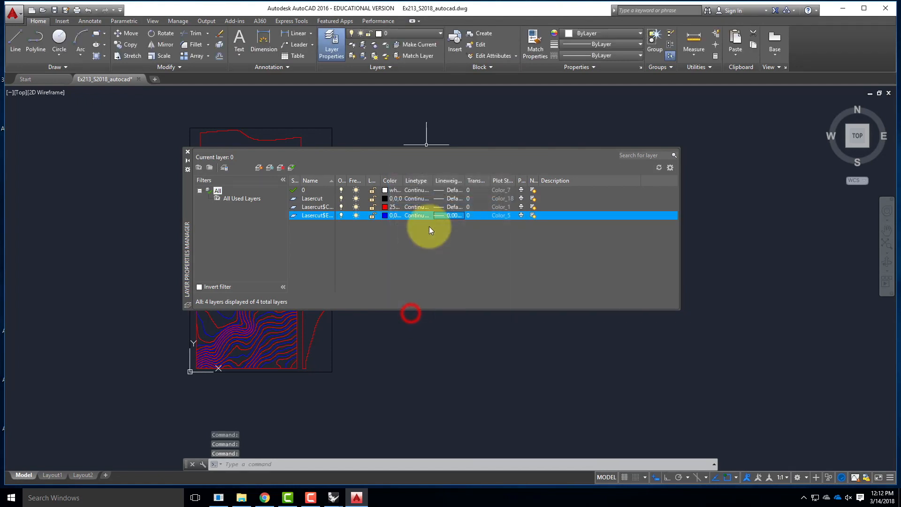
pyautogui.click(447, 206)
pyautogui.click(438, 200)
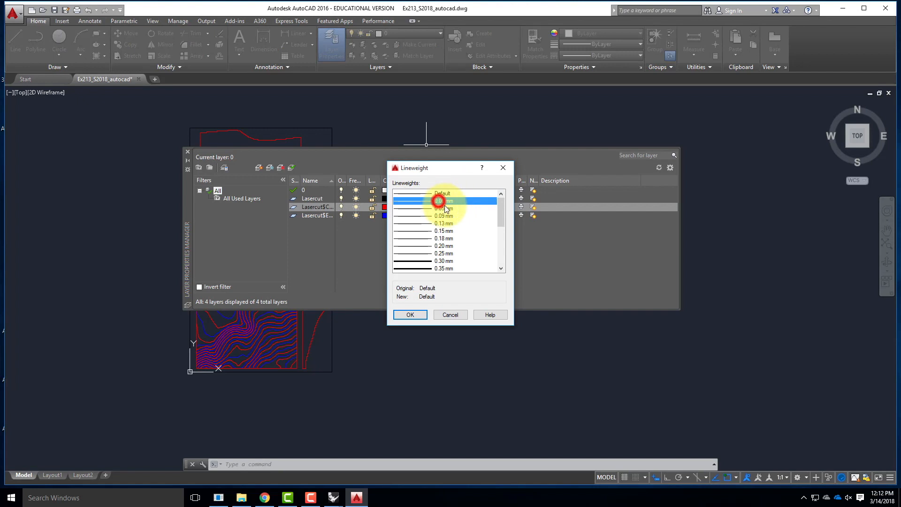
pyautogui.click(424, 310)
# Set the lineweight of the Lasercut layer and layer 0 to 0.00 mm, and save the drawing
pyautogui.click(450, 199)
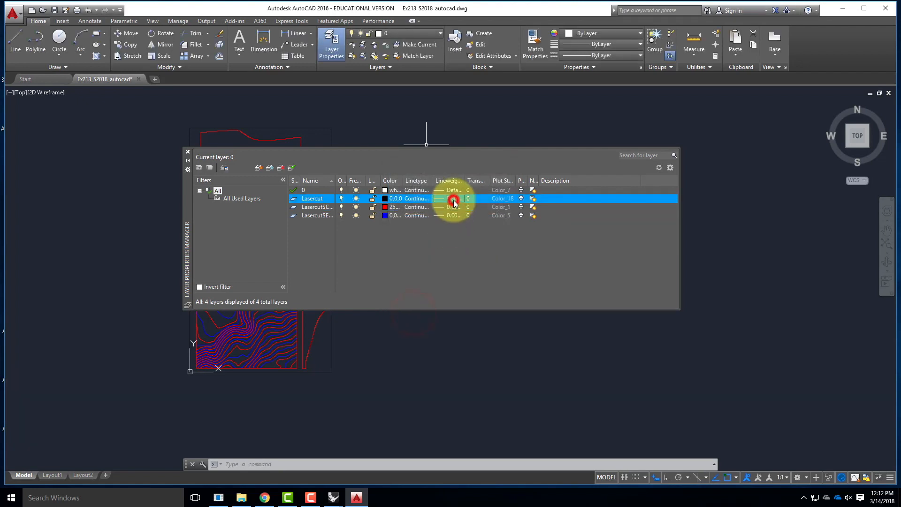
pyautogui.click(431, 201)
pyautogui.click(413, 312)
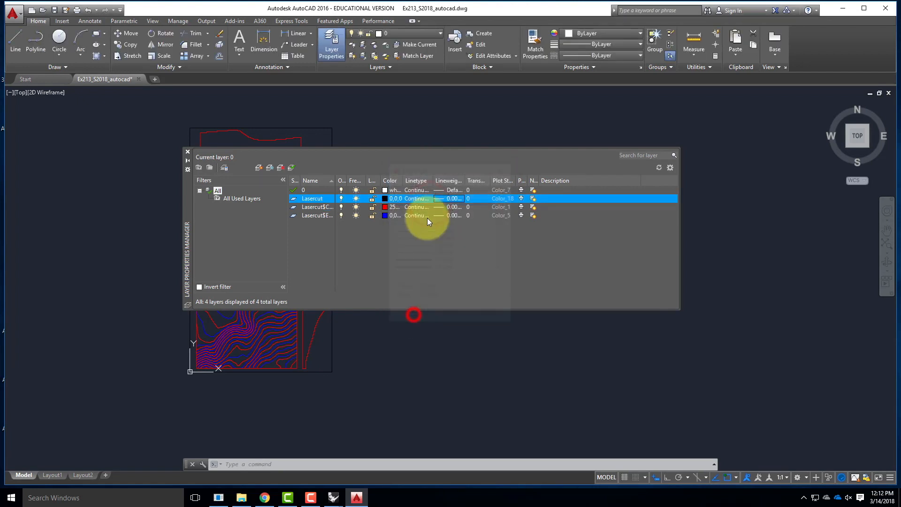
pyautogui.click(444, 191)
pyautogui.click(435, 201)
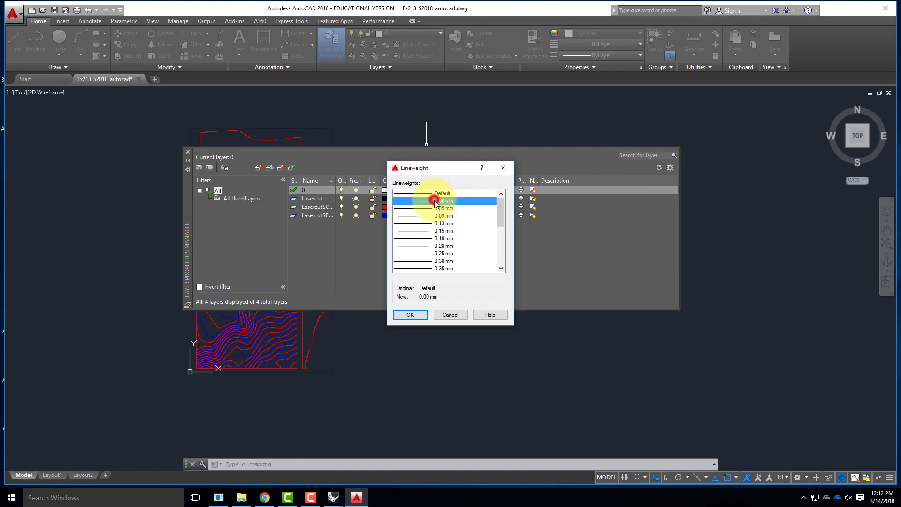
pyautogui.click(420, 316)
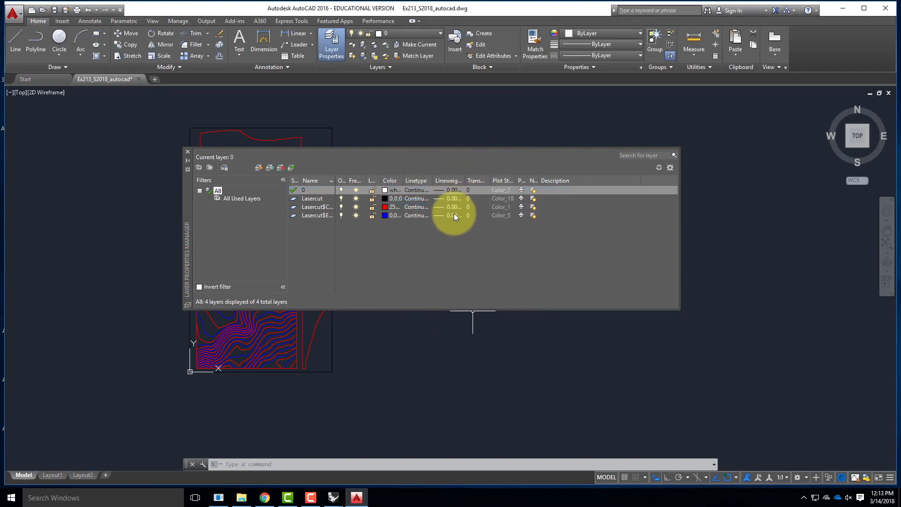
pyautogui.click(55, 10)
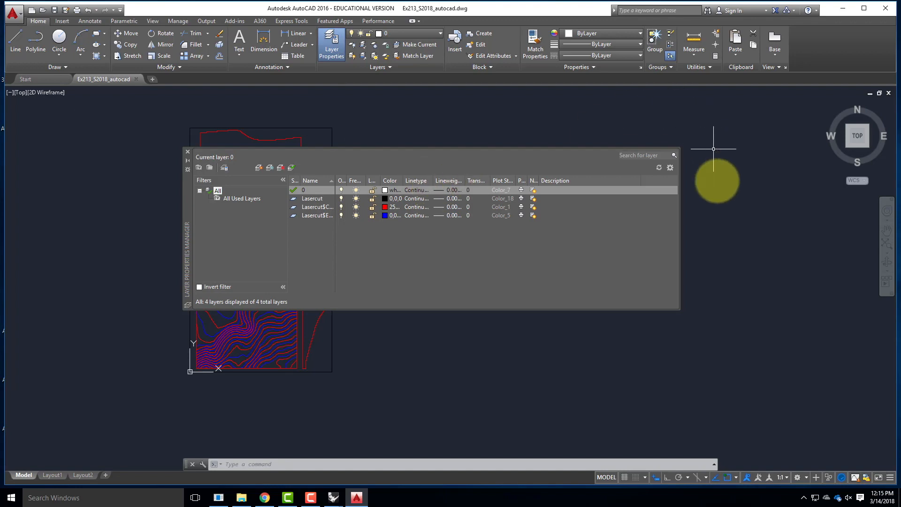
# Switch back to the Ex212_S2018 model in Rhinoceros and clear the selection of the three sheets
pyautogui.click(335, 496)
pyautogui.click(378, 464)
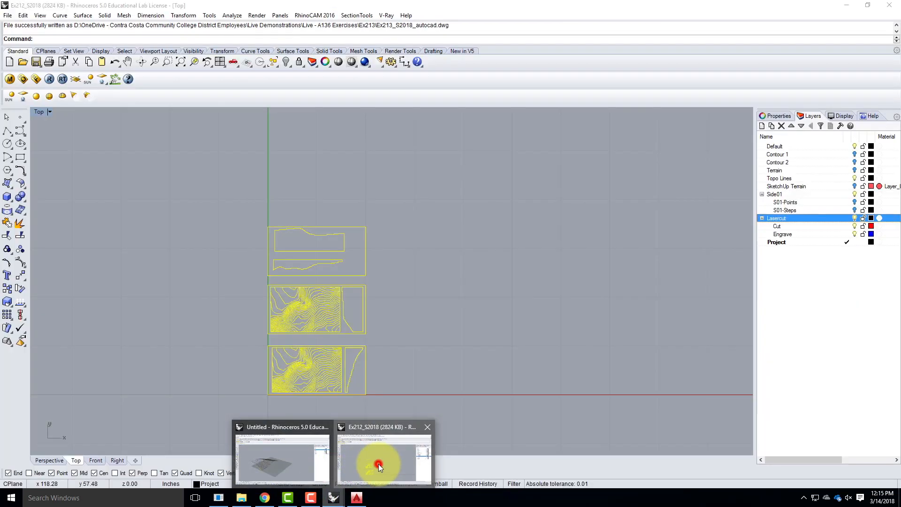
pyautogui.click(404, 253)
pyautogui.scroll(4, 323, 335)
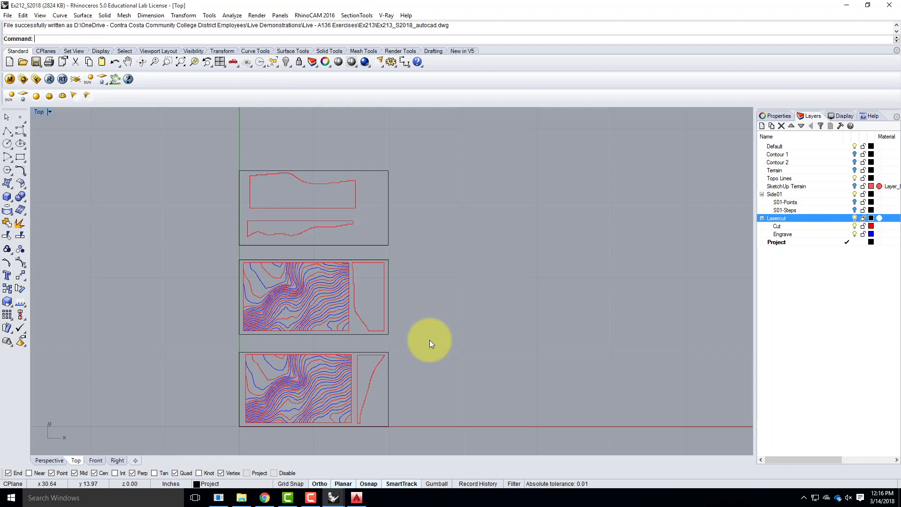
pyautogui.click(311, 497)
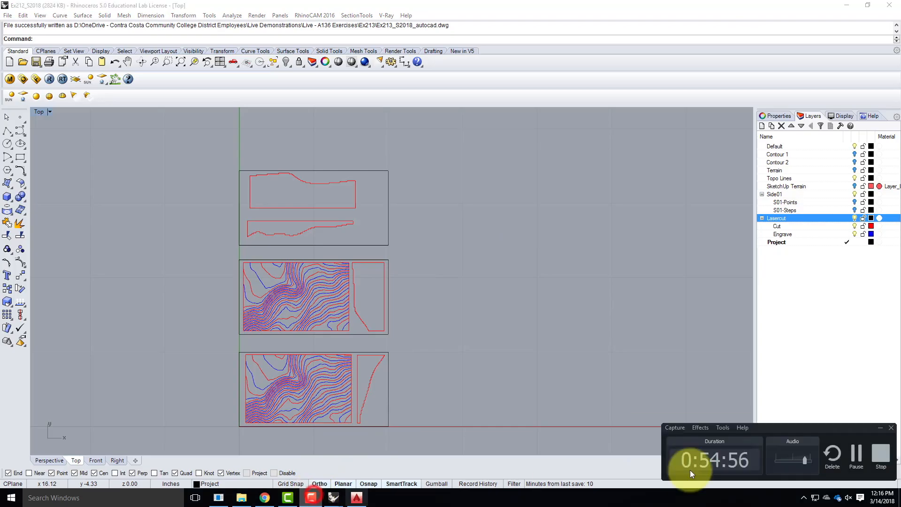